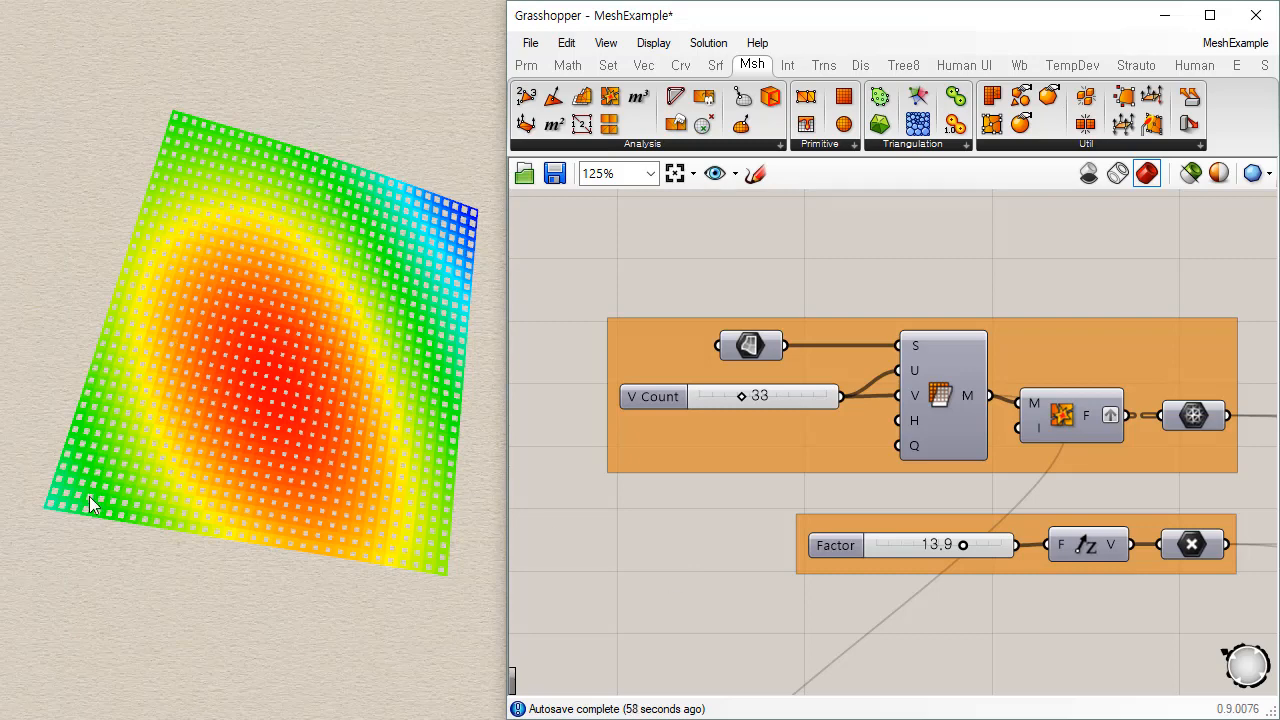
# - Set the V Count slider to 9 and look over the panelled surface in the viewport
pyautogui.moveTo(741, 394)
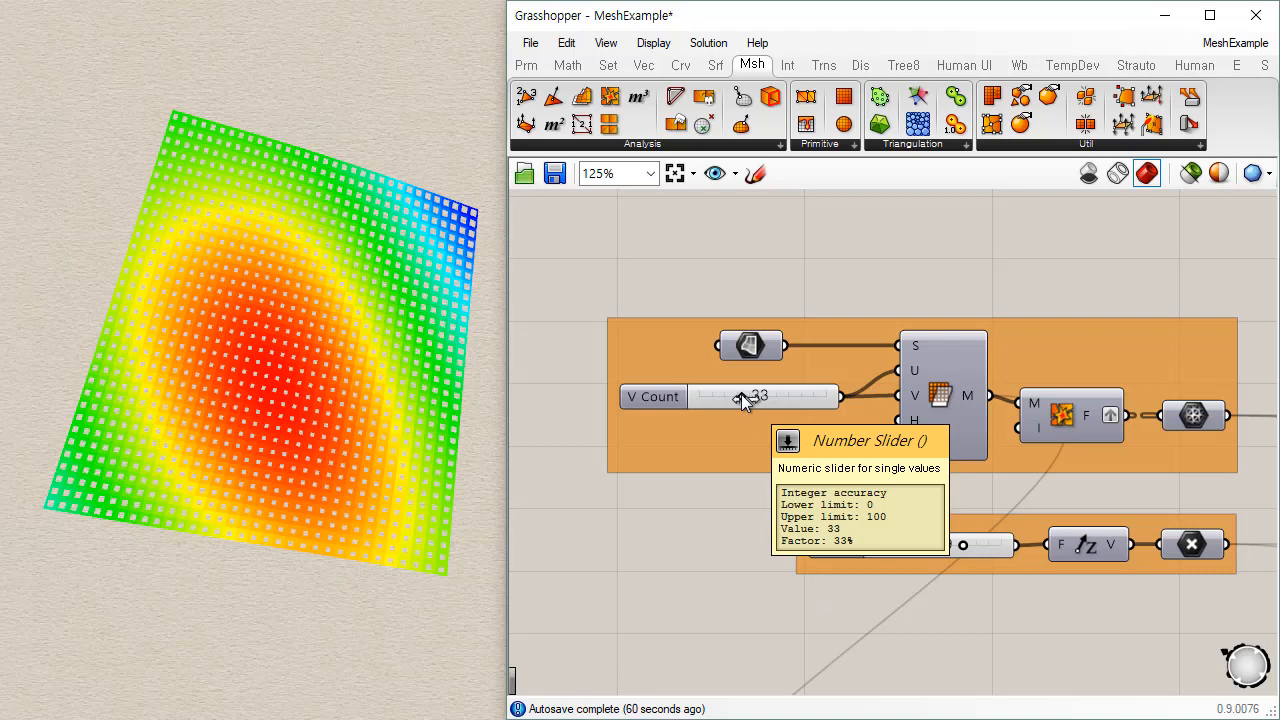
pyautogui.moveTo(743, 394); pyautogui.dragTo(711, 399)
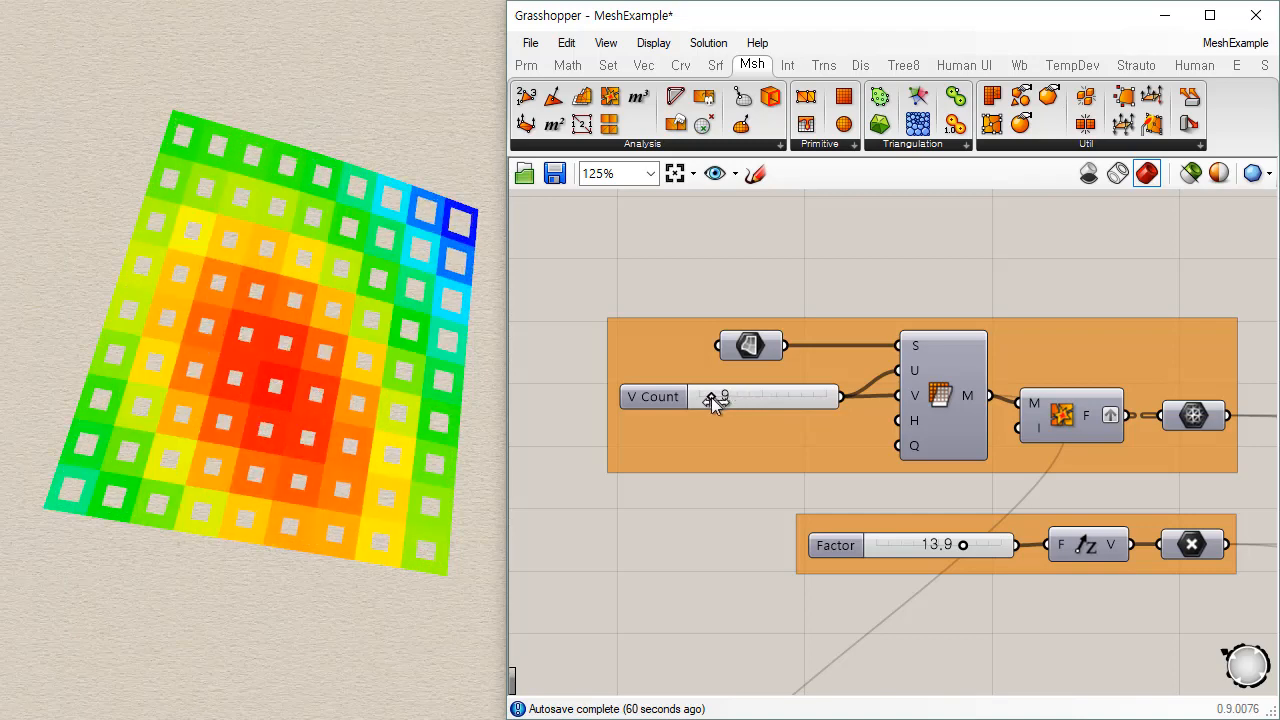
pyautogui.click(320, 655)
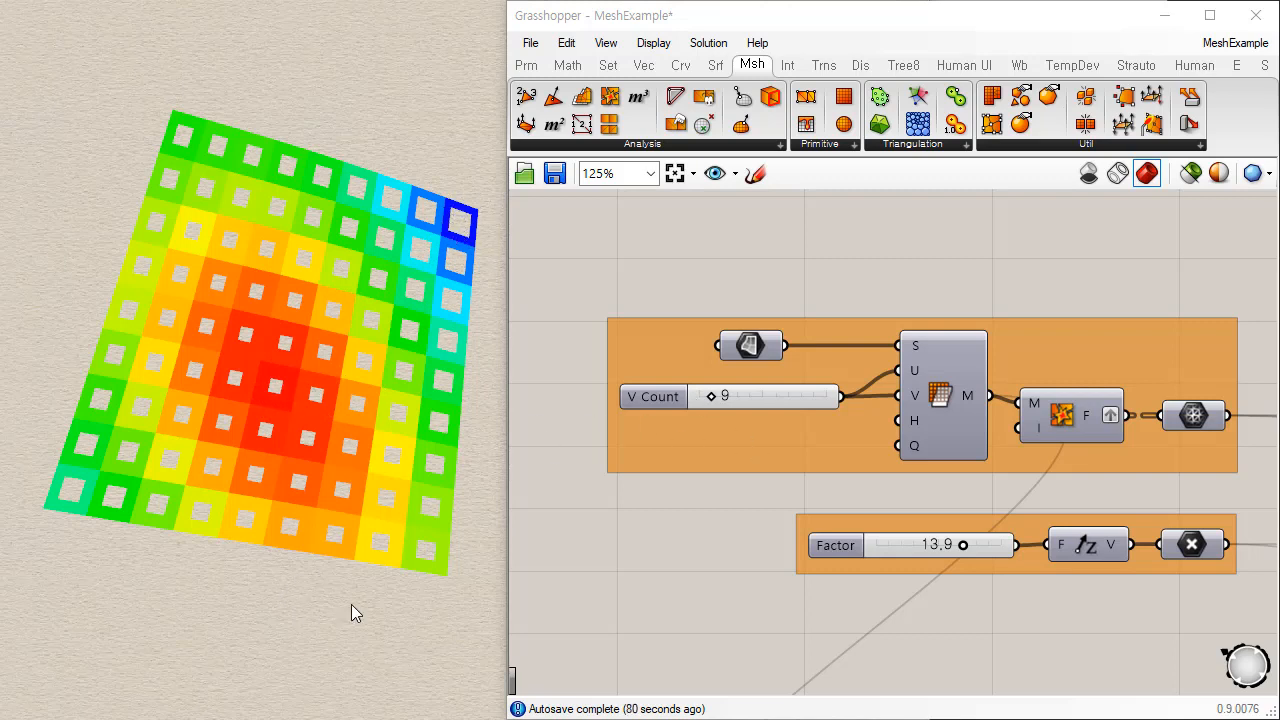
pyautogui.moveTo(351, 604)
pyautogui.mouseDown(button='right')
pyautogui.moveTo(343, 491)
pyautogui.moveTo(360, 380)
pyautogui.moveTo(349, 594)
pyautogui.moveTo(371, 608)
pyautogui.mouseUp(button='right')
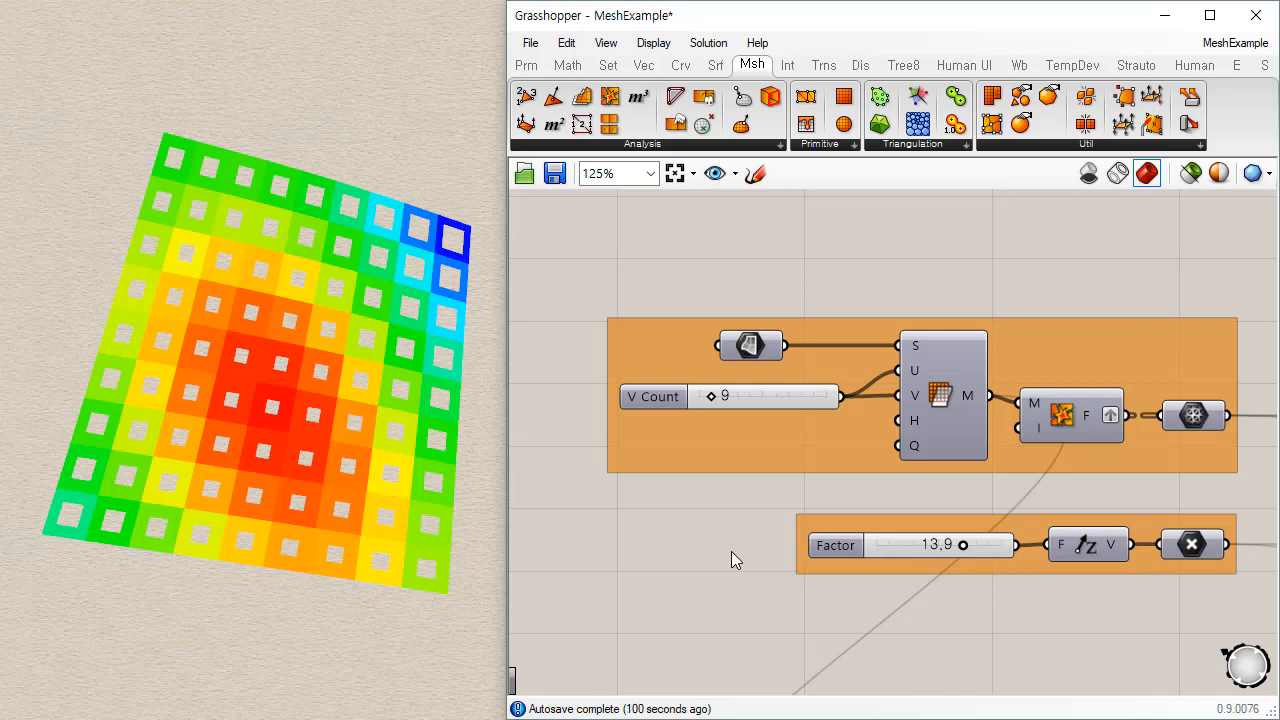
# - Isolate the input surface with selected-only preview and restore the full preview
pyautogui.click(1190, 174)
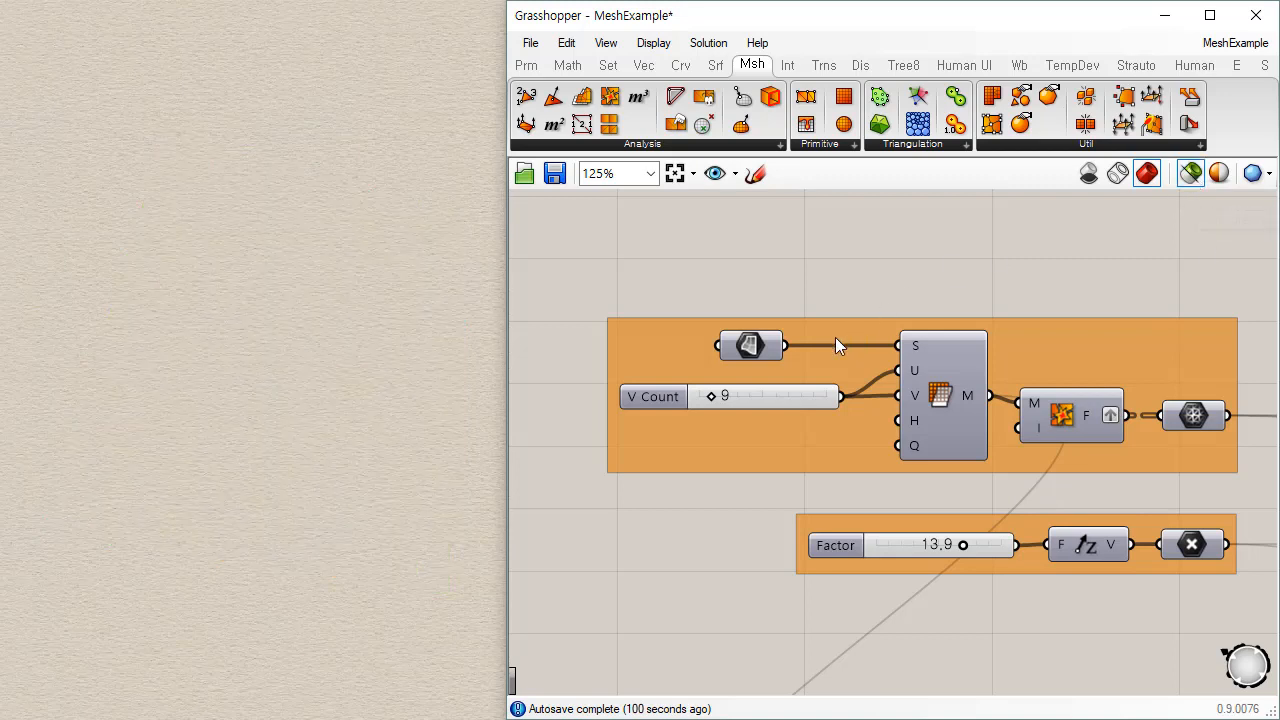
pyautogui.click(752, 345)
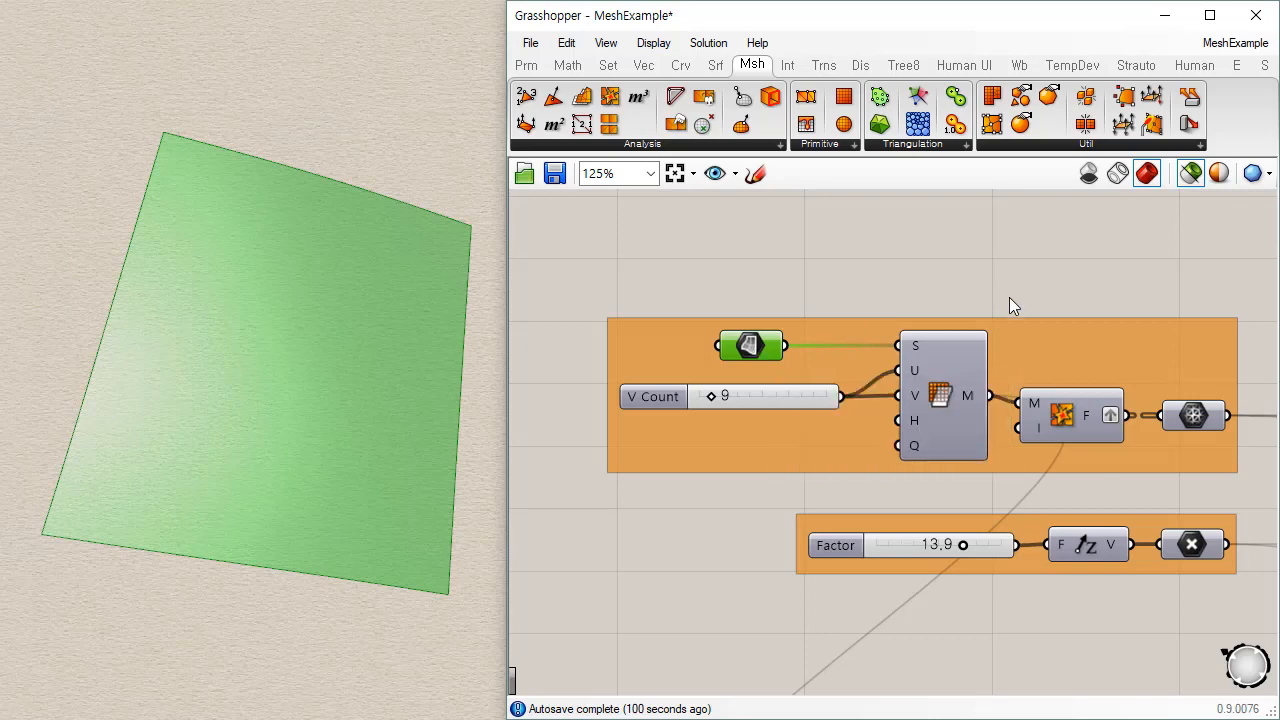
pyautogui.click(1166, 265)
pyautogui.click(1190, 174)
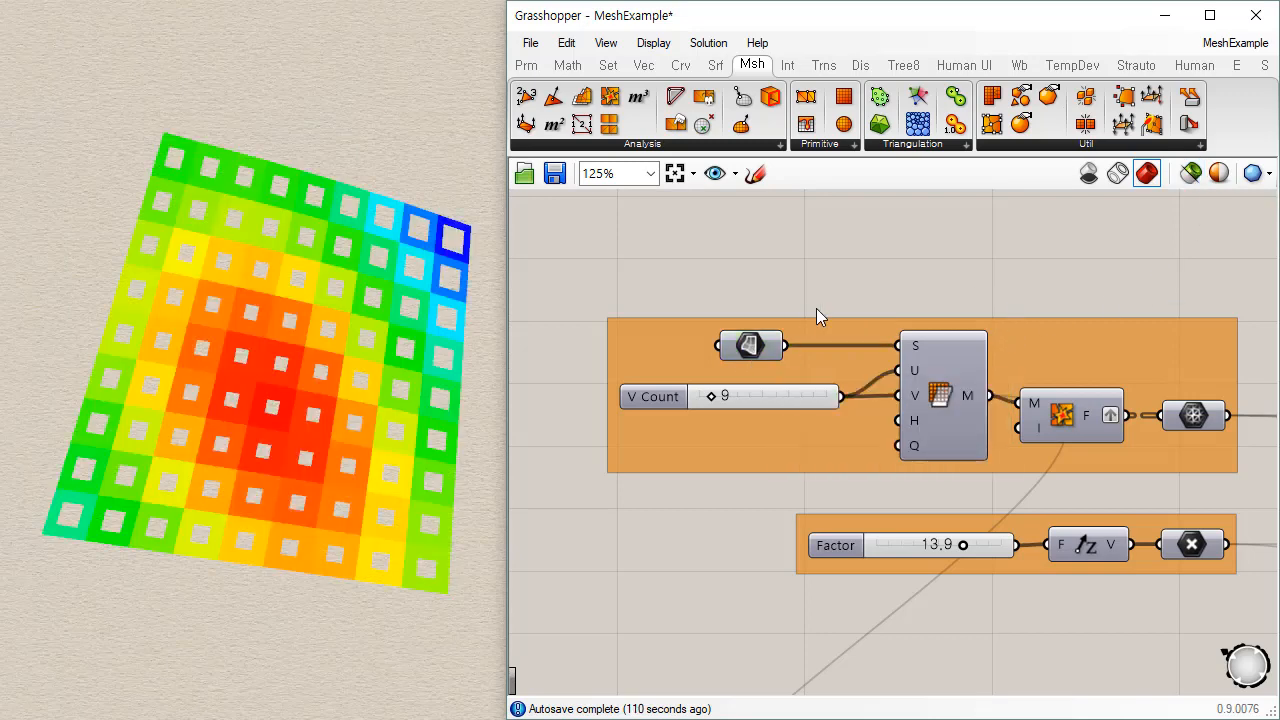
# - Turn on selected-only preview and preview the input surface, the Mesh Surface component and Mesh Explode one by one
pyautogui.click(1186, 176)
pyautogui.click(752, 347)
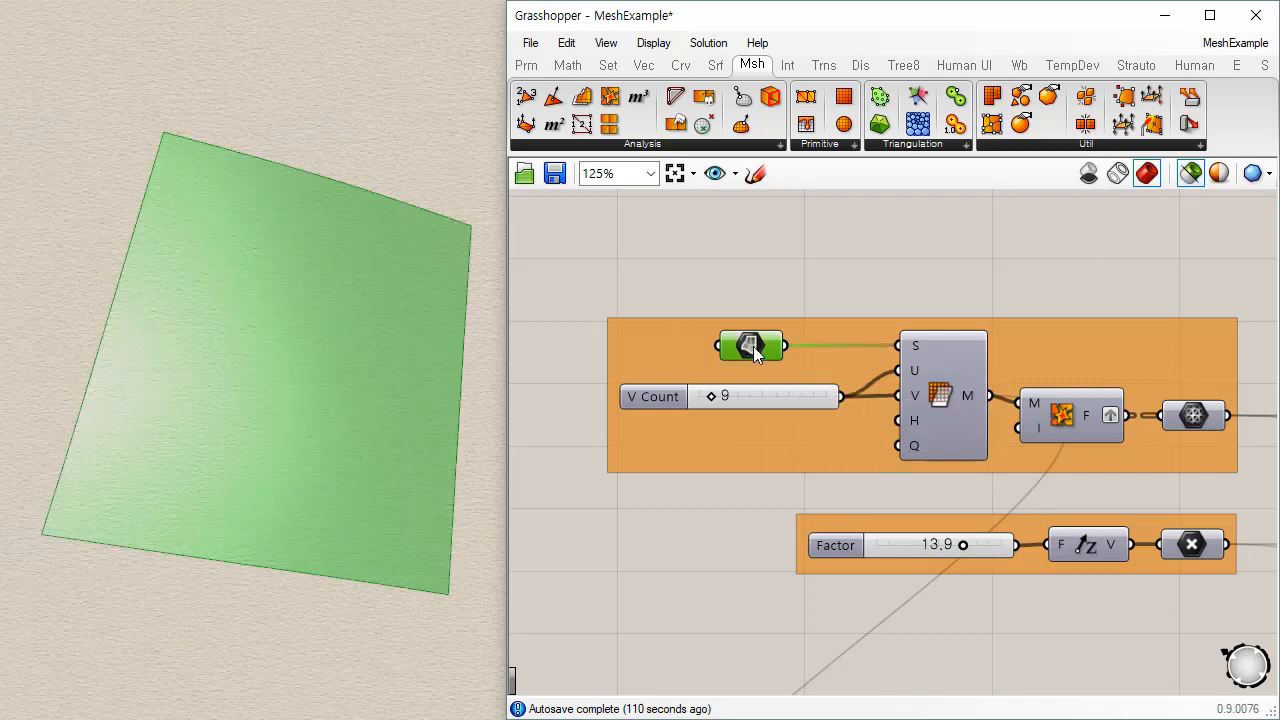
pyautogui.click(930, 410)
pyautogui.click(1086, 425)
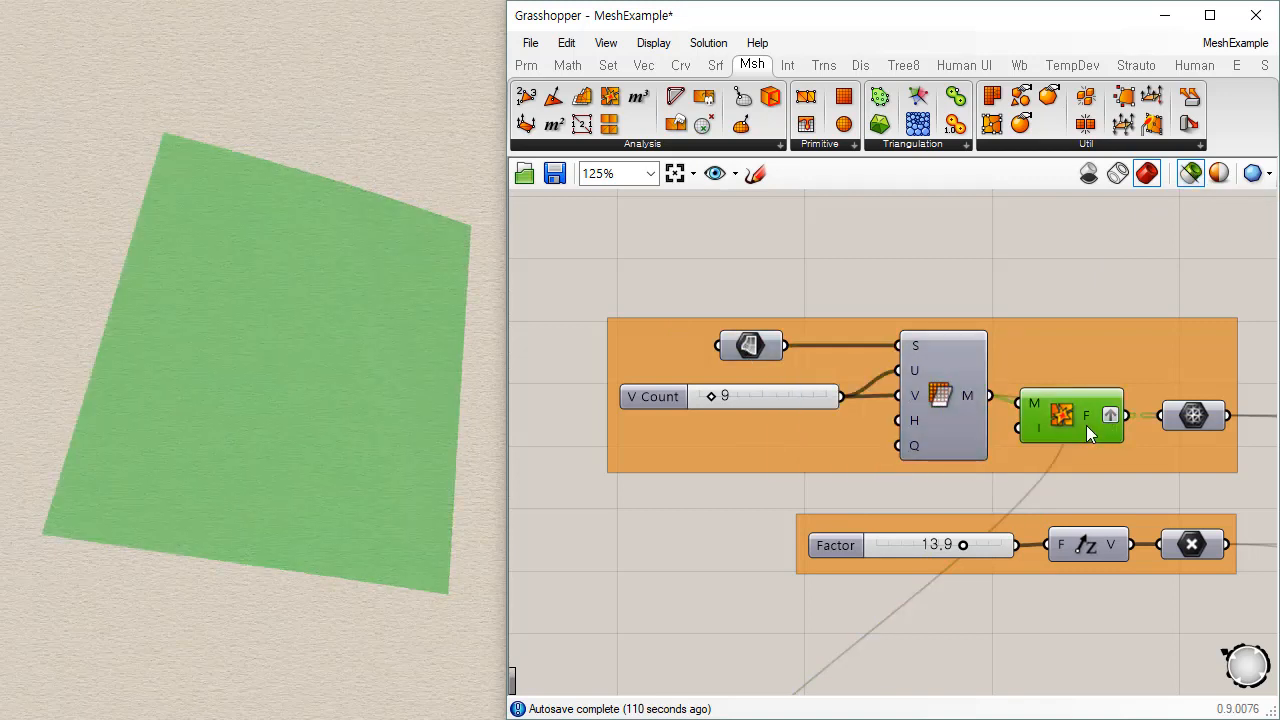
pyautogui.click(1197, 425)
pyautogui.click(958, 400)
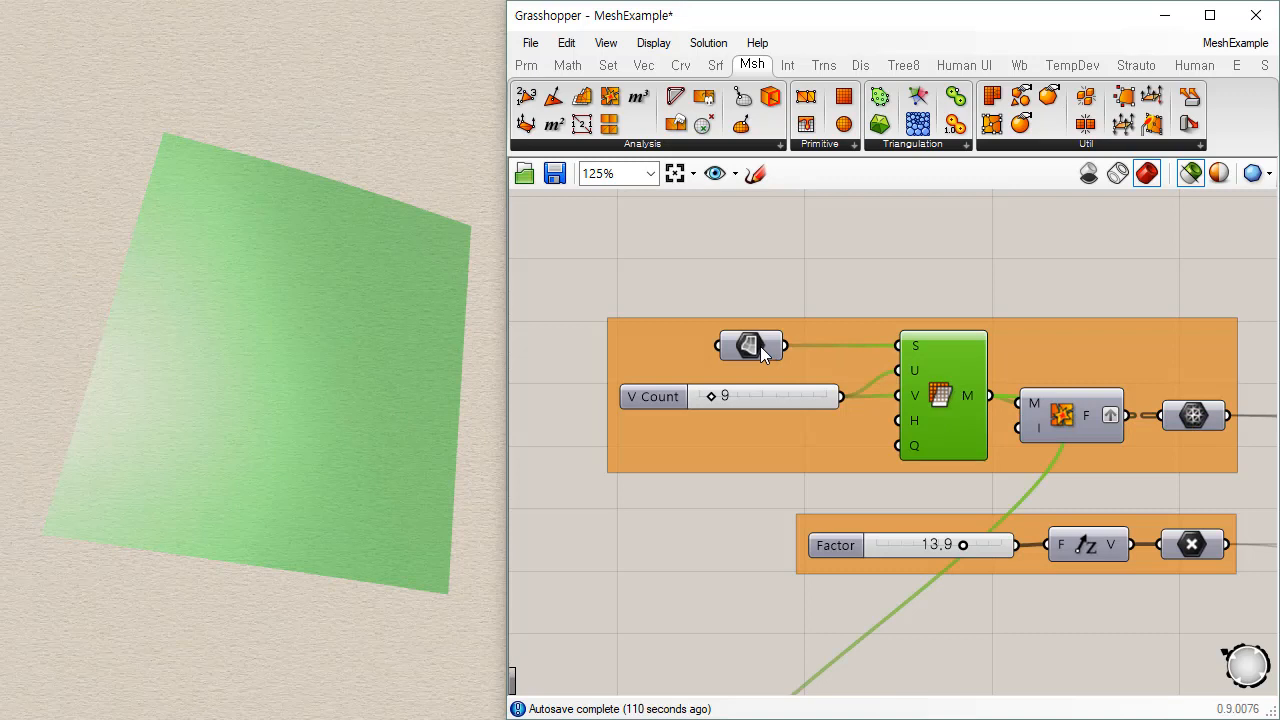
pyautogui.click(760, 346)
pyautogui.click(947, 412)
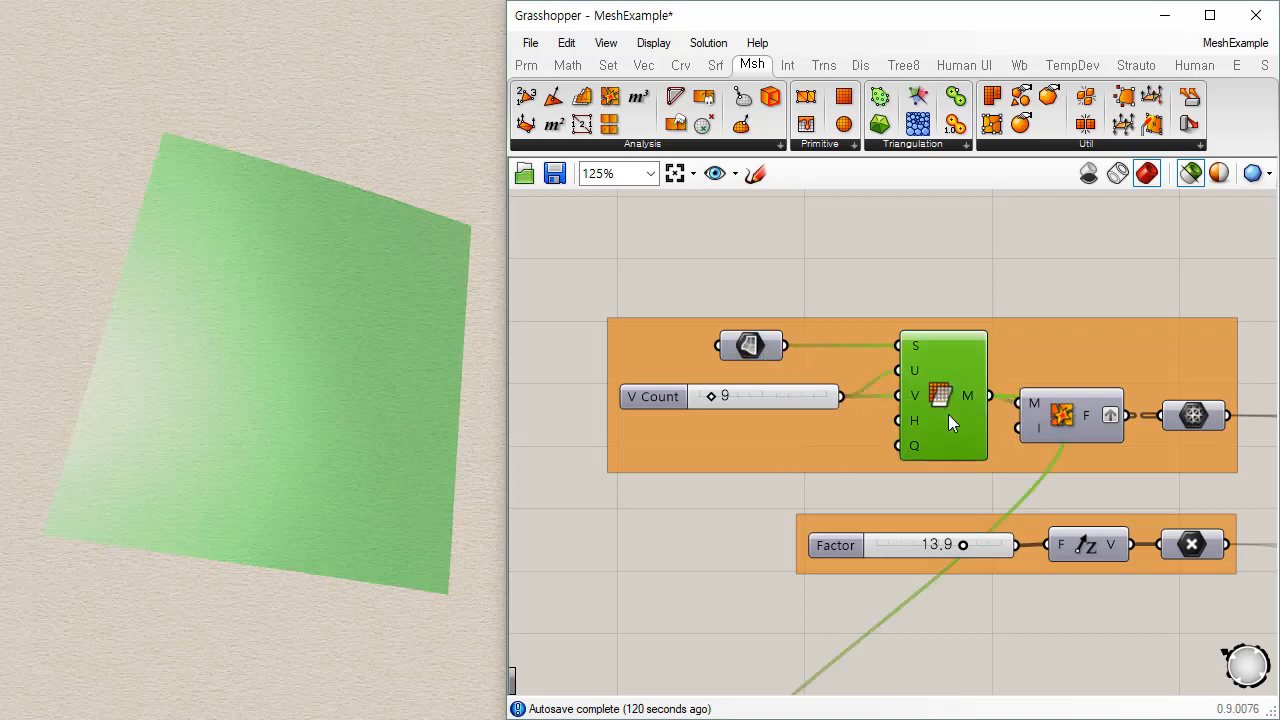
pyautogui.click(759, 346)
# - Turn on the preview of mesh edges and check the edges on the Mesh Surface output
pyautogui.click(655, 45)
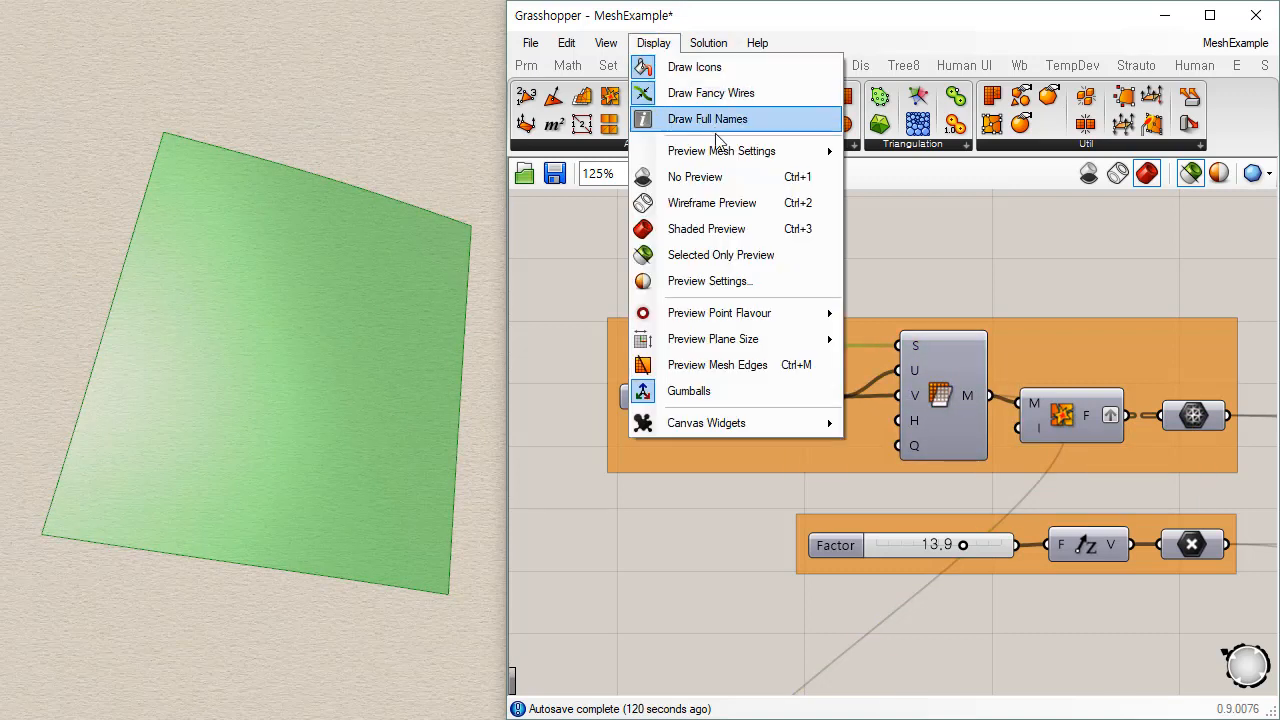
pyautogui.click(737, 366)
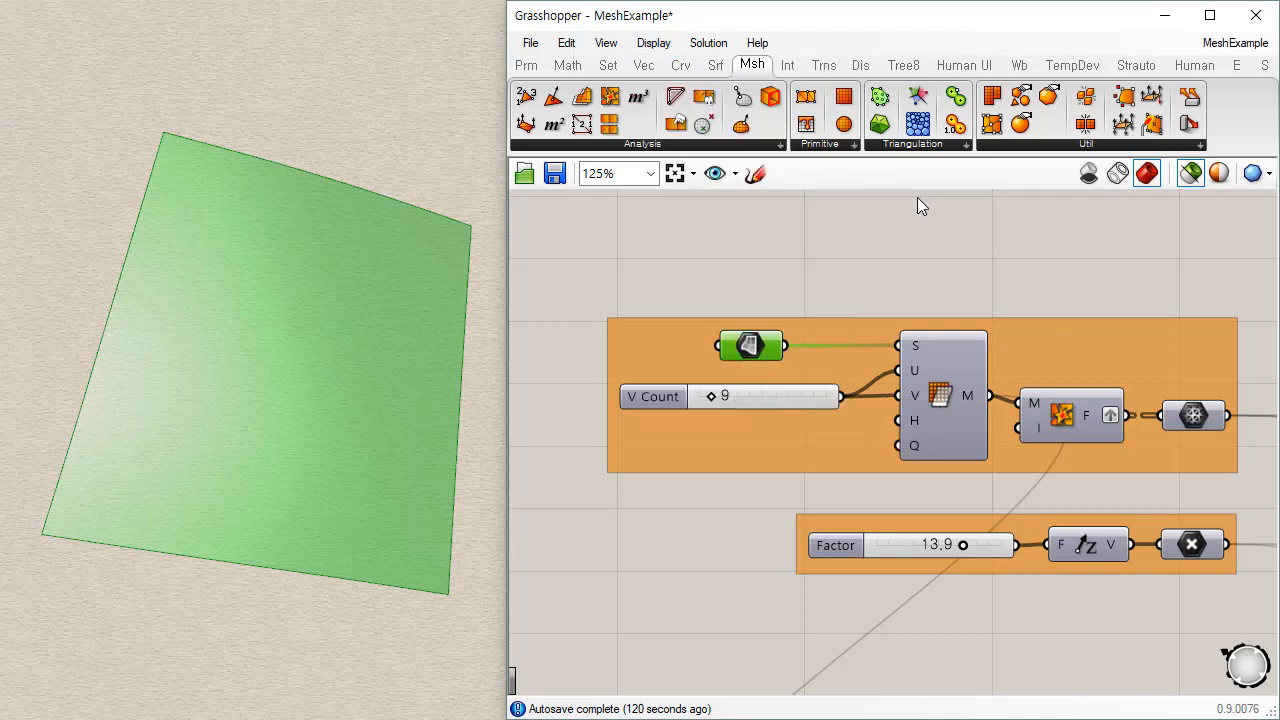
pyautogui.click(944, 407)
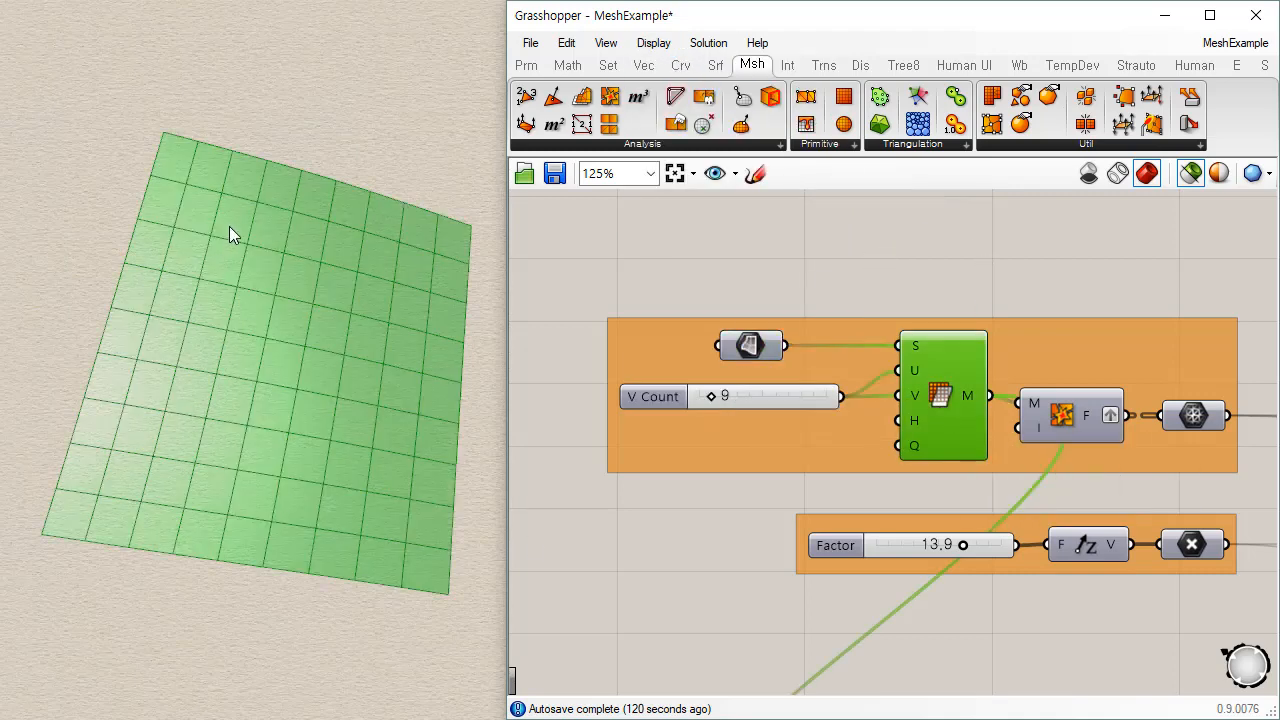
pyautogui.click(664, 545)
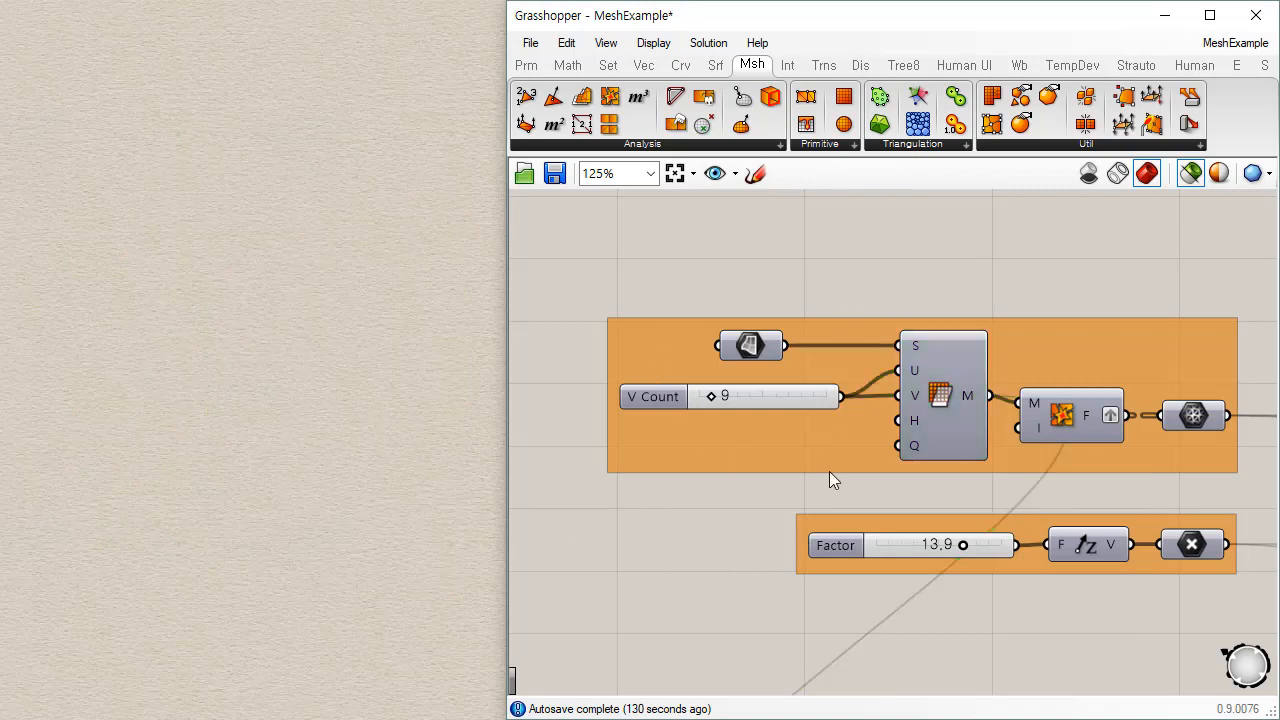
# - Compare the preview of the Surface parameter with the mesh parameter that follows Mesh Explode
pyautogui.moveTo(883, 463); pyautogui.dragTo(843, 429, button='right')
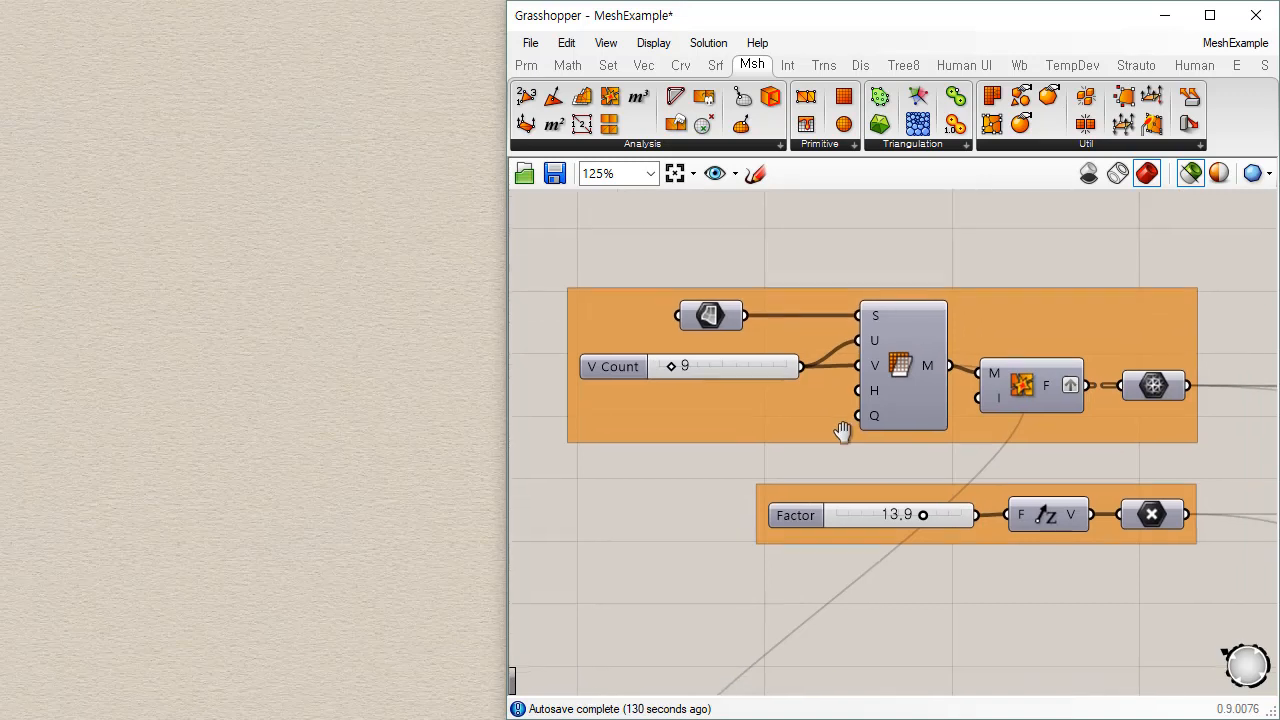
pyautogui.moveTo(709, 319)
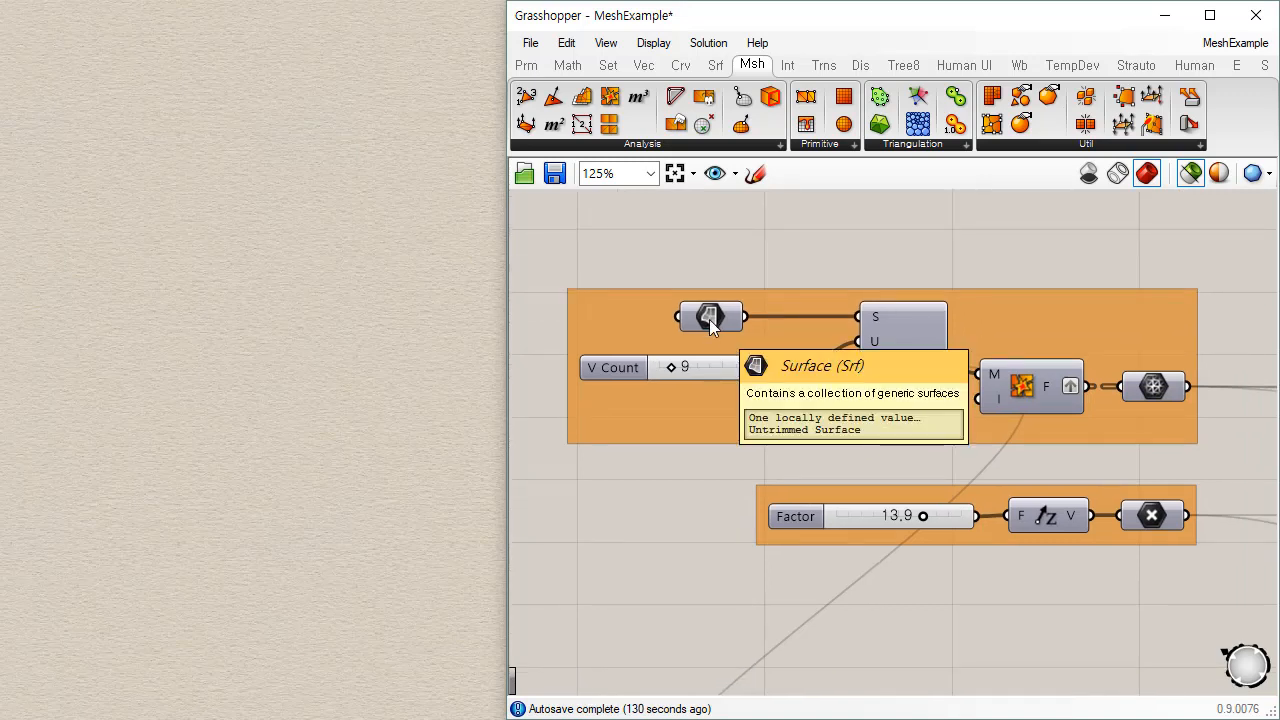
pyautogui.click(709, 319)
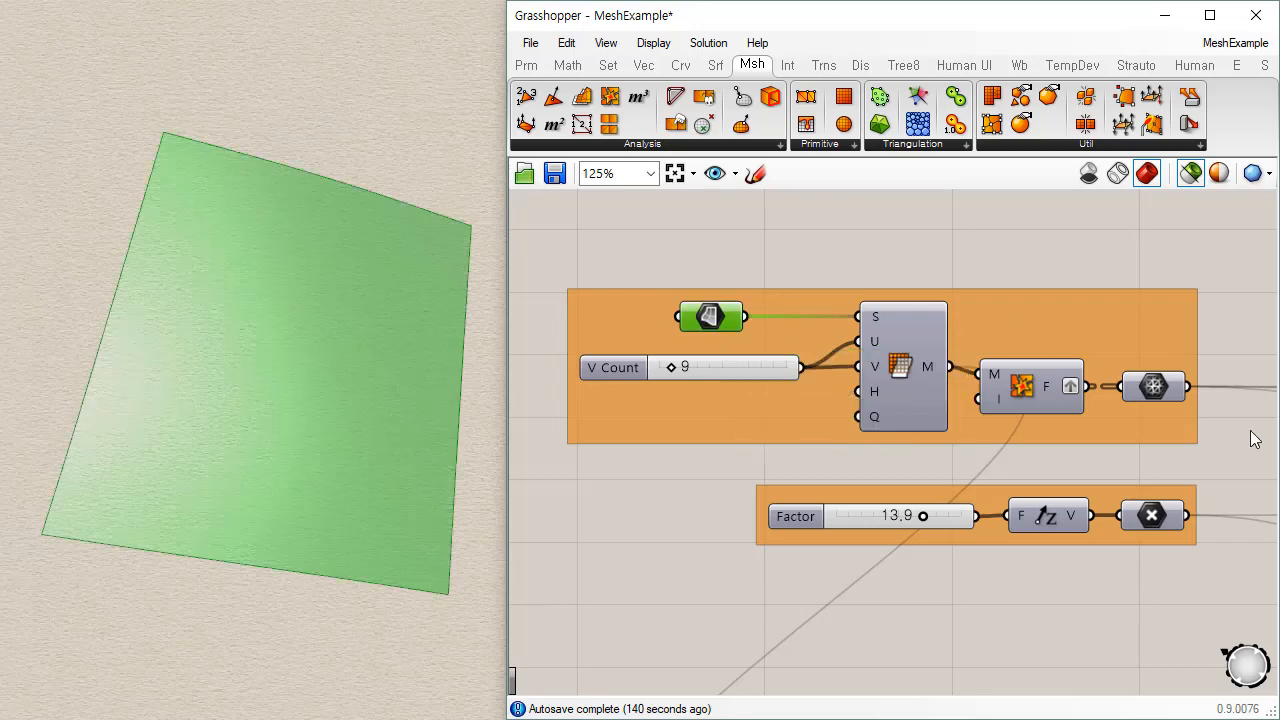
pyautogui.click(1155, 388)
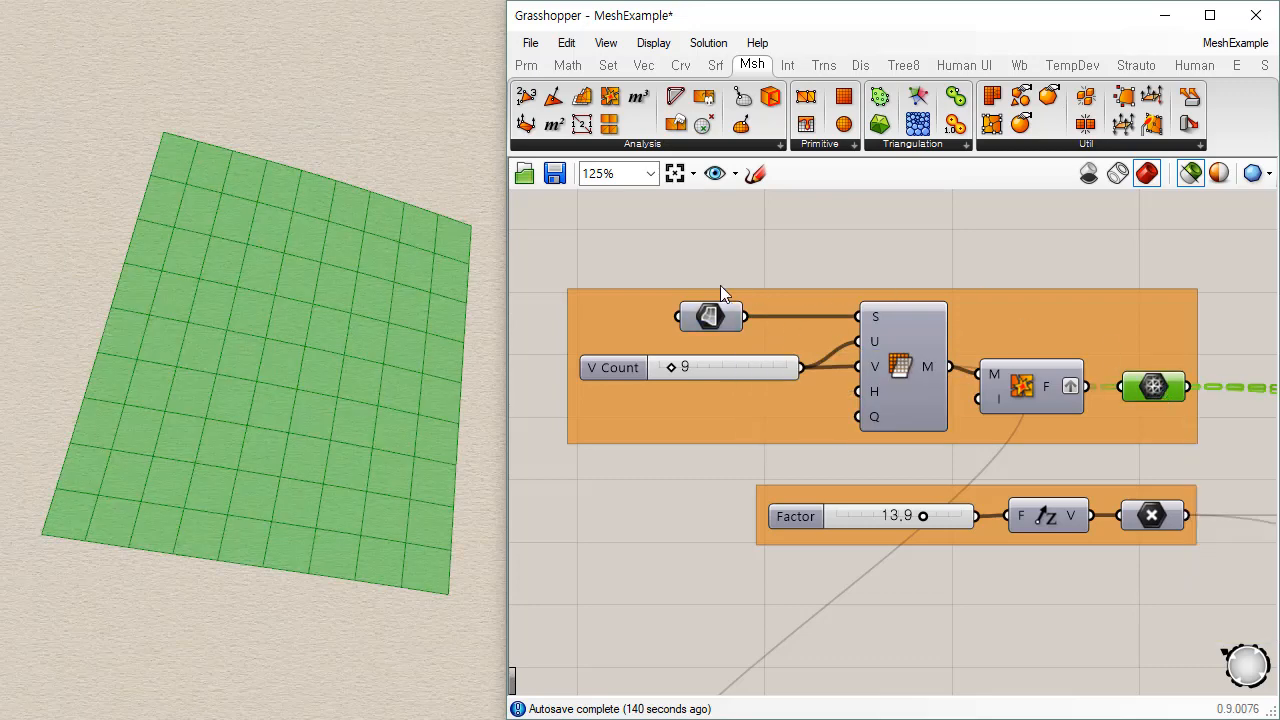
pyautogui.click(706, 320)
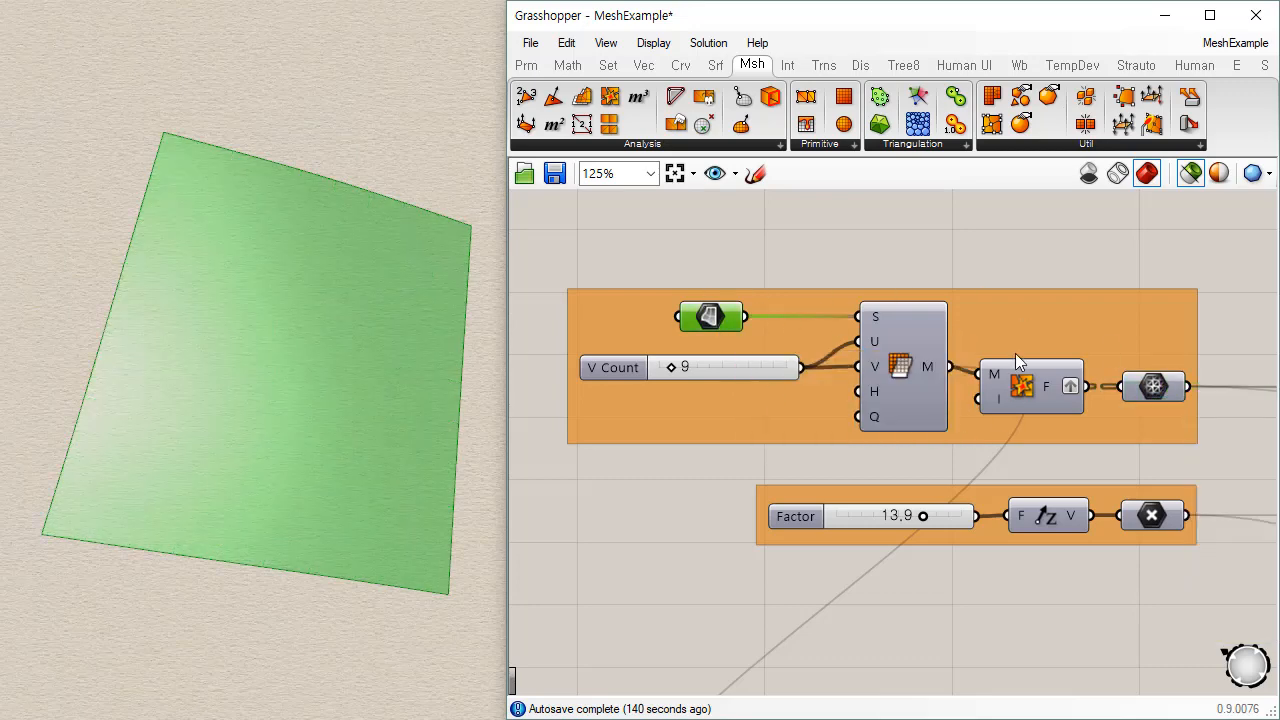
pyautogui.click(1164, 385)
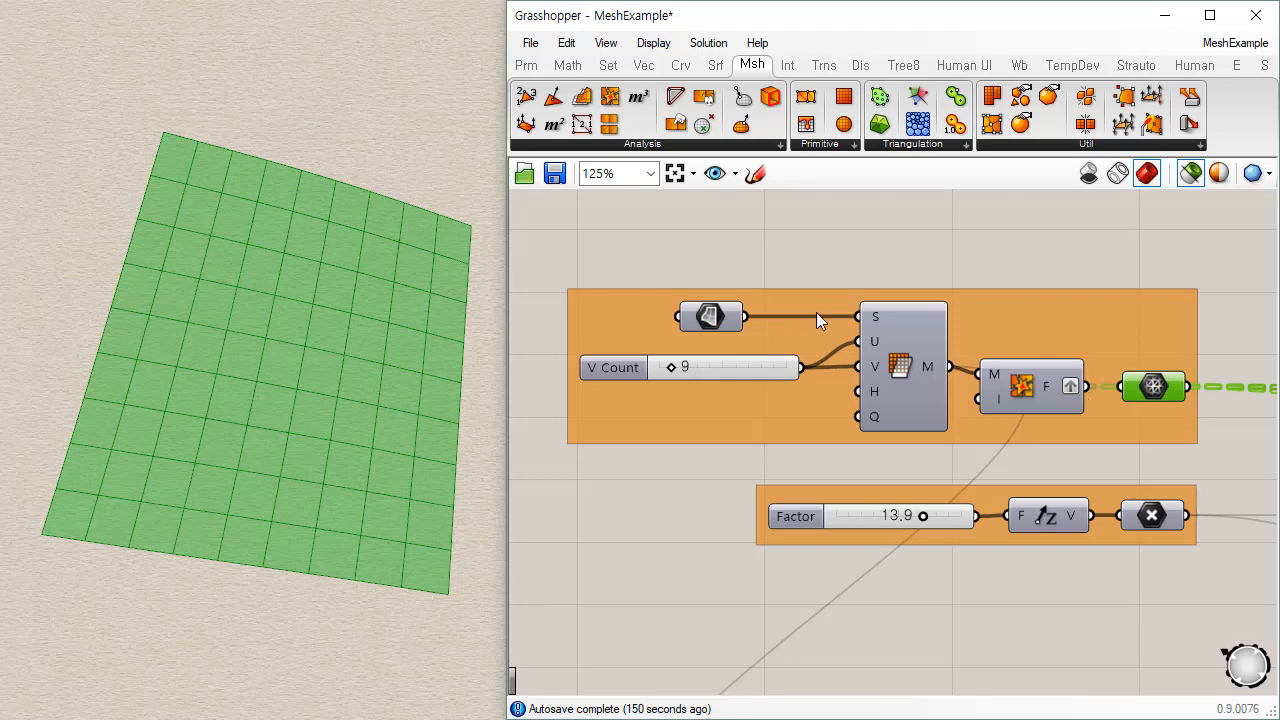
pyautogui.click(706, 318)
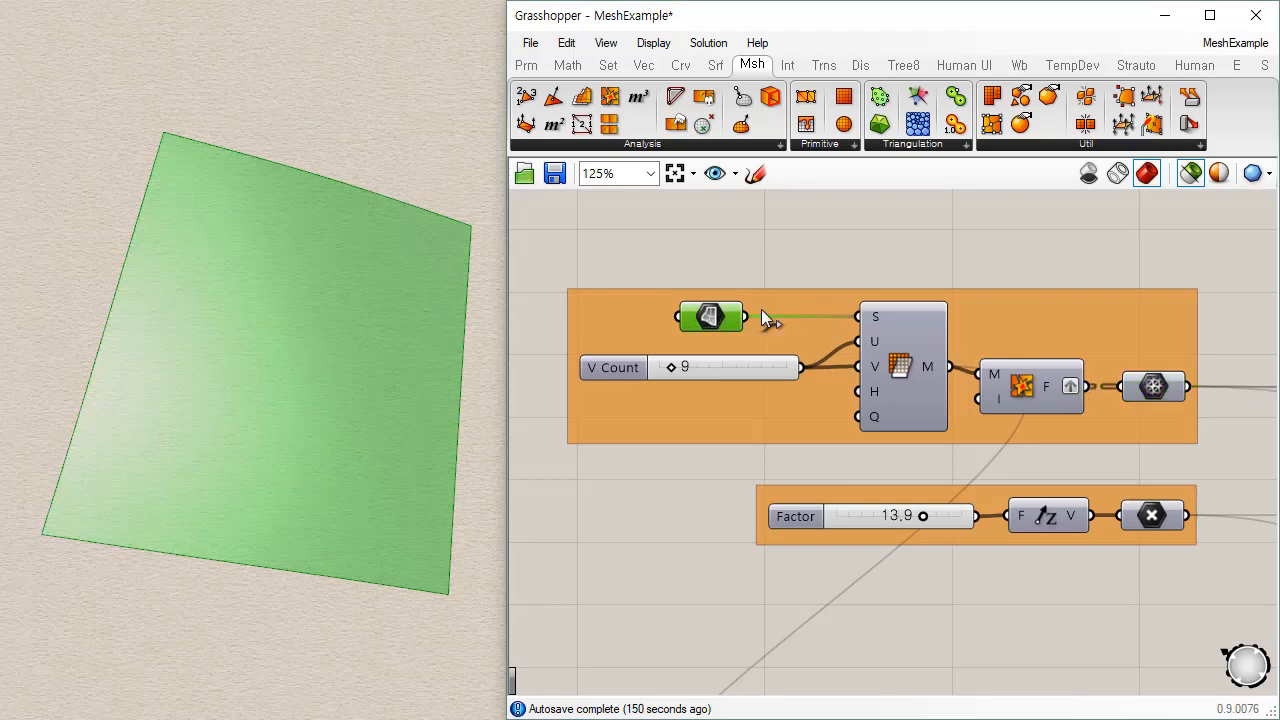
pyautogui.click(1164, 386)
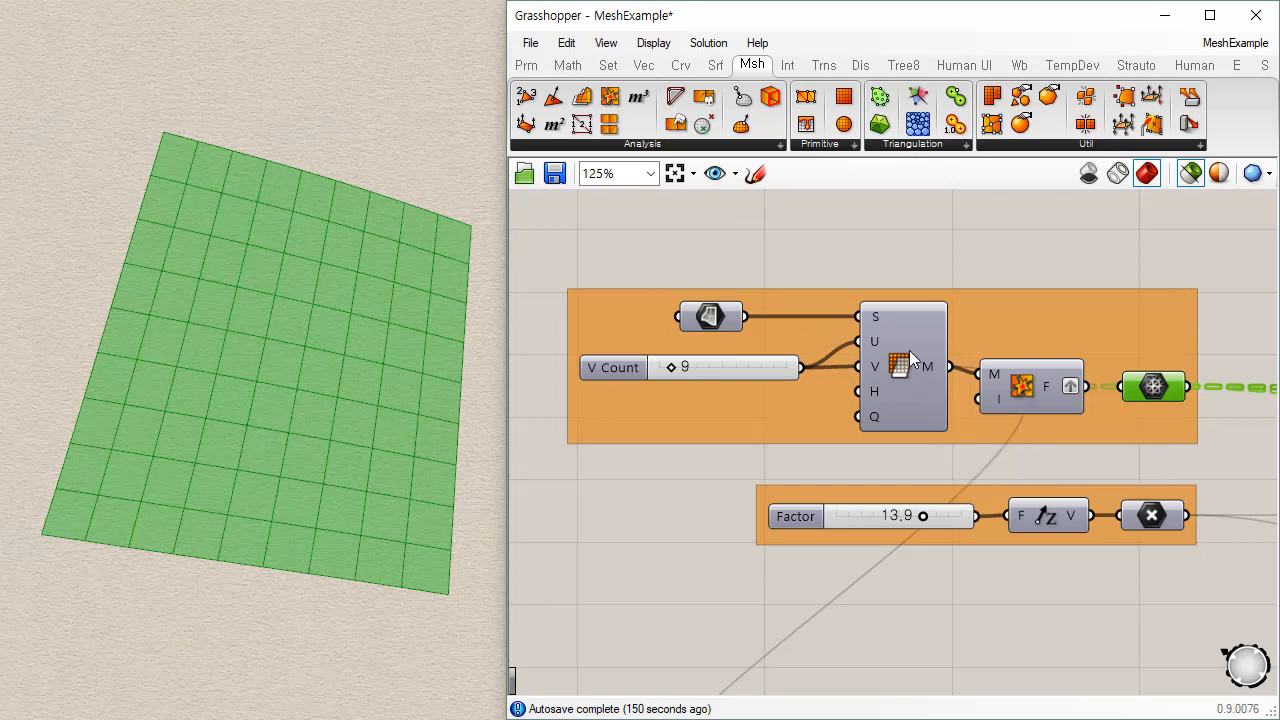
# - Set the V Count slider to 13 while previewing the Mesh Surface output
pyautogui.moveTo(875, 320)
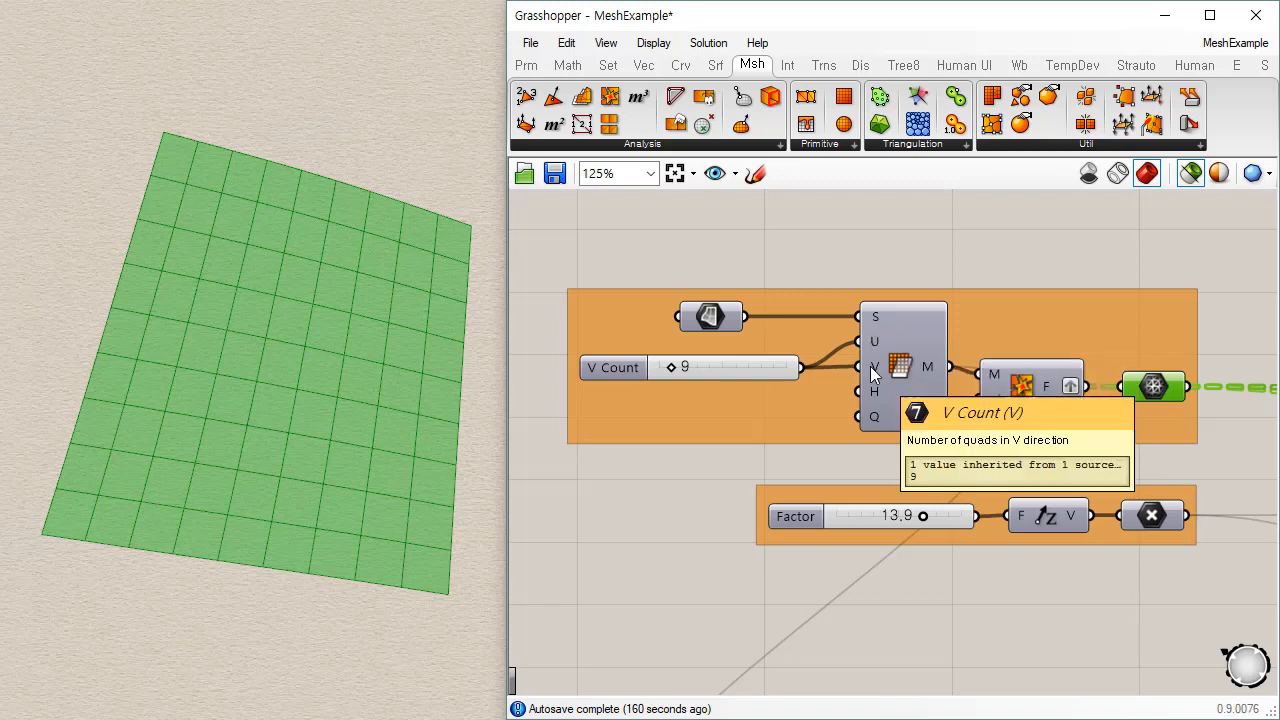
pyautogui.click(903, 364)
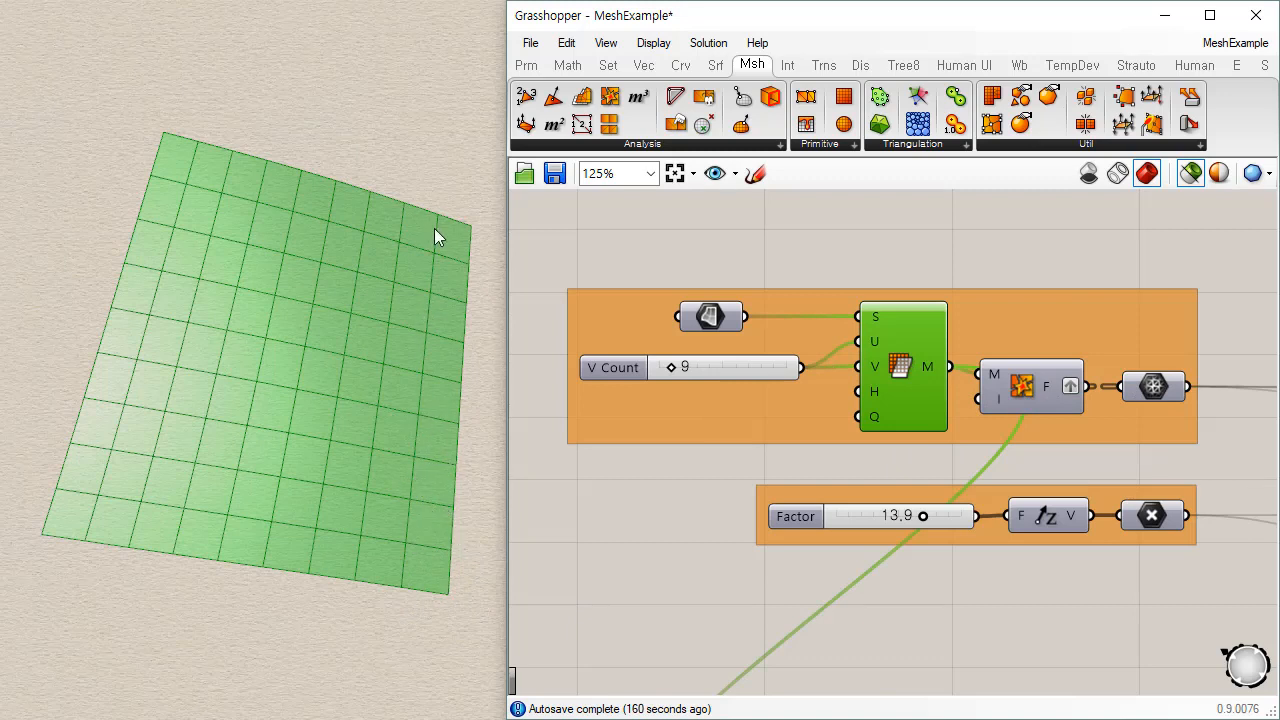
pyautogui.click(714, 320)
pyautogui.click(900, 372)
pyautogui.moveTo(677, 365)
pyautogui.mouseDown()
pyautogui.moveTo(728, 368)
pyautogui.moveTo(677, 364)
pyautogui.mouseUp()
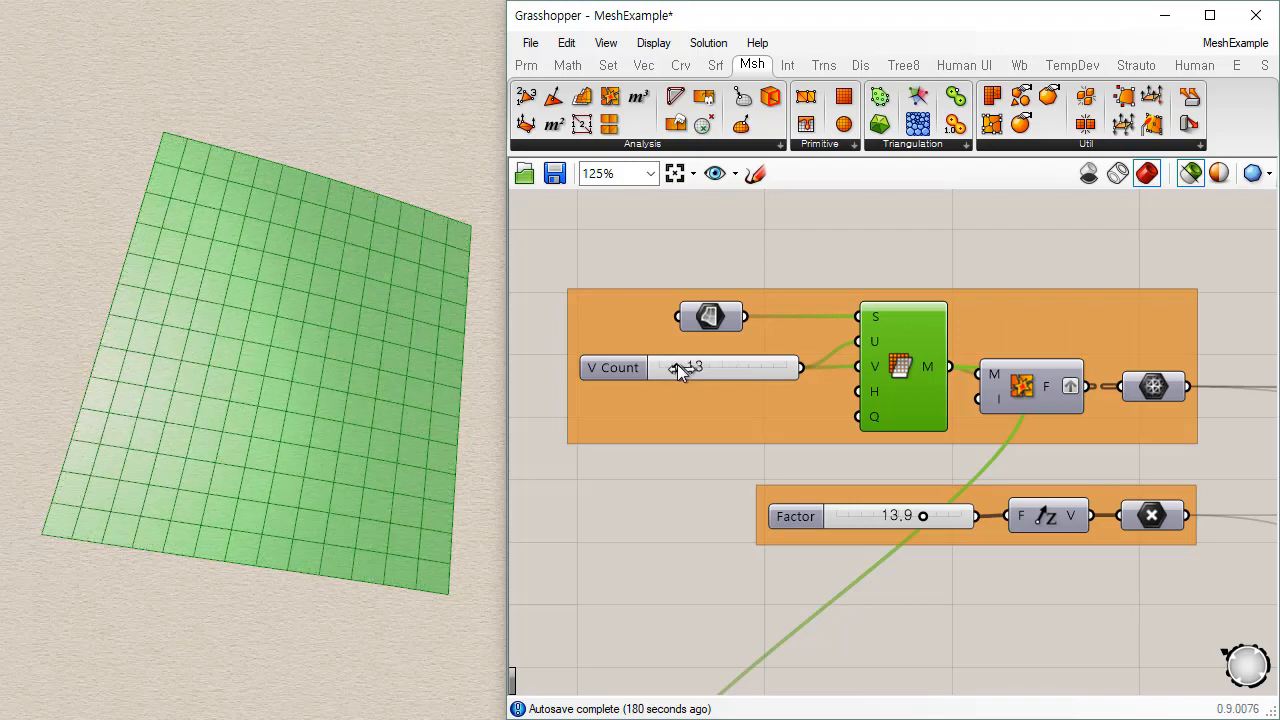
pyautogui.click(958, 468)
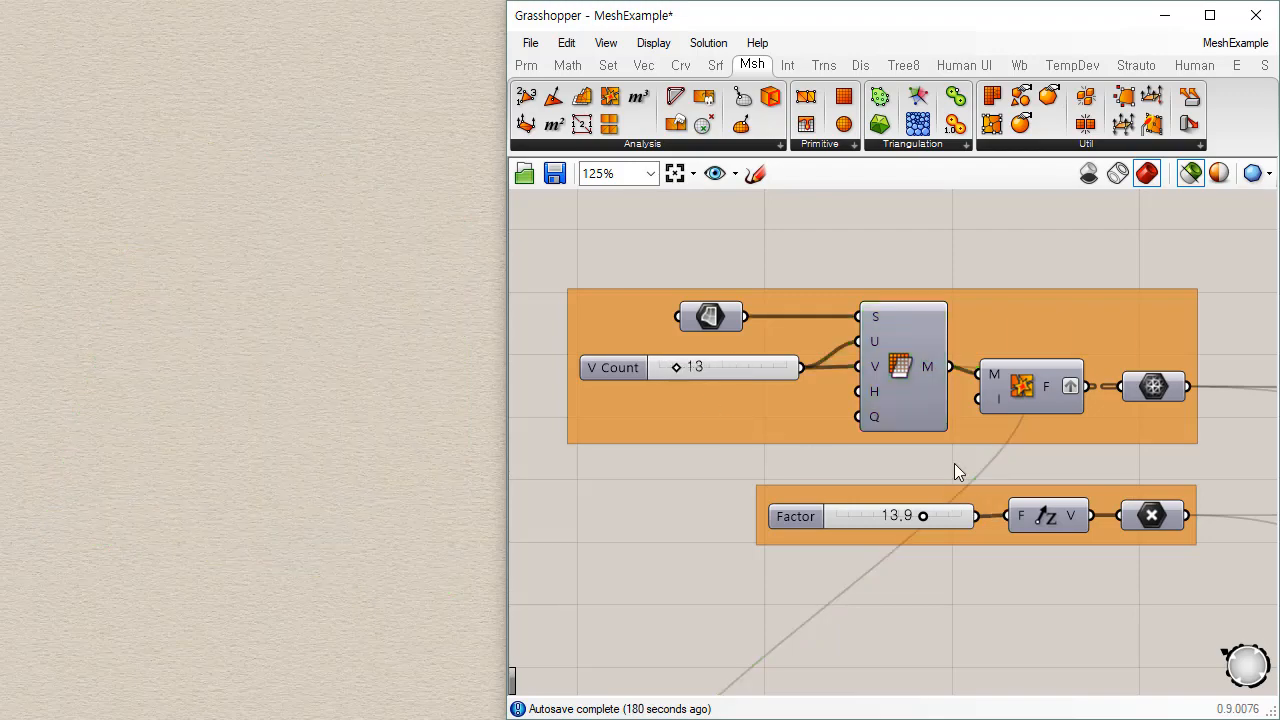
# - Examine the Mesh Surface component's preview and its mesh output once more
pyautogui.click(912, 367)
pyautogui.moveTo(934, 366)
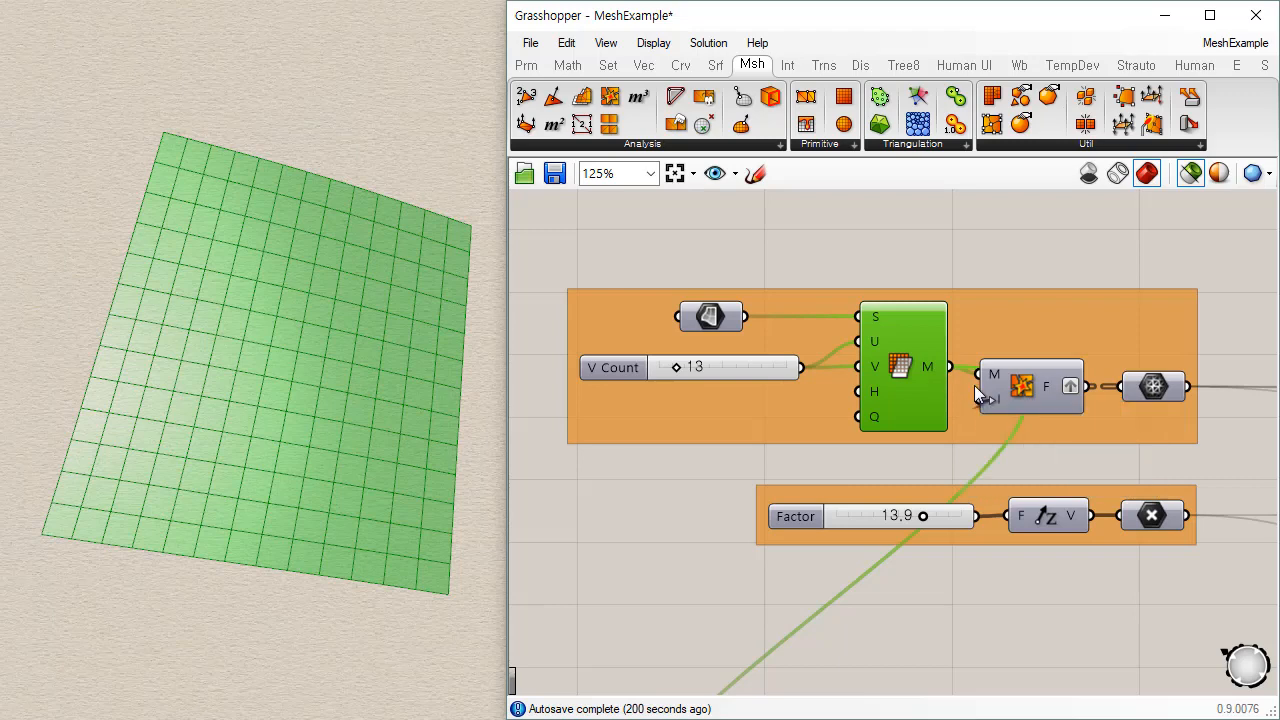
pyautogui.click(1062, 464)
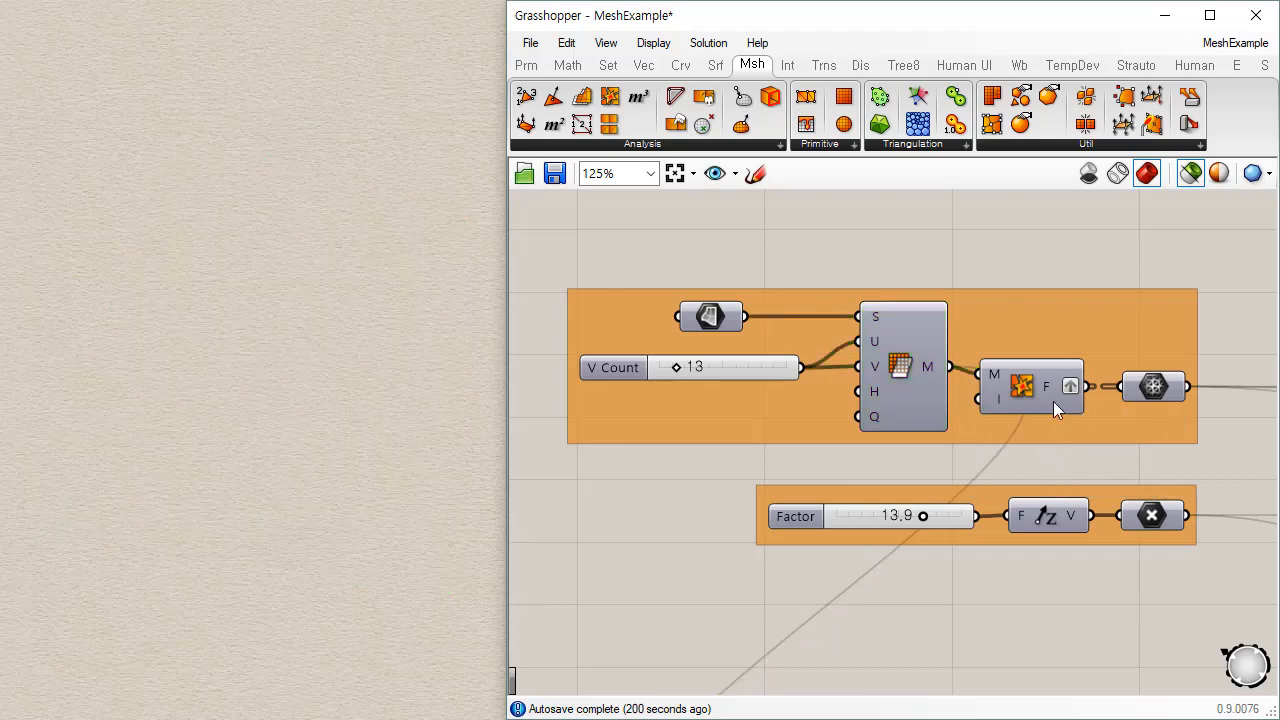
# - Align the Mesh Explode component with its neighbours and remove the graft from its F output
pyautogui.moveTo(1026, 382); pyautogui.dragTo(1022, 388)
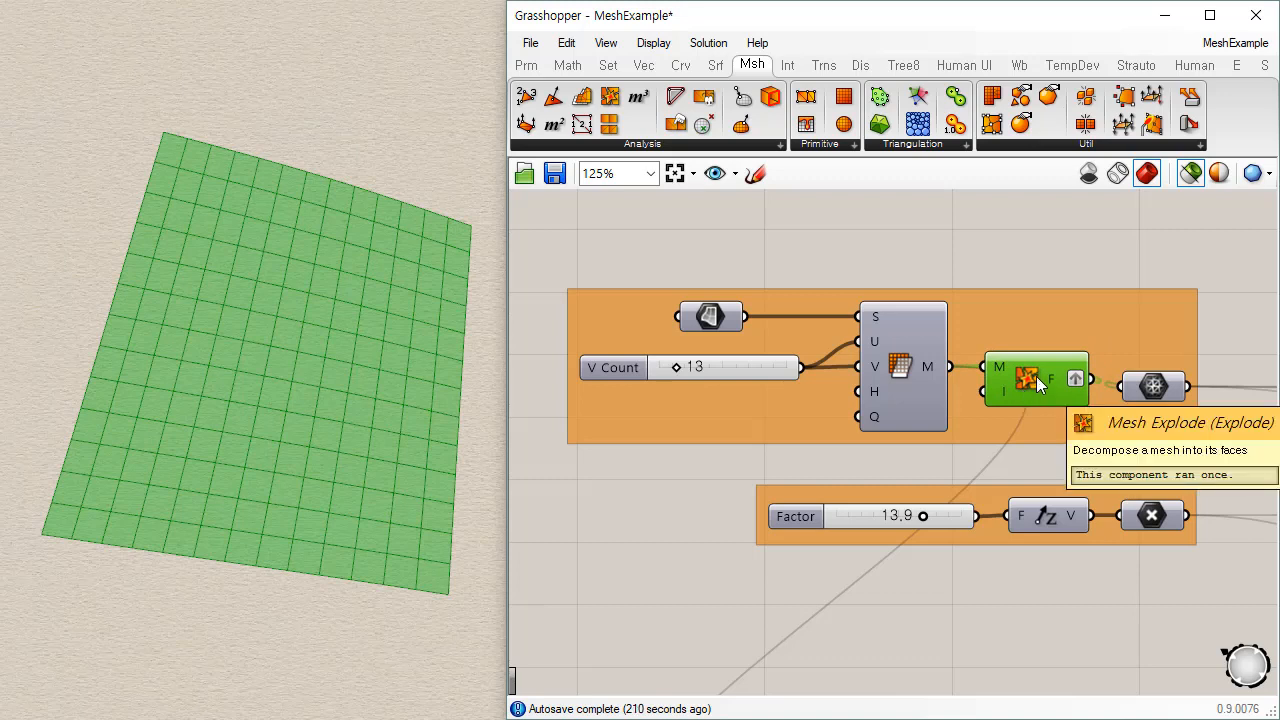
pyautogui.moveTo(1026, 380); pyautogui.dragTo(1022, 396)
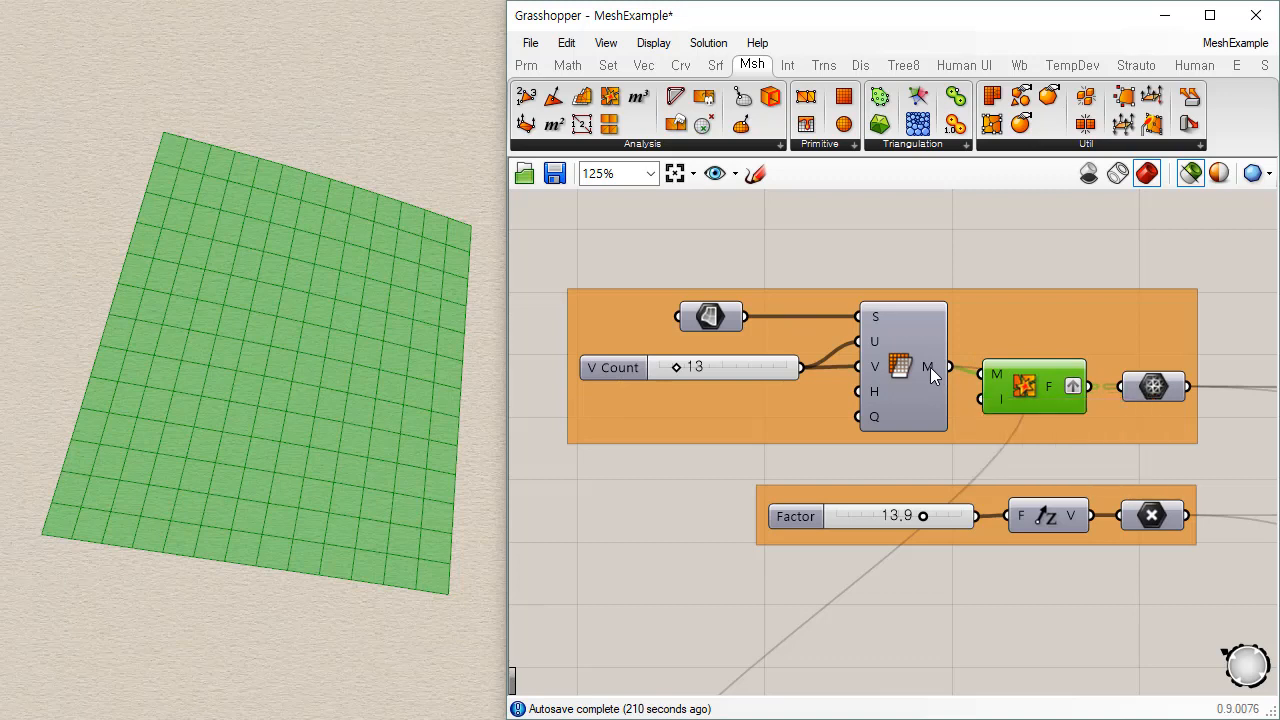
pyautogui.rightClick(1055, 387)
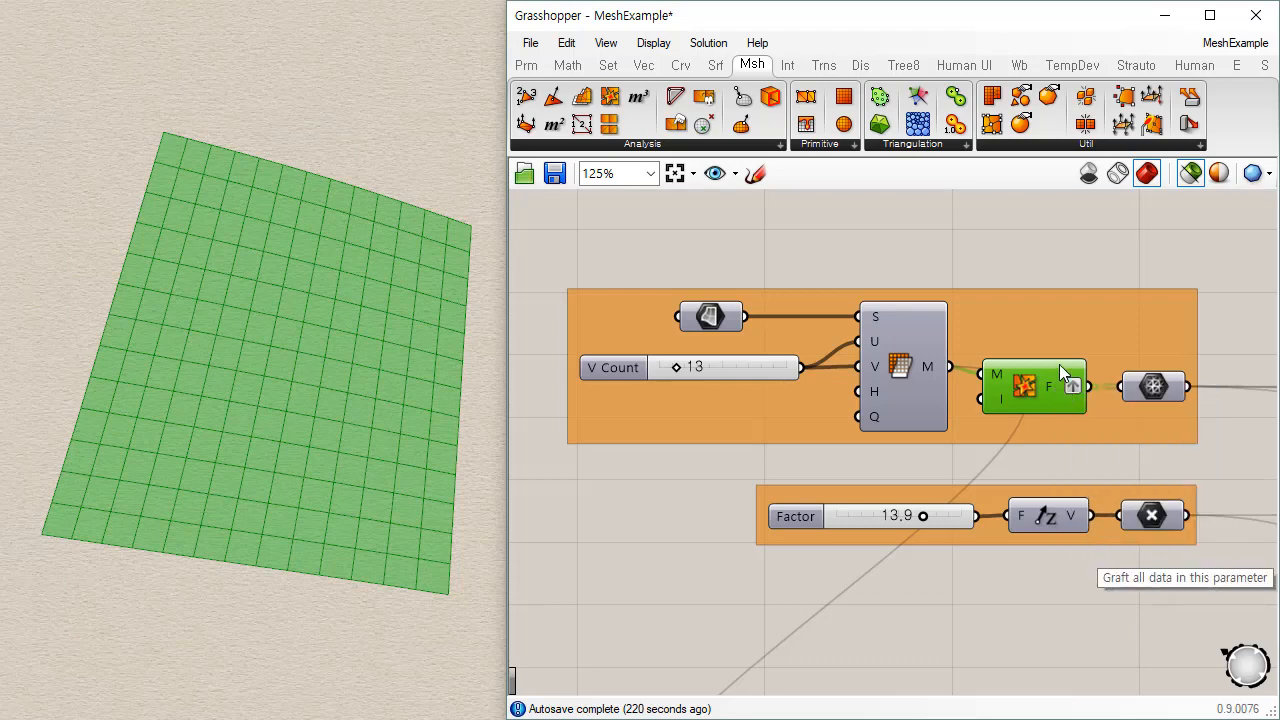
# - Graft the F output of the Mesh Explode component
pyautogui.moveTo(1050, 389)
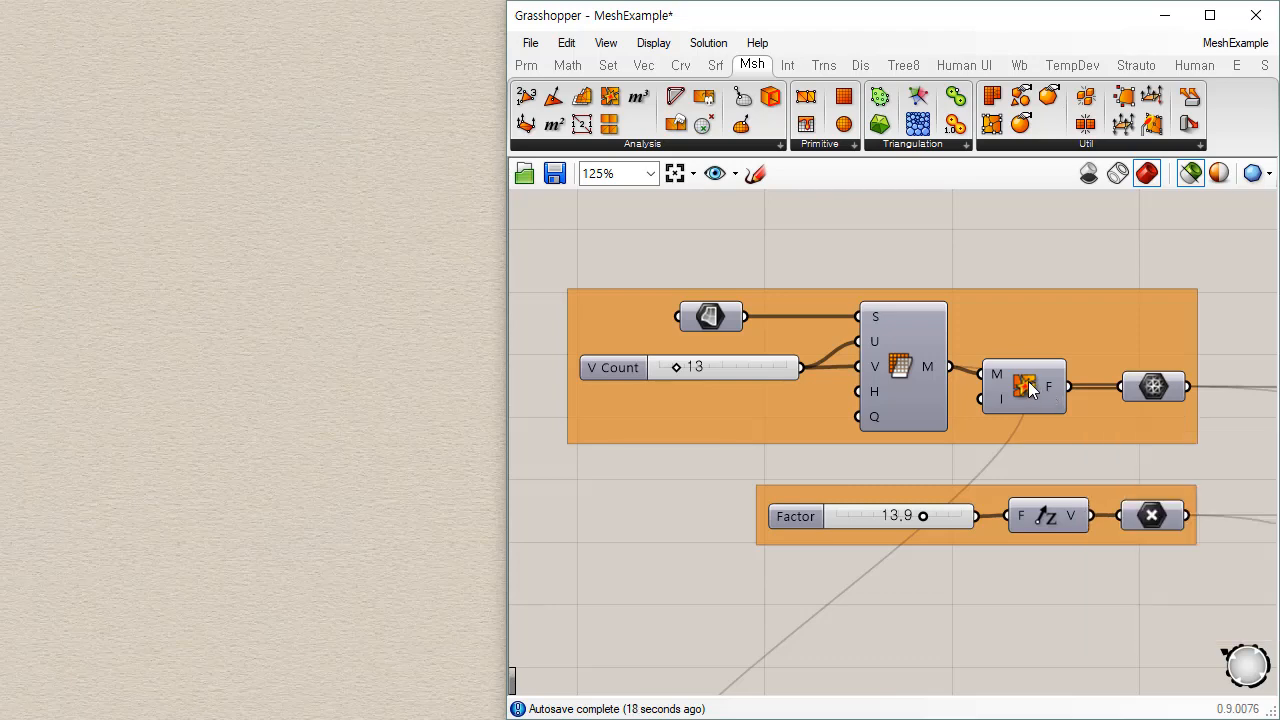
pyautogui.click(1035, 392)
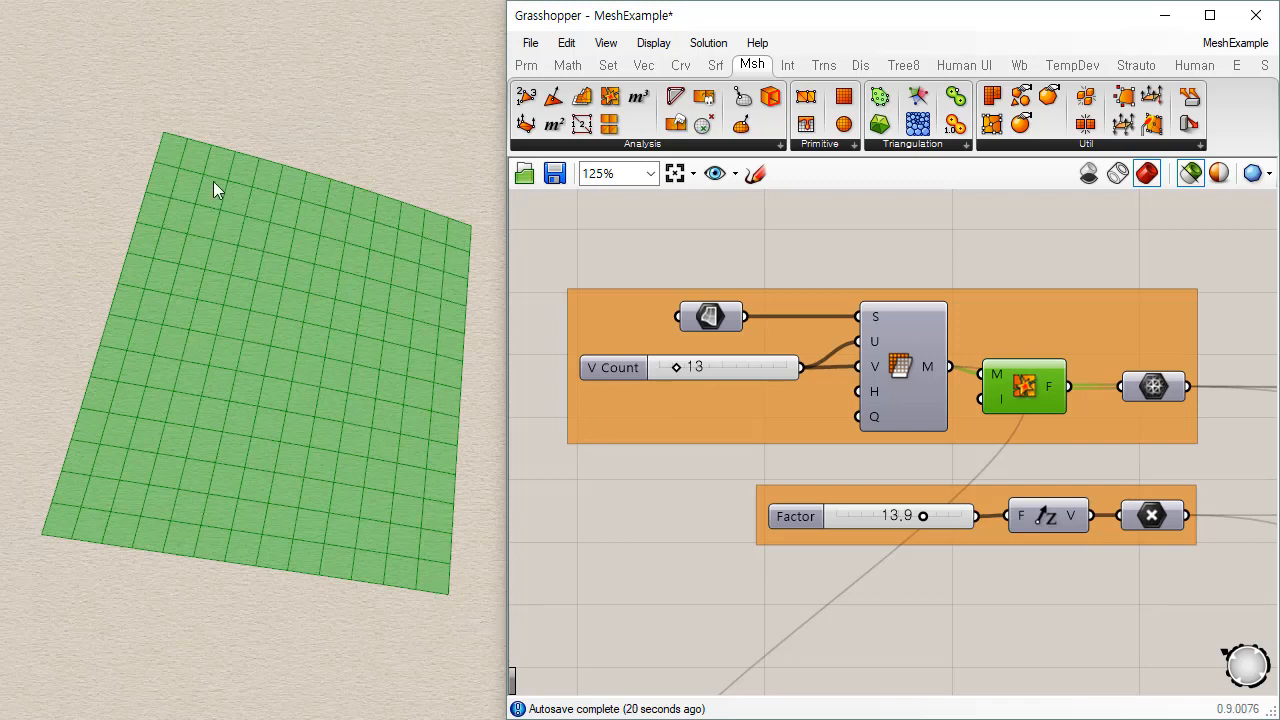
pyautogui.rightClick(1050, 387)
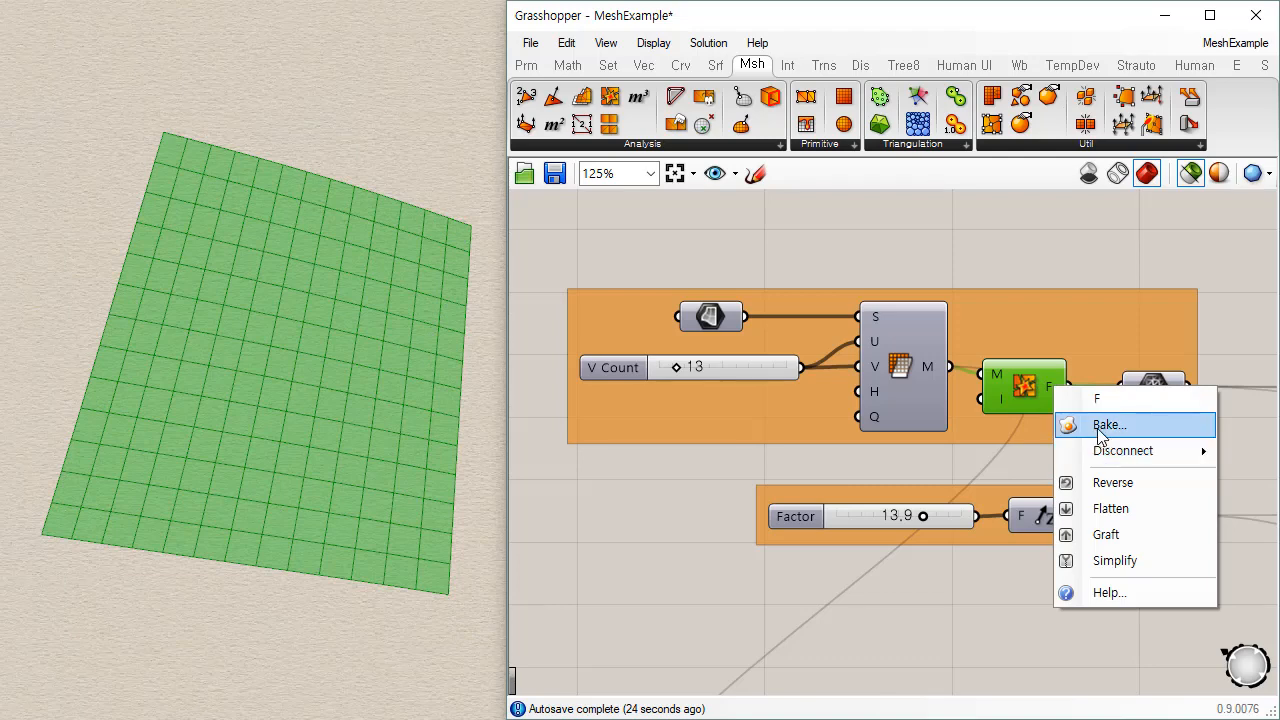
pyautogui.click(1104, 534)
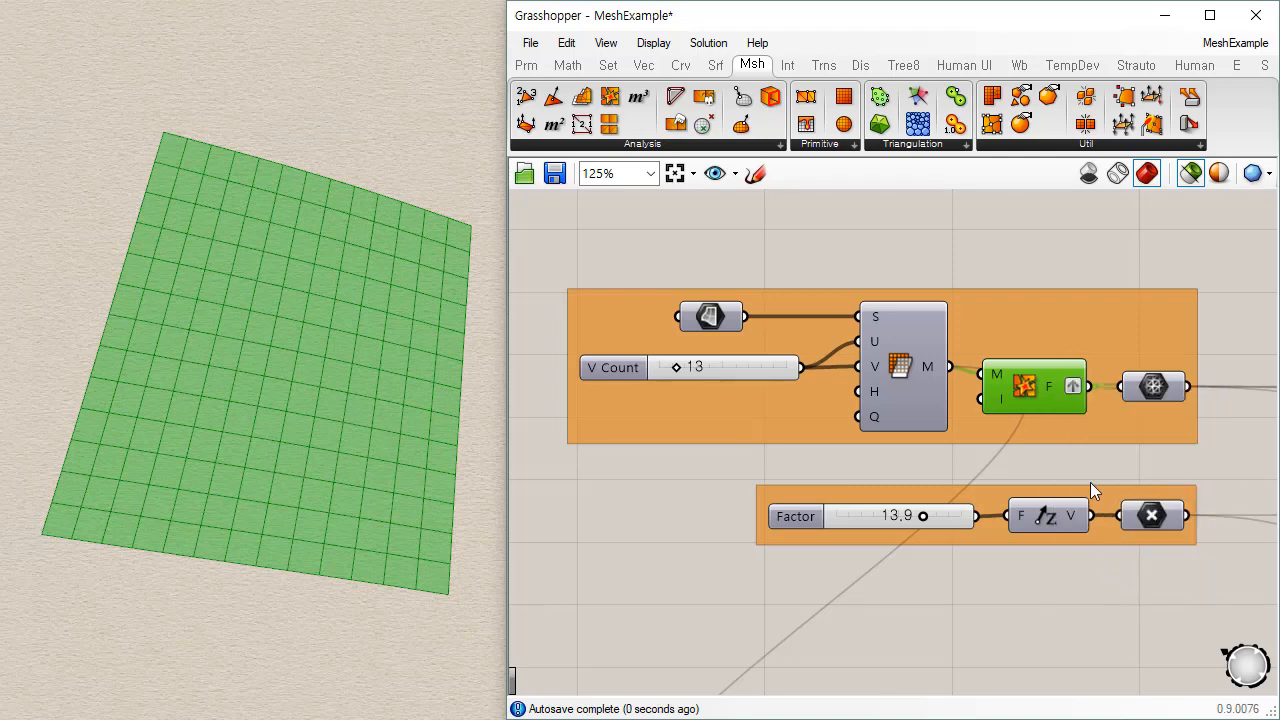
pyautogui.click(1058, 466)
# - Bake the M output of the Mesh Surface component with the default attributes
pyautogui.click(901, 366)
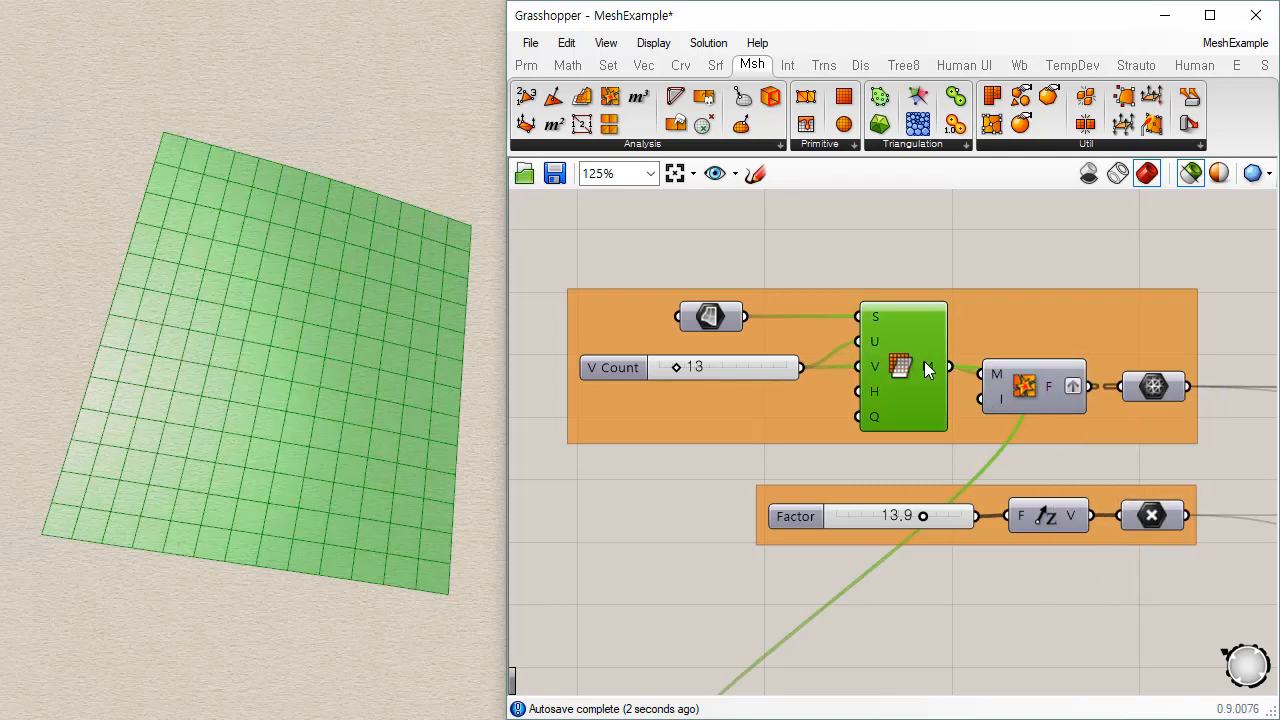
pyautogui.rightClick(926, 370)
pyautogui.click(977, 401)
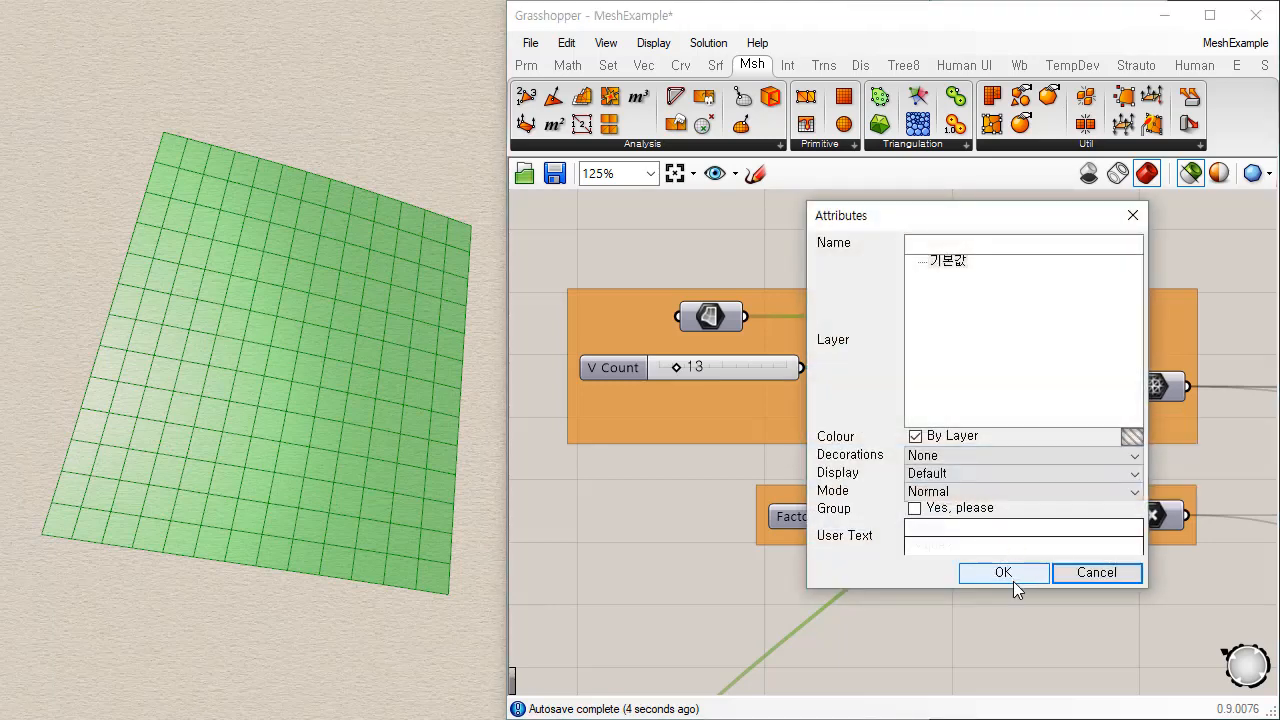
pyautogui.click(1013, 576)
pyautogui.click(1025, 638)
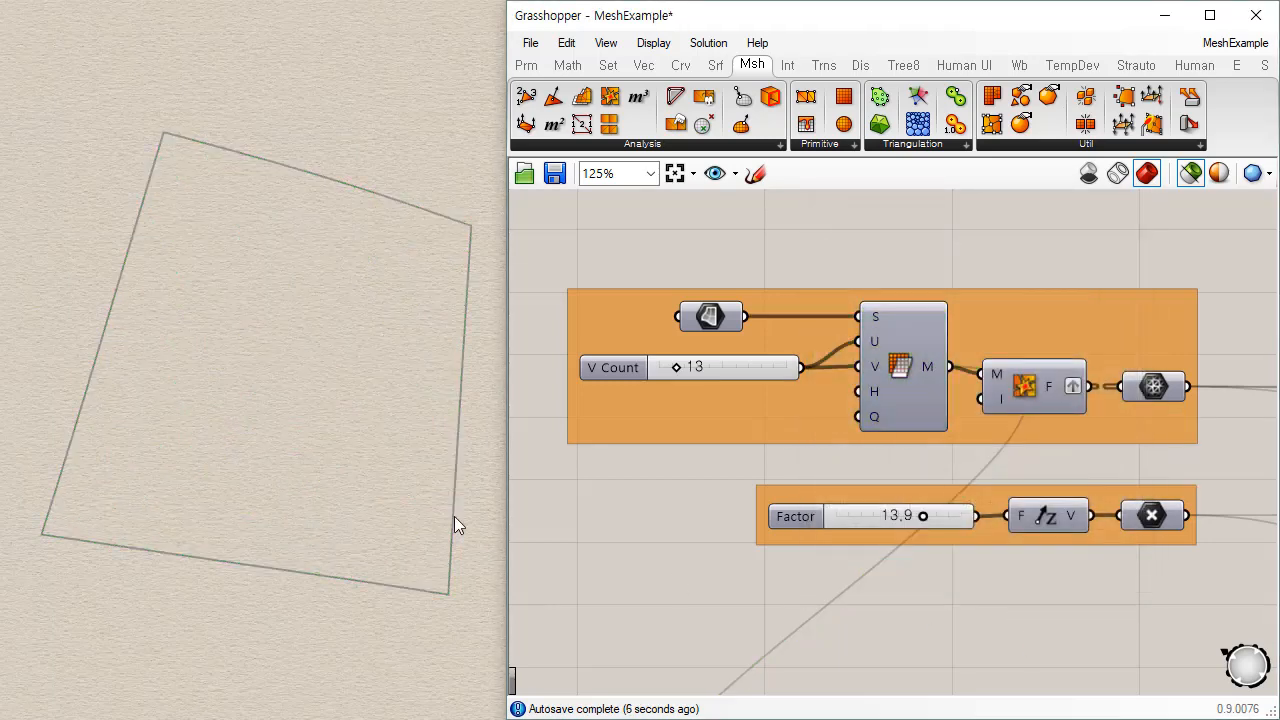
# - Select the single mesh baked from Mesh Surface in the Rhino viewport and delete it
pyautogui.click(454, 516)
pyautogui.click(482, 400)
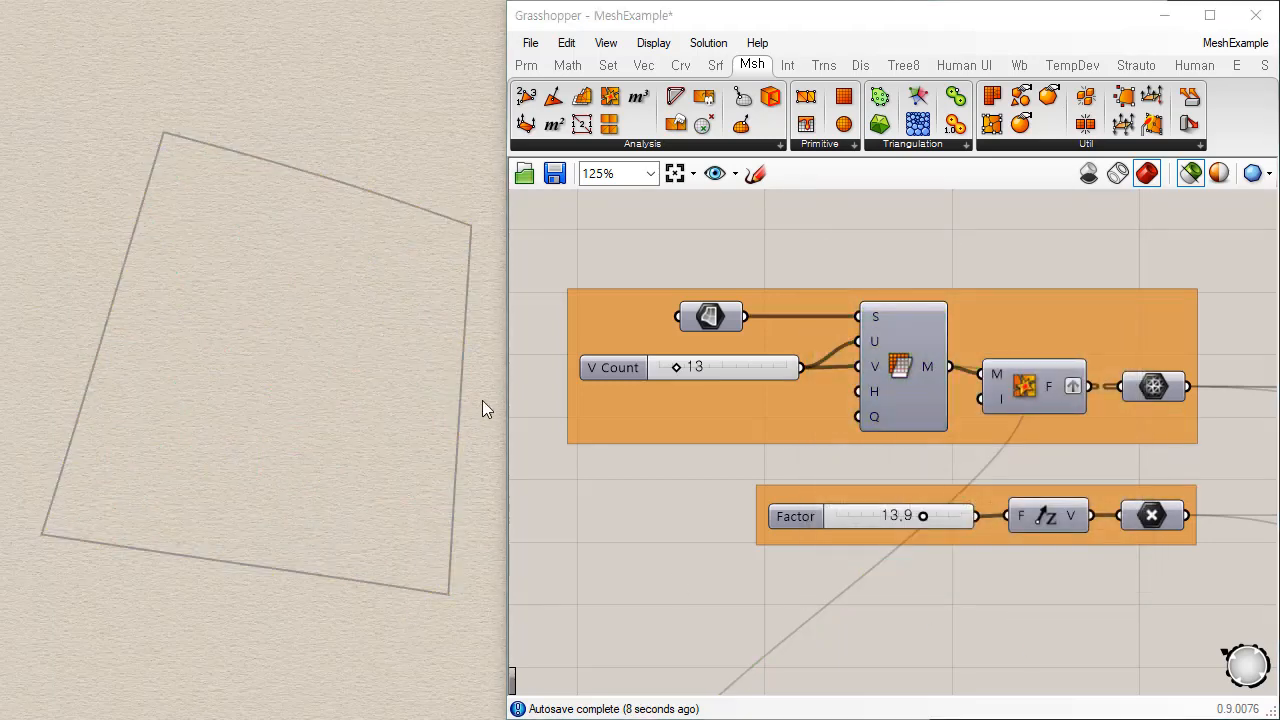
pyautogui.click(419, 462)
pyautogui.press('Delete')
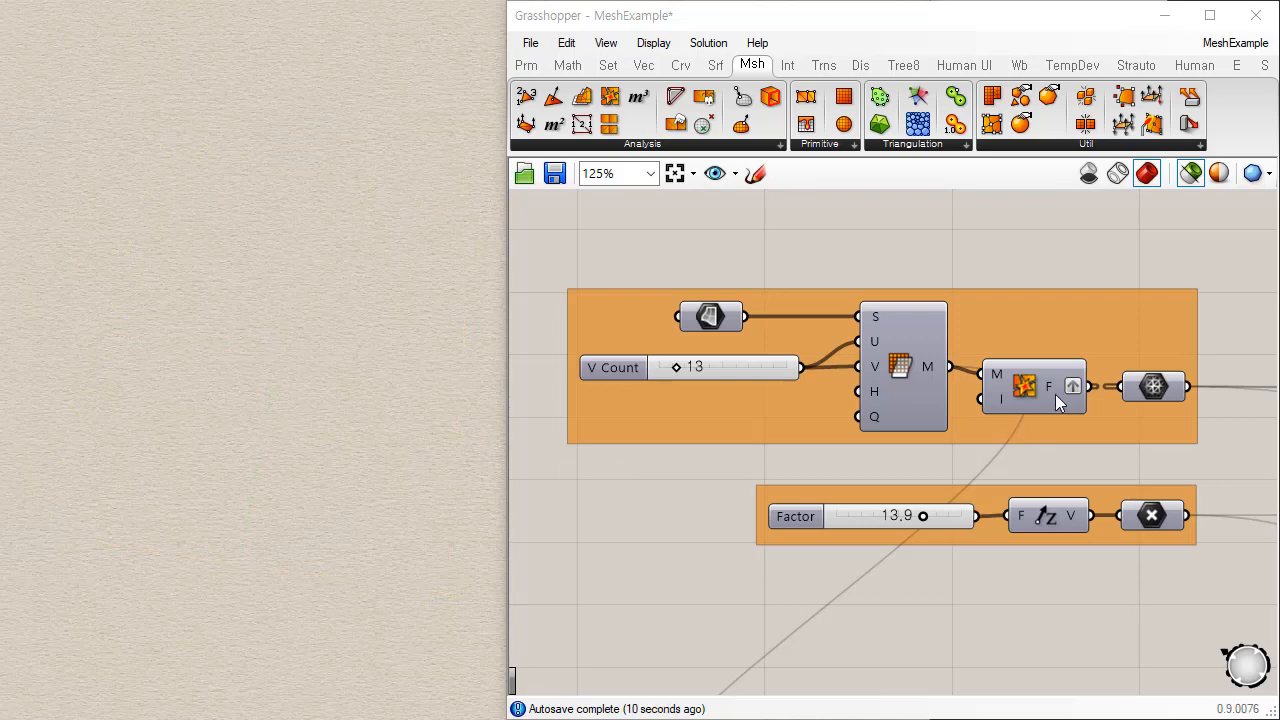
# - Bake the F output of the Mesh Explode component with the default attributes
pyautogui.rightClick(1051, 386)
pyautogui.click(1096, 424)
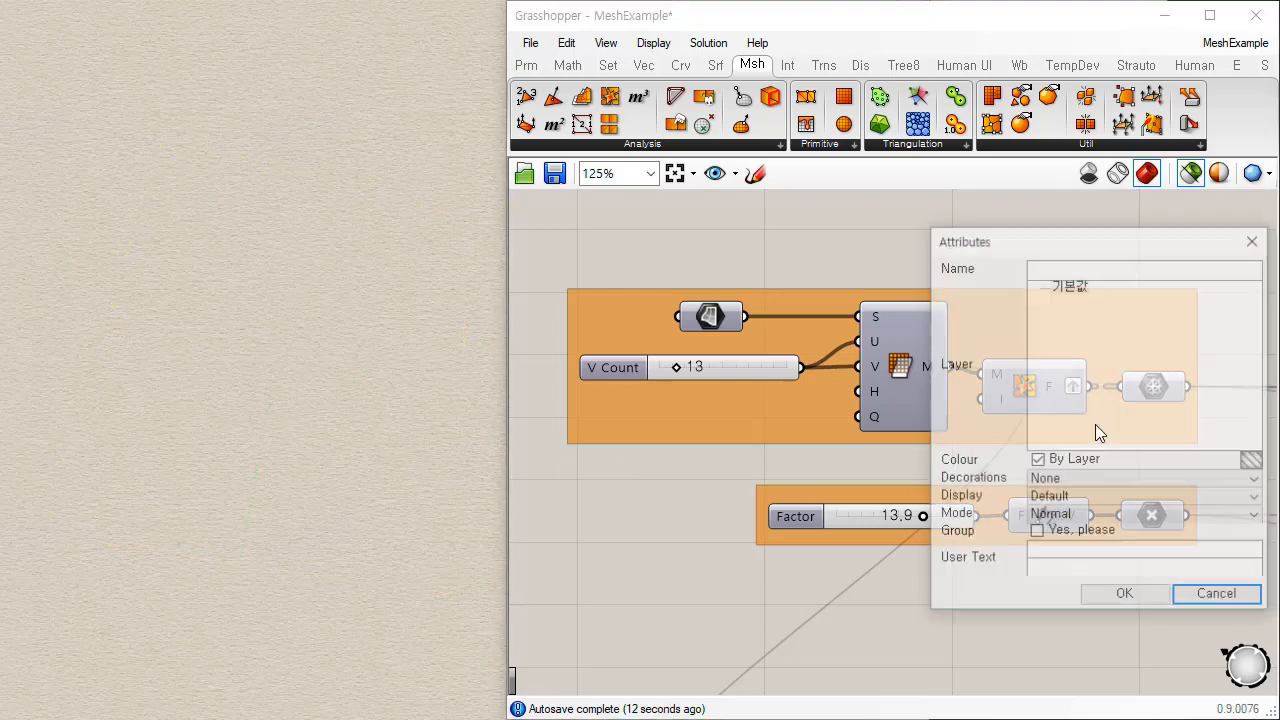
pyautogui.click(1109, 600)
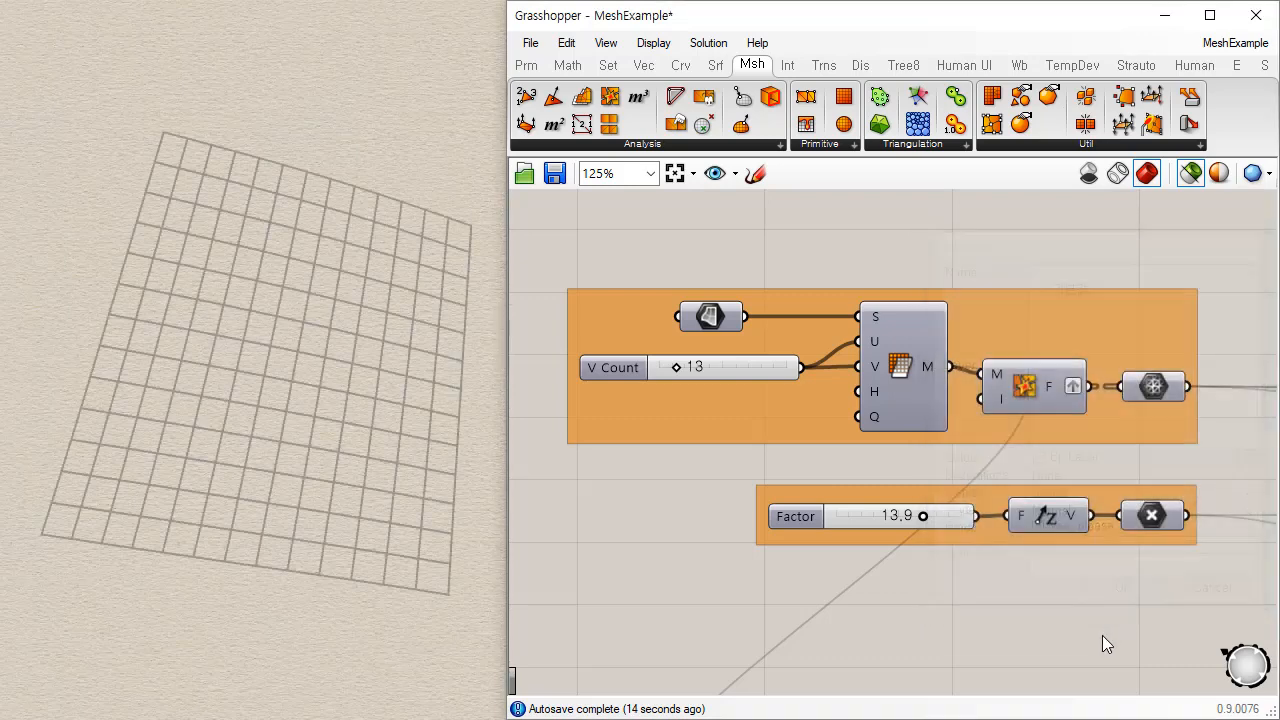
# - Pick individual baked mesh faces near the lower middle of the grid and delete them
pyautogui.click(354, 505)
pyautogui.click(420, 554)
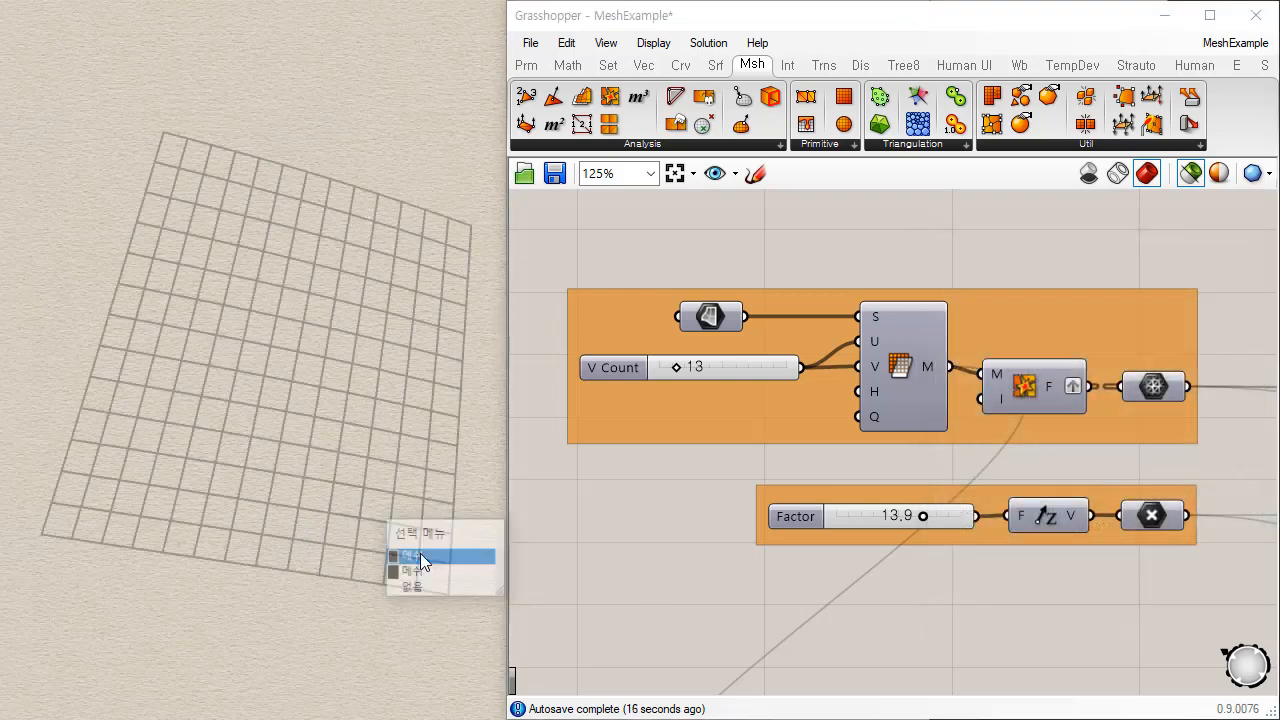
pyautogui.press('Escape')
pyautogui.click(361, 470)
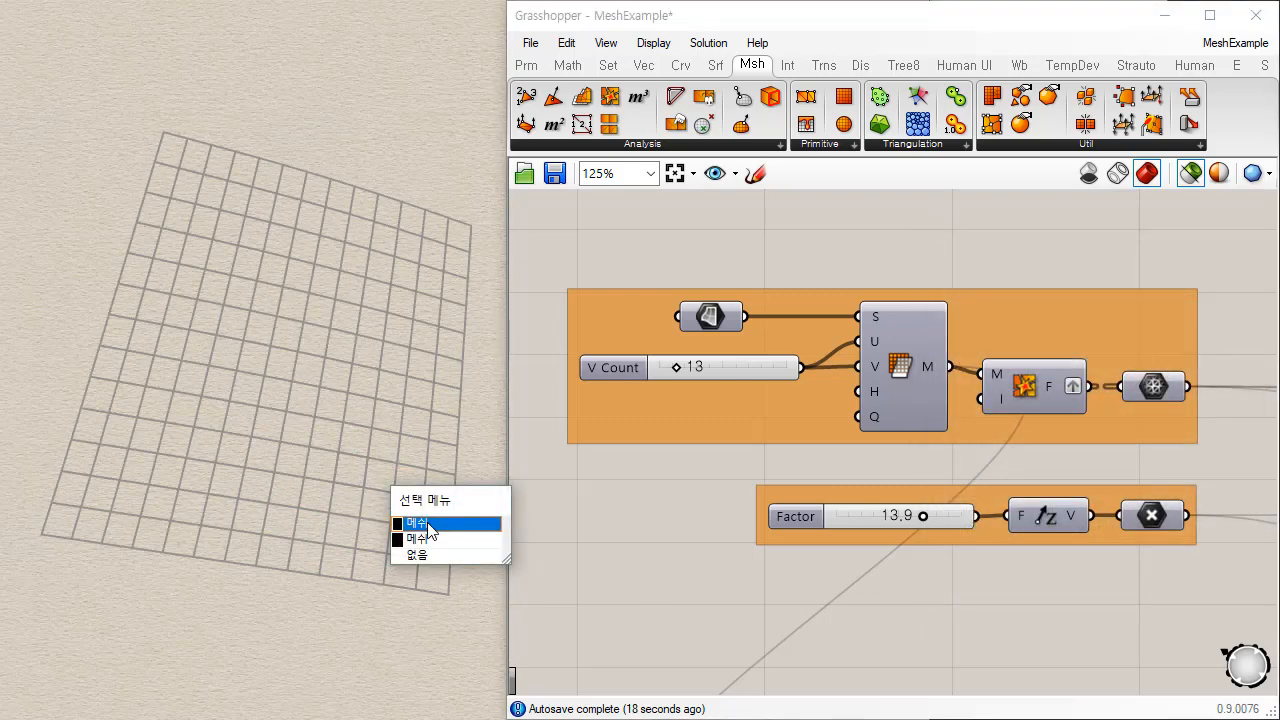
pyautogui.click(421, 527)
pyautogui.press('Escape')
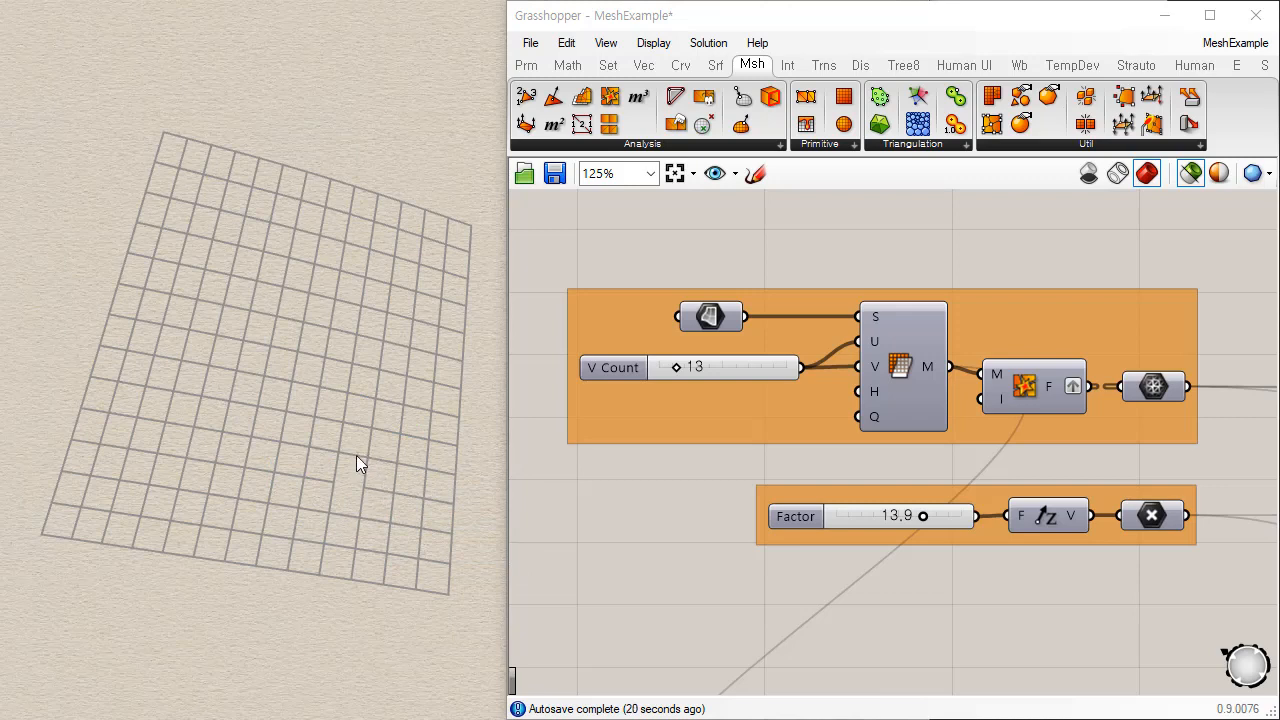
pyautogui.click(358, 460)
pyautogui.press('Delete')
# - Delete all remaining baked mesh faces in the viewport, one group after another
pyautogui.moveTo(354, 584); pyautogui.dragTo(291, 151)
pyautogui.press('Delete')
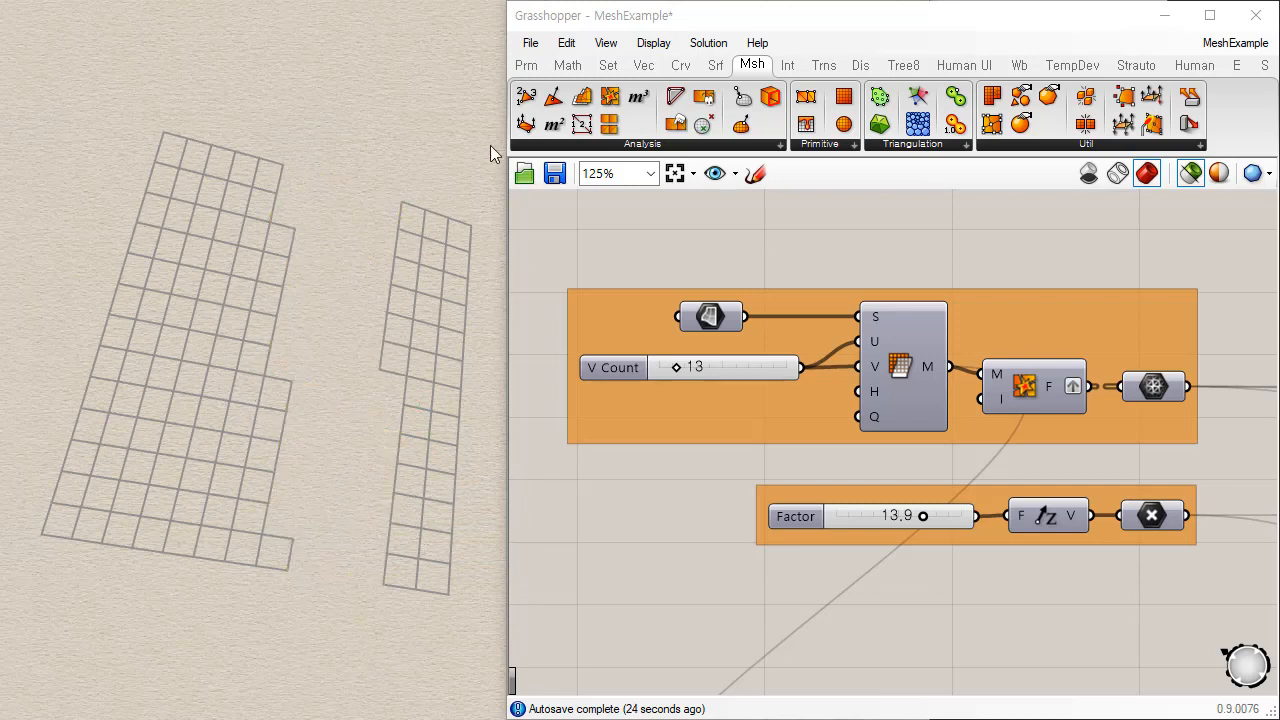
pyautogui.moveTo(493, 198); pyautogui.dragTo(318, 610)
pyautogui.press('Delete')
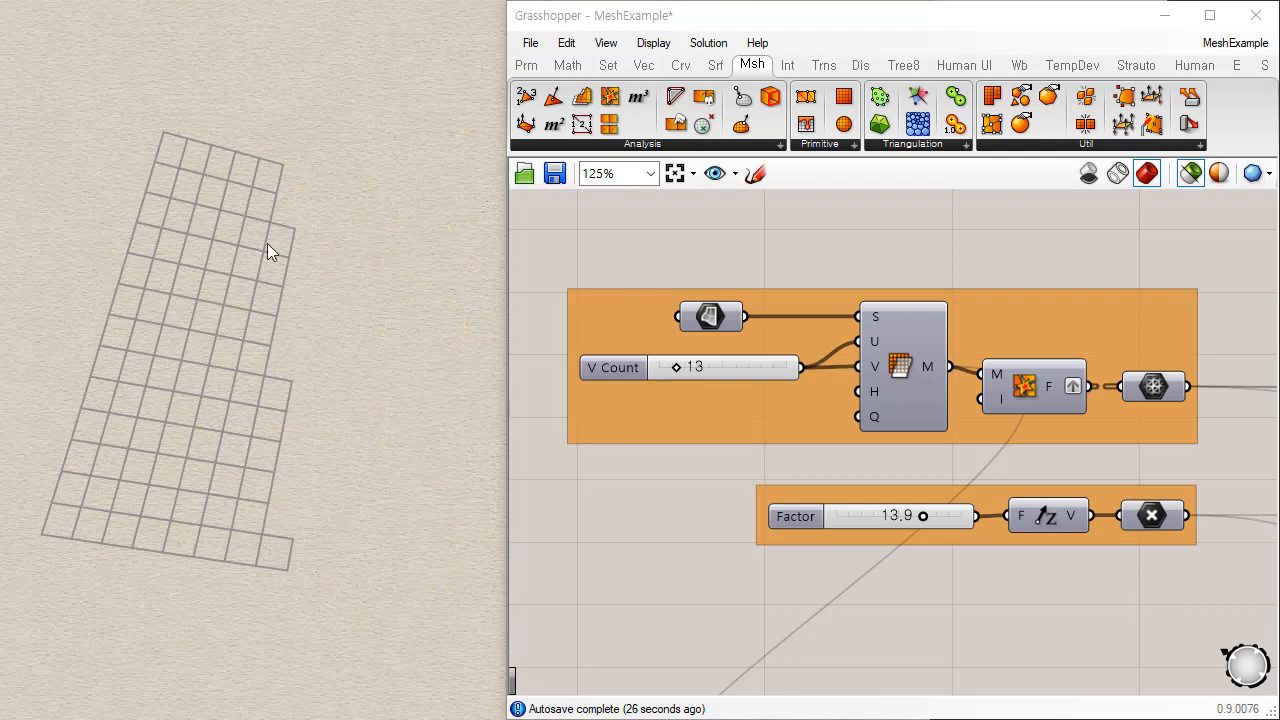
pyautogui.moveTo(238, 338); pyautogui.dragTo(115, 645)
pyautogui.press('Delete')
pyautogui.moveTo(200, 260); pyautogui.dragTo(60, 600)
pyautogui.press('Delete')
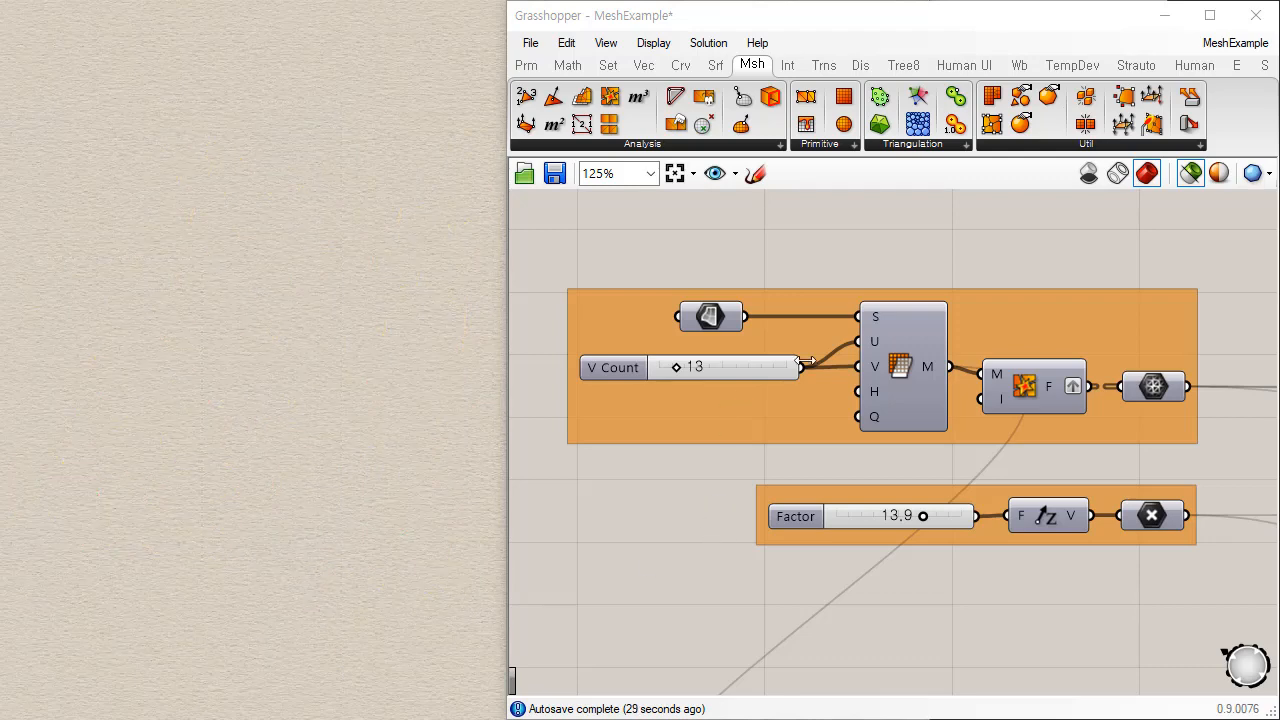
# - Compare the previews of the Surface parameter, the Mesh Surface component and the Mesh Explode component
pyautogui.click(709, 322)
pyautogui.click(905, 370)
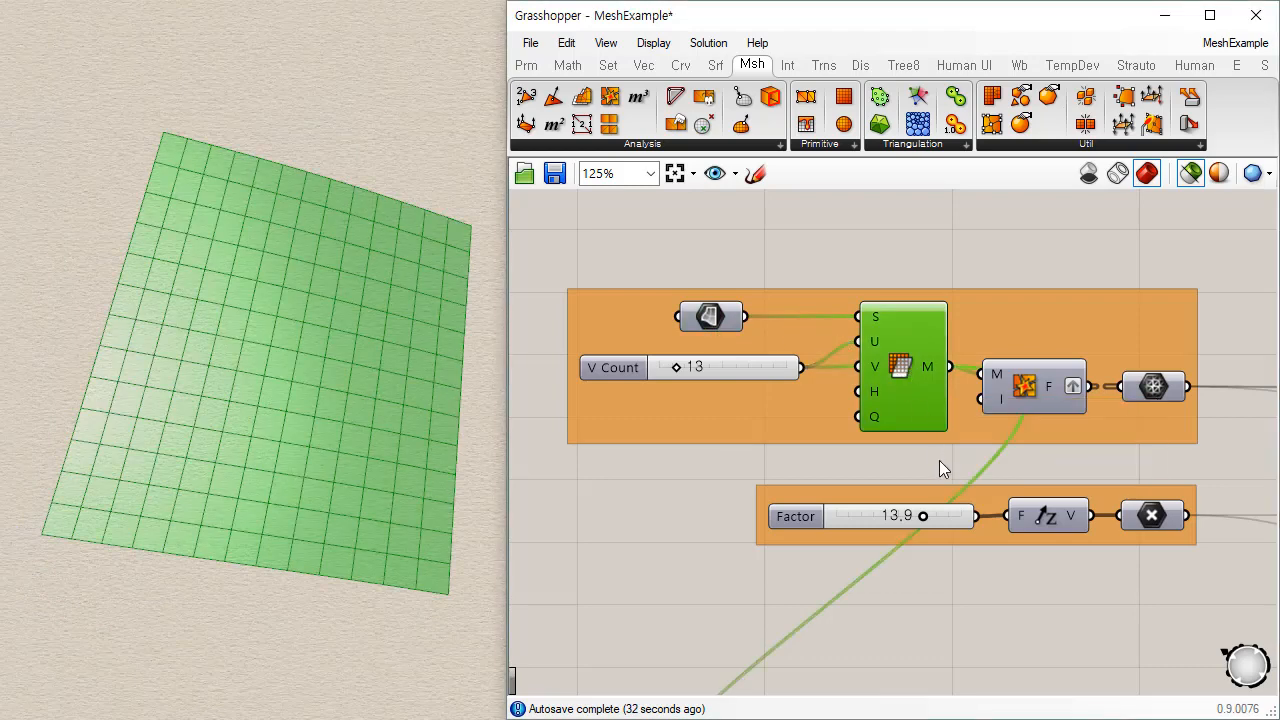
pyautogui.click(939, 468)
pyautogui.click(903, 363)
pyautogui.click(1010, 393)
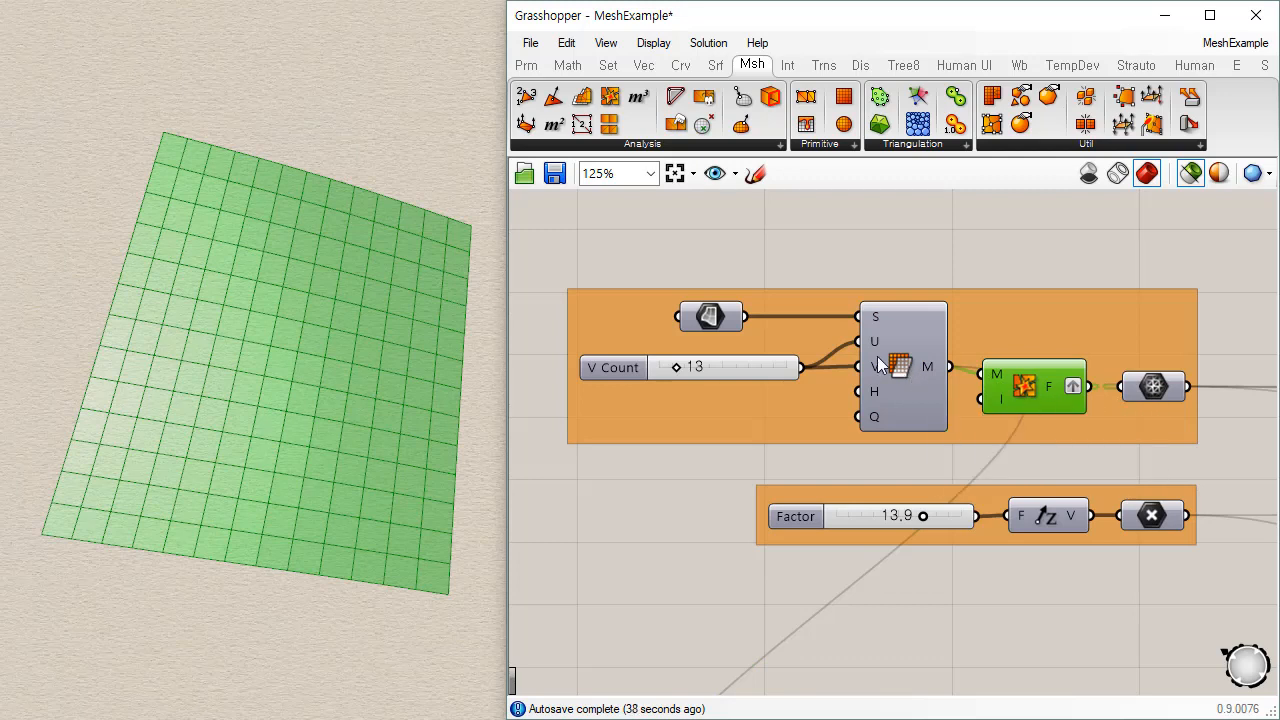
pyautogui.click(905, 368)
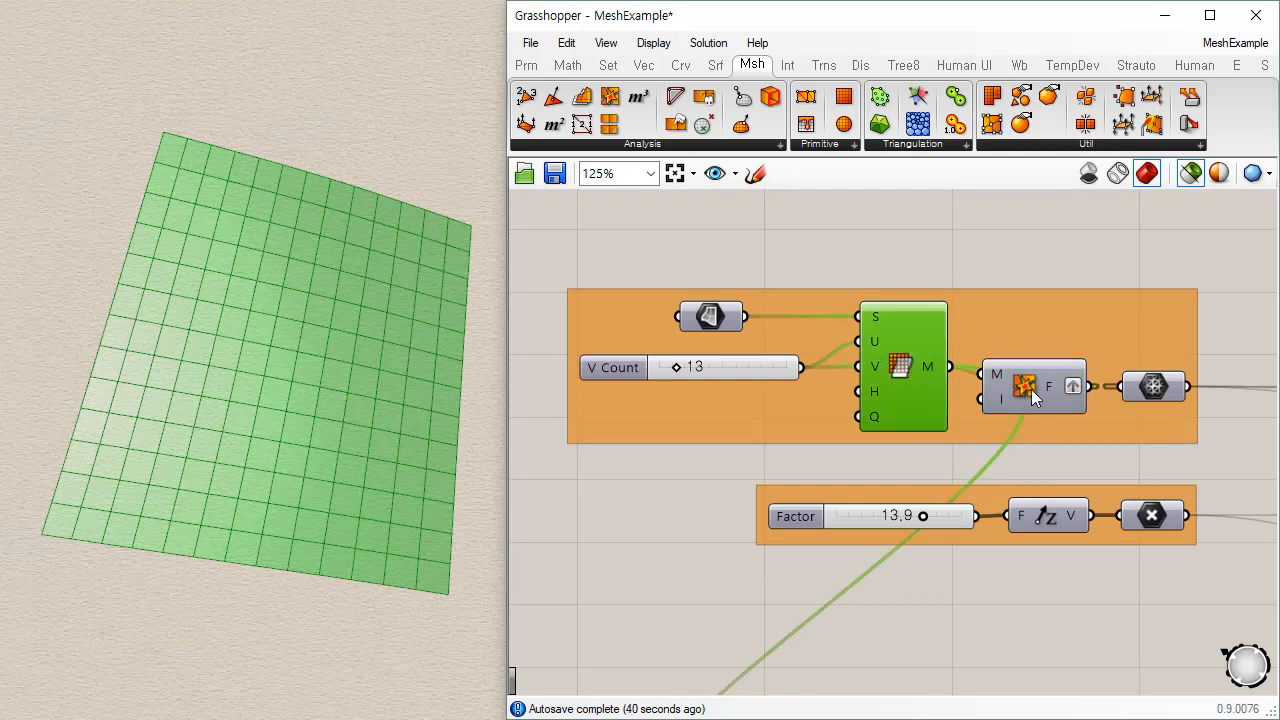
pyautogui.click(1031, 389)
pyautogui.click(914, 374)
pyautogui.click(1033, 391)
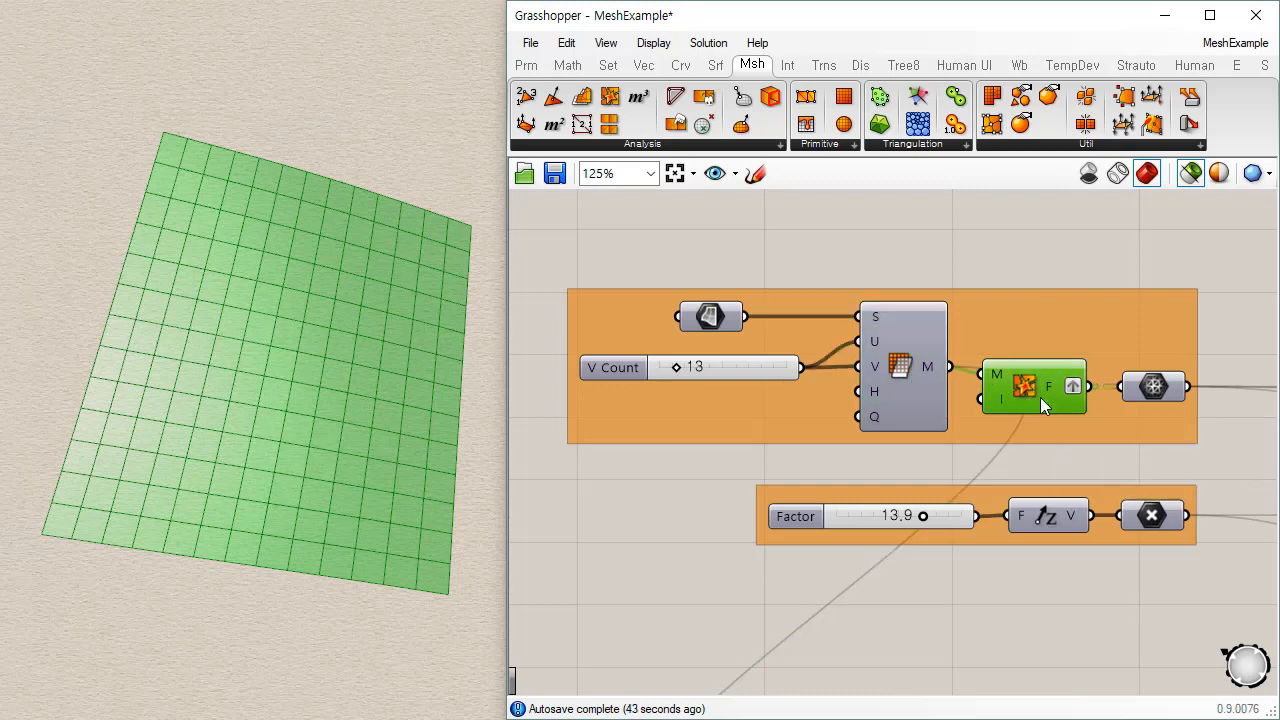
pyautogui.click(900, 369)
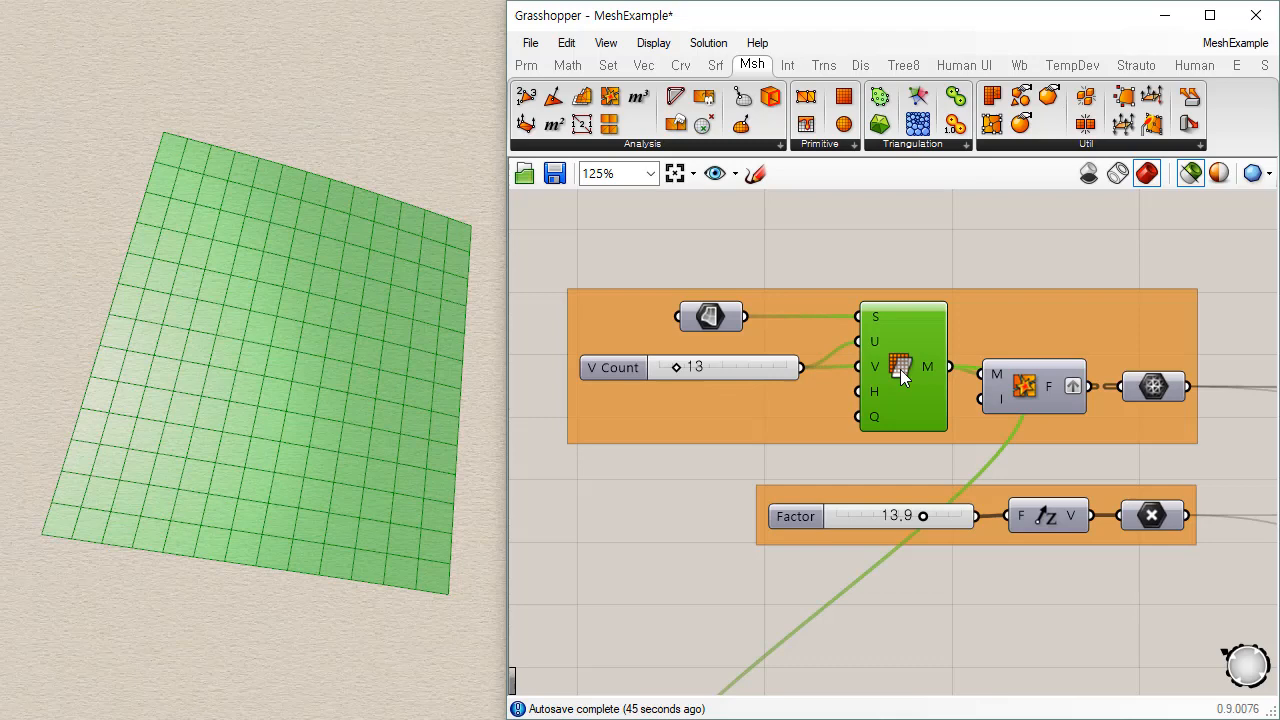
# - Turn off the preview of mesh edges
pyautogui.click(758, 218)
pyautogui.click(654, 43)
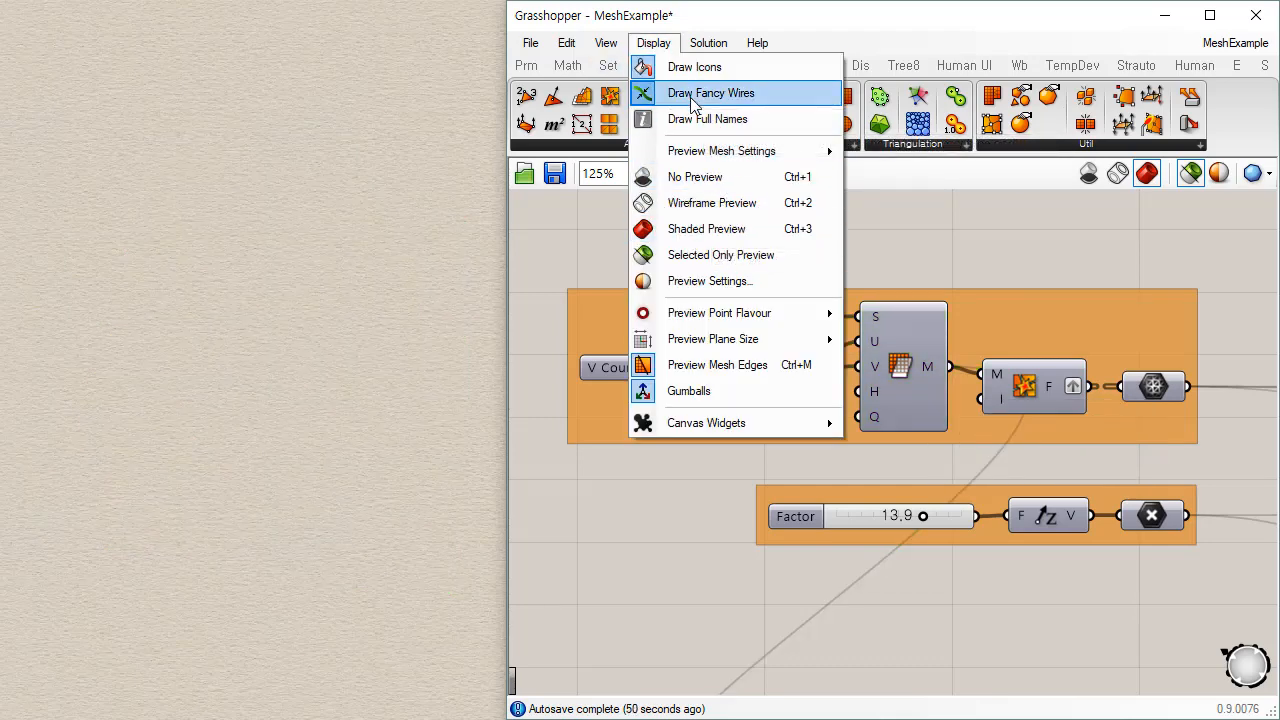
pyautogui.click(717, 365)
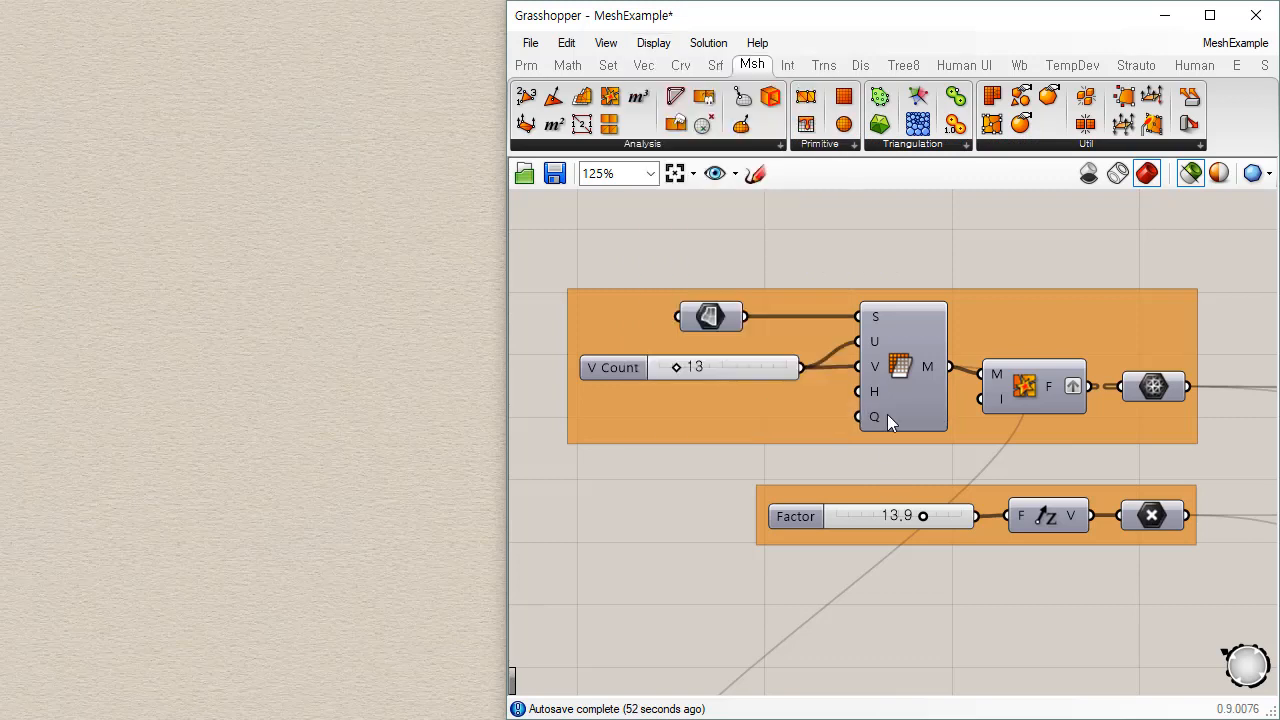
# - Compare the edge-free shaded previews of Mesh Surface and Mesh Explode, and check the graft on the F output
pyautogui.click(867, 362)
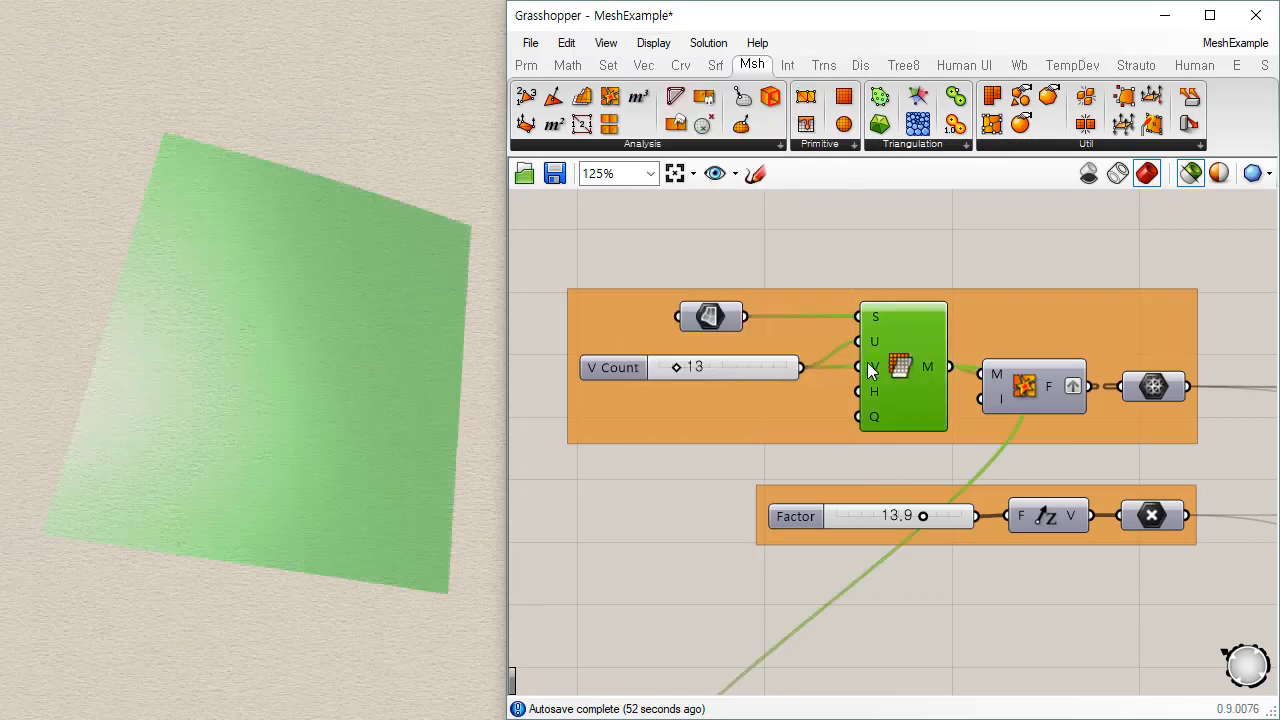
pyautogui.click(1032, 382)
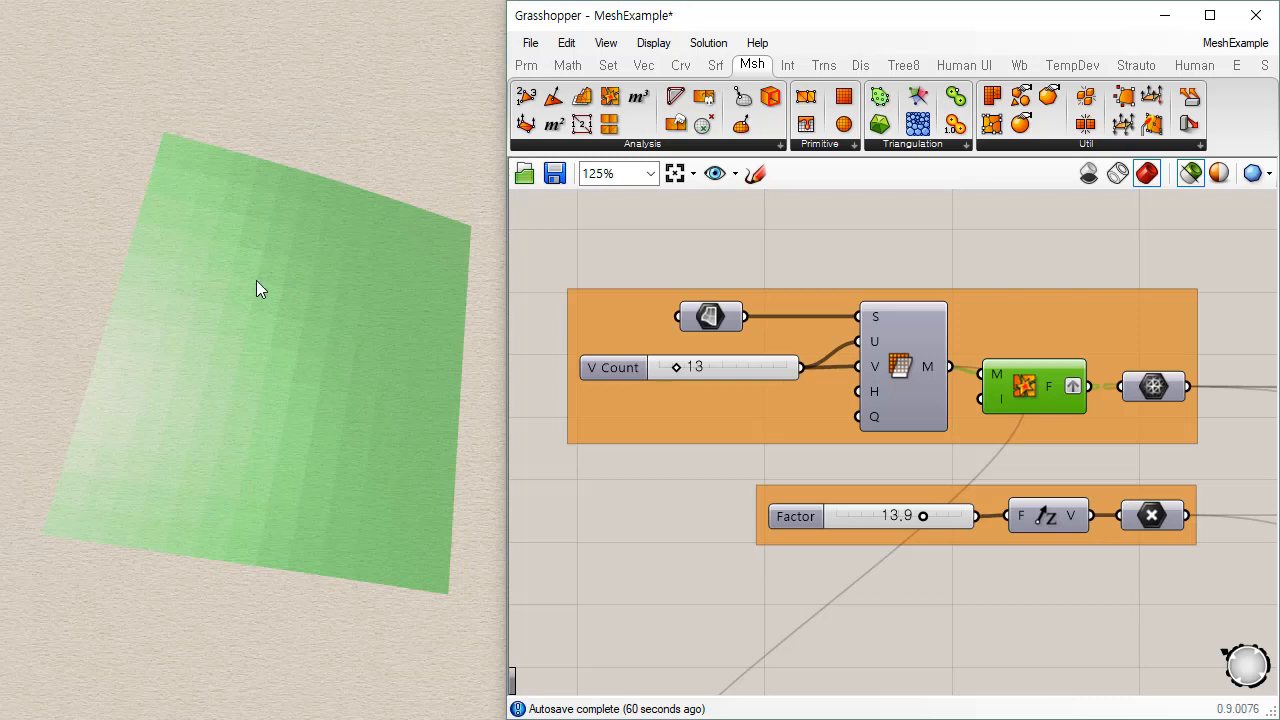
pyautogui.click(890, 369)
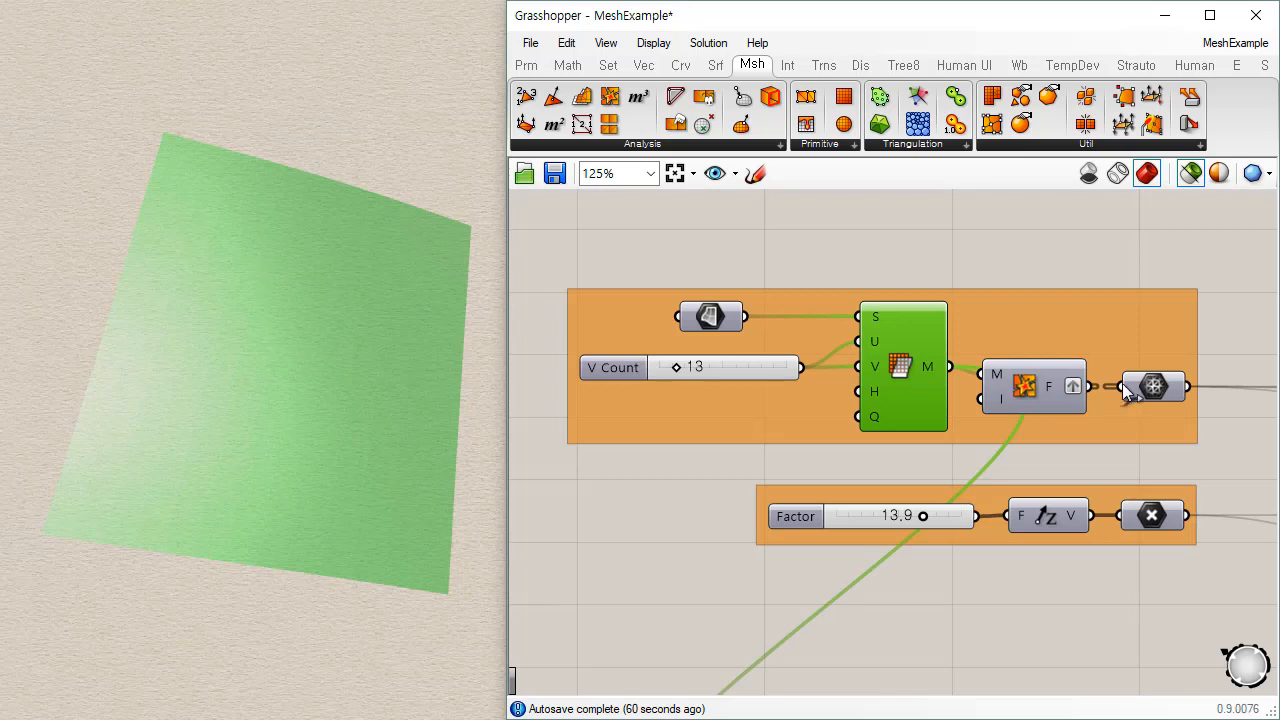
pyautogui.click(1008, 385)
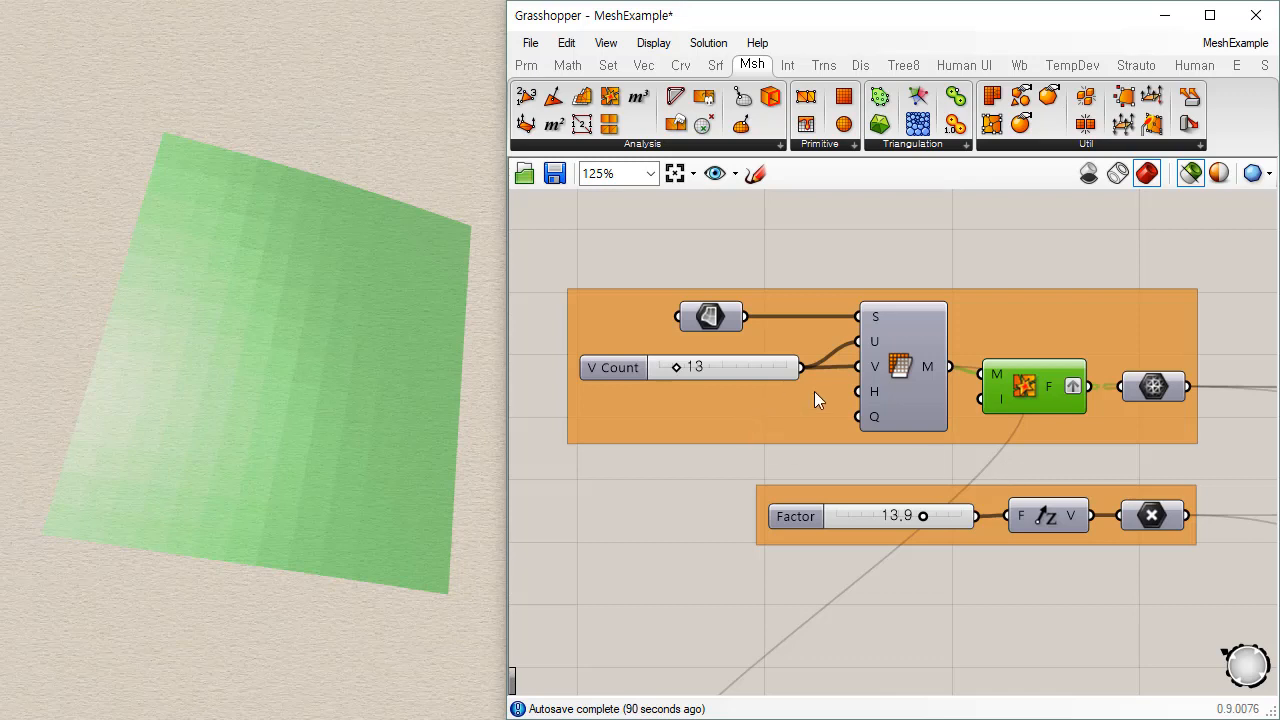
pyautogui.click(914, 369)
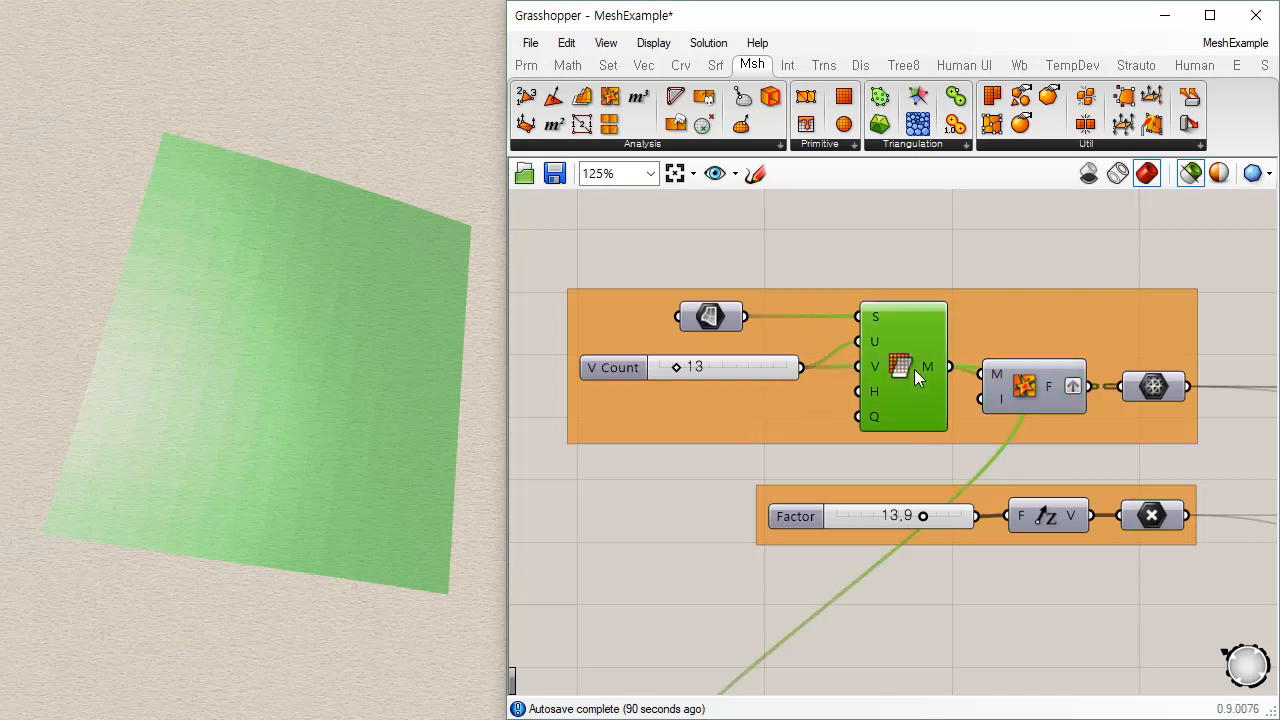
pyautogui.click(1050, 382)
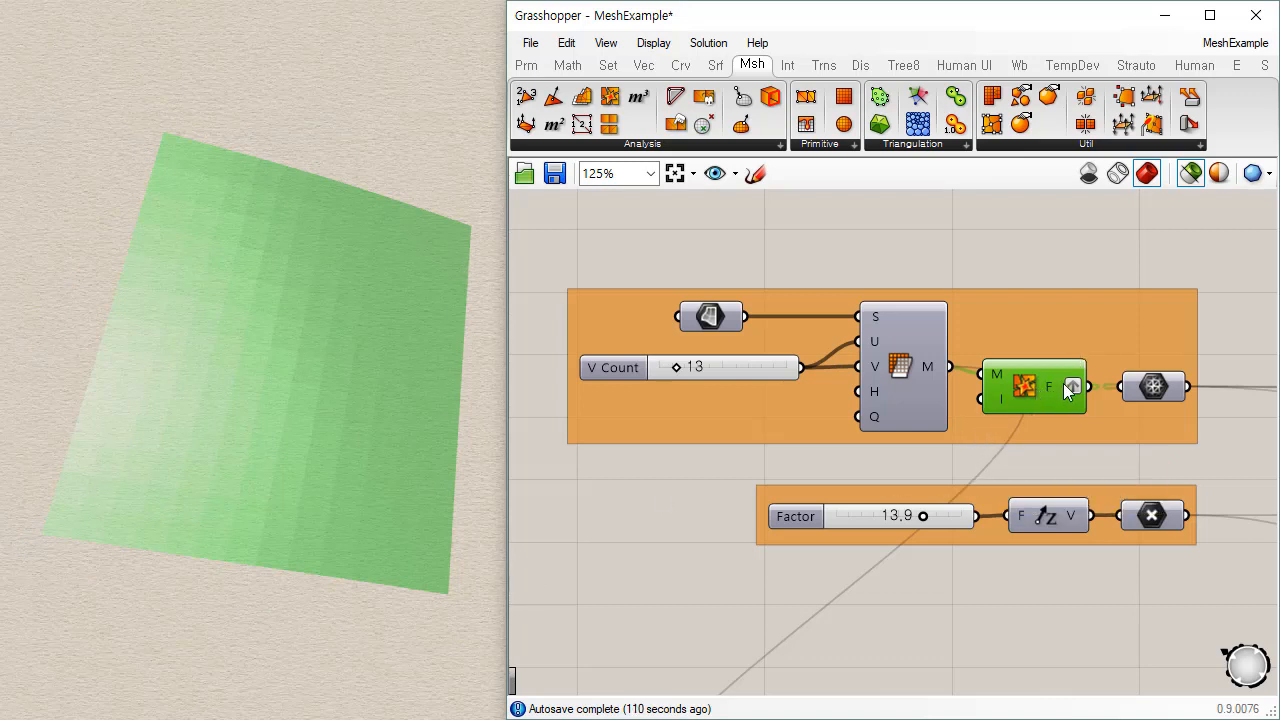
pyautogui.moveTo(1065, 384)
pyautogui.click(1086, 475)
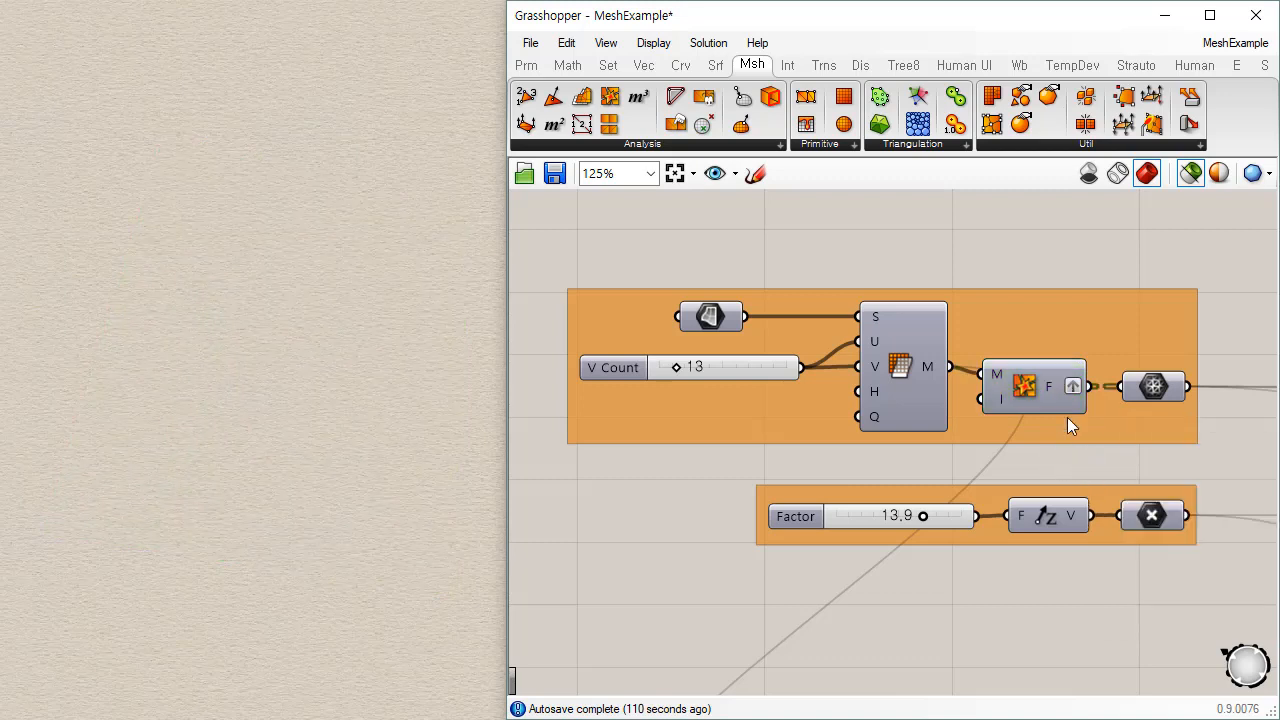
# - Compare the edge-free previews of Mesh Explode, the Surface parameter and the mesh parameter after Mesh Explode
pyautogui.click(1023, 377)
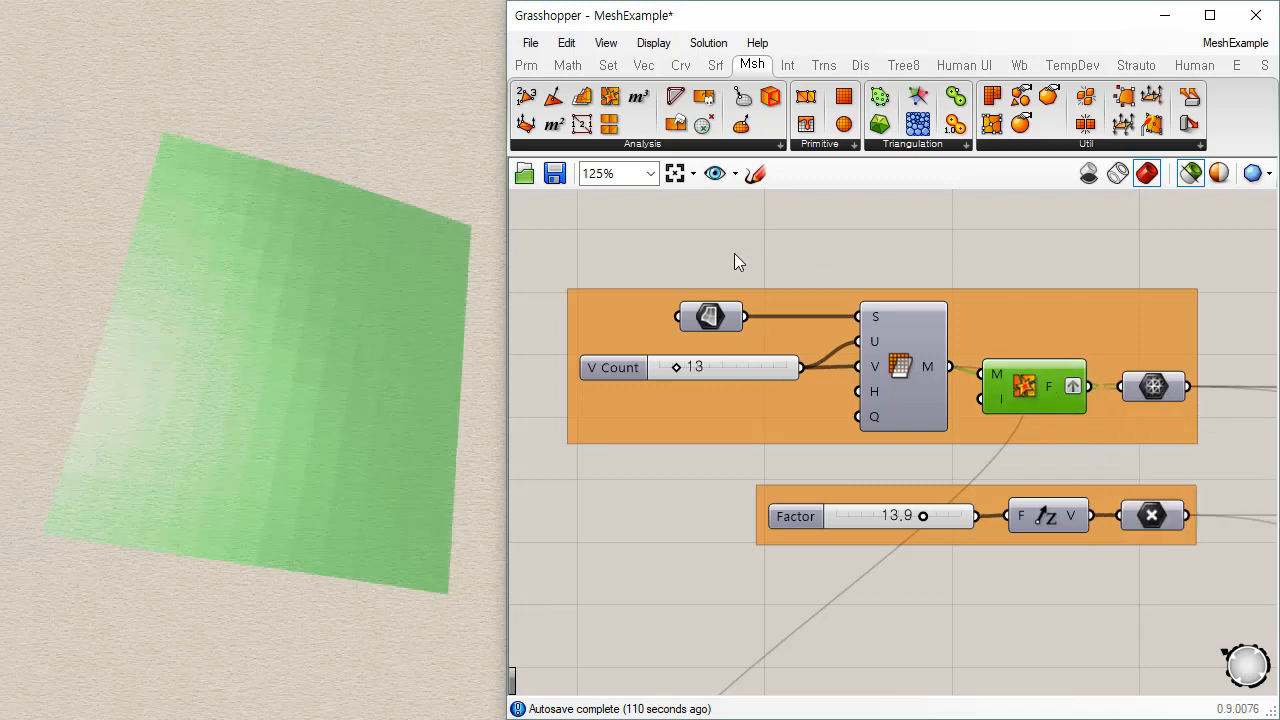
pyautogui.click(712, 320)
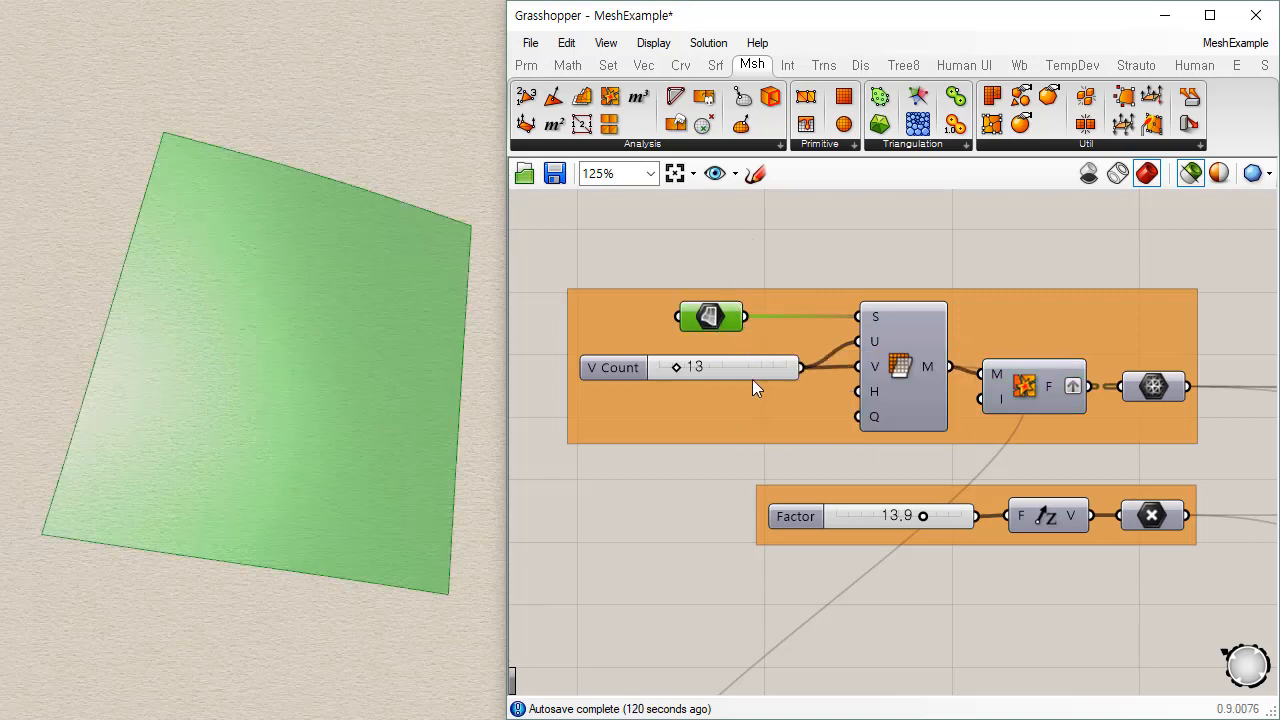
pyautogui.click(1155, 388)
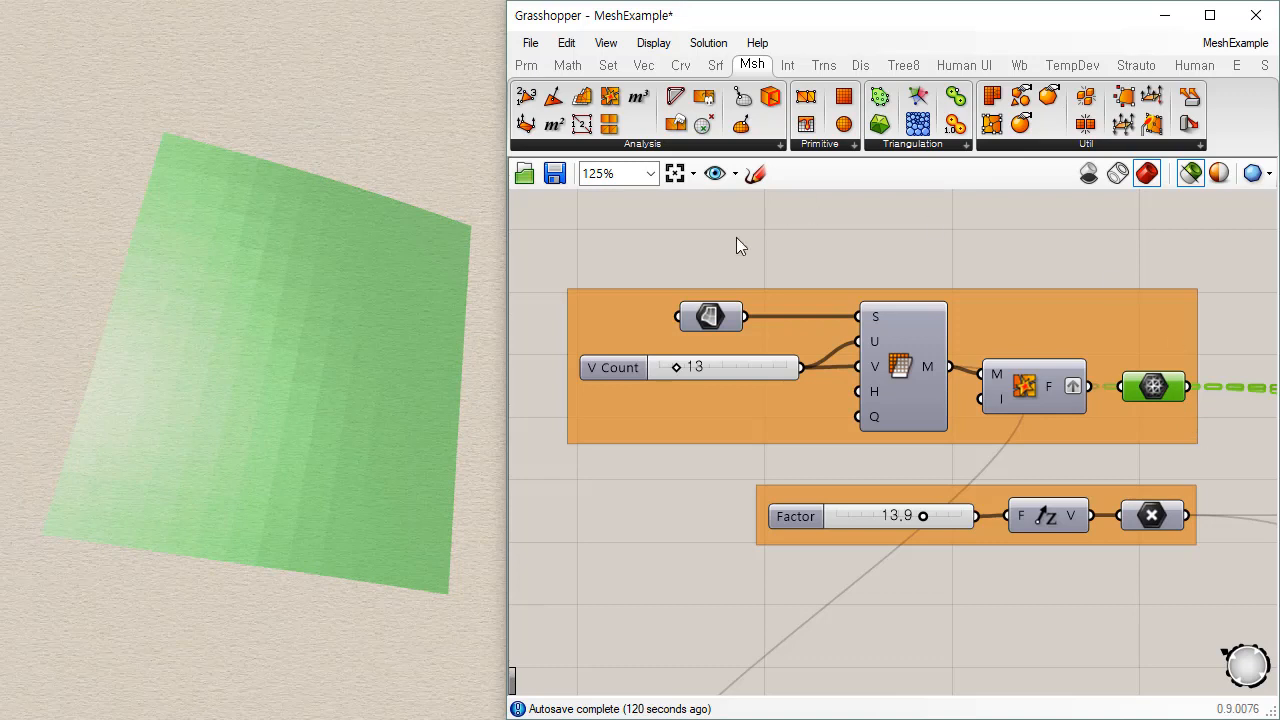
pyautogui.click(698, 319)
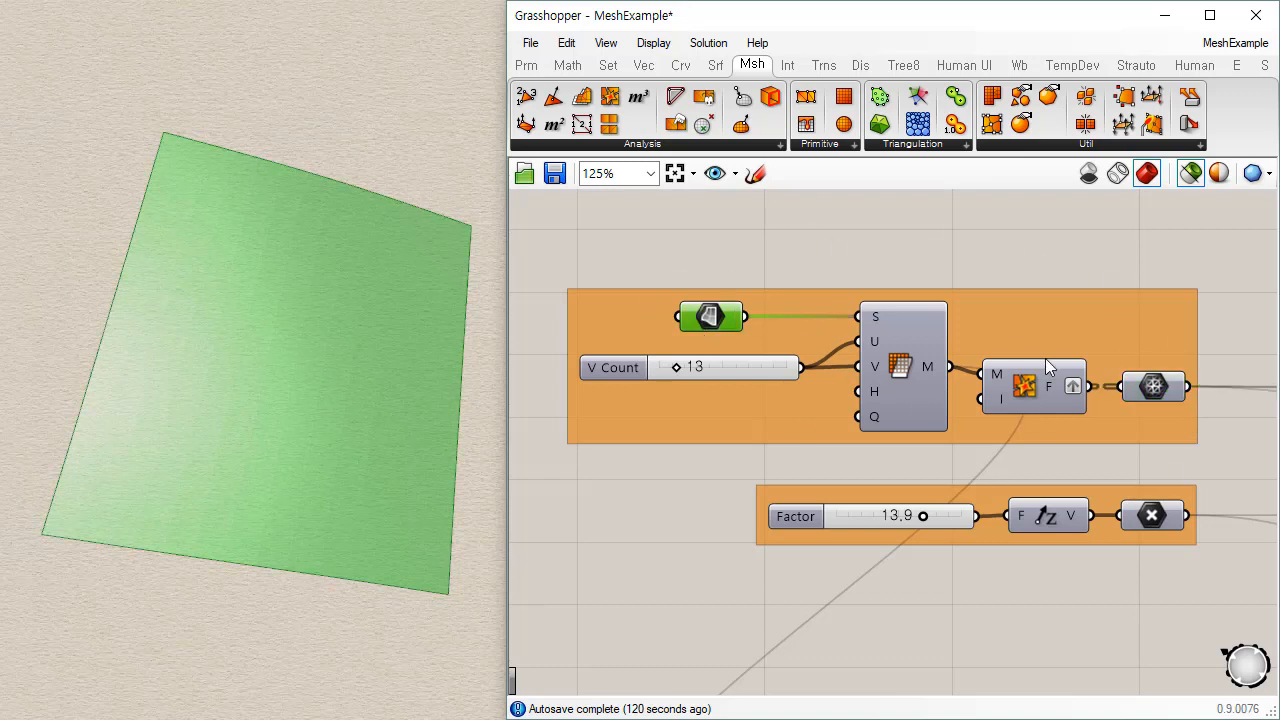
# - Recheck the Surface parameter's preview against the exploded mesh parameter, and trace the mesh output to the Face Normals group
pyautogui.click(1158, 388)
pyautogui.click(1223, 464)
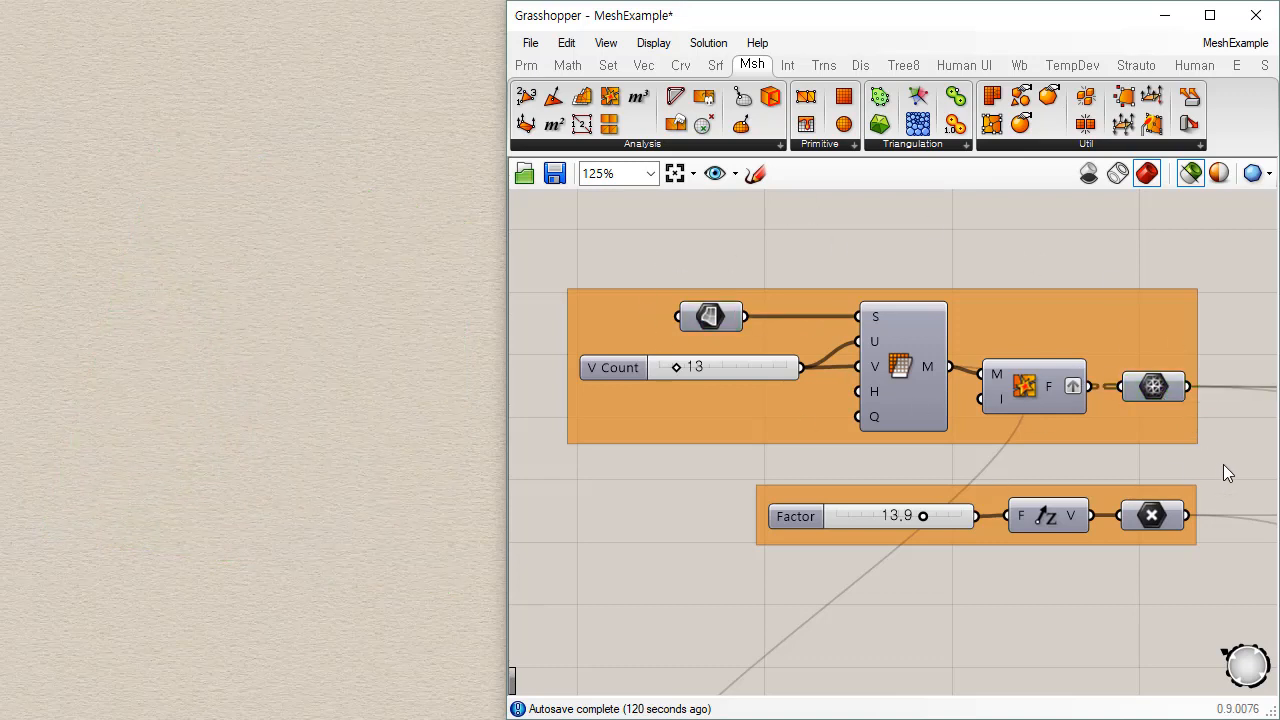
pyautogui.click(708, 318)
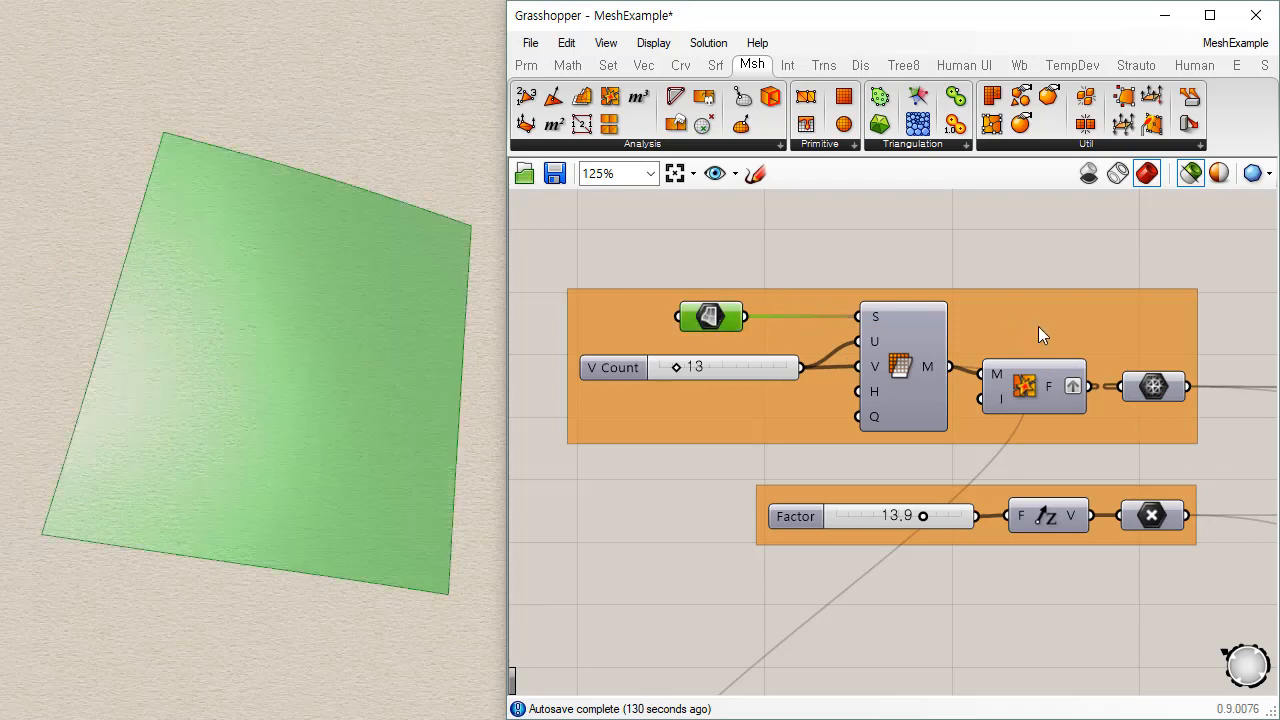
pyautogui.click(1155, 388)
pyautogui.moveTo(1196, 461); pyautogui.dragTo(608, 430, button='right')
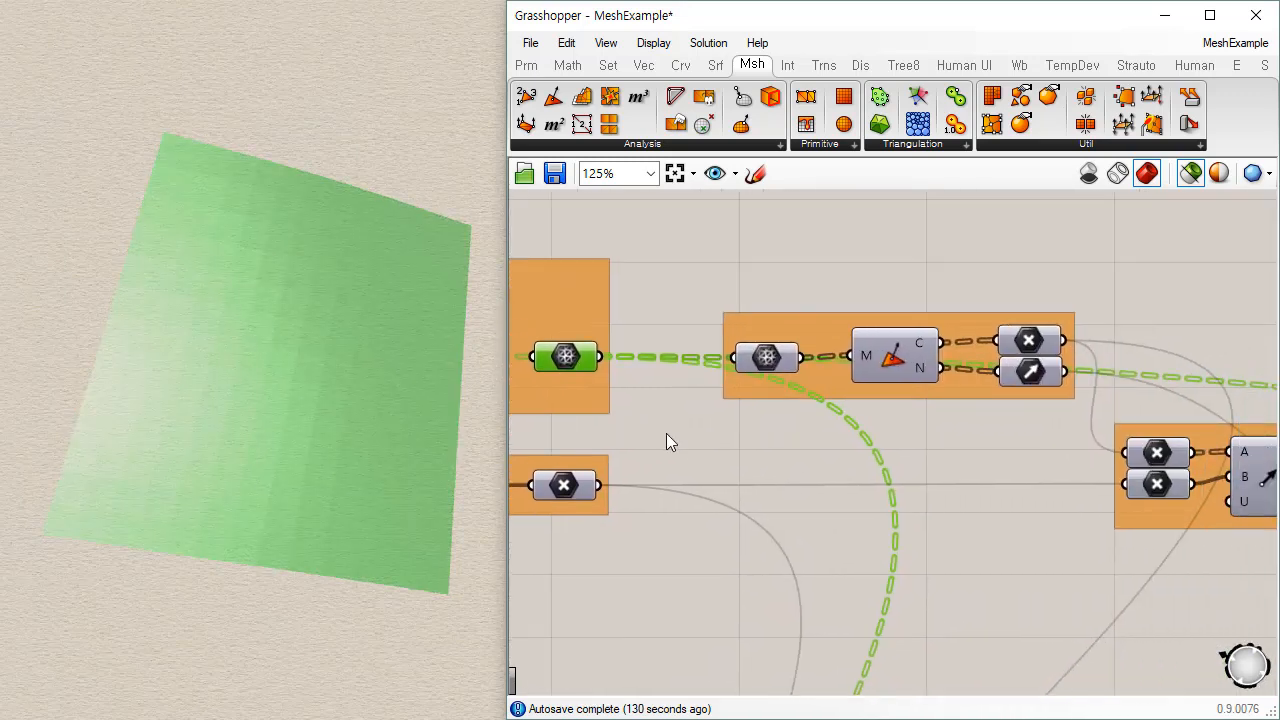
pyautogui.moveTo(965, 465); pyautogui.dragTo(904, 487, button='right')
pyautogui.click(904, 489)
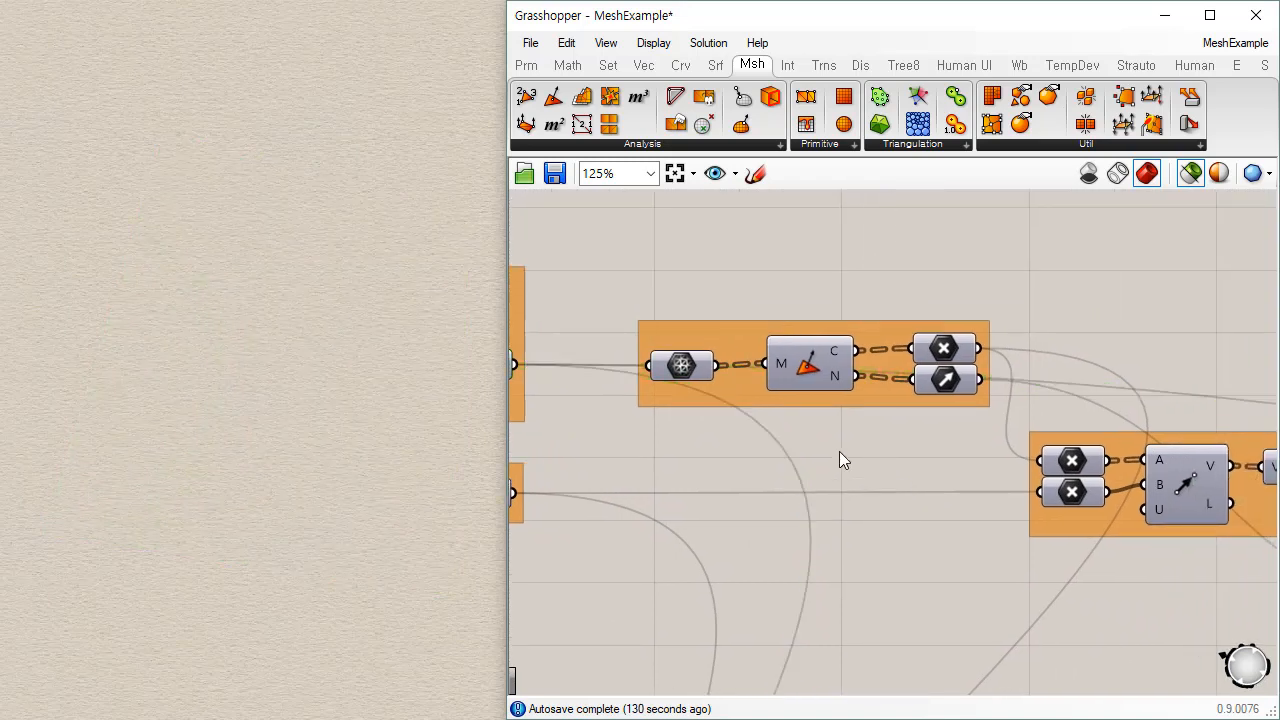
# - Preview the mesh parameter feeding Face Normals, and inspect the data trees of its output Point and Vector parameters
pyautogui.click(683, 367)
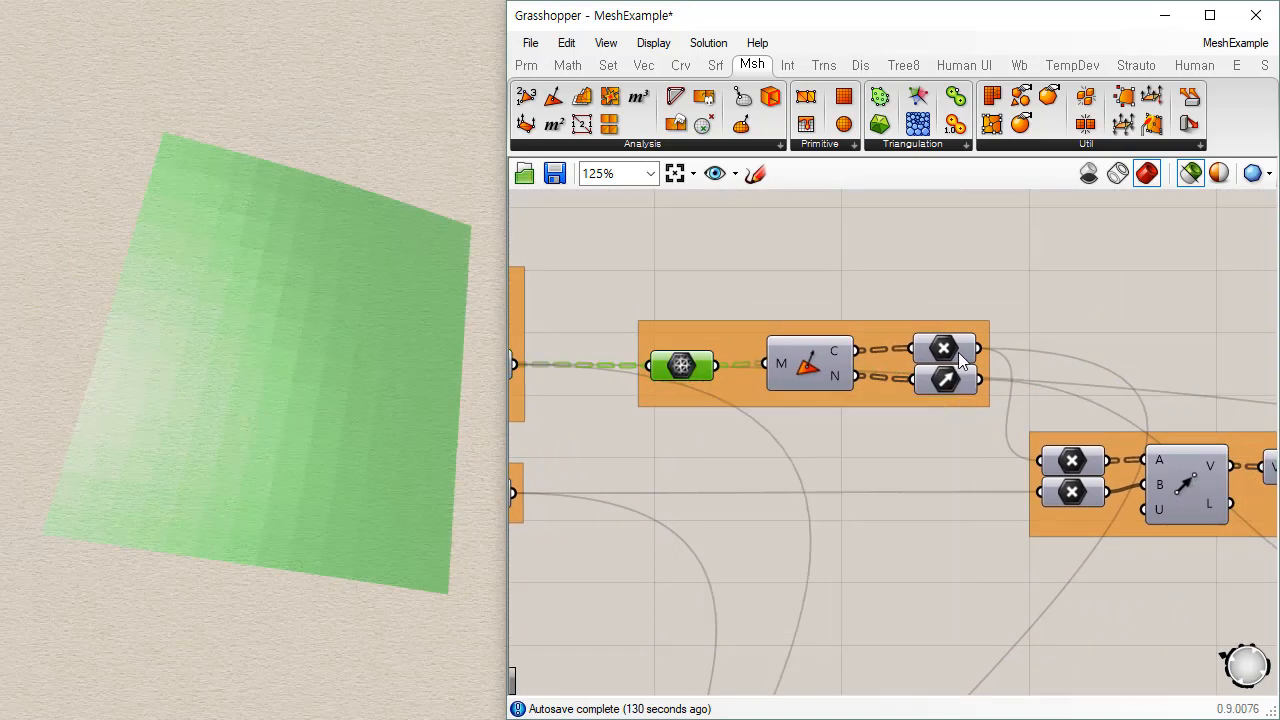
pyautogui.moveTo(958, 362)
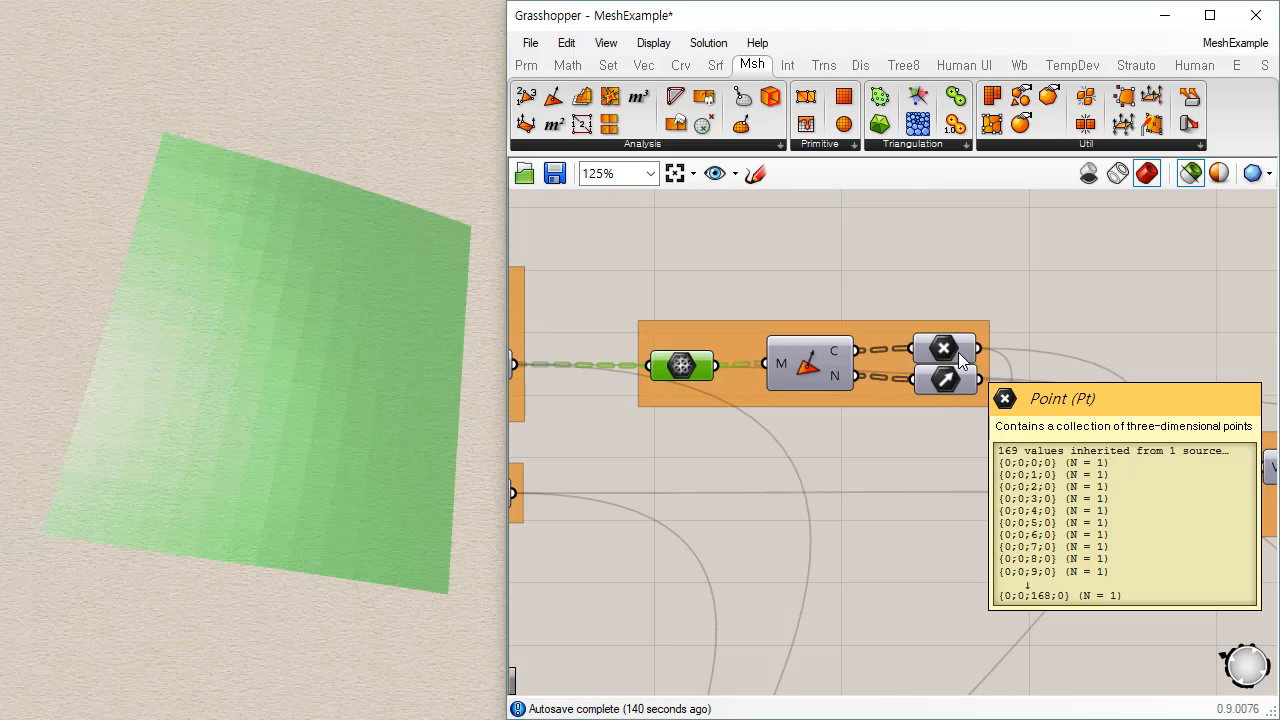
pyautogui.click(958, 358)
pyautogui.click(946, 390)
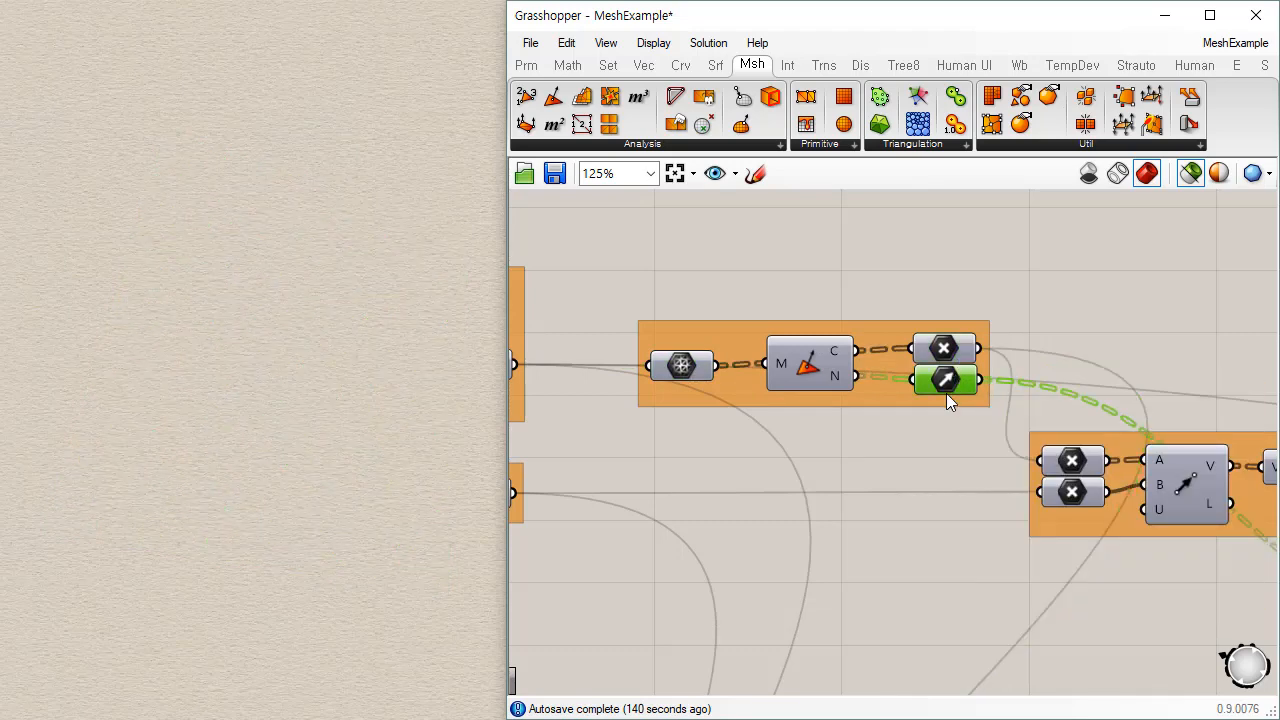
pyautogui.moveTo(946, 393)
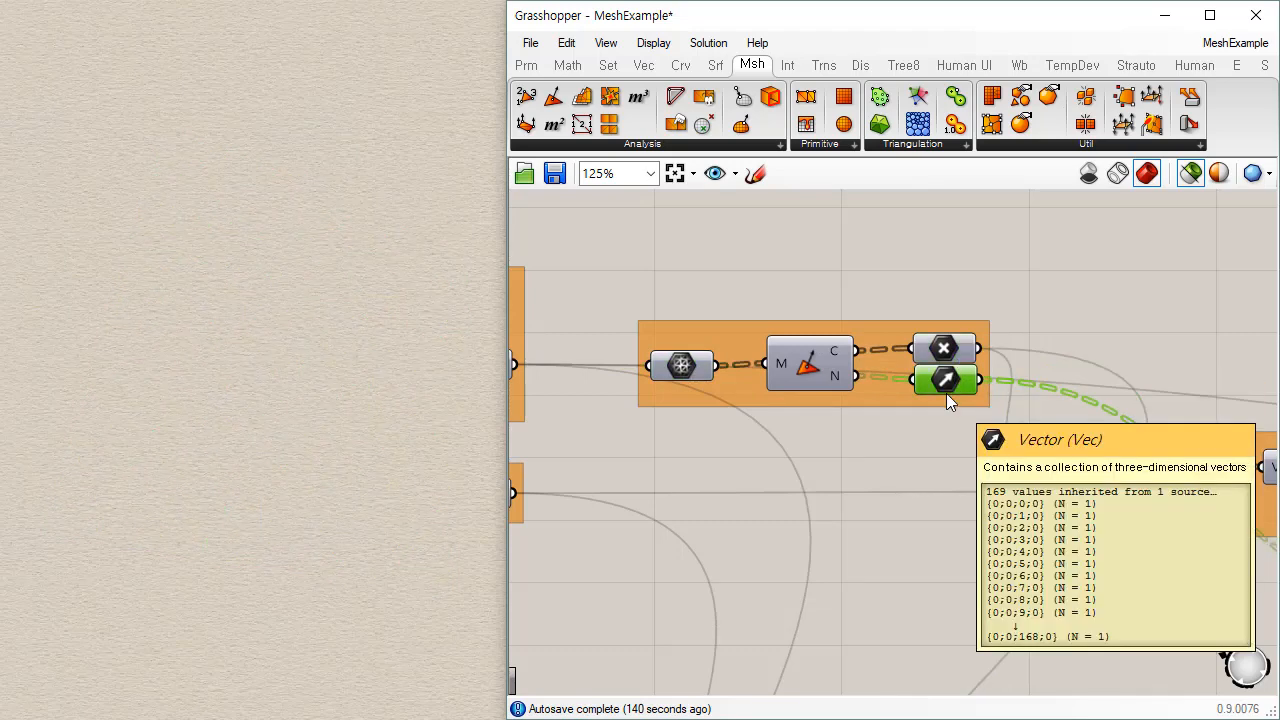
pyautogui.click(946, 455)
# - Move the green group with the mesh, Face Normals and Vector Display components directly above the Face Normals group
pyautogui.scroll(-2, 962, 478)
pyautogui.scroll(-2, 965, 482)
pyautogui.moveTo(960, 551); pyautogui.dragTo(902, 426, button='right')
pyautogui.scroll(2, 985, 412)
pyautogui.moveTo(968, 345); pyautogui.dragTo(995, 708)
pyautogui.moveTo(952, 505); pyautogui.dragTo(1045, 227)
pyautogui.moveTo(1045, 227); pyautogui.dragTo(994, 626, button='right')
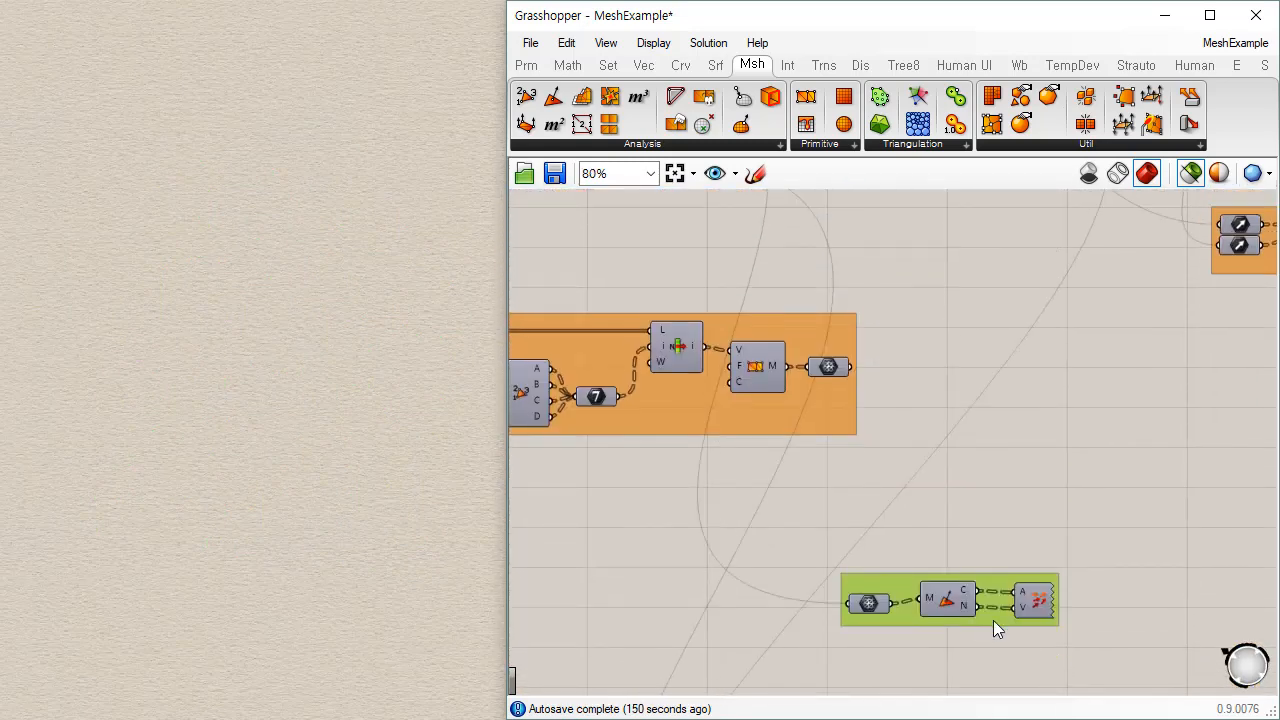
pyautogui.moveTo(994, 626); pyautogui.dragTo(986, 237)
pyautogui.moveTo(986, 237); pyautogui.dragTo(1074, 611, button='right')
pyautogui.moveTo(1074, 608); pyautogui.dragTo(949, 373)
pyautogui.click(948, 378)
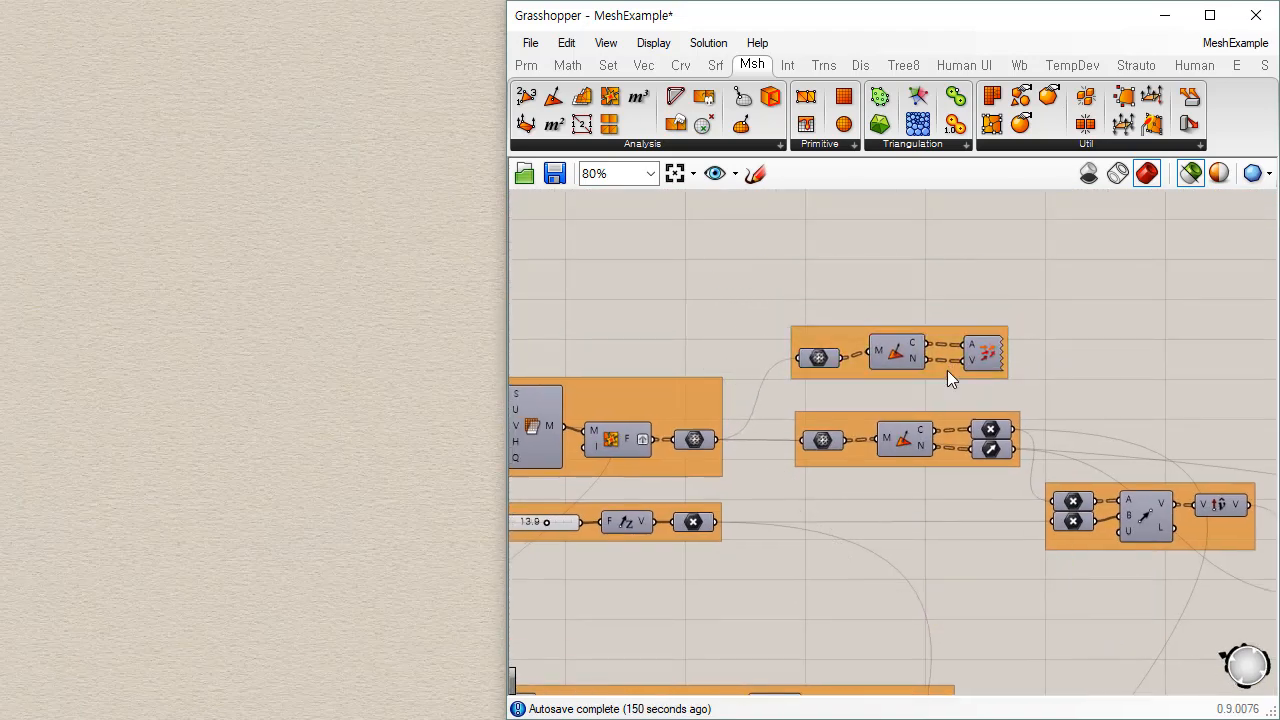
# - Inspect the mesh, Face Normals and Vector Display previews in the moved group, and locate Vector Display in the component library
pyautogui.scroll(2, 690, 408)
pyautogui.click(901, 327)
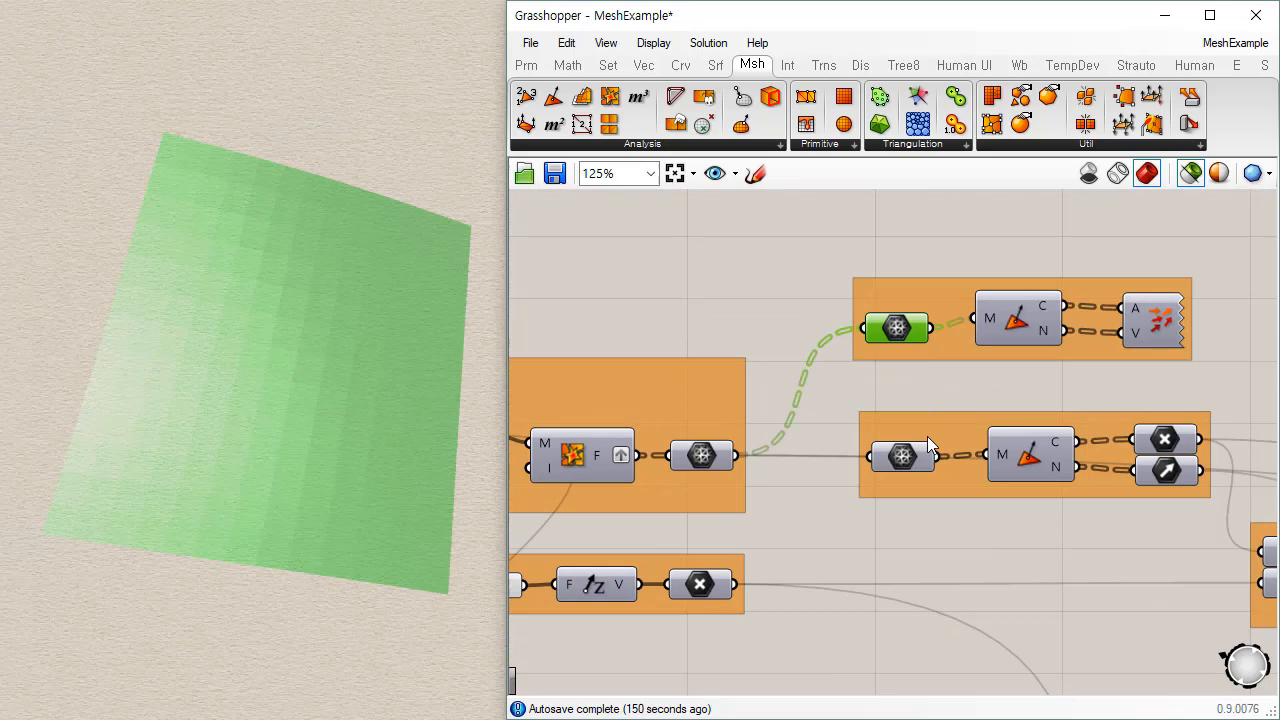
pyautogui.click(1018, 330)
pyautogui.moveTo(1088, 372); pyautogui.dragTo(929, 370, button='right')
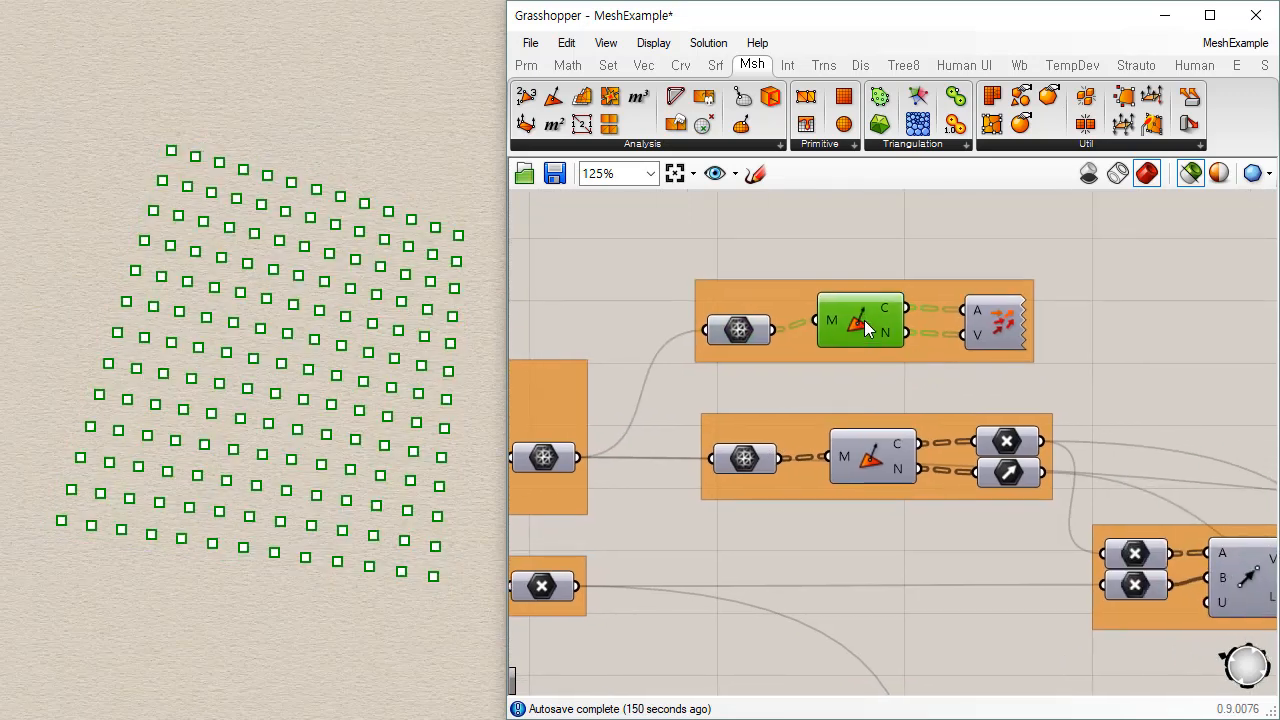
pyautogui.moveTo(886, 314)
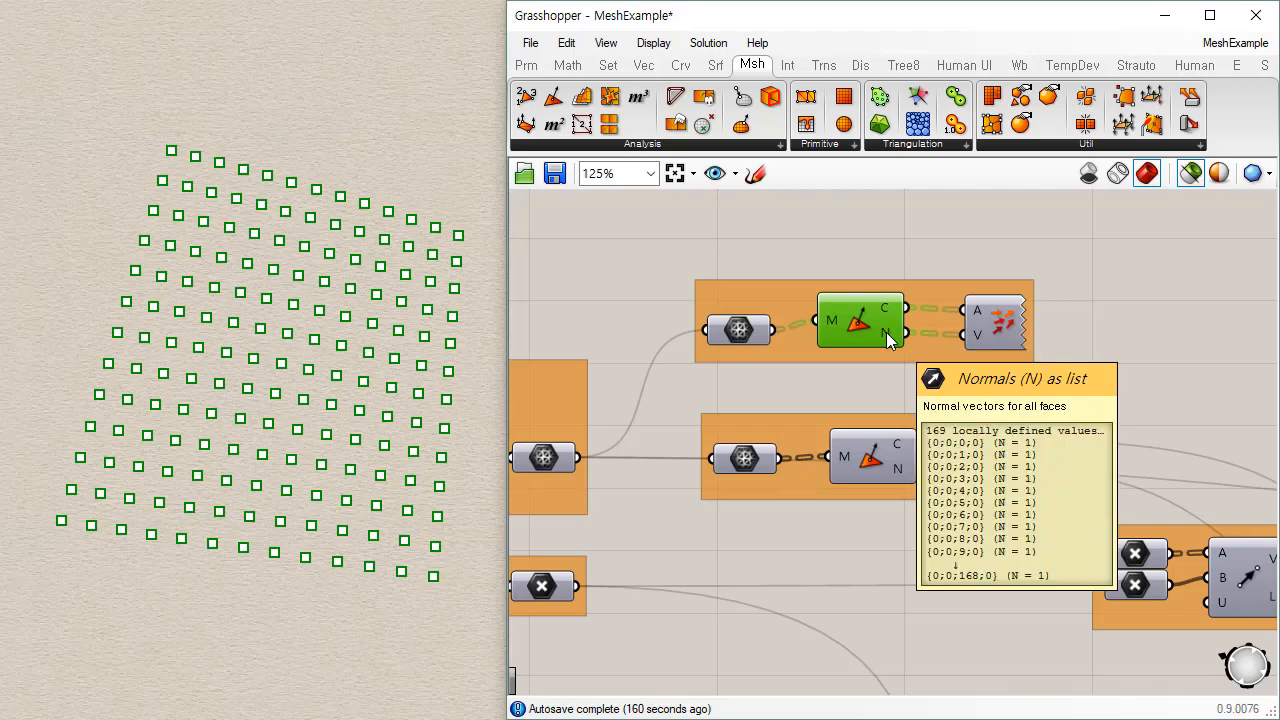
pyautogui.click(998, 325)
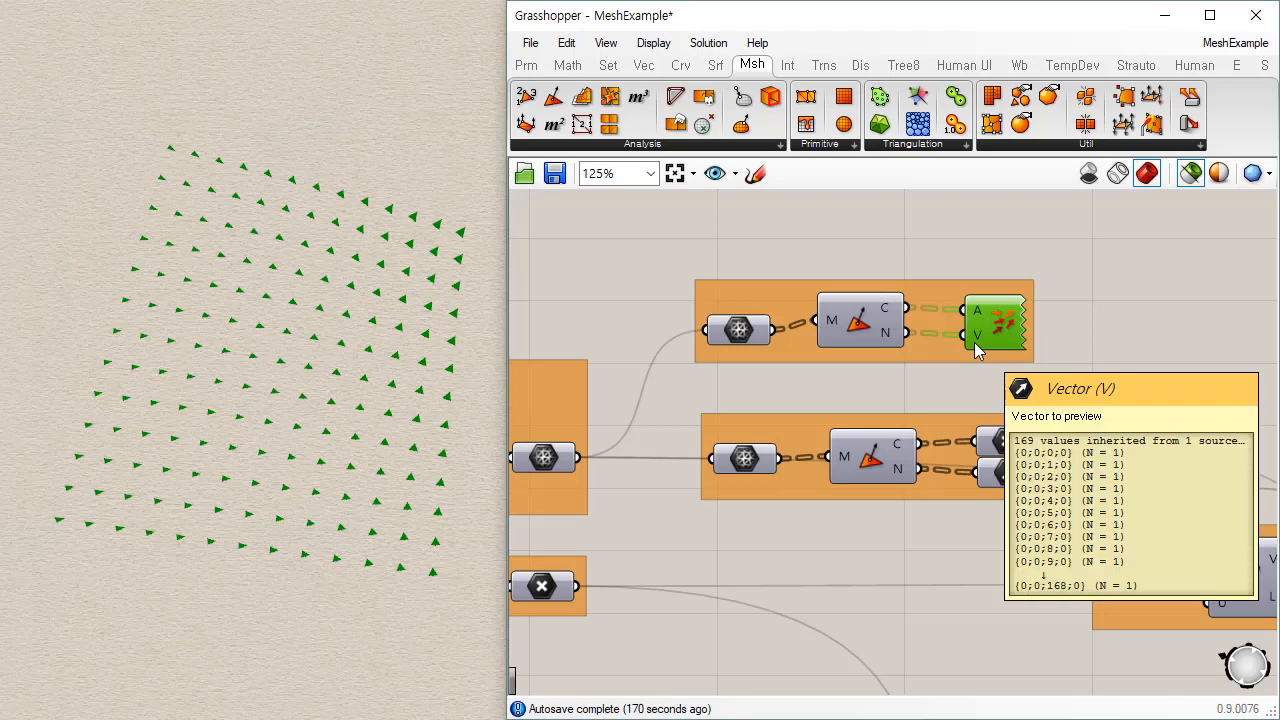
pyautogui.keyDown('ctrl'); pyautogui.keyDown('alt'); pyautogui.click(1016, 330); pyautogui.keyUp('alt'); pyautogui.keyUp('ctrl')
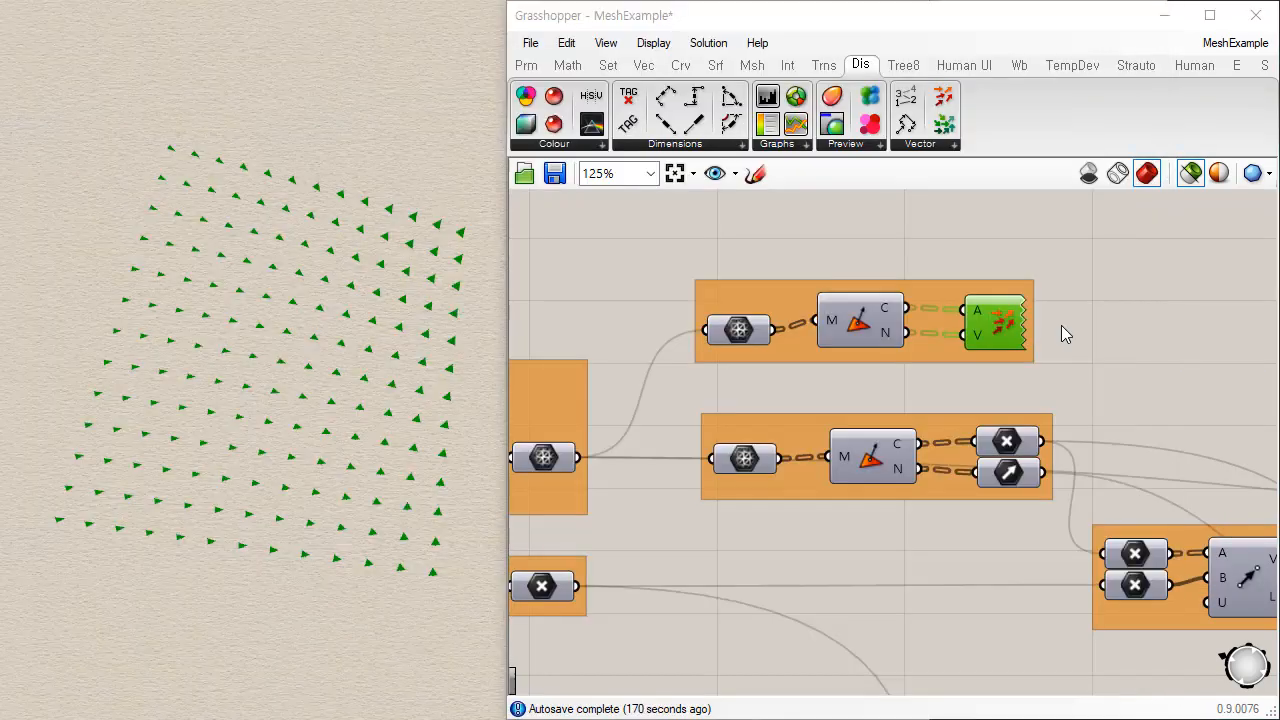
pyautogui.click(1160, 332)
# - Examine the normal vectors in perspective together with the group's mesh preview
pyautogui.click(993, 328)
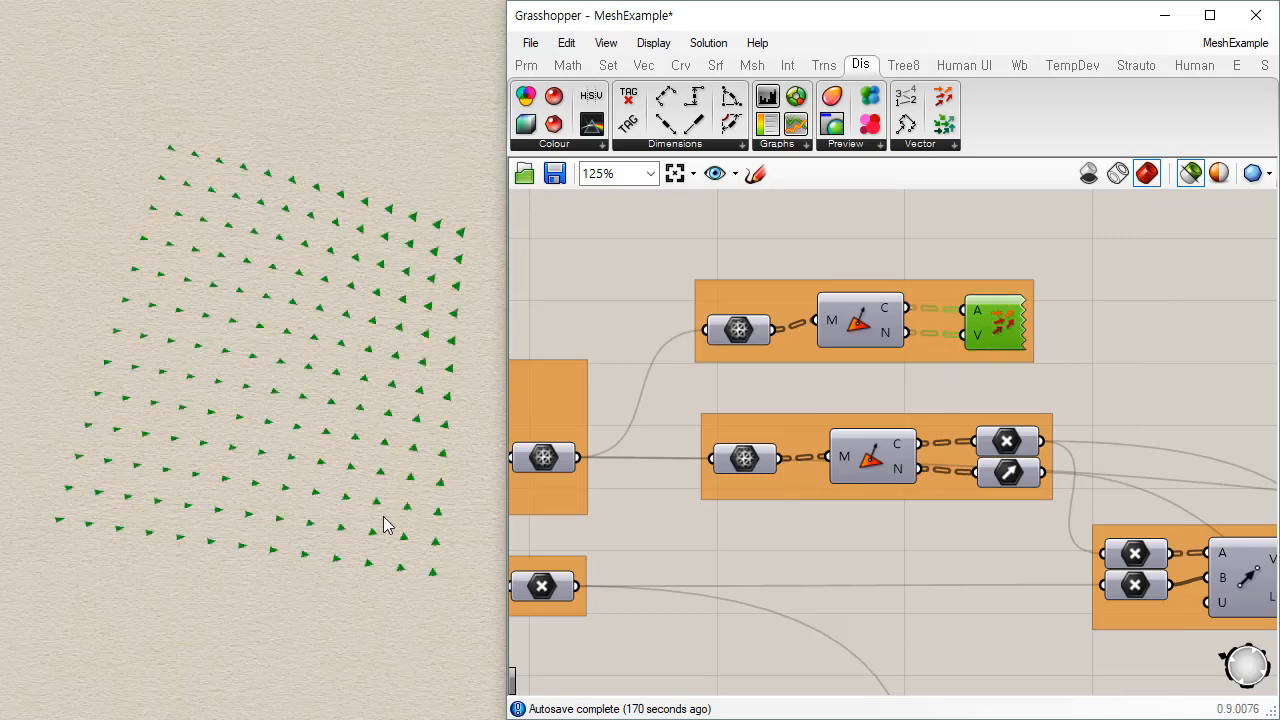
pyautogui.moveTo(363, 560); pyautogui.dragTo(433, 459, button='right')
pyautogui.click(743, 333)
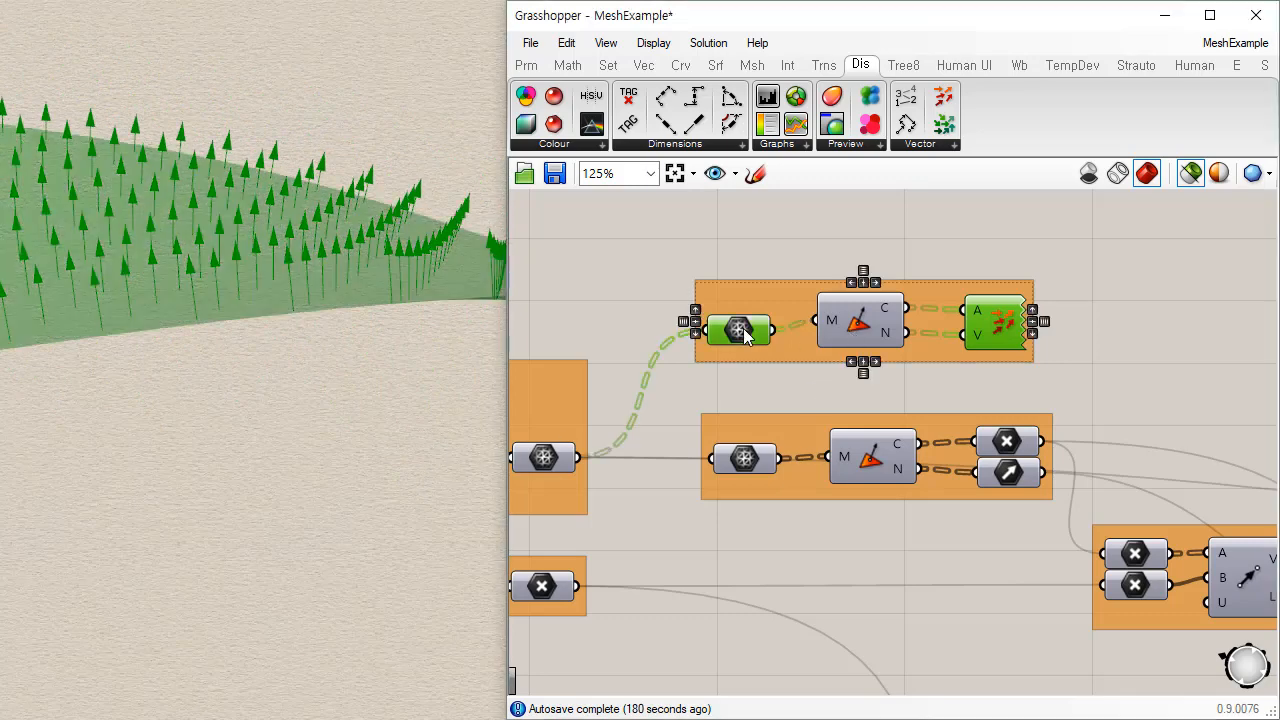
pyautogui.moveTo(309, 378); pyautogui.dragTo(280, 466, button='right')
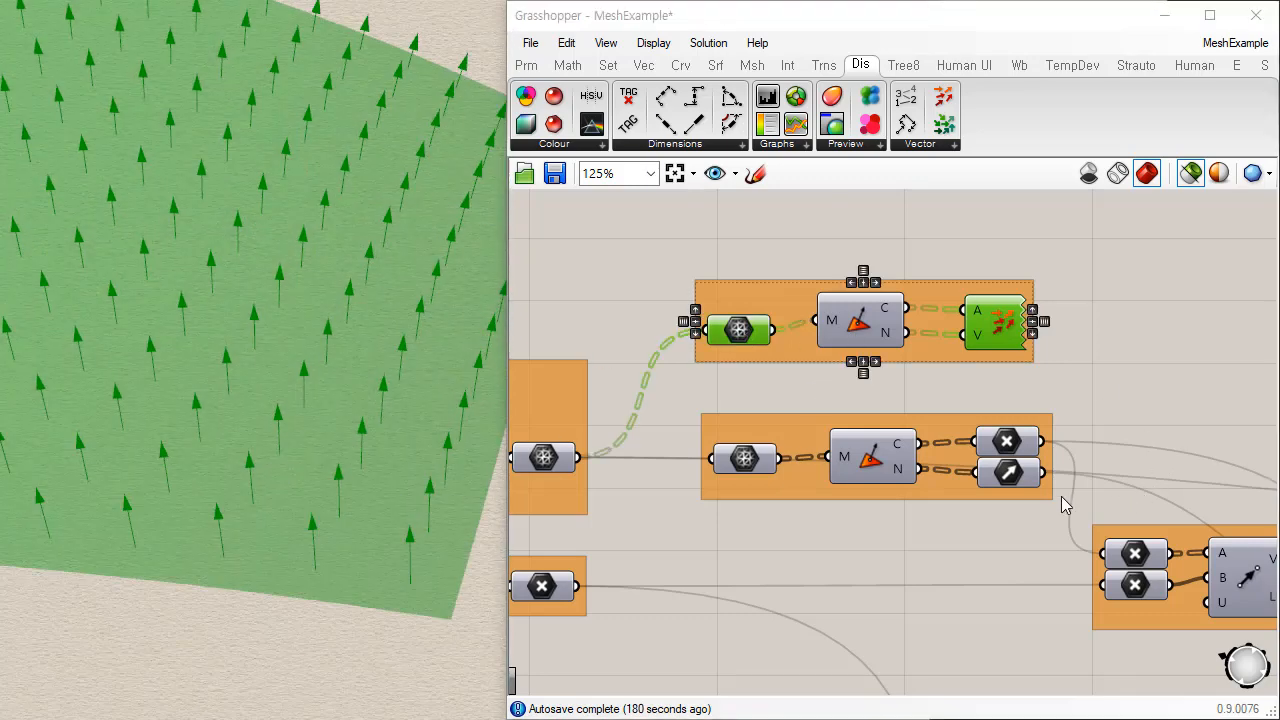
# - Check the Mesh Explode preview and turn on the preview of mesh edges
pyautogui.moveTo(708, 488); pyautogui.dragTo(948, 468, button='right')
pyautogui.click(666, 444)
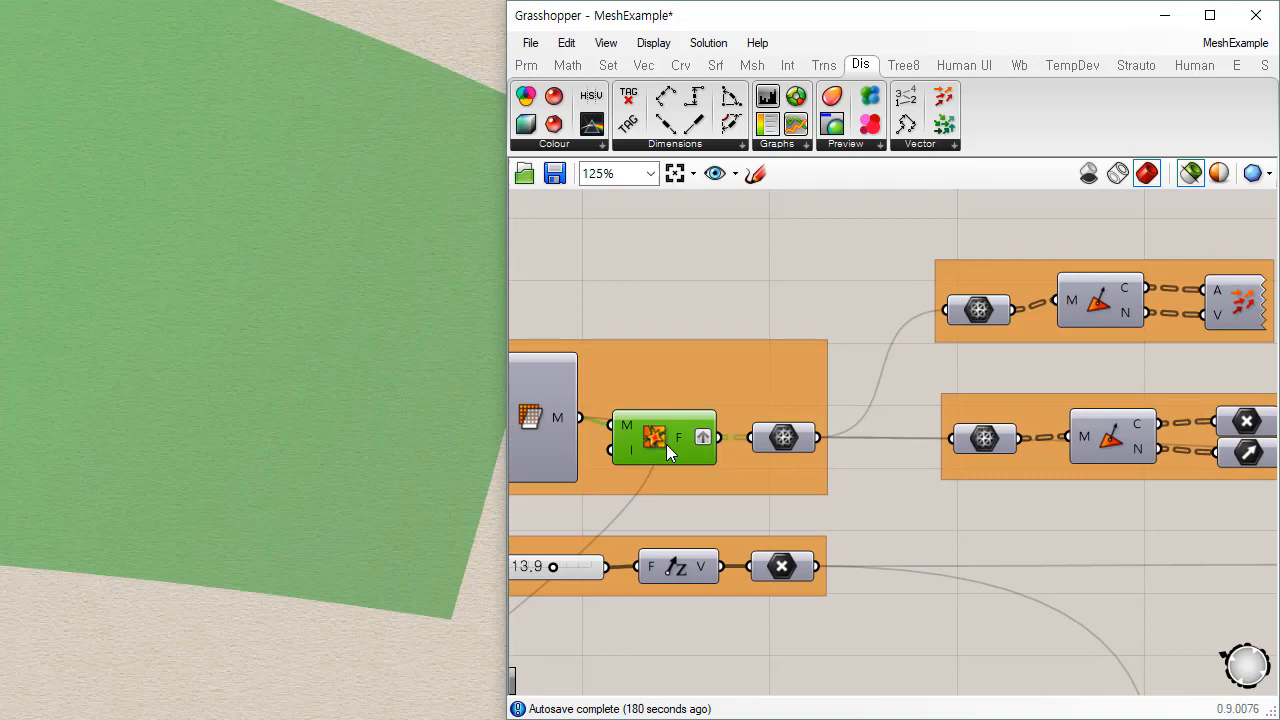
pyautogui.click(783, 253)
pyautogui.click(606, 43)
pyautogui.moveTo(648, 45)
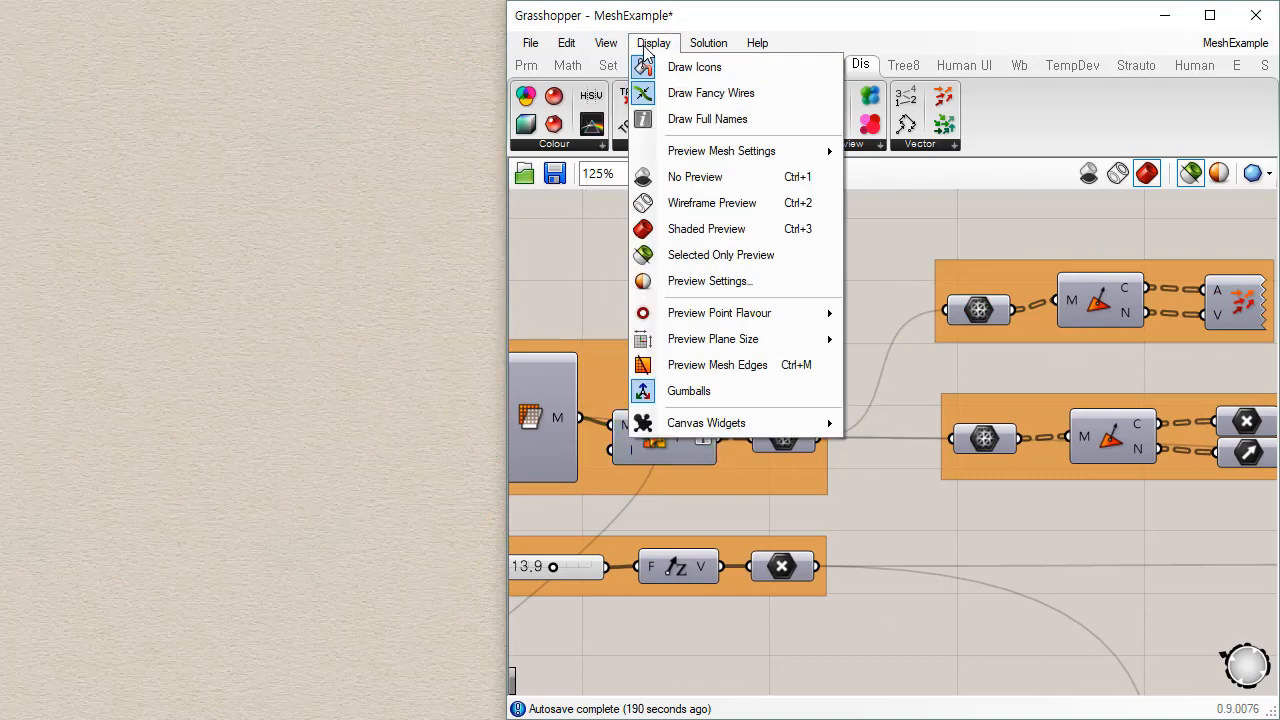
pyautogui.click(707, 369)
# - Examine the edged mesh faces together with their normal vectors and face centre points in perspective
pyautogui.moveTo(930, 410); pyautogui.dragTo(675, 424, button='right')
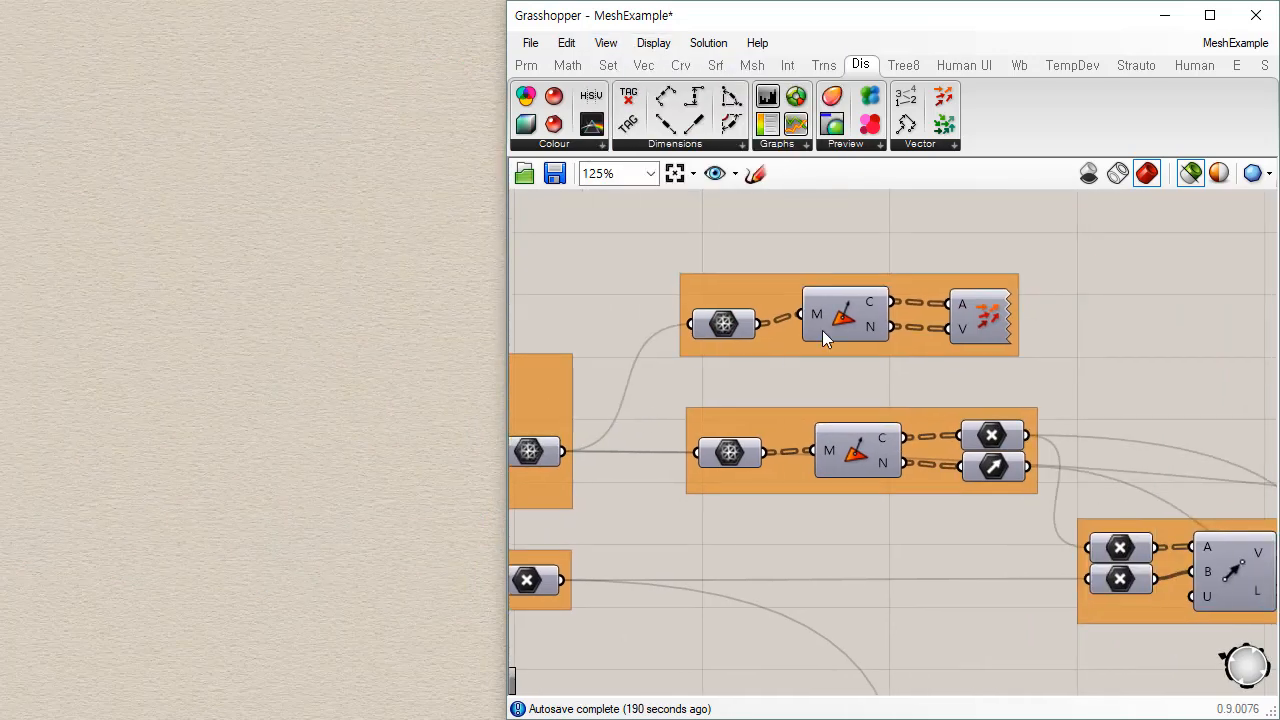
pyautogui.click(733, 322)
pyautogui.moveTo(345, 572); pyautogui.dragTo(321, 508, button='right')
pyautogui.click(990, 318)
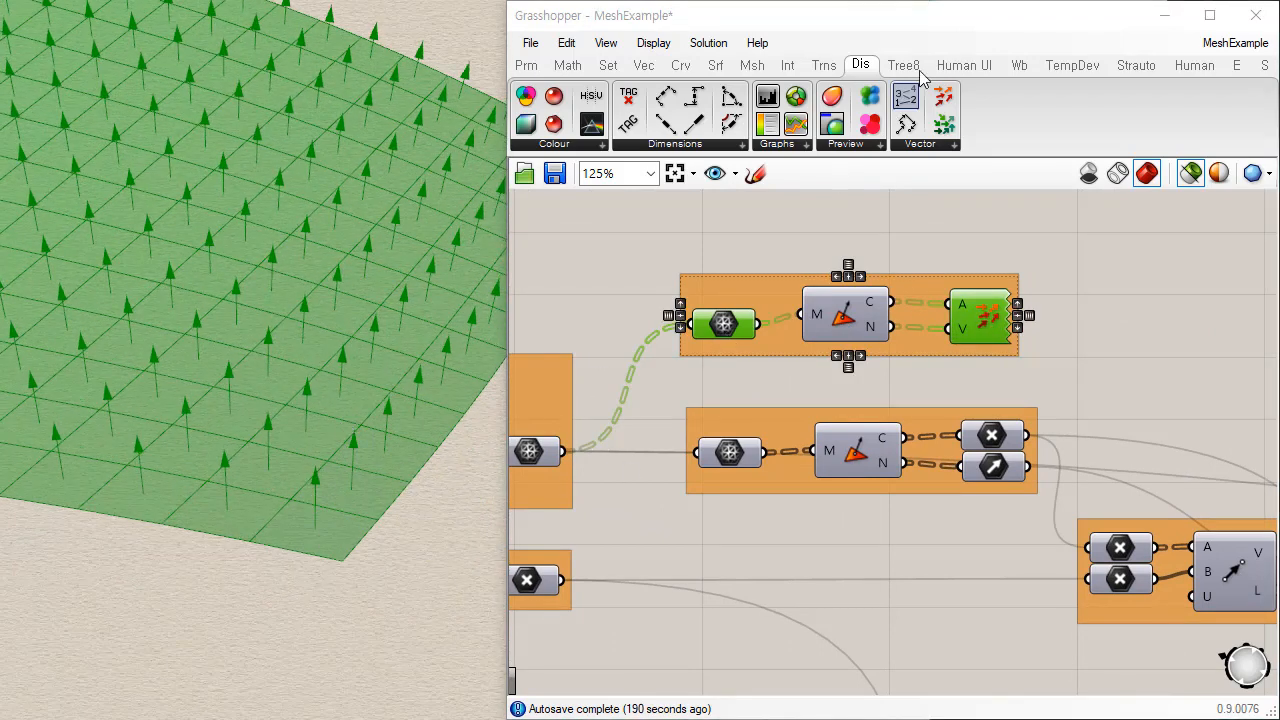
pyautogui.keyDown('shift'); pyautogui.click(845, 320); pyautogui.keyUp('shift')
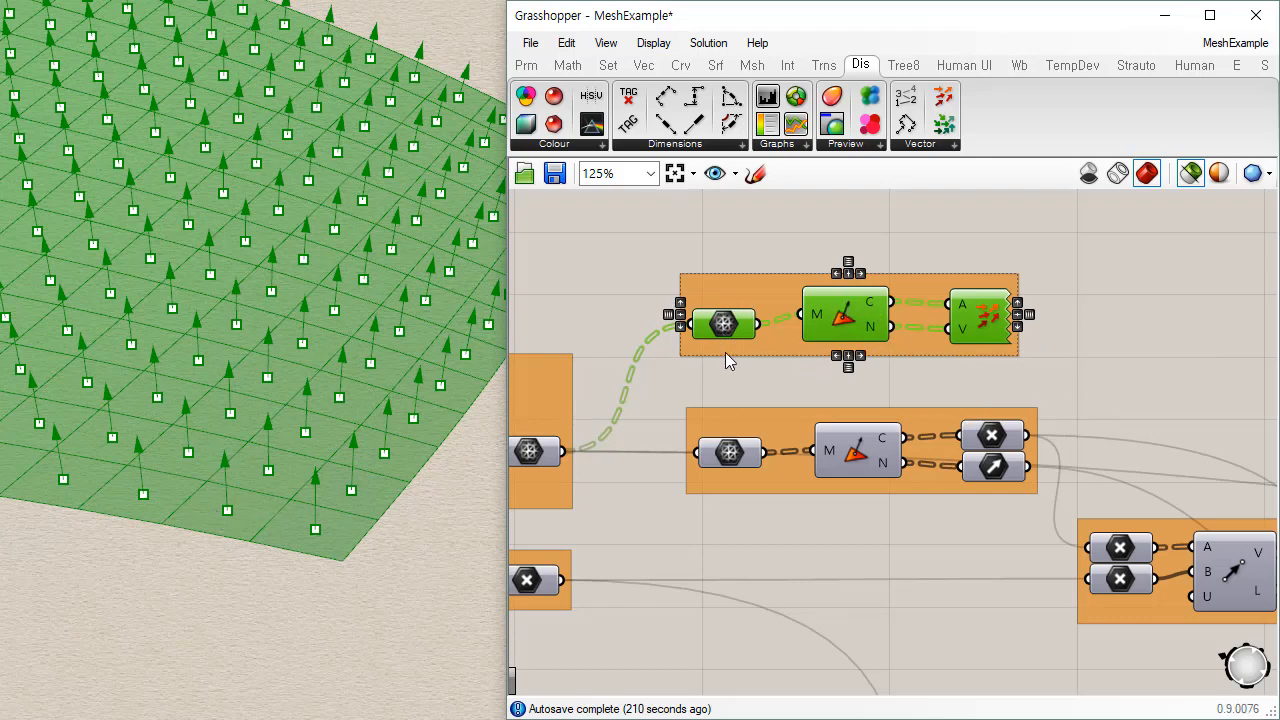
pyautogui.moveTo(363, 403); pyautogui.dragTo(345, 515, button='right')
# - Compare the previews of the Face Normals Point and Vector parameters with the Vector Display preview
pyautogui.click(993, 437)
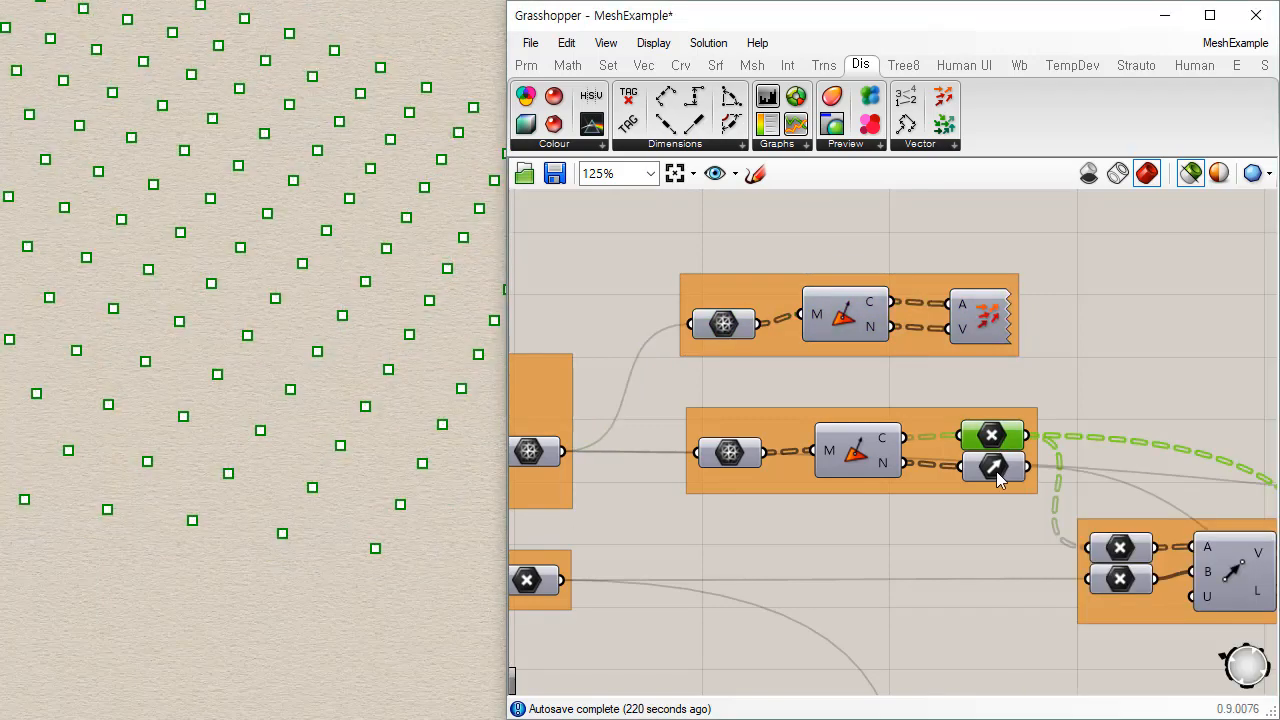
pyautogui.click(996, 472)
pyautogui.click(985, 331)
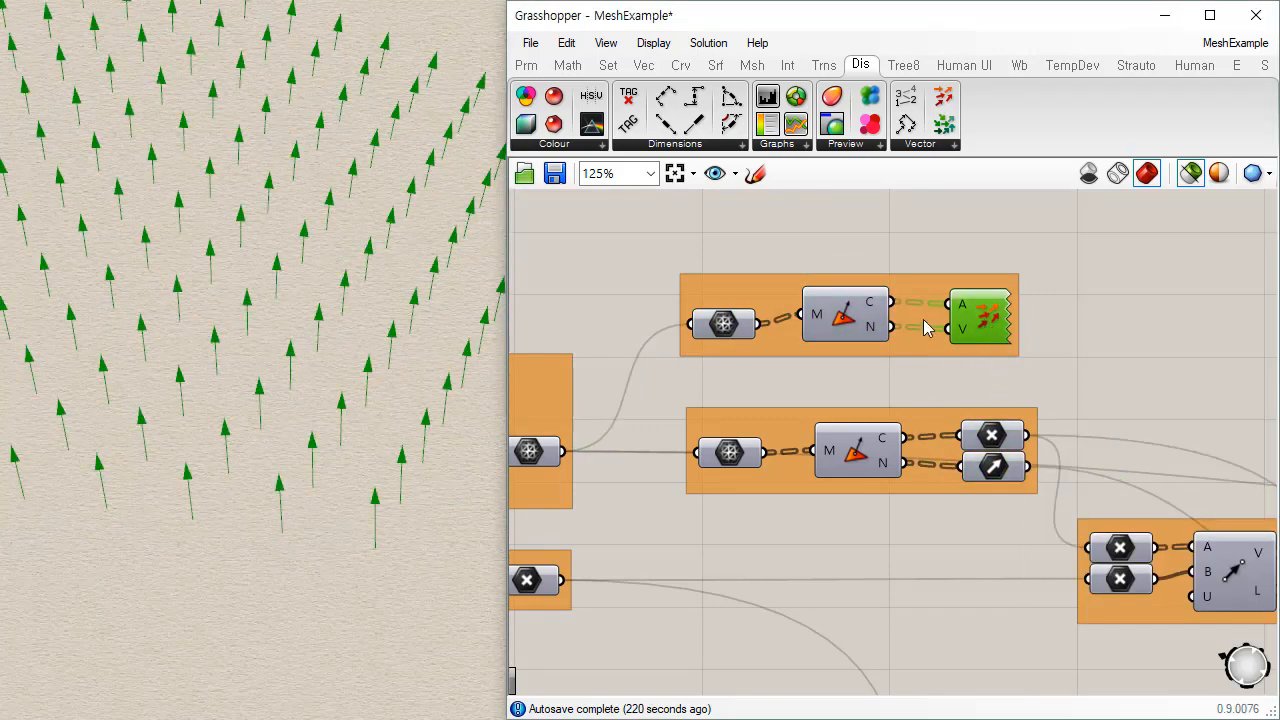
pyautogui.click(1099, 343)
# - Preview the face centre points feeding input A of Vector 2Pt, and trace the other point input back to its source
pyautogui.scroll(-2, 879, 341)
pyautogui.moveTo(872, 498); pyautogui.dragTo(727, 419, button='right')
pyautogui.click(890, 392)
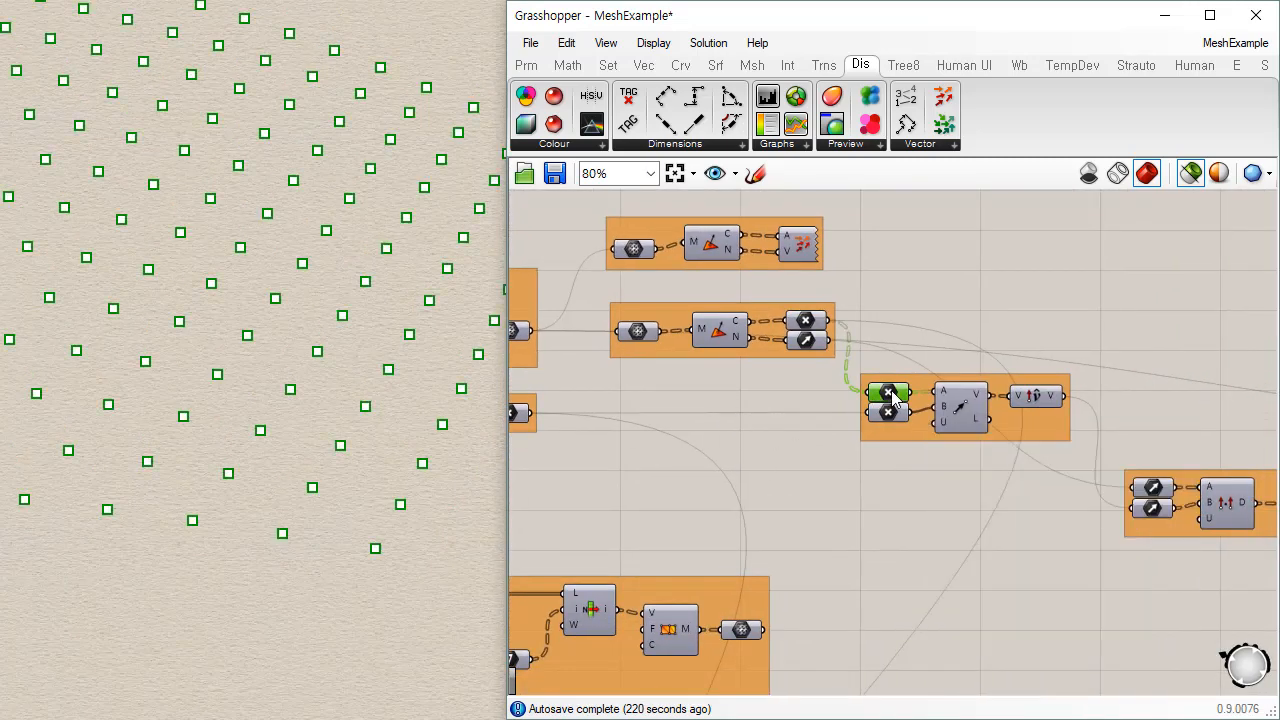
pyautogui.moveTo(757, 400); pyautogui.dragTo(1014, 360, button='right')
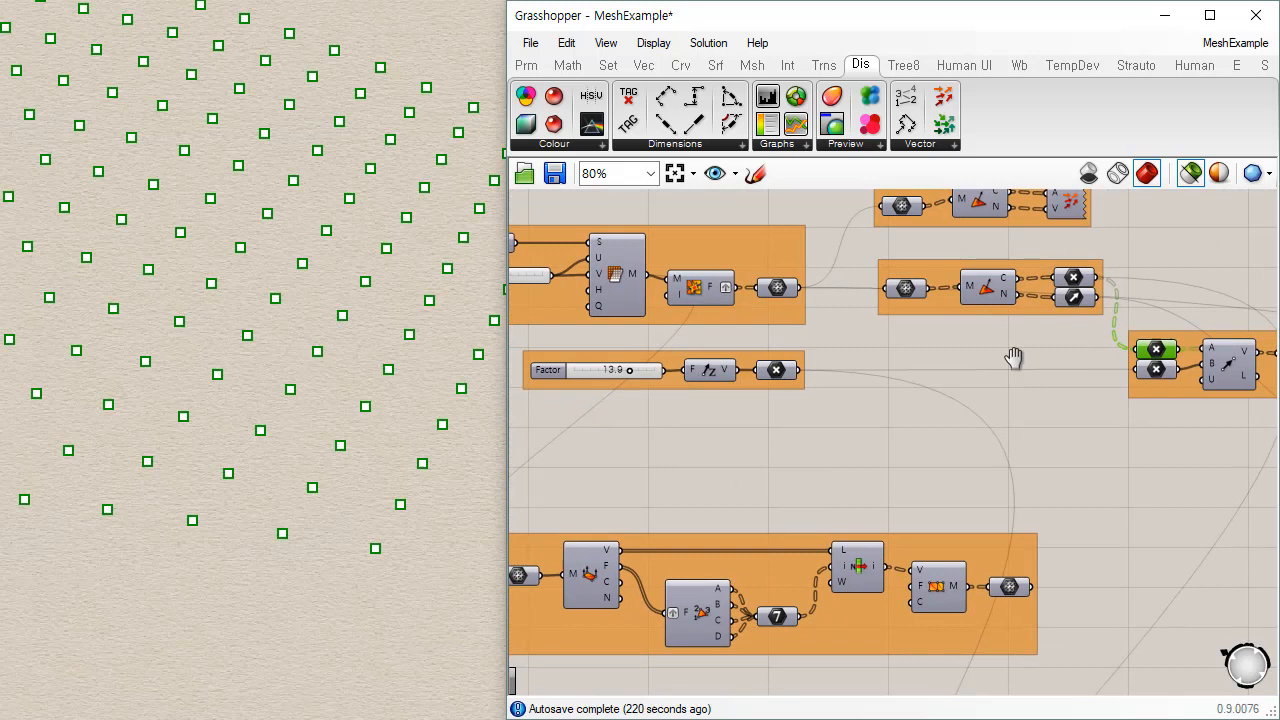
# - Preview the point driven by the Factor slider and set Factor to 13.4
pyautogui.click(781, 370)
pyautogui.click(237, 358)
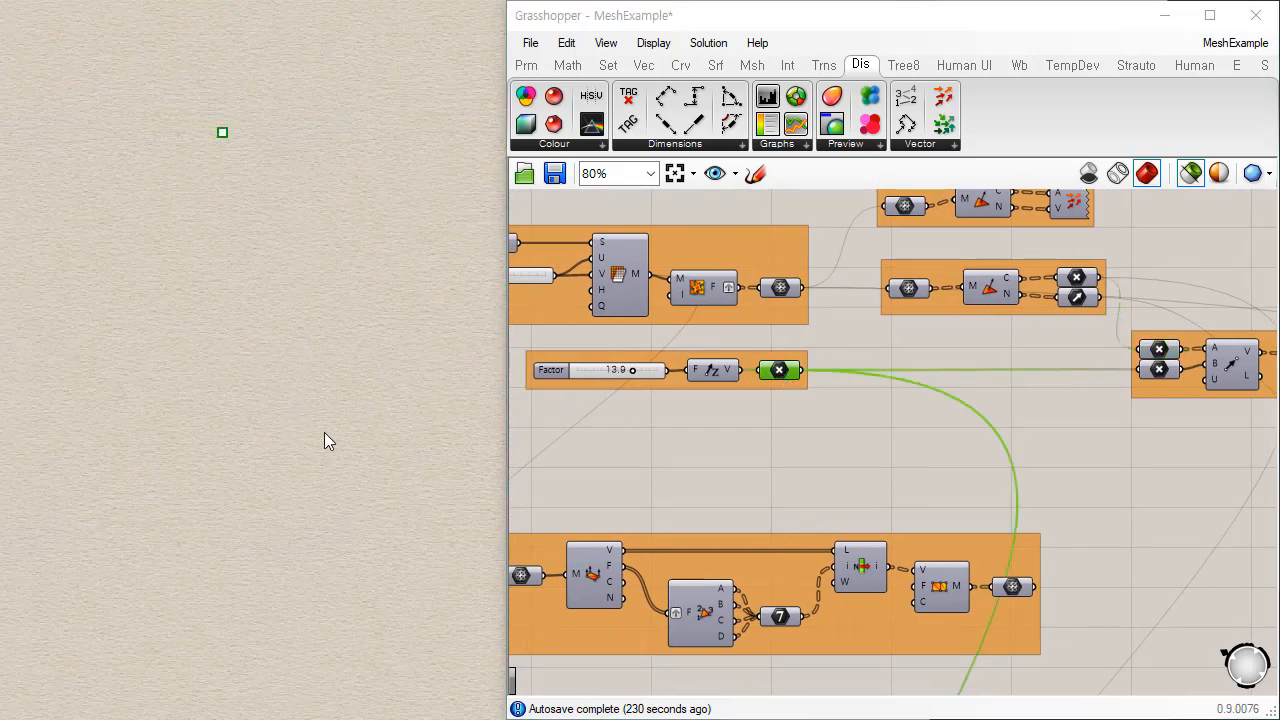
pyautogui.click(633, 367)
pyautogui.moveTo(609, 372); pyautogui.dragTo(645, 376)
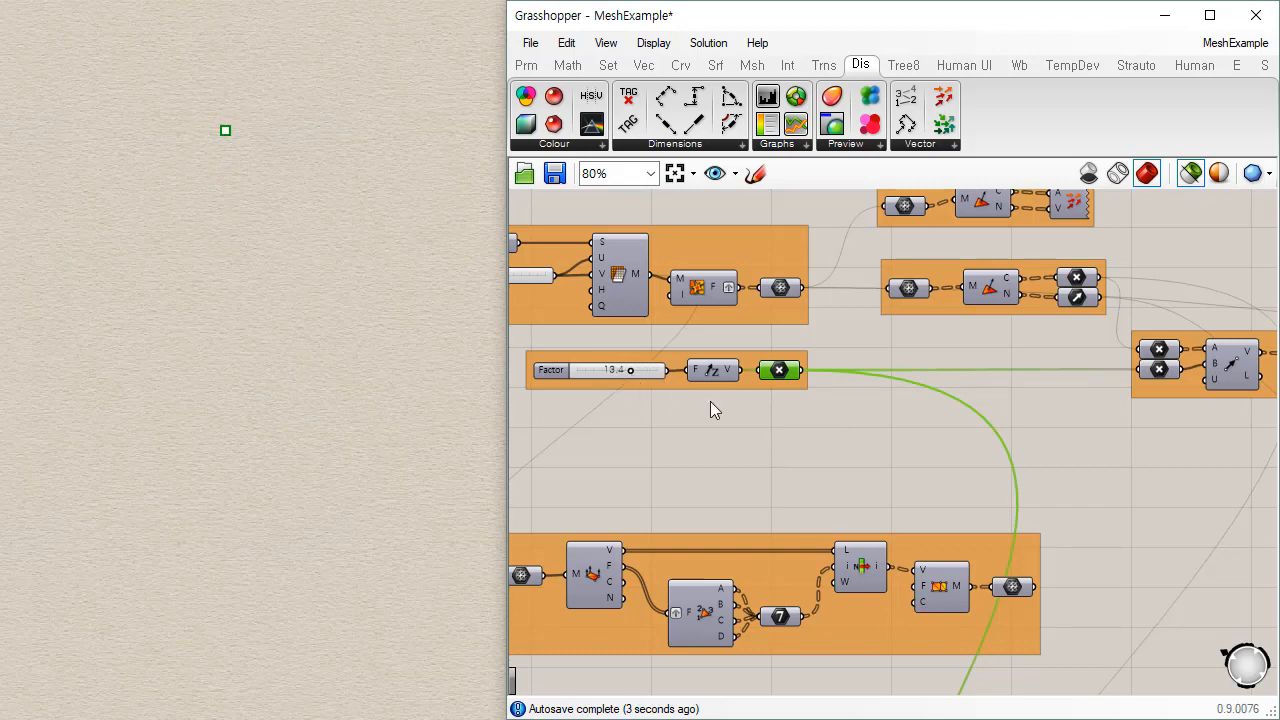
# - Preview the exploded mesh together with the Factor-driven point and examine their relative positions in perspective
pyautogui.moveTo(1014, 463); pyautogui.dragTo(955, 454, button='right')
pyautogui.keyDown('shift'); pyautogui.click(721, 280); pyautogui.keyUp('shift')
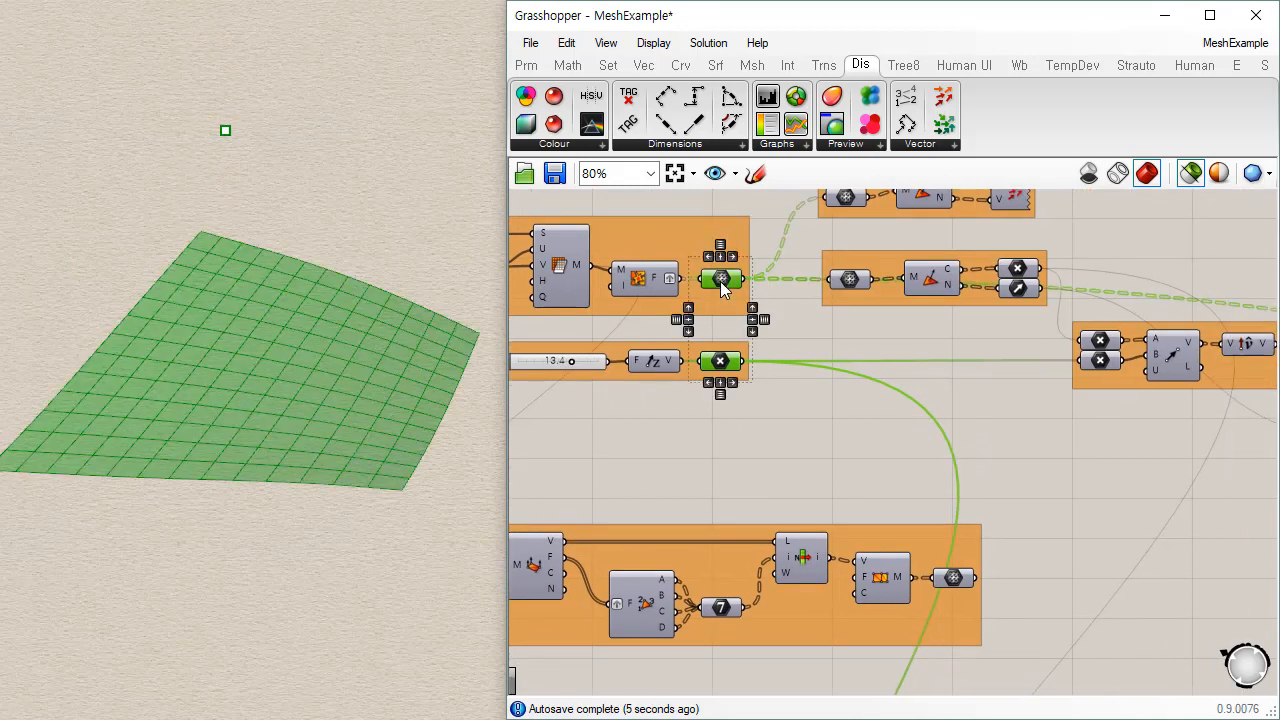
pyautogui.moveTo(180, 420); pyautogui.dragTo(285, 489, button='right')
pyautogui.moveTo(979, 440); pyautogui.dragTo(755, 461, button='right')
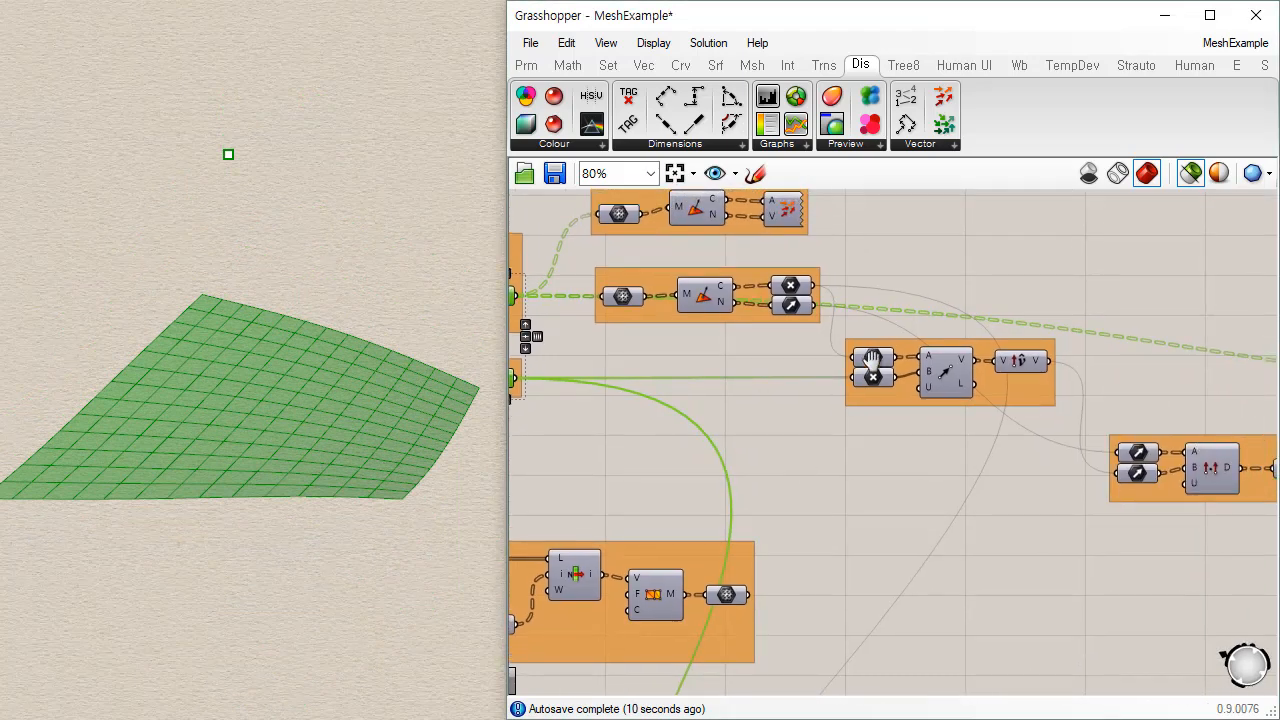
# - Inspect both point inputs of Vector 2Pt, the Vector 2Pt component and the Unit Vector component after it
pyautogui.scroll(2, 872, 353)
pyautogui.click(884, 362)
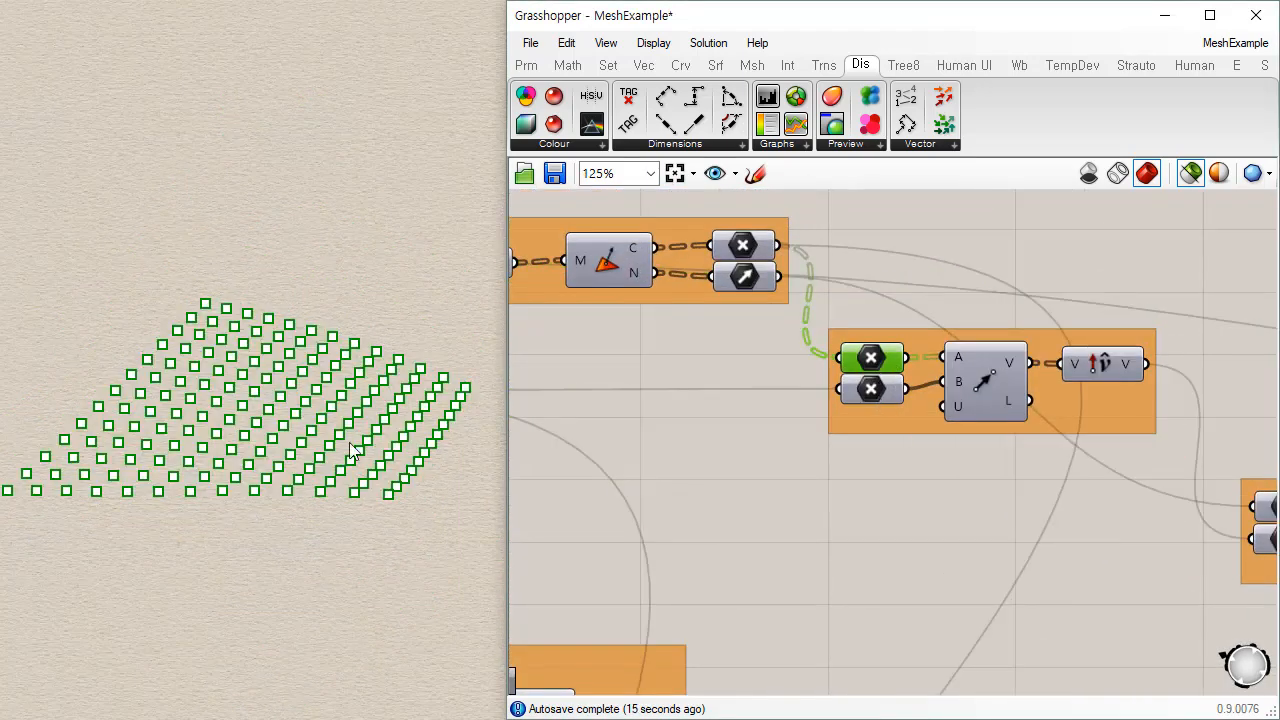
pyautogui.keyDown('shift'); pyautogui.click(871, 388); pyautogui.keyUp('shift')
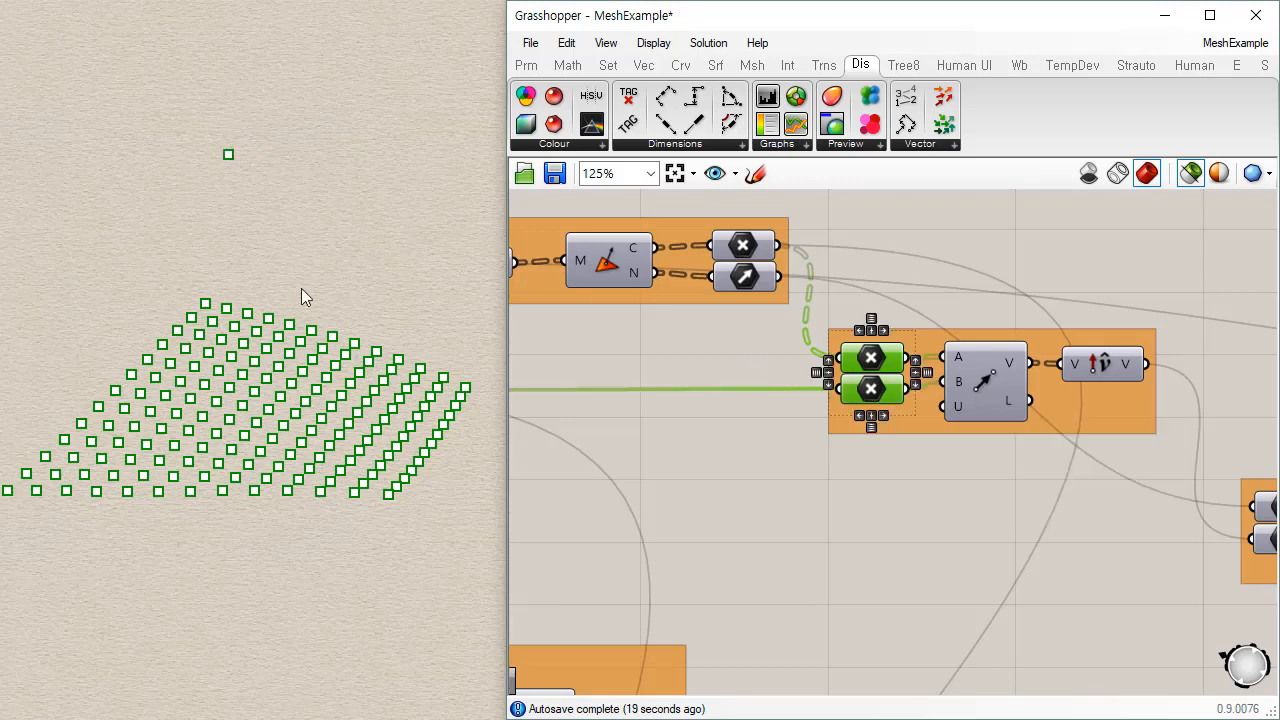
pyautogui.keyDown('shift'); pyautogui.click(976, 393); pyautogui.keyUp('shift')
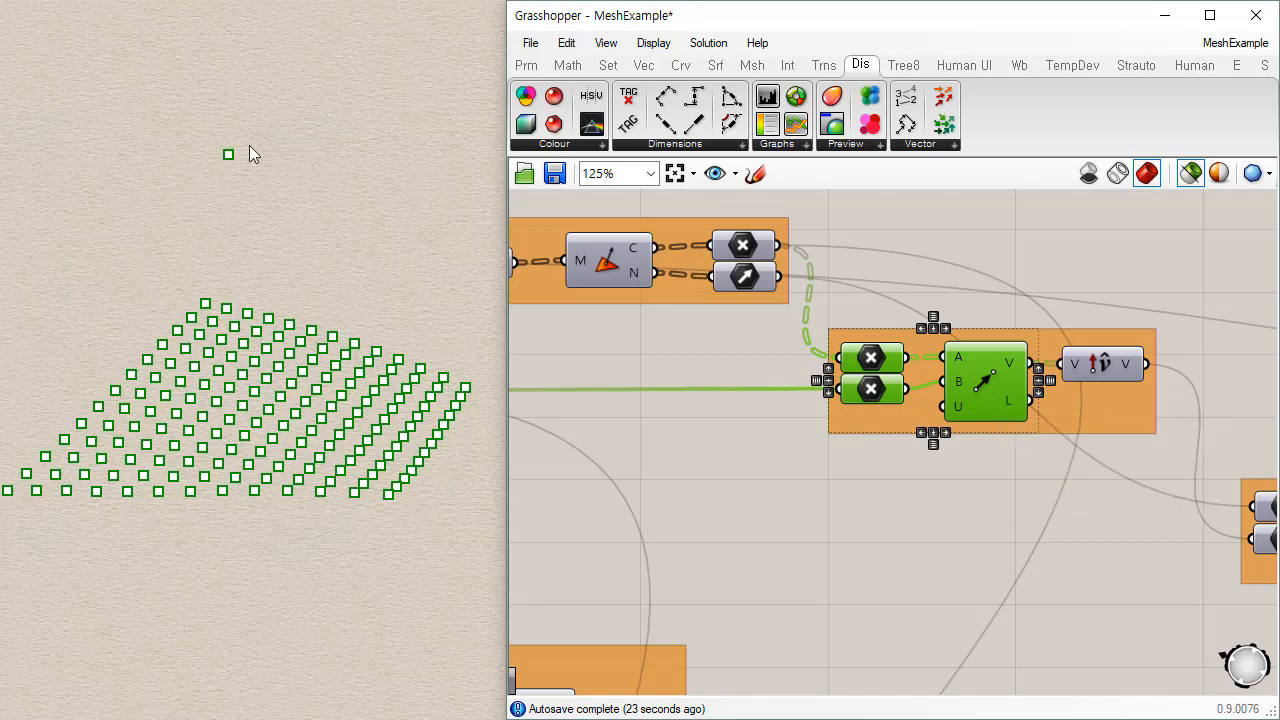
pyautogui.click(1113, 367)
pyautogui.scroll(-3, 975, 490)
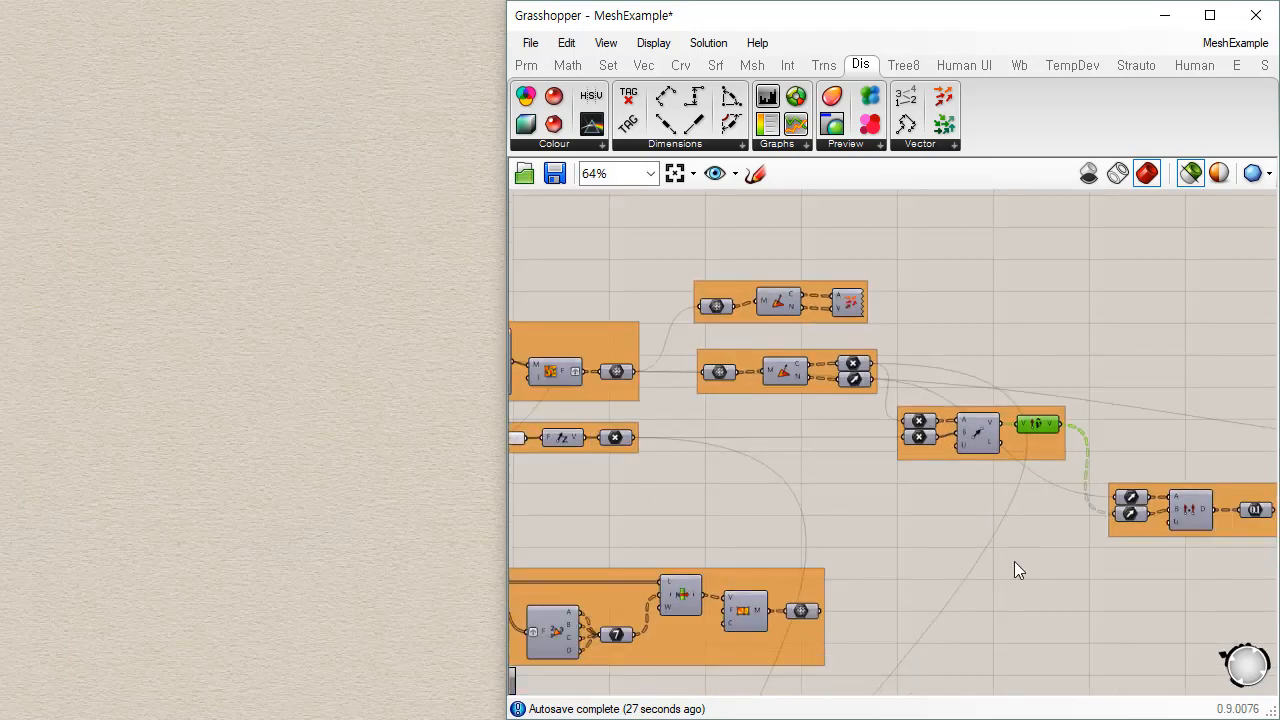
# - Move the group containing the Length slider, the Line components and the swatches up close to the Vector 2Pt group
pyautogui.moveTo(1014, 569); pyautogui.dragTo(977, 404, button='right')
pyautogui.scroll(-3, 962, 558)
pyautogui.moveTo(961, 557); pyautogui.dragTo(921, 429, button='right')
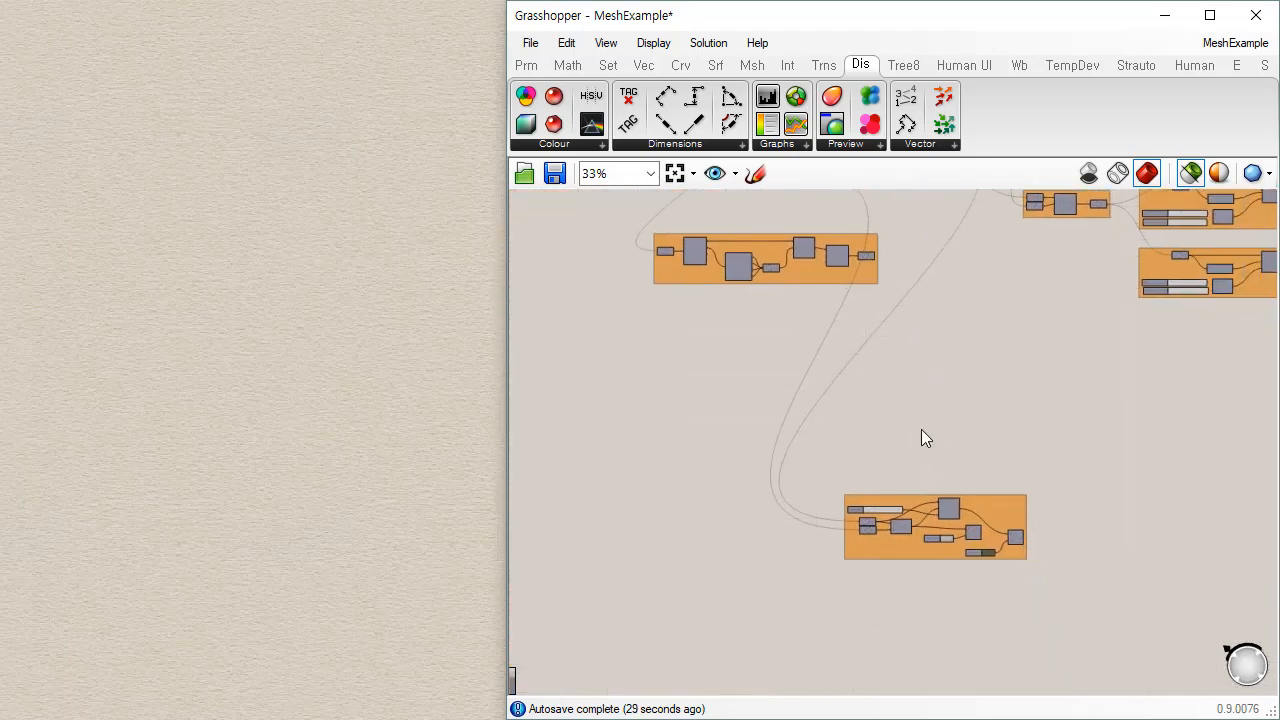
pyautogui.scroll(3, 982, 473)
pyautogui.scroll(2, 1003, 640)
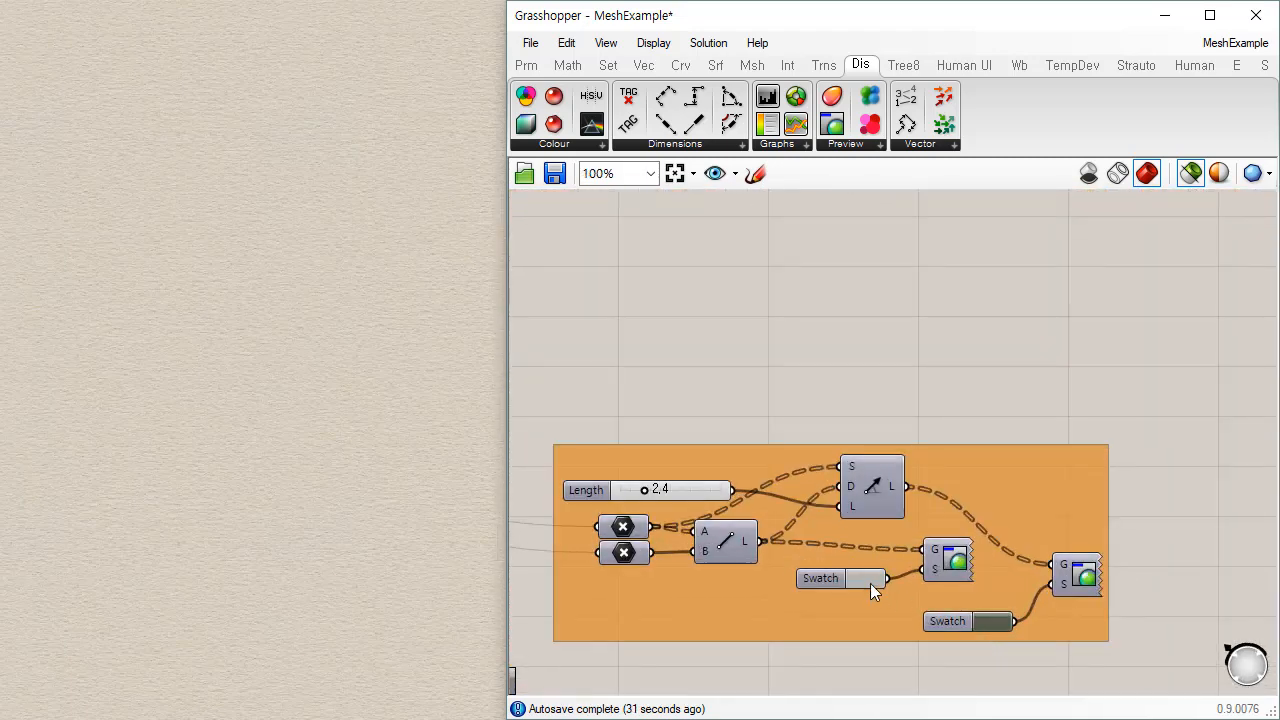
pyautogui.scroll(-3, 740, 420)
pyautogui.moveTo(963, 489); pyautogui.dragTo(876, 593, button='right')
pyautogui.moveTo(876, 593); pyautogui.dragTo(920, 331)
pyautogui.scroll(5, 762, 251)
pyautogui.moveTo(762, 251); pyautogui.dragTo(968, 431, button='right')
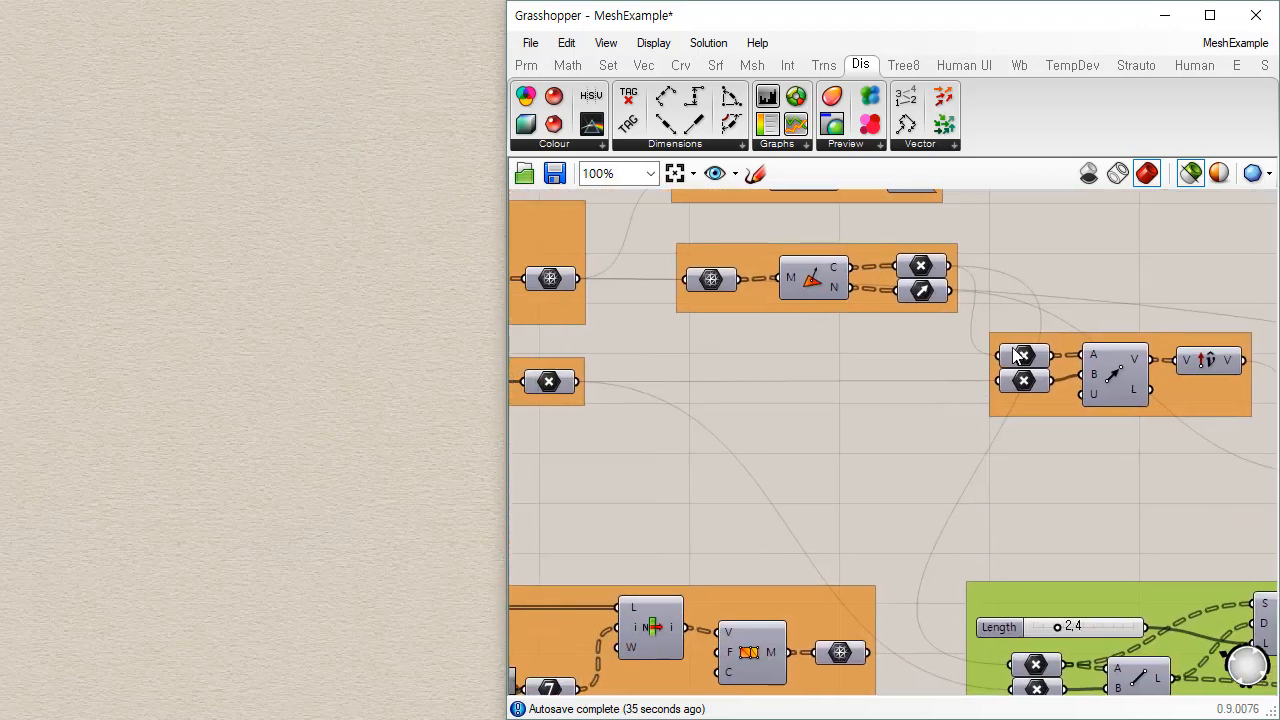
# - Compare the two point inputs of Vector 2Pt with the two point inputs of the Length slider group
pyautogui.click(1024, 356)
pyautogui.click(1026, 381)
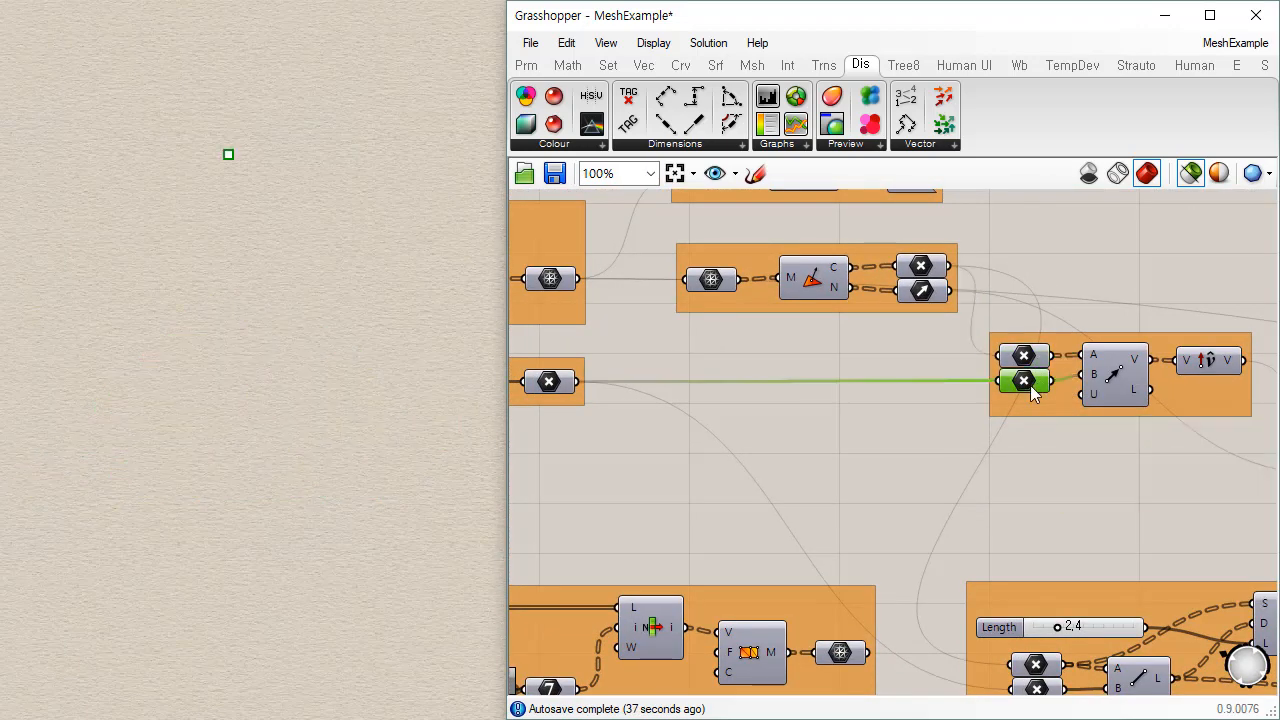
pyautogui.click(1034, 669)
pyautogui.moveTo(1024, 540); pyautogui.dragTo(949, 362, button='right')
pyautogui.click(964, 515)
pyautogui.scroll(-3, 964, 515)
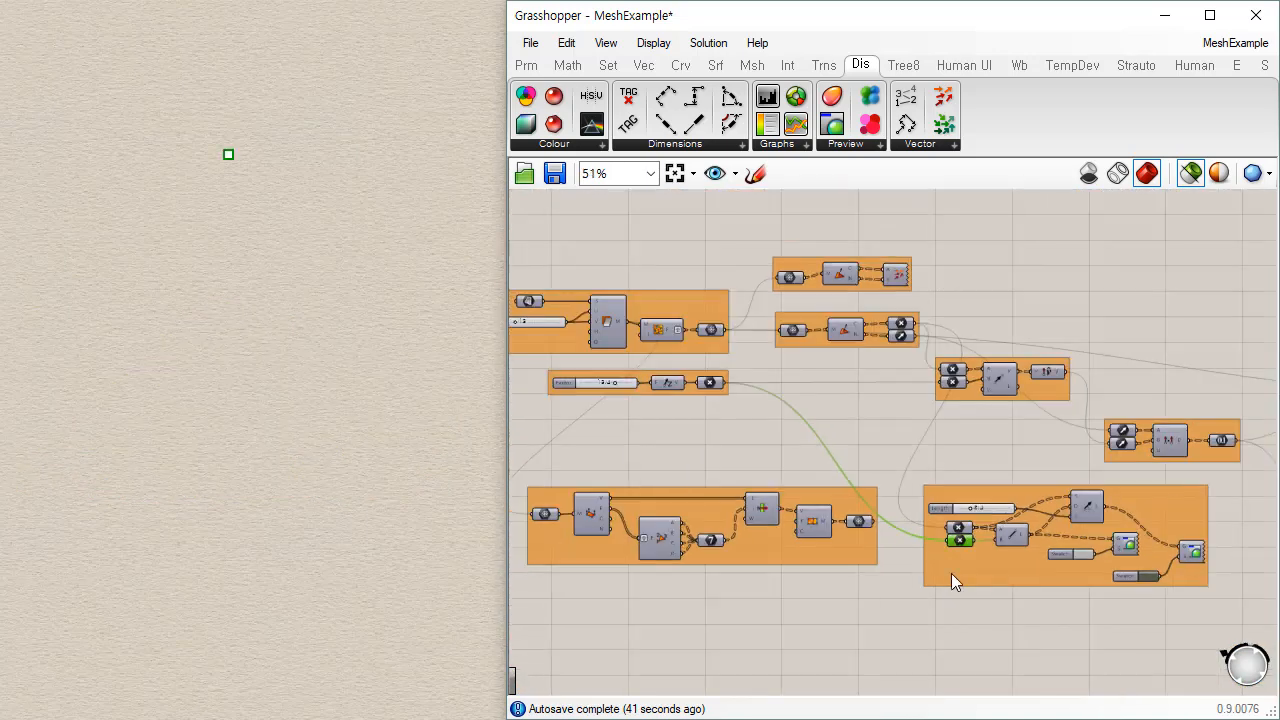
# - Move the Length slider group further down, clear below the group that rebuilds the mesh
pyautogui.moveTo(954, 580); pyautogui.dragTo(851, 460, button='right')
pyautogui.moveTo(851, 460); pyautogui.dragTo(743, 606)
pyautogui.scroll(4, 740, 590)
pyautogui.scroll(1, 731, 562)
pyautogui.moveTo(851, 540); pyautogui.dragTo(712, 352, button='right')
pyautogui.click(811, 615)
pyautogui.scroll(-2, 706, 562)
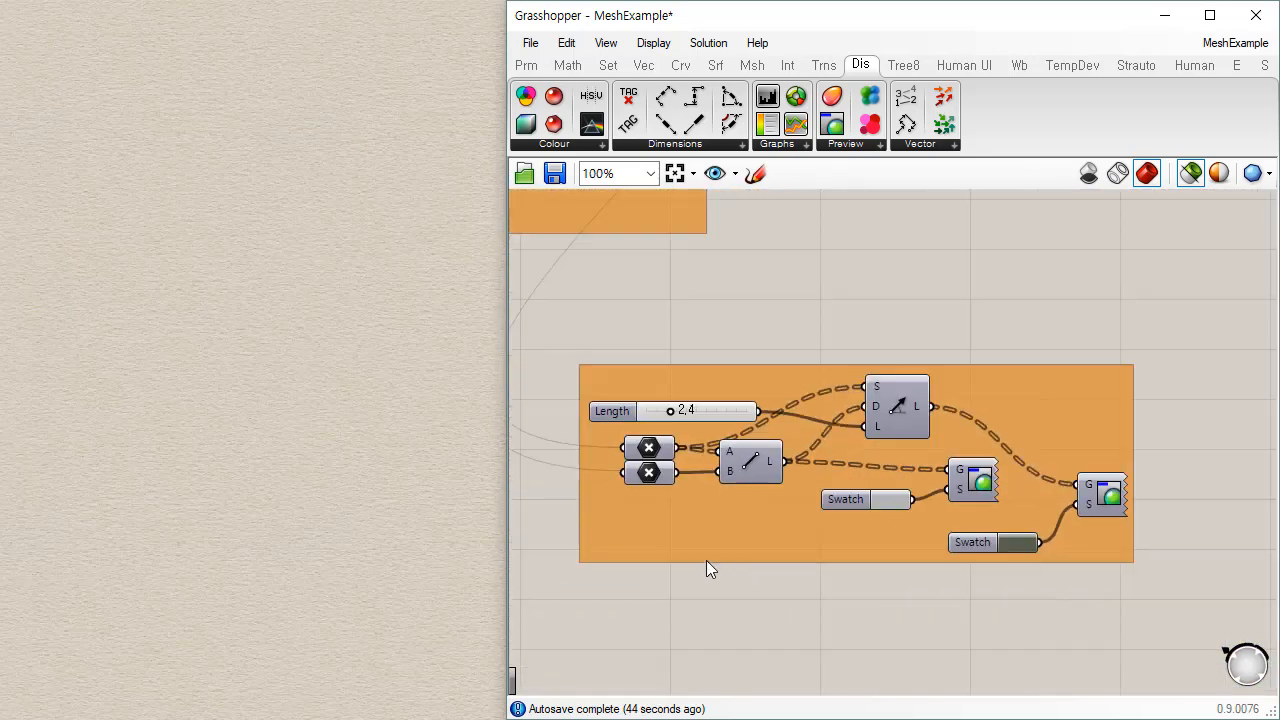
# - Preview the face centres and Factor-driven point together with the connecting lines, adding the component that takes the Length value
pyautogui.click(657, 452)
pyautogui.keyDown('shift'); pyautogui.click(655, 472); pyautogui.keyUp('shift')
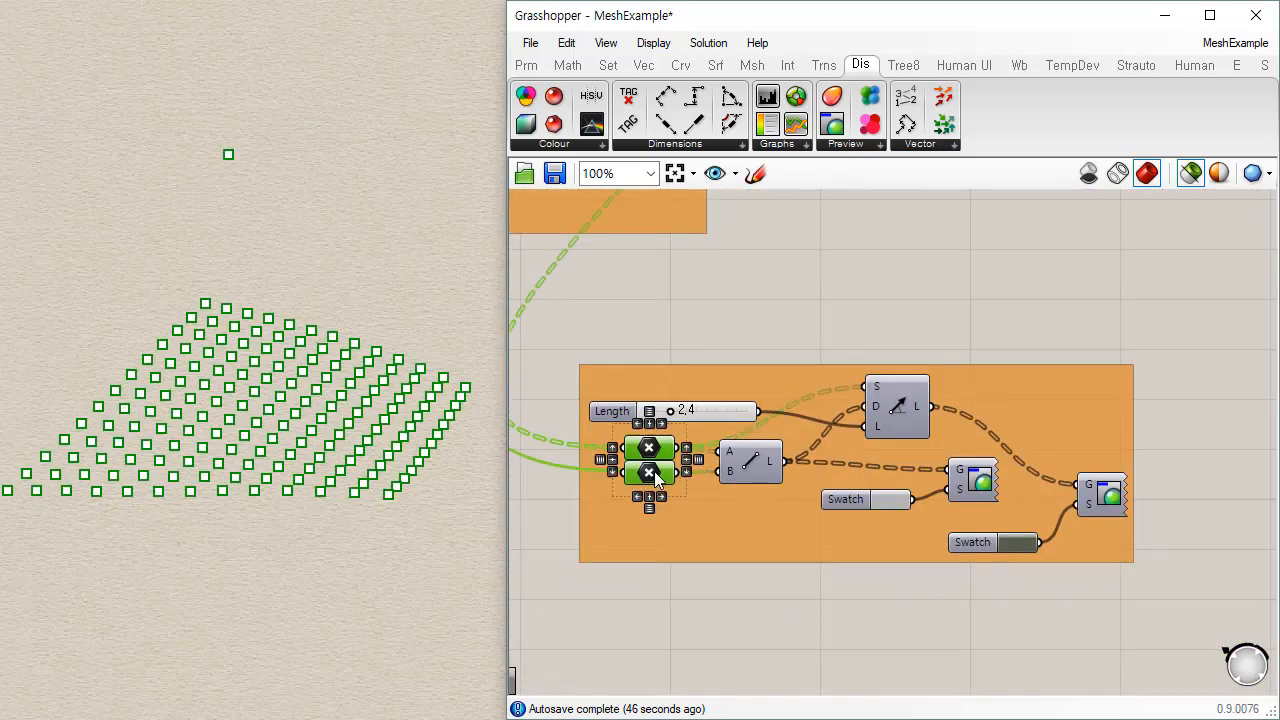
pyautogui.click(752, 470)
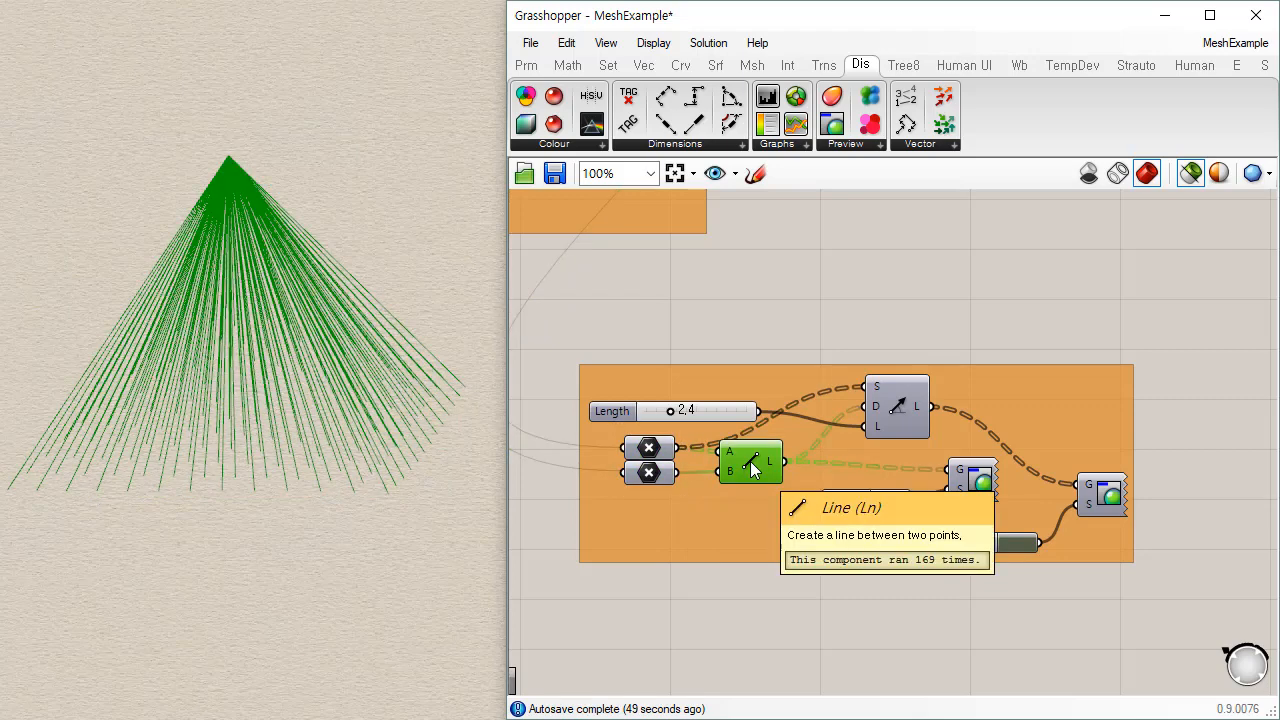
pyautogui.keyDown('shift'); pyautogui.click(650, 448); pyautogui.keyUp('shift')
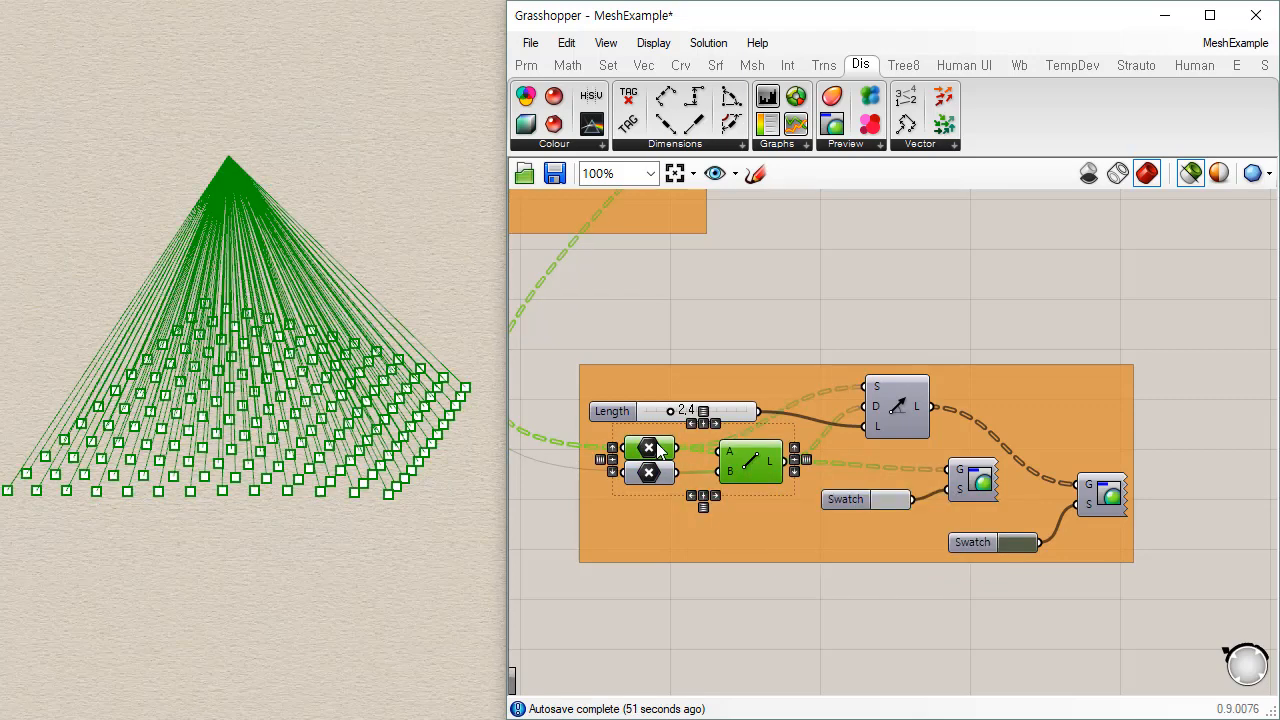
pyautogui.keyDown('shift'); pyautogui.click(655, 477); pyautogui.keyUp('shift')
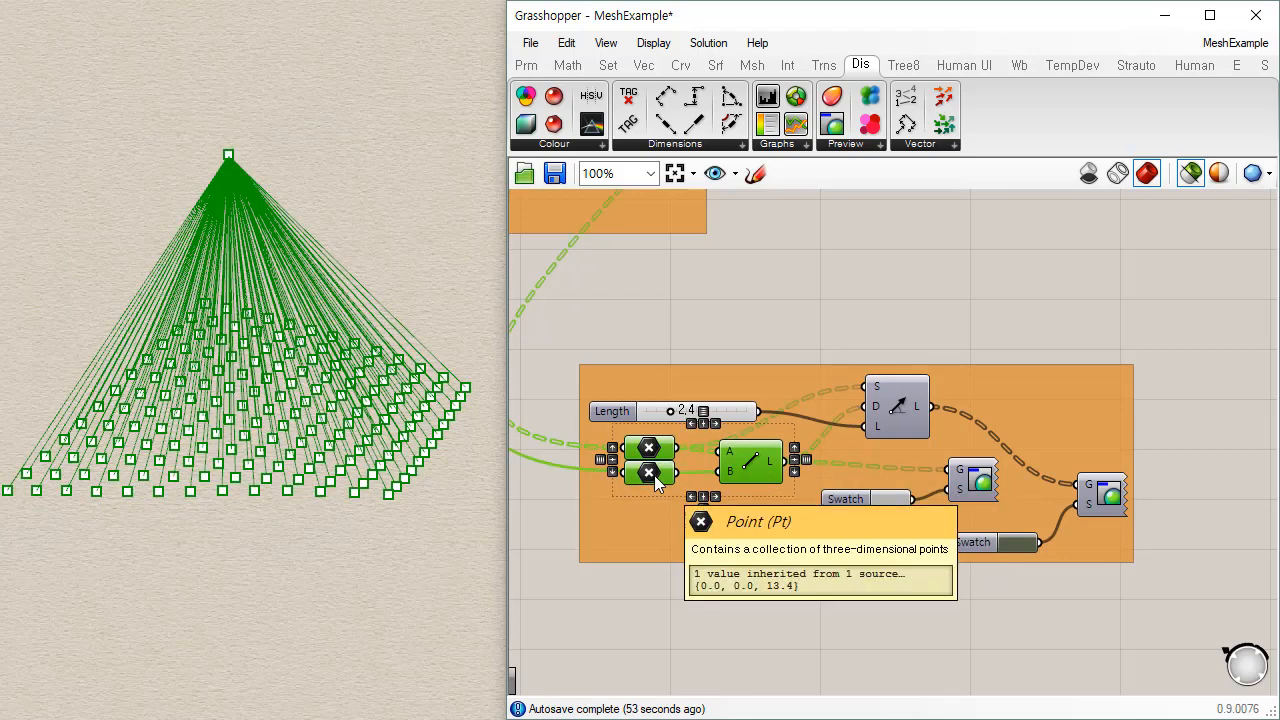
pyautogui.keyDown('shift'); pyautogui.click(896, 408); pyautogui.keyUp('shift')
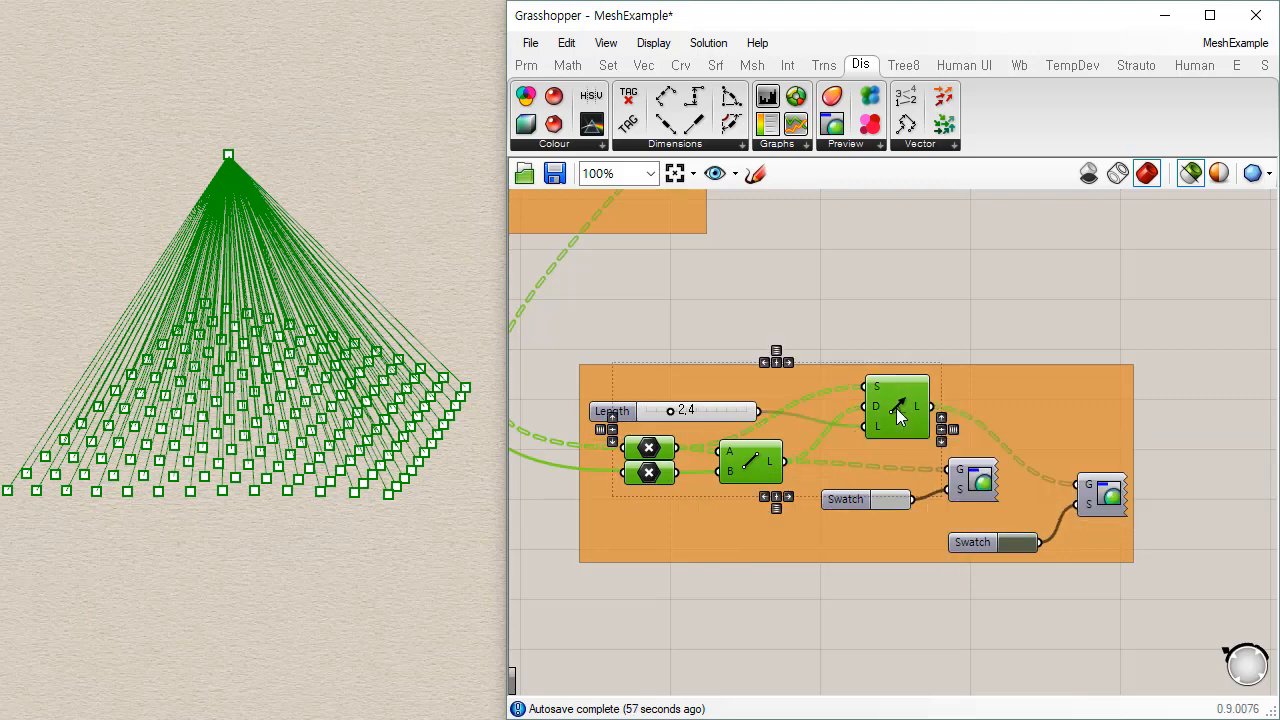
pyautogui.click(949, 642)
# - Examine the output of both swatch-coloured preview components, the Length-driven line component and the Line component
pyautogui.click(972, 482)
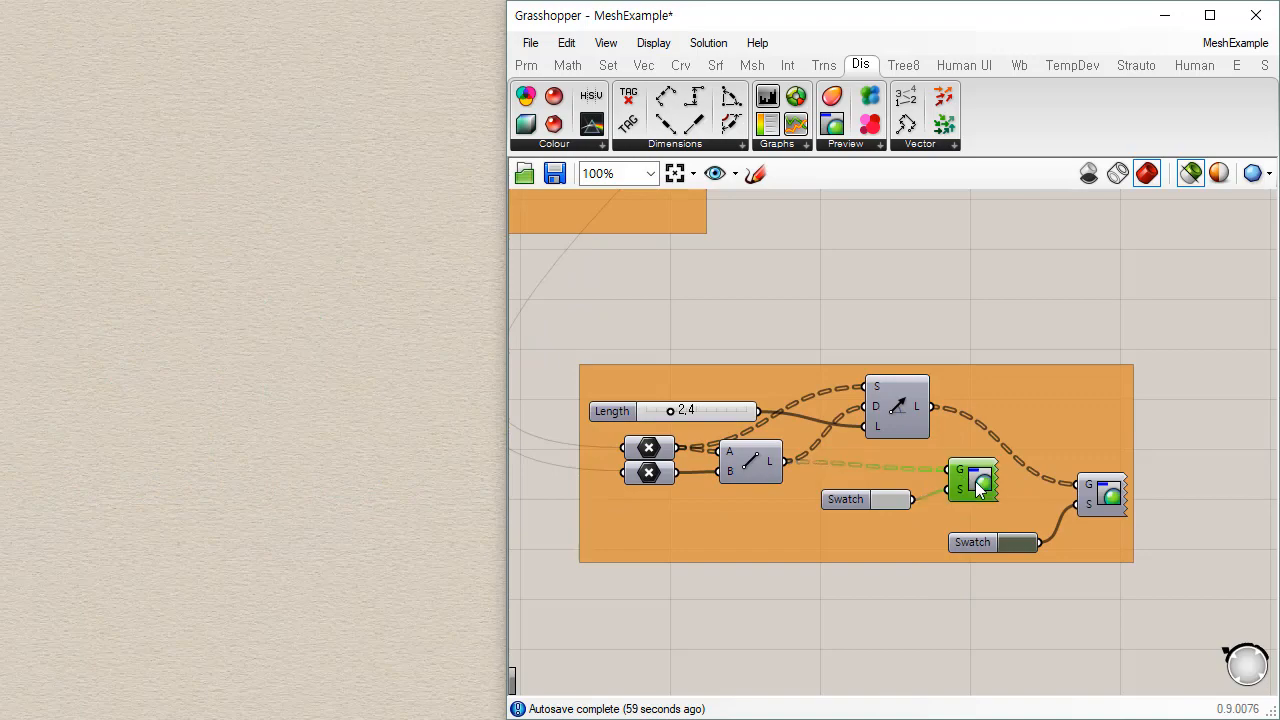
pyautogui.moveTo(410, 490)
pyautogui.mouseDown(button='right')
pyautogui.moveTo(380, 620)
pyautogui.moveTo(369, 517)
pyautogui.moveTo(390, 490)
pyautogui.mouseUp(button='right')
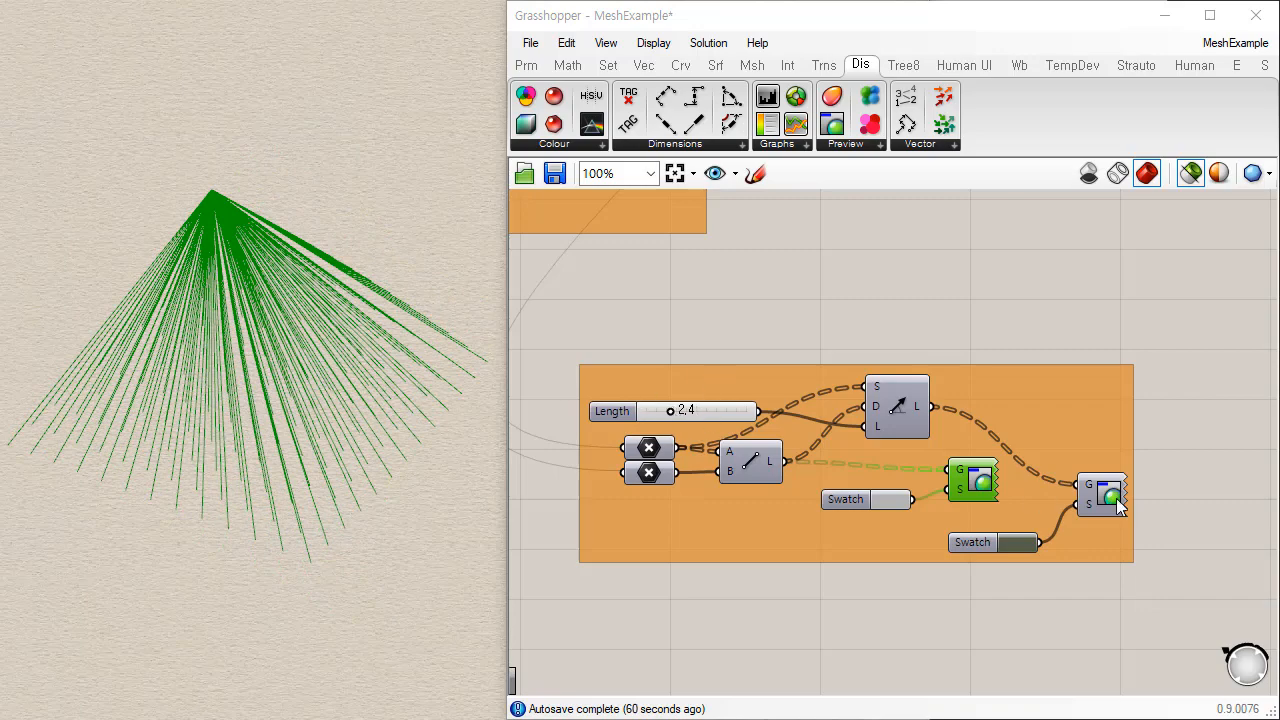
pyautogui.click(1116, 503)
pyautogui.moveTo(223, 403); pyautogui.dragTo(500, 520, button='right')
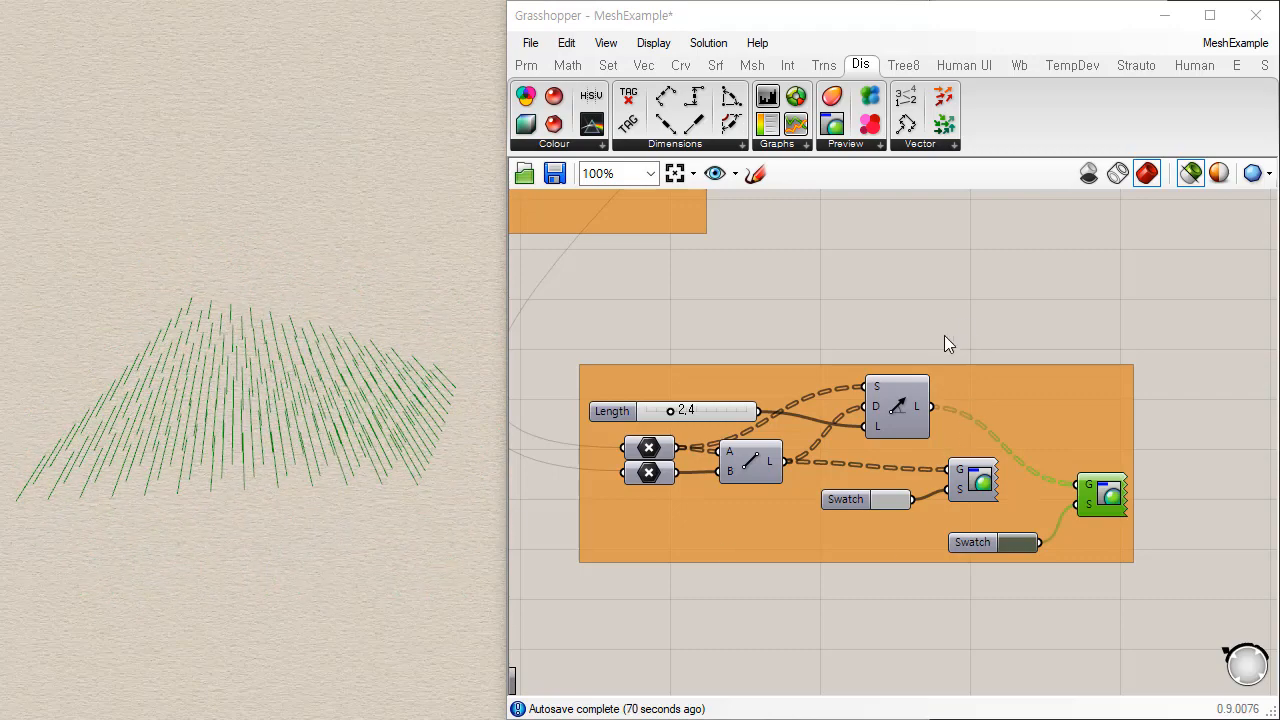
pyautogui.click(893, 420)
pyautogui.click(750, 462)
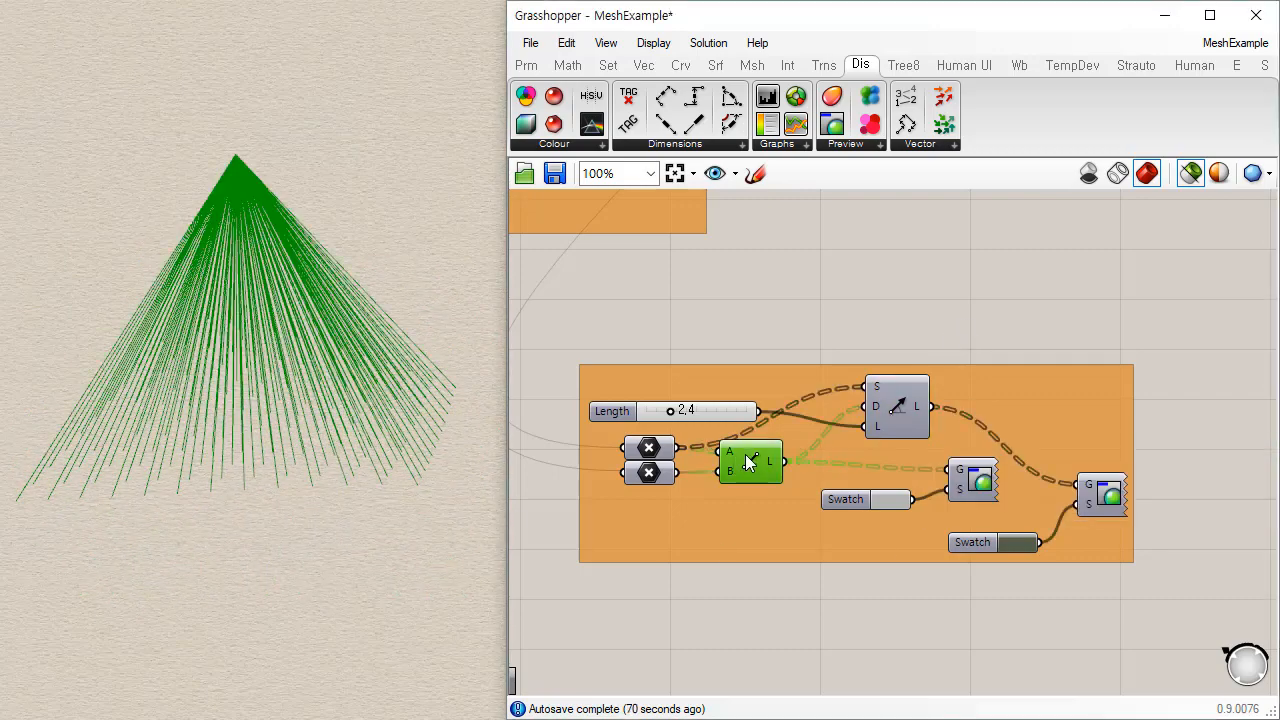
# - Inspect the Unit Vector component and move the face normal vector display group directly above the Vector 2Pt group
pyautogui.moveTo(876, 235); pyautogui.dragTo(880, 550, button='right')
pyautogui.scroll(-2, 880, 550)
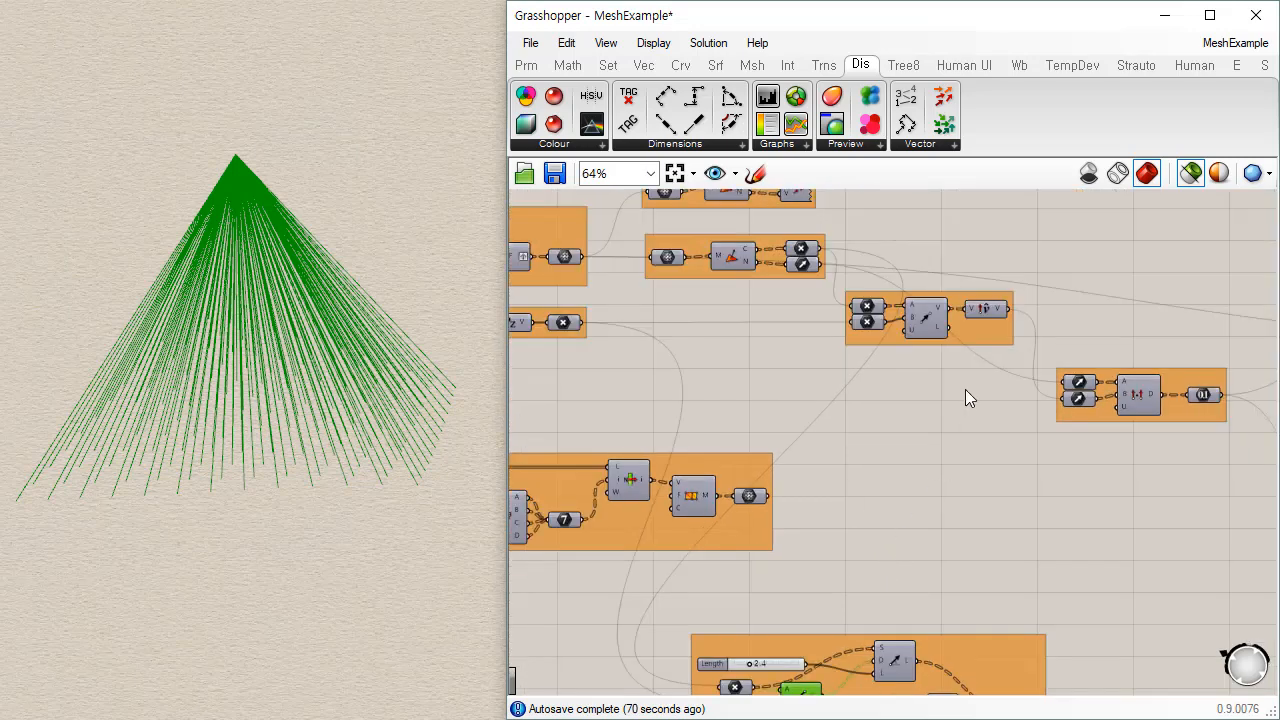
pyautogui.moveTo(1021, 329); pyautogui.dragTo(941, 463, button='right')
pyautogui.scroll(3, 941, 465)
pyautogui.click(876, 421)
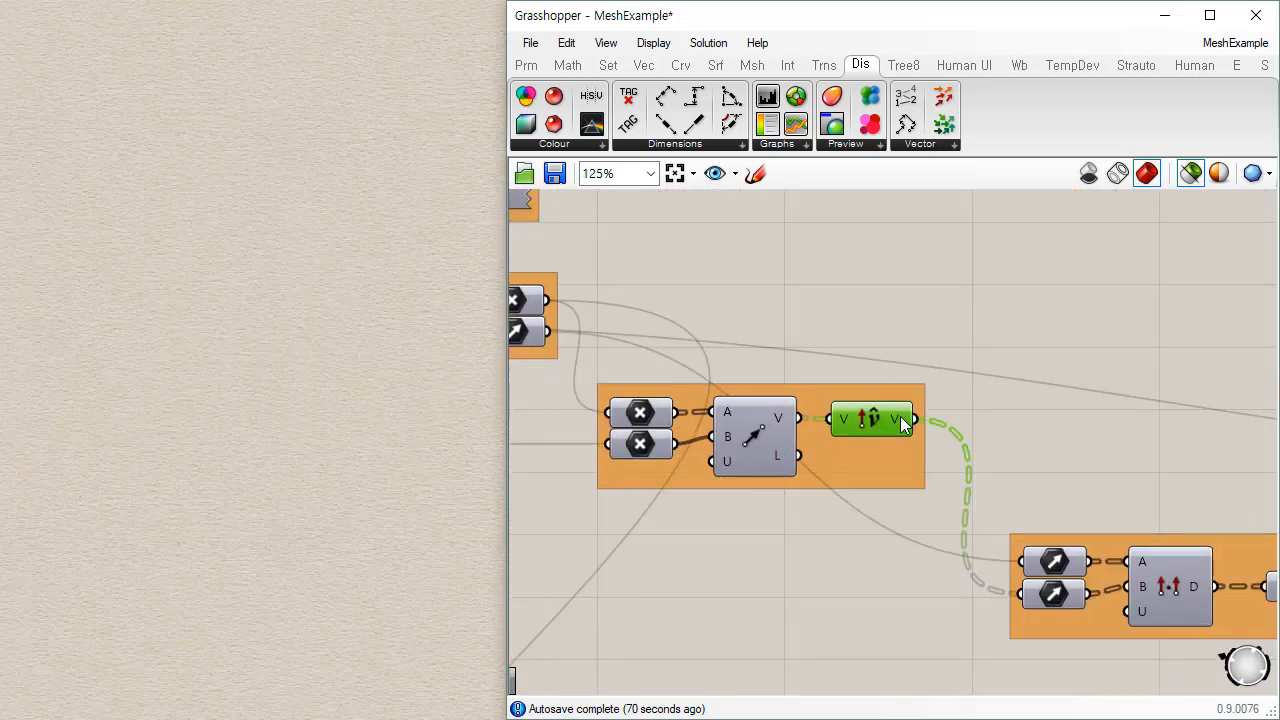
pyautogui.scroll(-2, 900, 418)
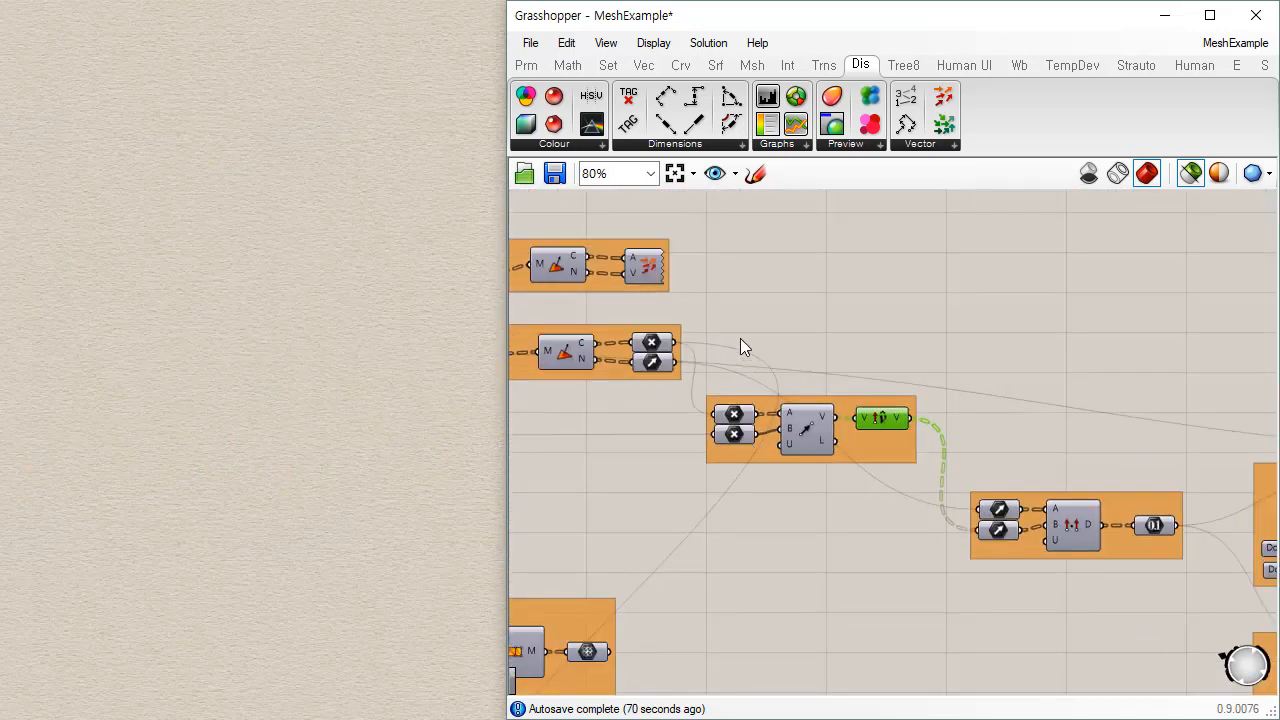
pyautogui.moveTo(741, 340); pyautogui.dragTo(842, 435, button='right')
pyautogui.moveTo(670, 356); pyautogui.dragTo(891, 350)
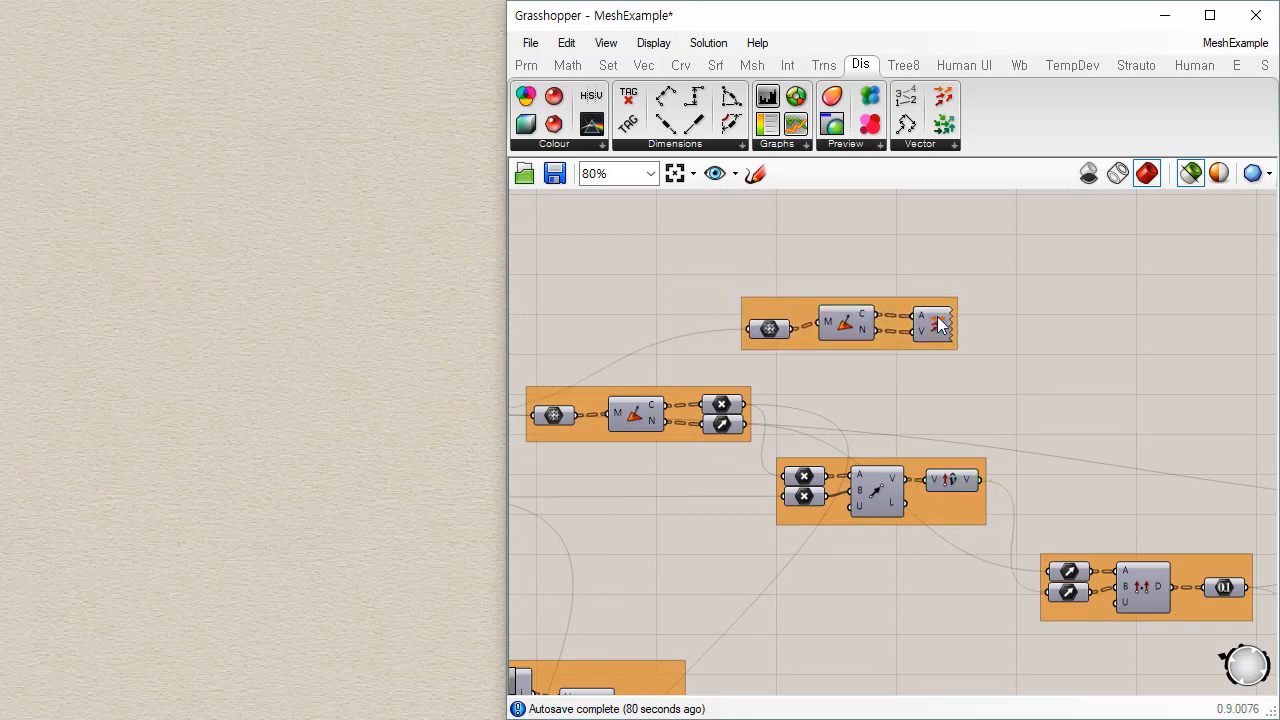
# - Shift the vector display component away from the face normals component and connect the Unit Vector output to its V input
pyautogui.click(987, 328)
pyautogui.moveTo(982, 480); pyautogui.dragTo(962, 328)
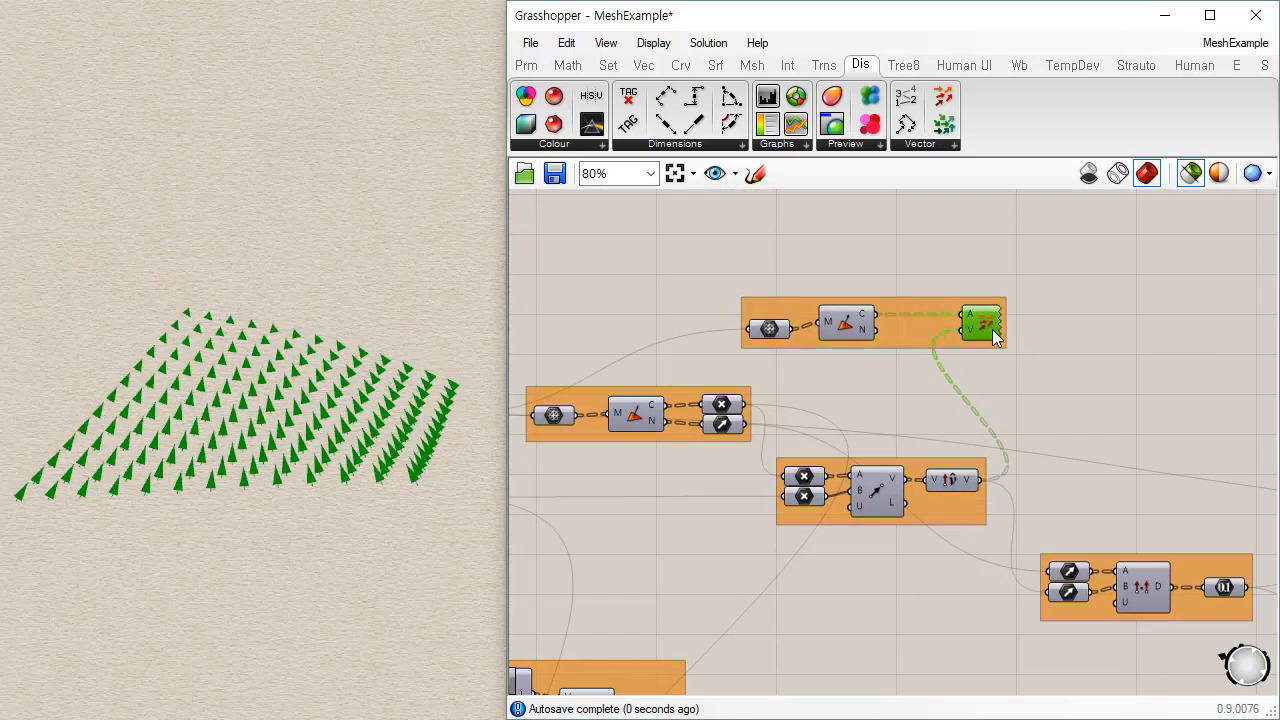
pyautogui.scroll(1, 961, 374)
pyautogui.click(303, 484)
pyautogui.moveTo(303, 484); pyautogui.dragTo(400, 486, button='right')
# - Inspect the Unitize input of Vector 2Pt, both of its point inputs and the Unit Vector component
pyautogui.click(766, 517)
pyautogui.scroll(4, 766, 517)
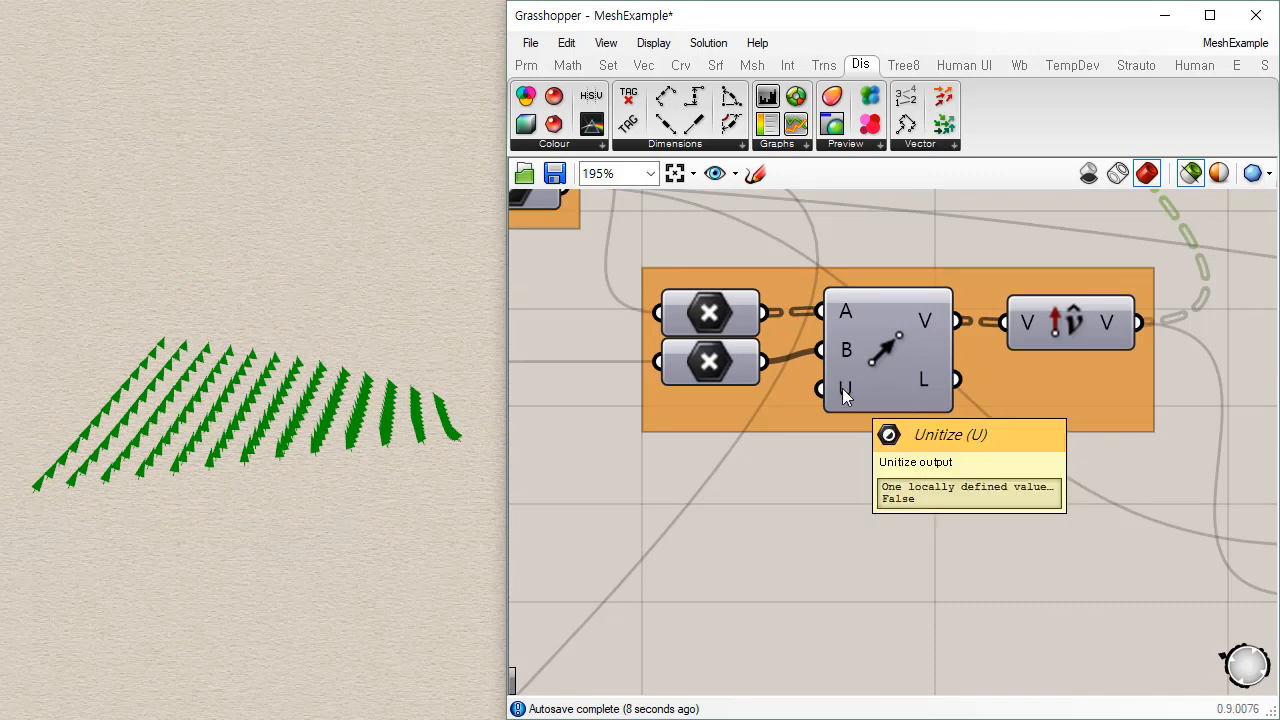
pyautogui.scroll(-3, 963, 603)
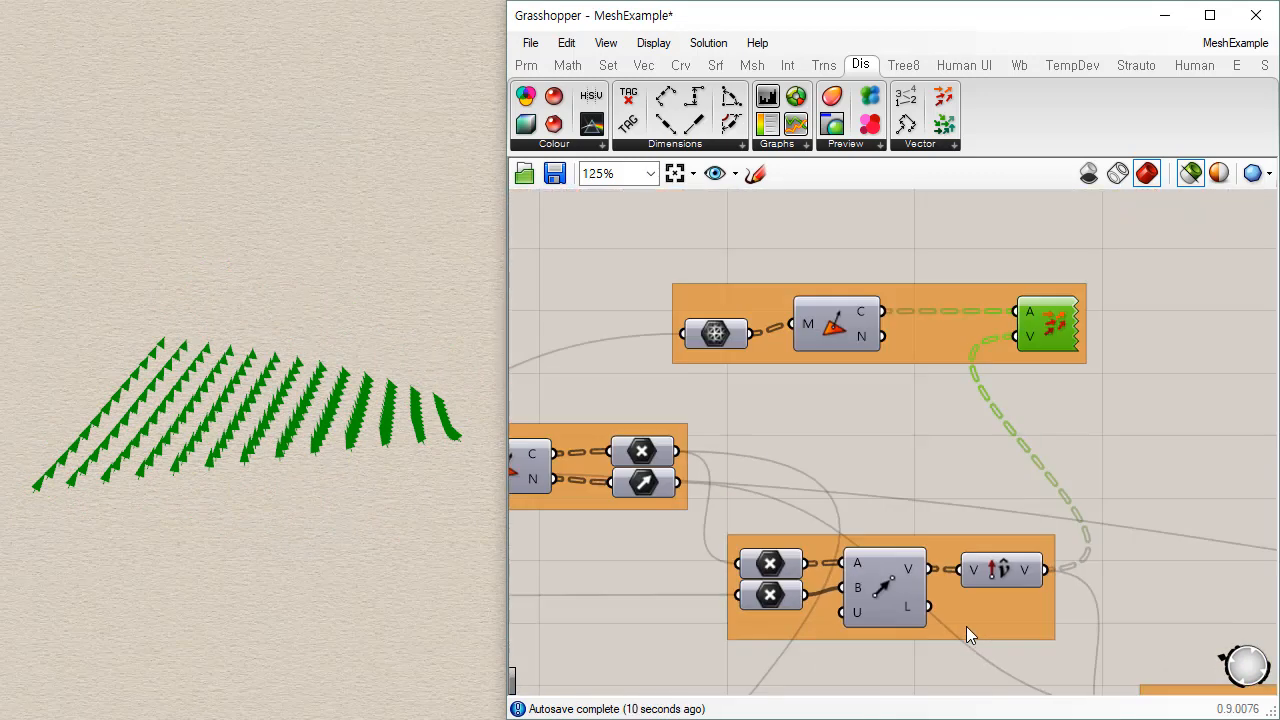
pyautogui.click(978, 578)
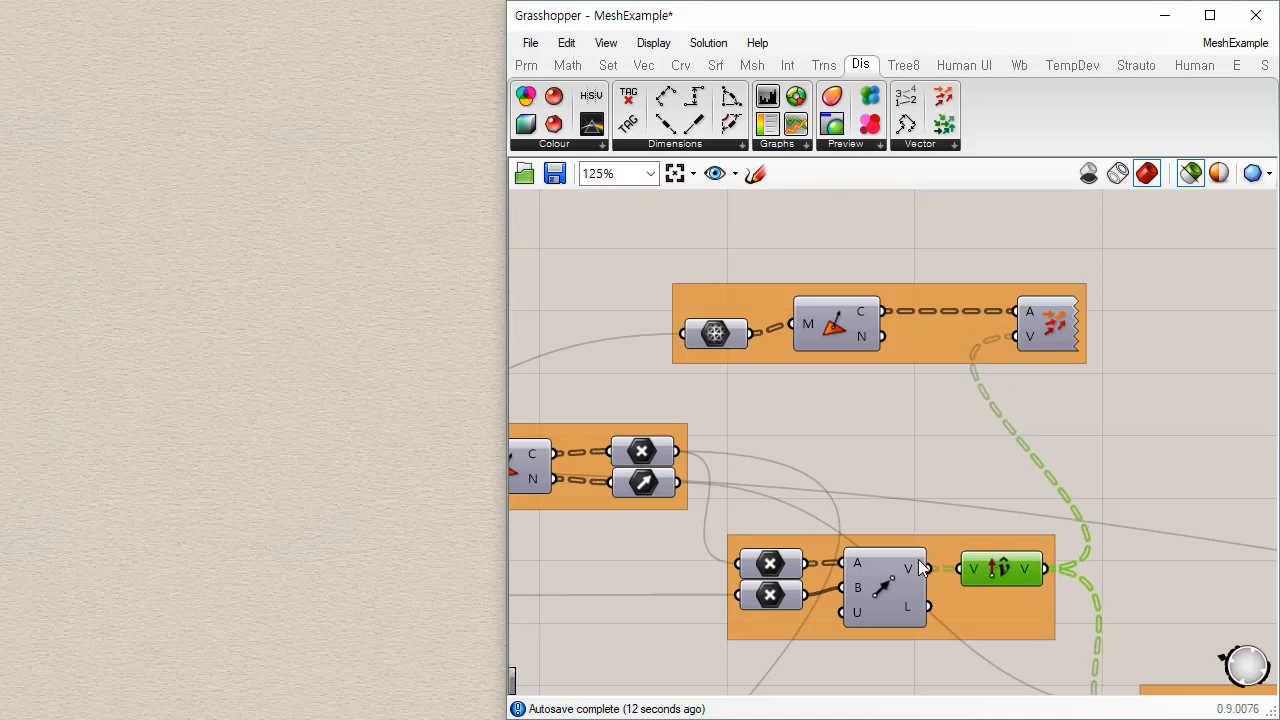
pyautogui.moveTo(910, 572)
pyautogui.moveTo(910, 572); pyautogui.dragTo(806, 306, button='right')
pyautogui.click(670, 354)
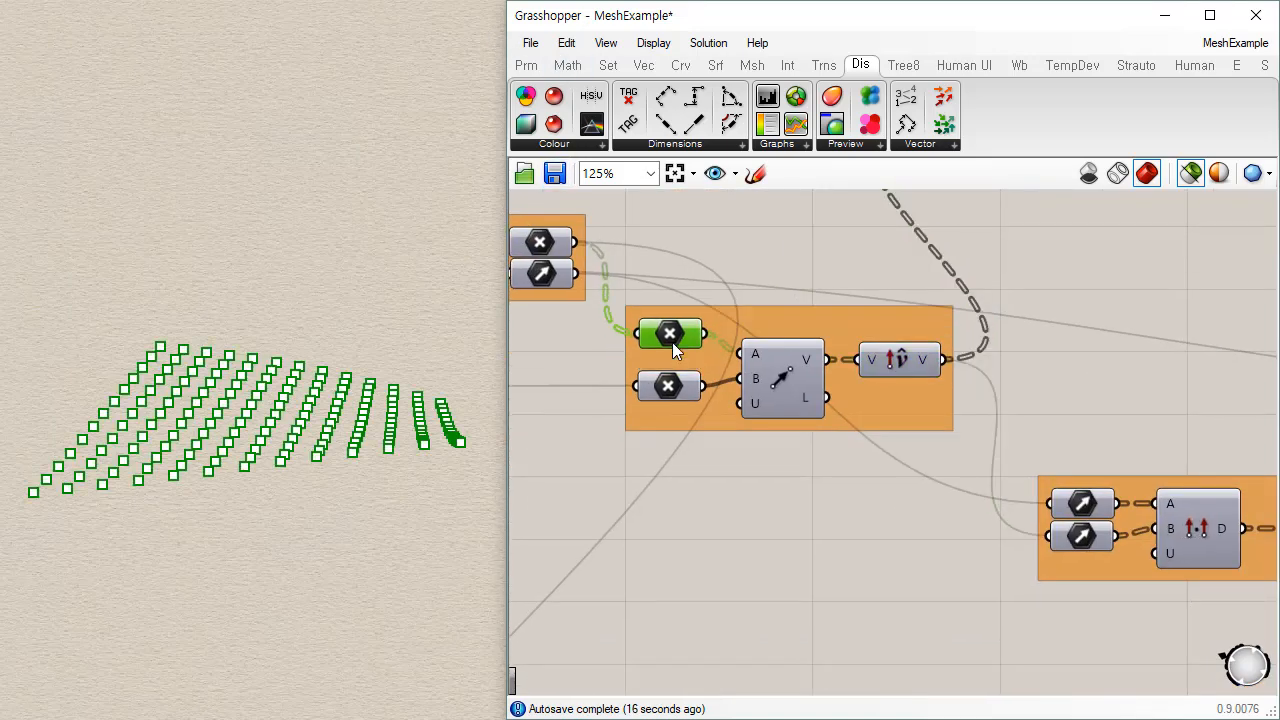
pyautogui.click(683, 389)
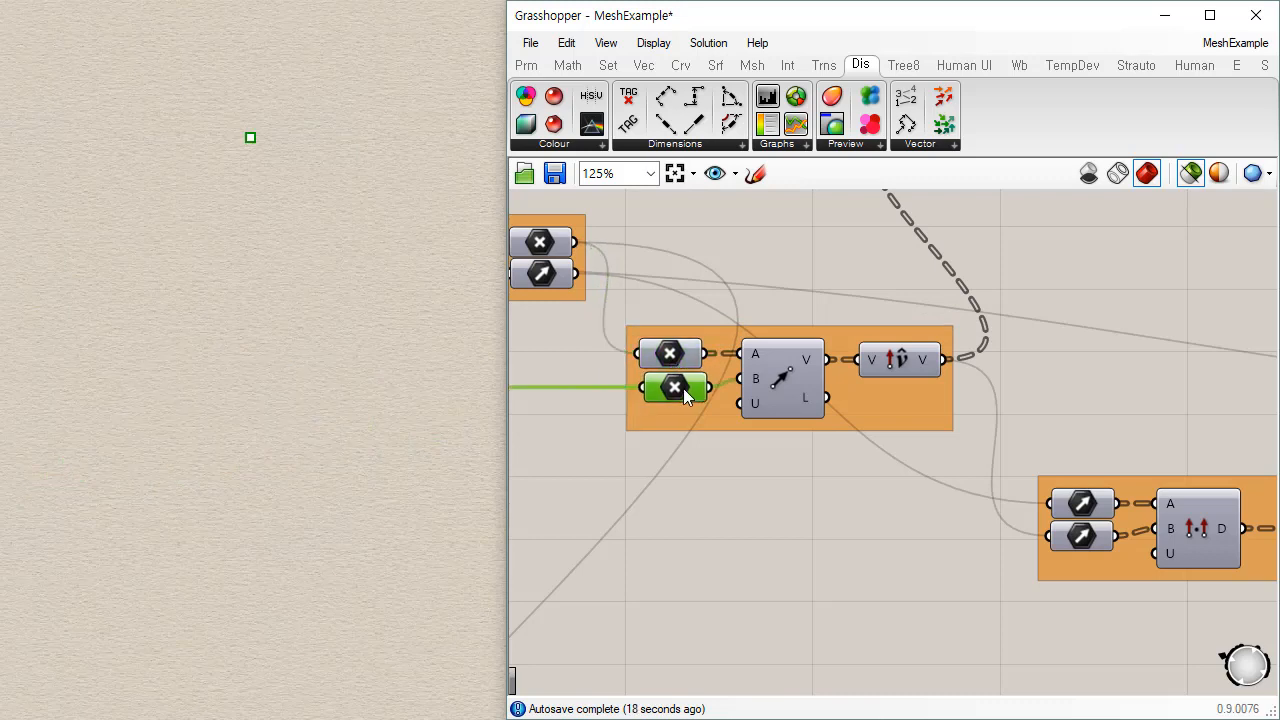
pyautogui.click(897, 360)
# - Add an empty text panel near the Unit Vector component and switch its text to a handwriting-style font
pyautogui.moveTo(919, 297); pyautogui.dragTo(889, 527, button='right')
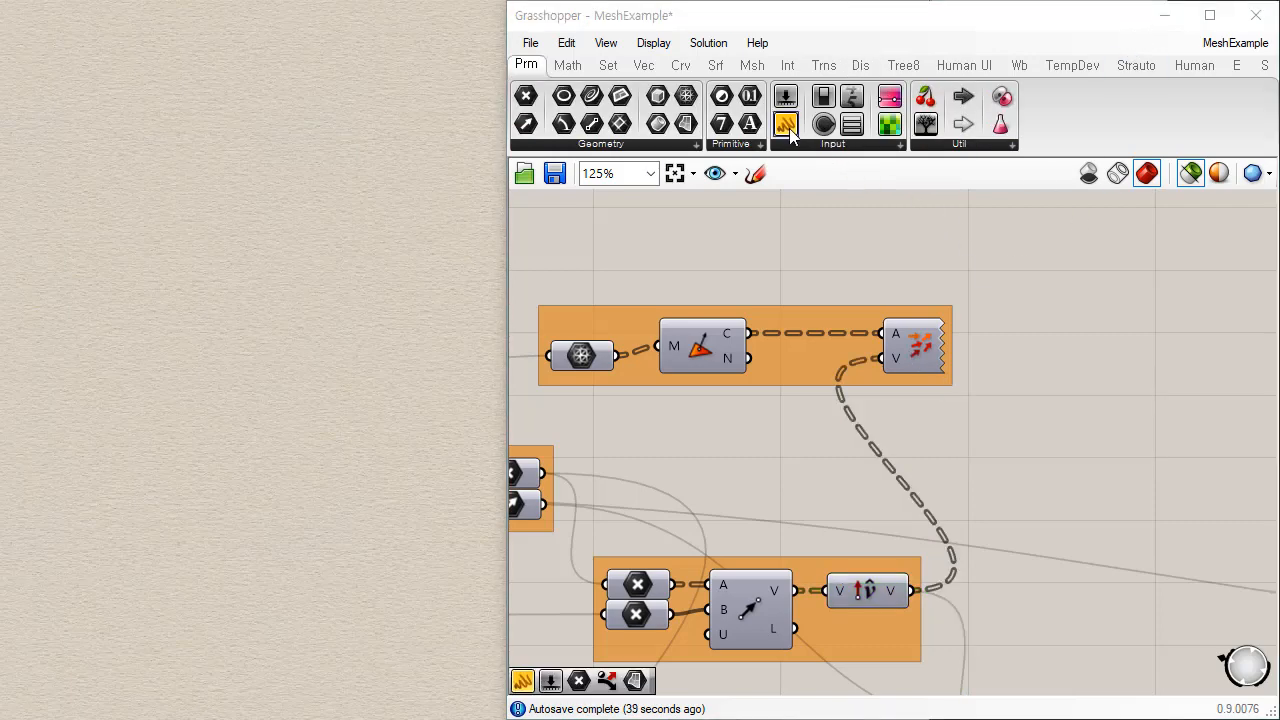
pyautogui.moveTo(889, 96); pyautogui.dragTo(1055, 492)
pyautogui.moveTo(986, 588); pyautogui.dragTo(884, 462, button='right')
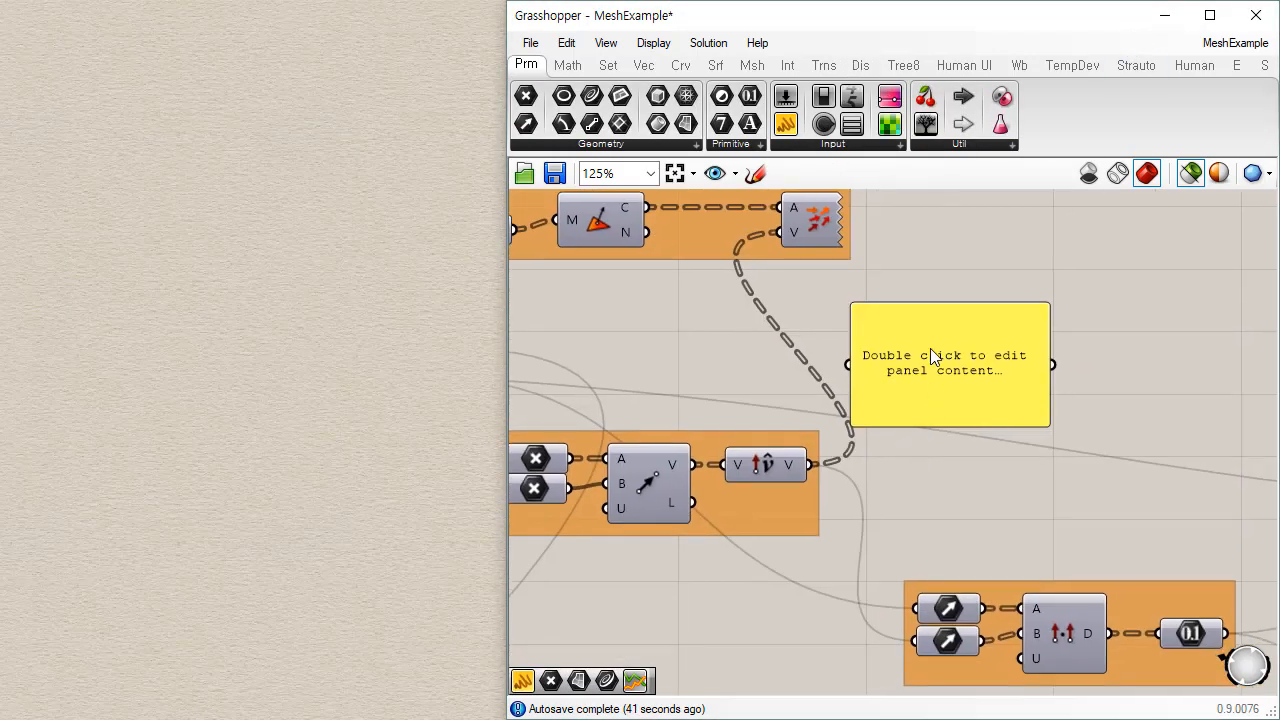
pyautogui.rightClick(932, 354)
pyautogui.moveTo(1120, 591)
pyautogui.click(1185, 592)
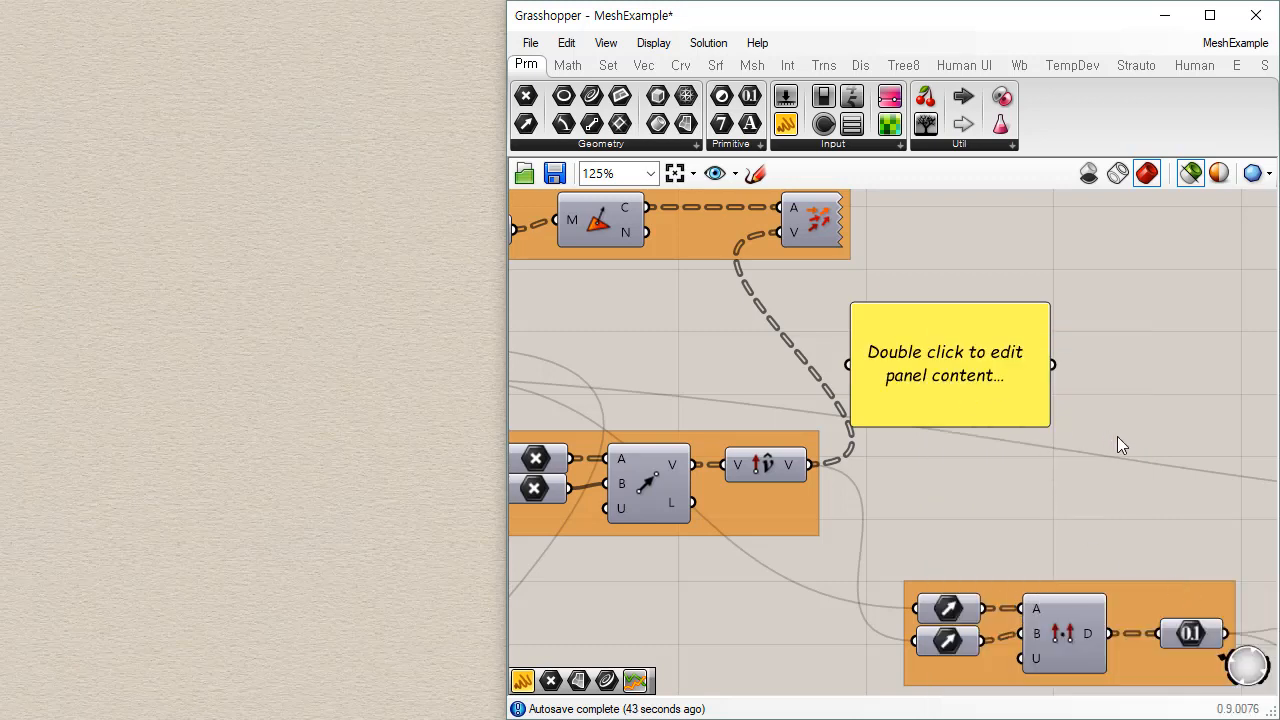
# - Enlarge the panel, place it beside the Unit Vector component and feed it the unit vector output
pyautogui.moveTo(1046, 424); pyautogui.dragTo(1174, 609)
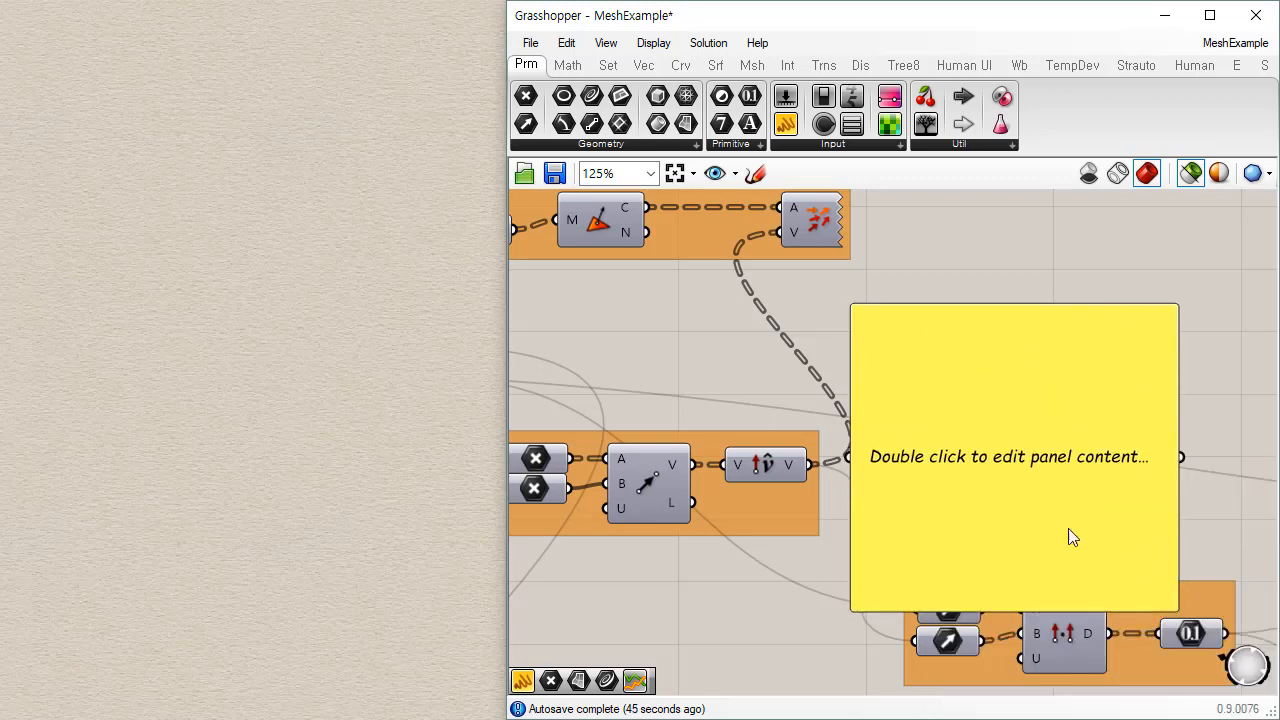
pyautogui.moveTo(1071, 532); pyautogui.dragTo(1122, 490)
pyautogui.moveTo(771, 465)
pyautogui.mouseDown()
pyautogui.moveTo(796, 465)
pyautogui.moveTo(779, 465)
pyautogui.mouseUp()
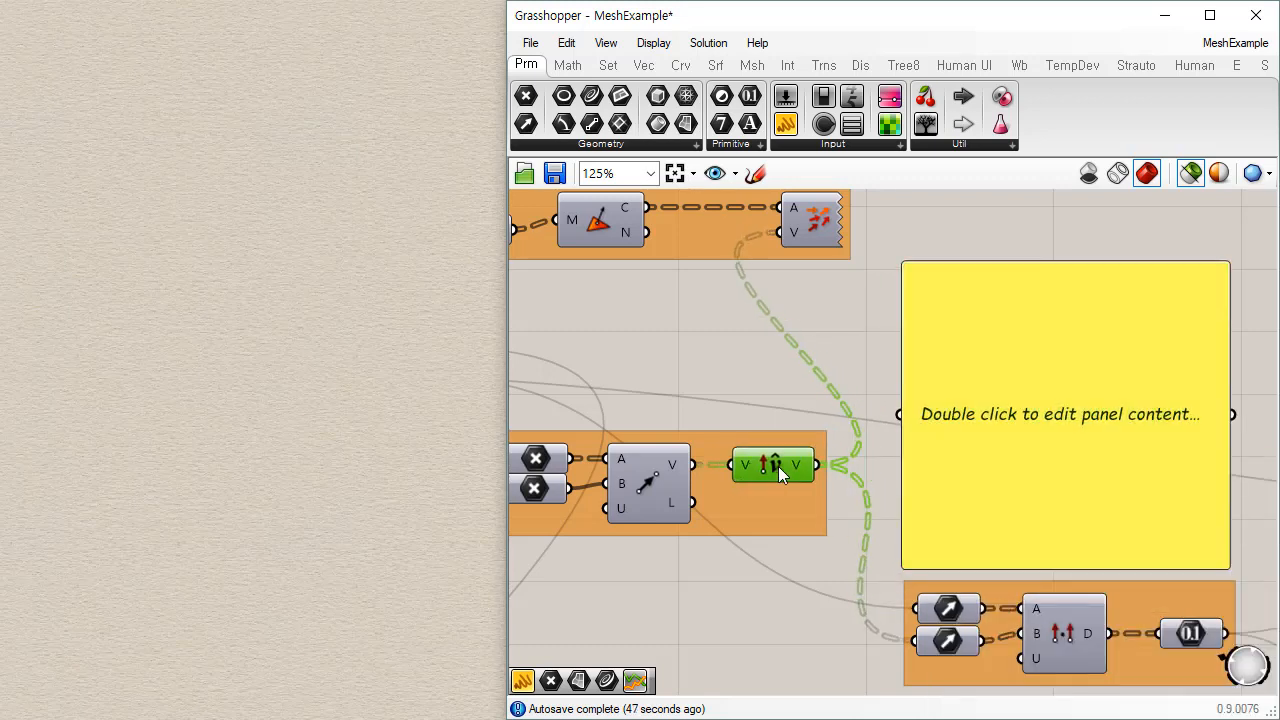
pyautogui.rightClick(745, 470)
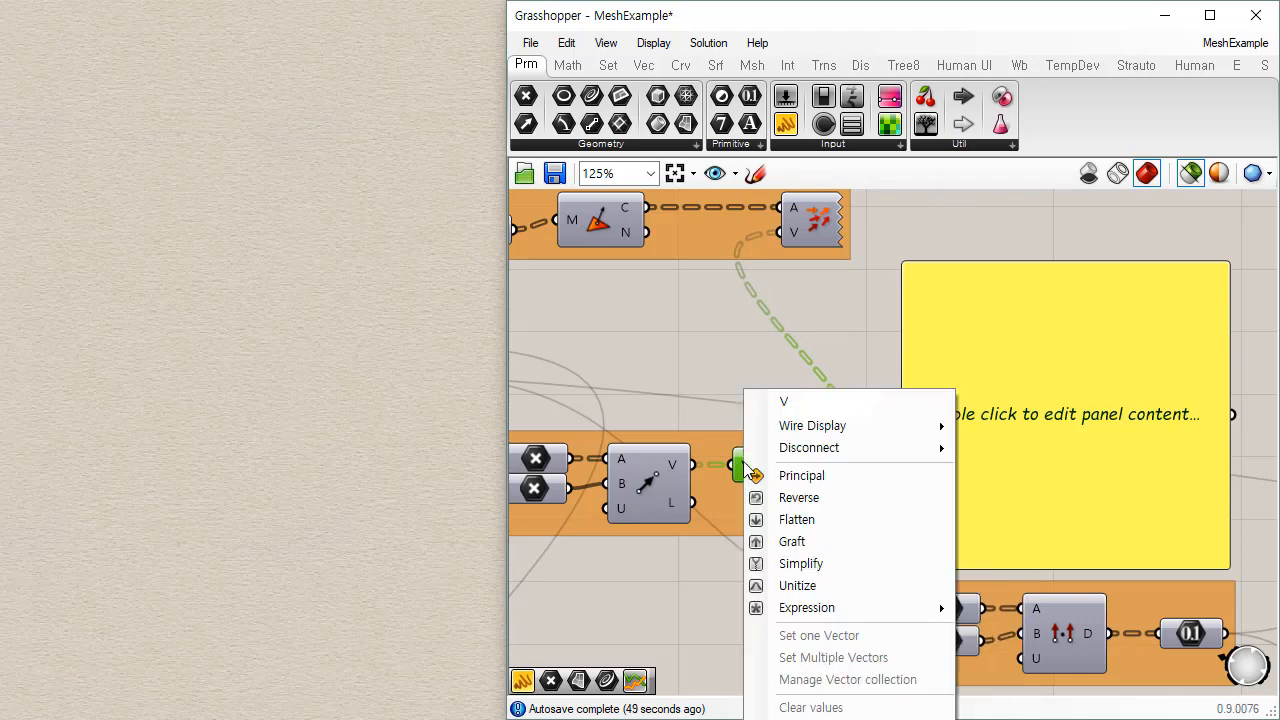
pyautogui.click(742, 321)
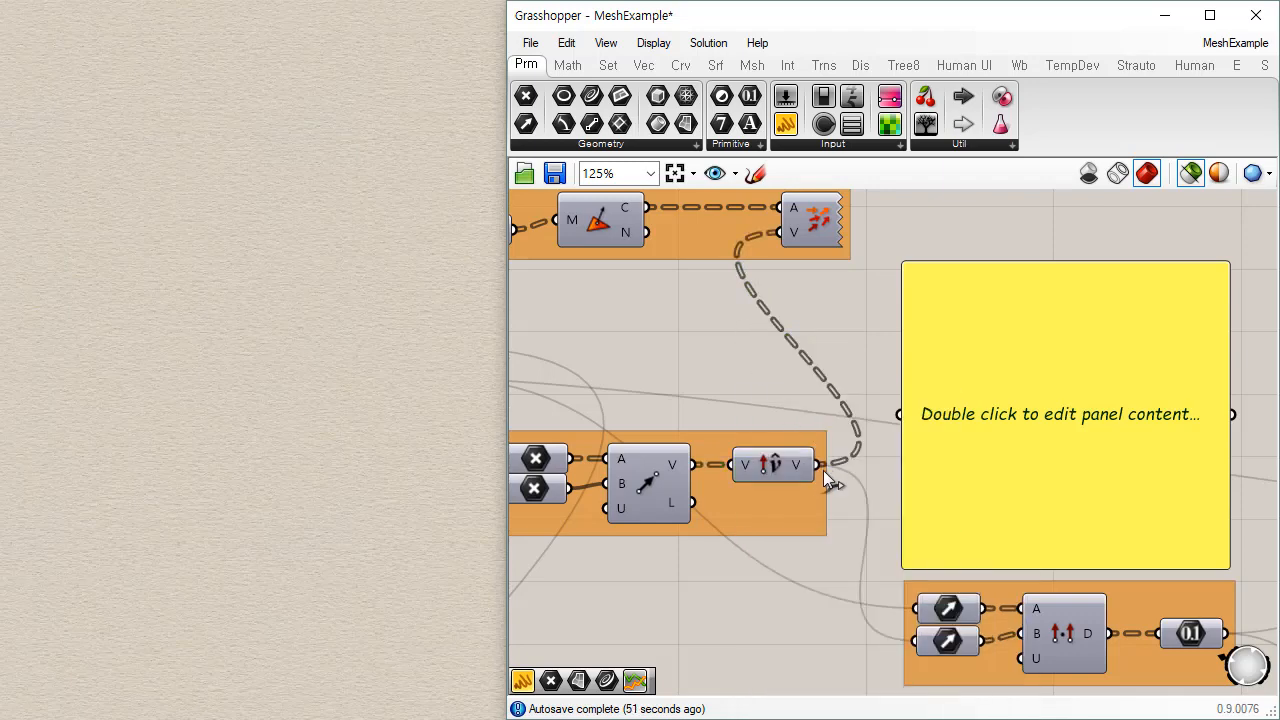
pyautogui.moveTo(924, 404); pyautogui.dragTo(905, 416)
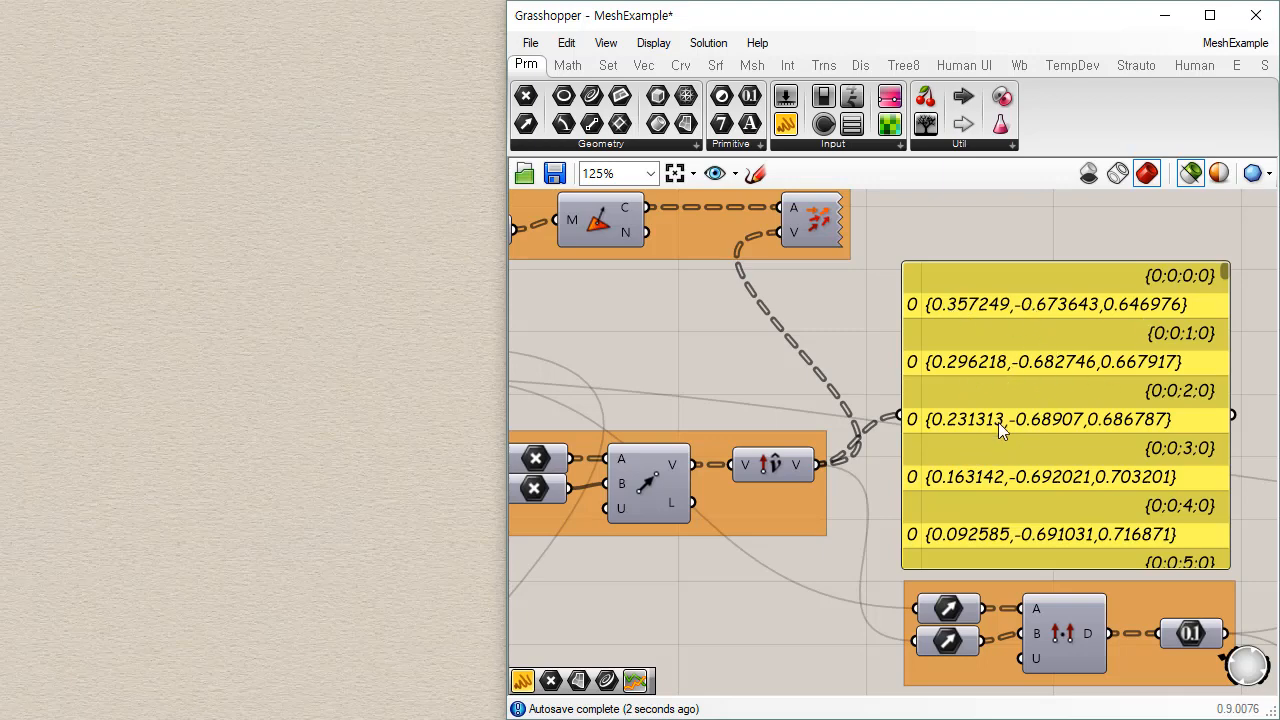
# - Set the Unitize input of Vector 2Pt to True and return it to False, leaving the component in place
pyautogui.scroll(-2, 998, 422)
pyautogui.scroll(2, 896, 497)
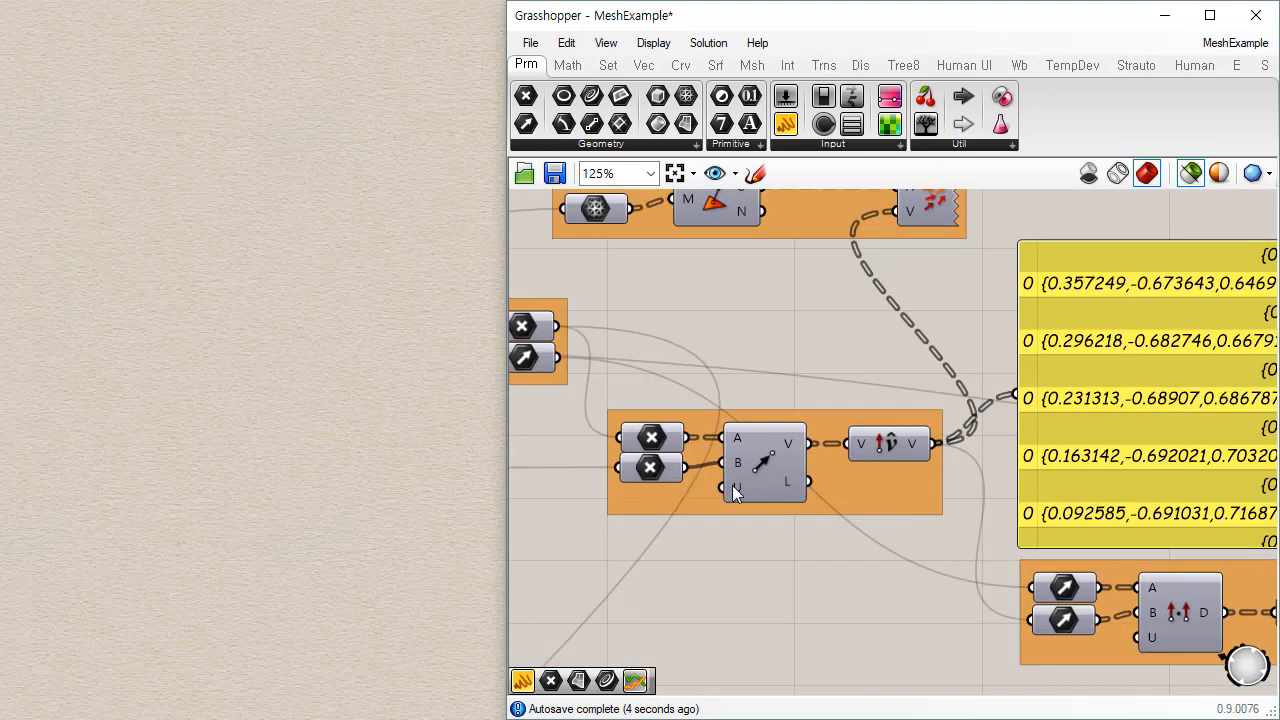
pyautogui.rightClick(741, 486)
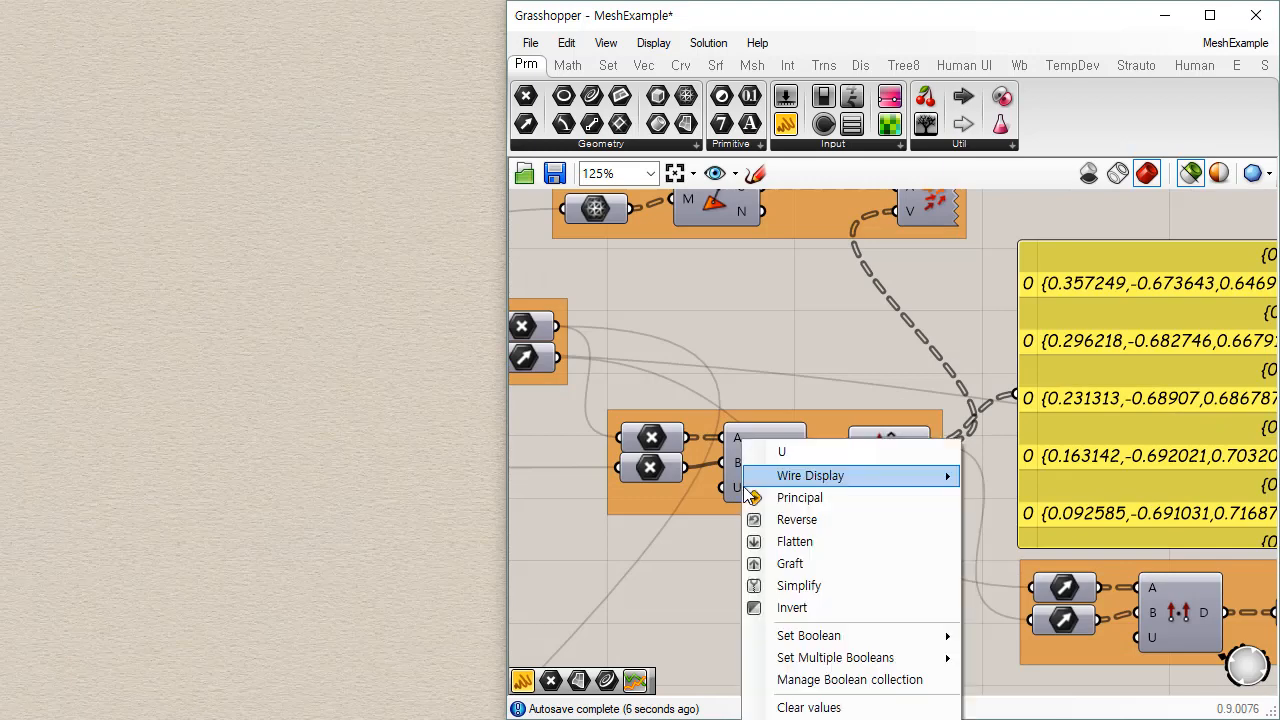
pyautogui.moveTo(829, 645)
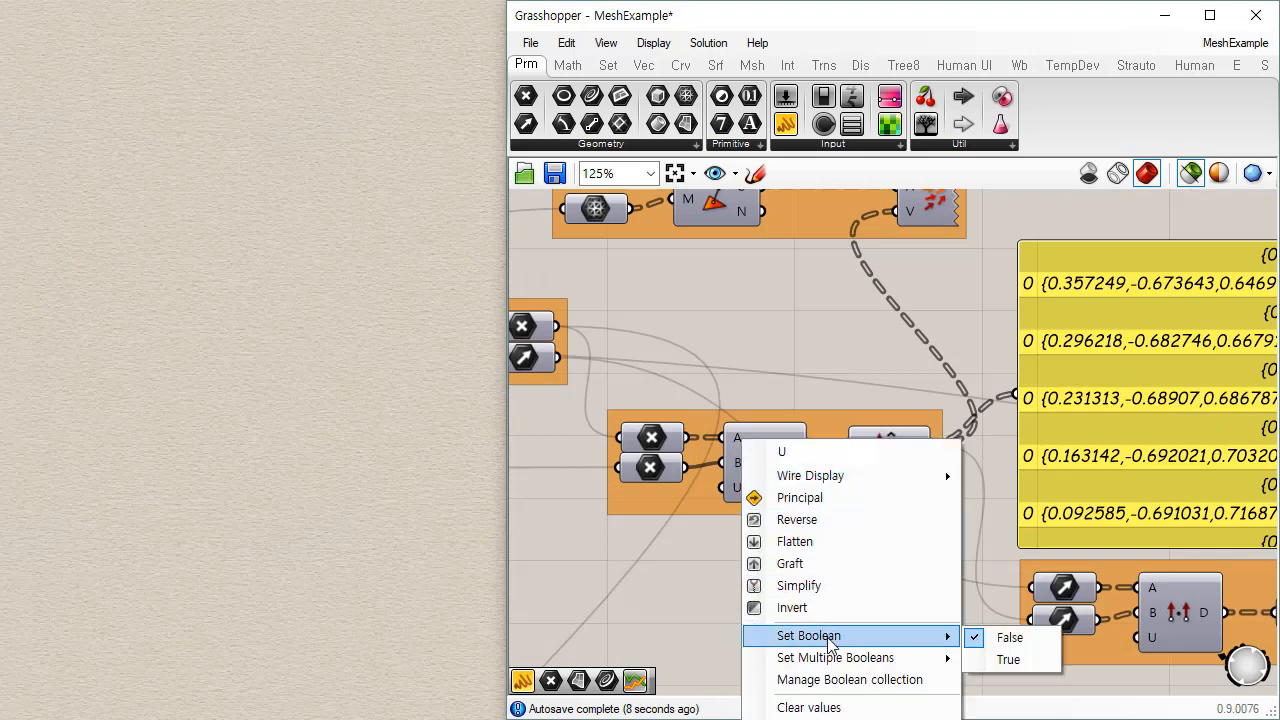
pyautogui.click(1012, 665)
pyautogui.moveTo(989, 609); pyautogui.dragTo(867, 589, button='right')
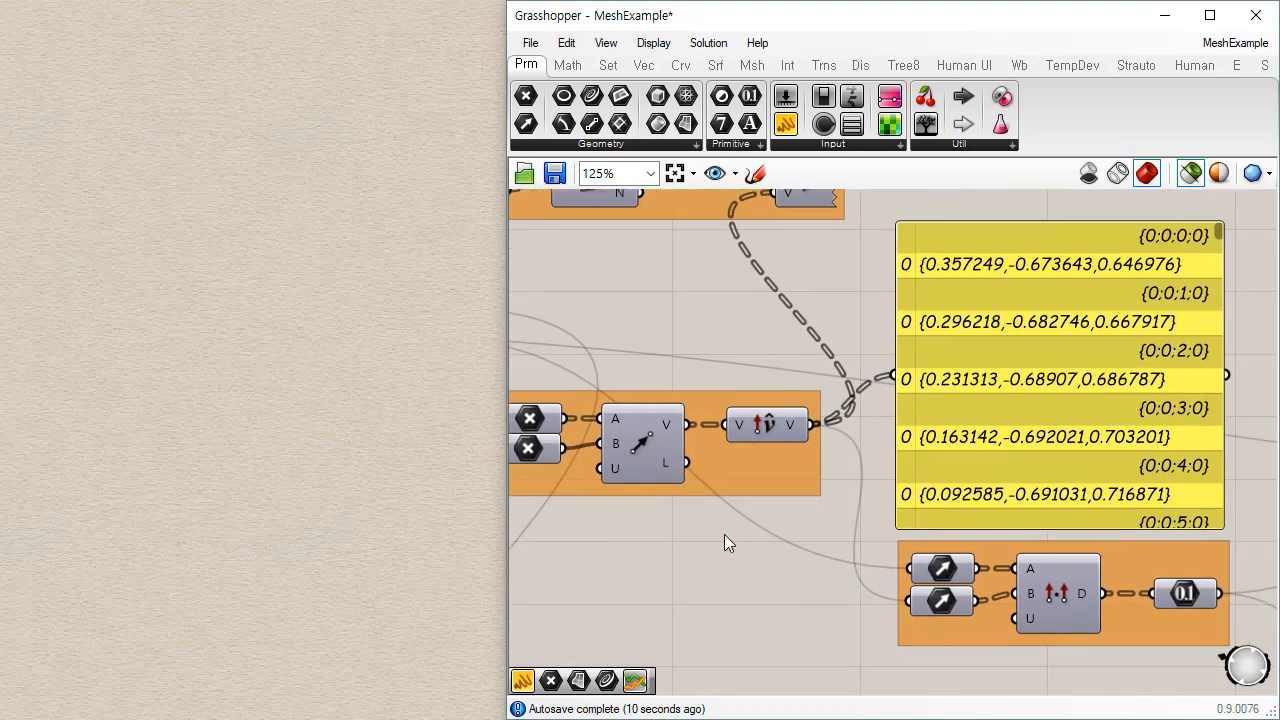
pyautogui.rightClick(619, 468)
pyautogui.moveTo(716, 640)
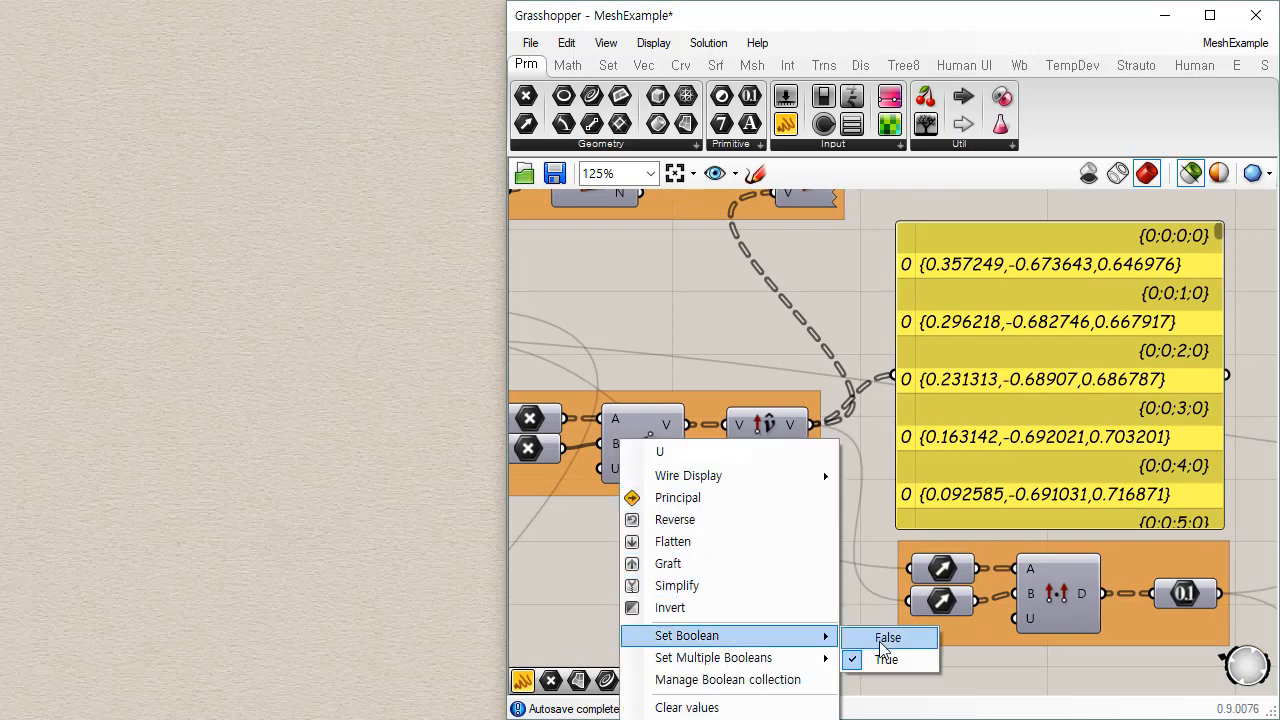
pyautogui.click(884, 640)
pyautogui.moveTo(634, 451)
pyautogui.mouseDown()
pyautogui.moveTo(645, 444)
pyautogui.moveTo(635, 447)
pyautogui.mouseUp()
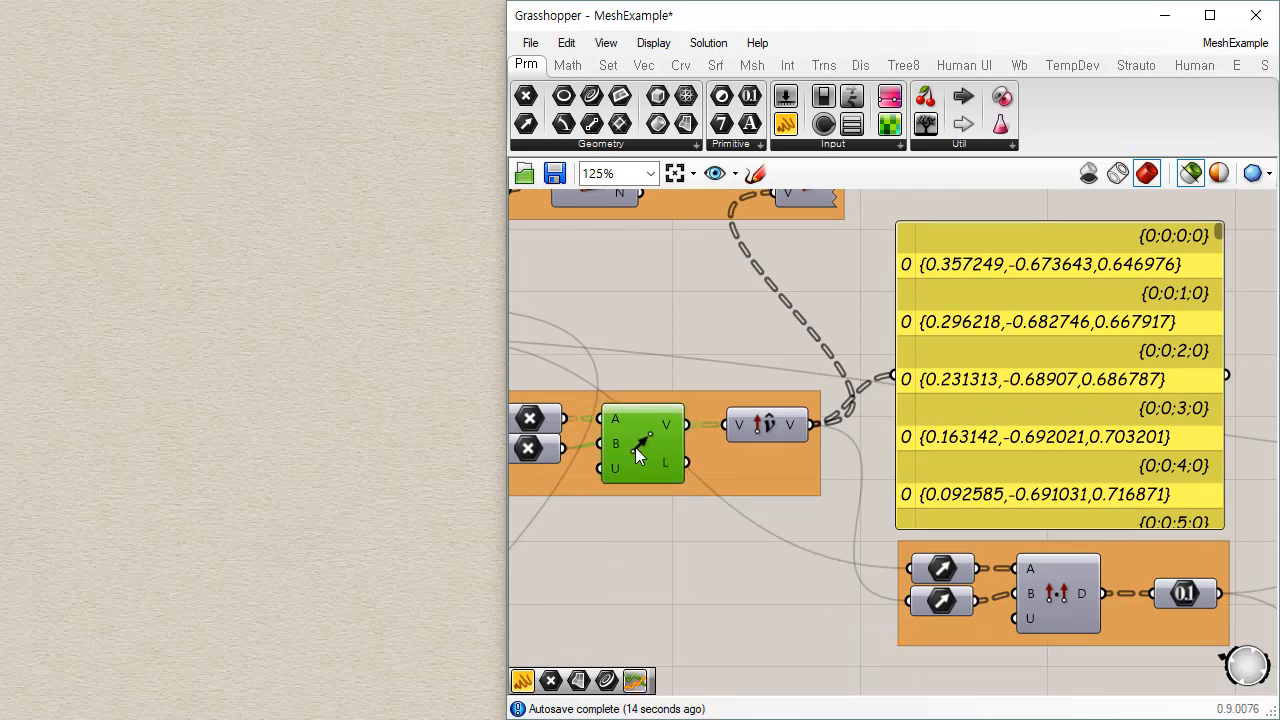
pyautogui.hotkey('ctrl', 'z')
# - Feed the text panel one after another with both Vector 2Pt point inputs, its vector output and the Unit Vector output
pyautogui.moveTo(615, 426)
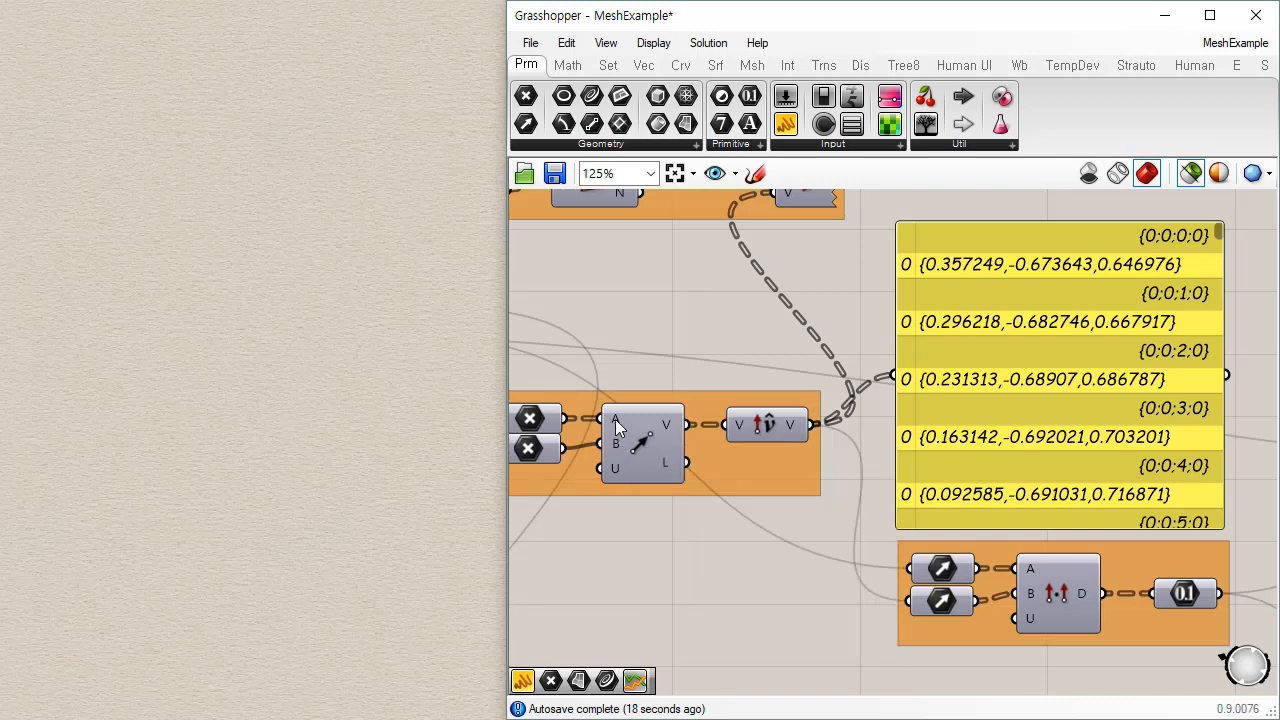
pyautogui.moveTo(641, 449)
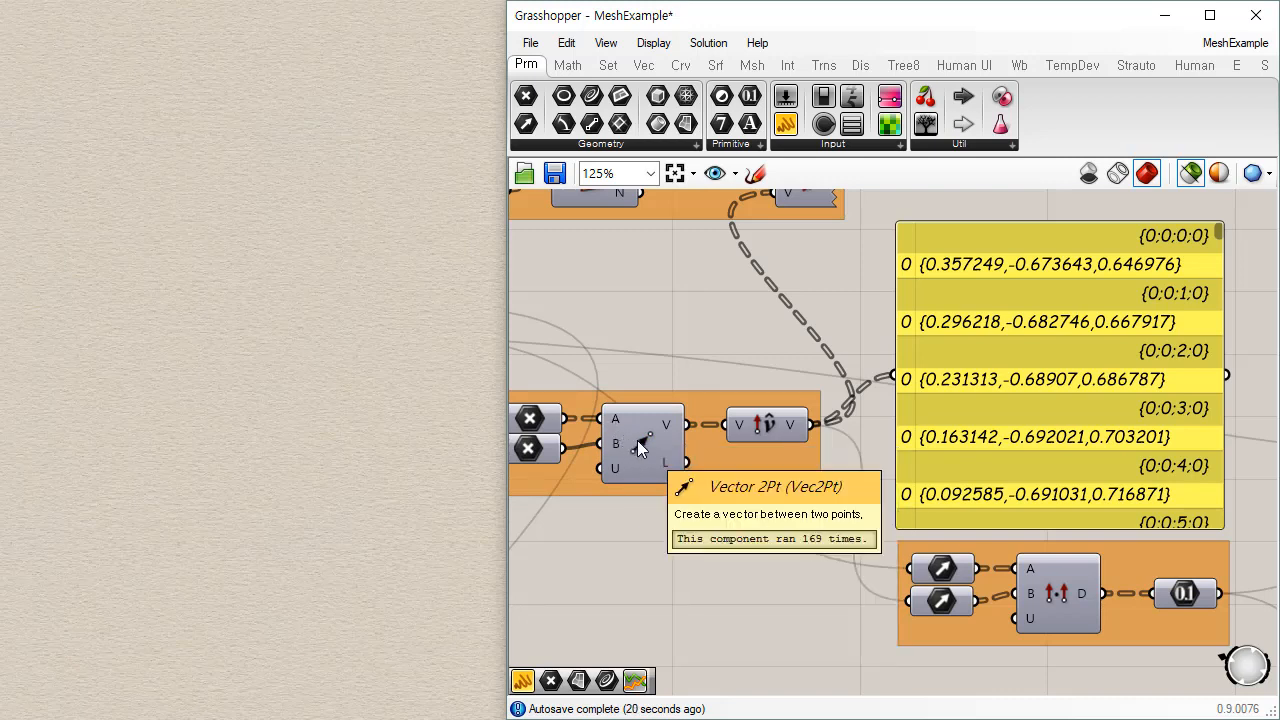
pyautogui.moveTo(567, 420); pyautogui.dragTo(898, 390)
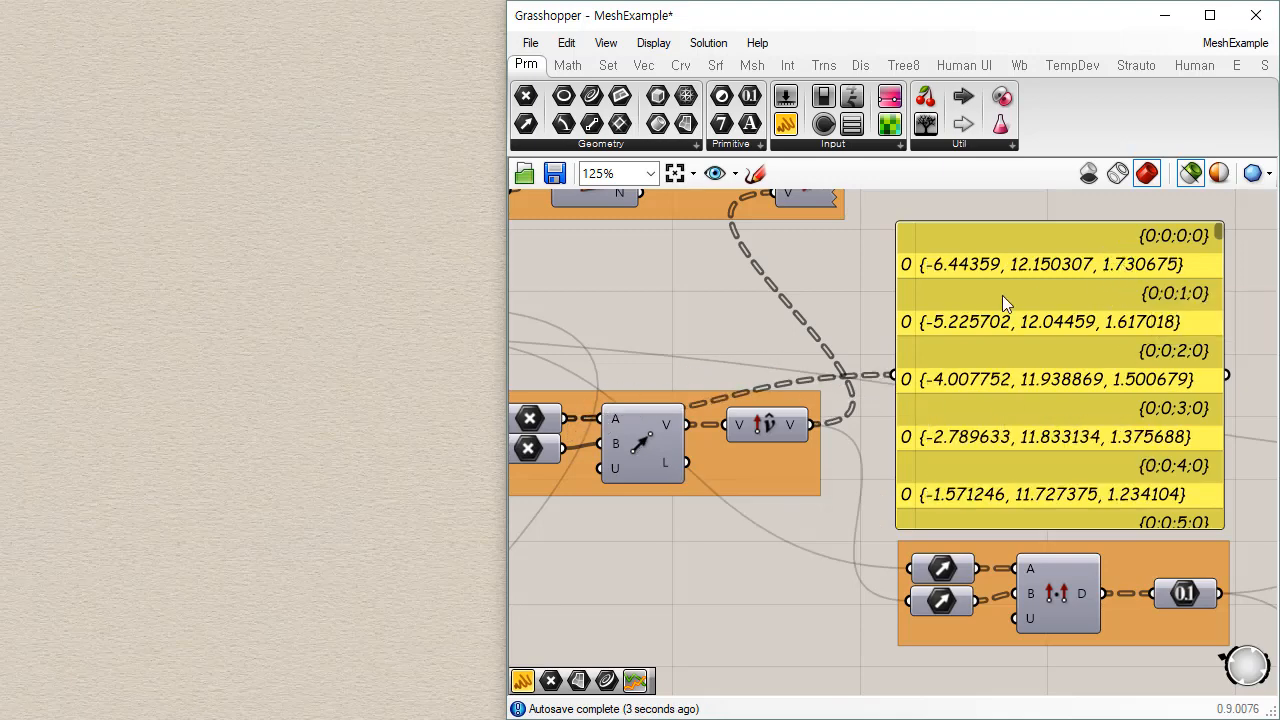
pyautogui.moveTo(564, 449); pyautogui.dragTo(894, 375)
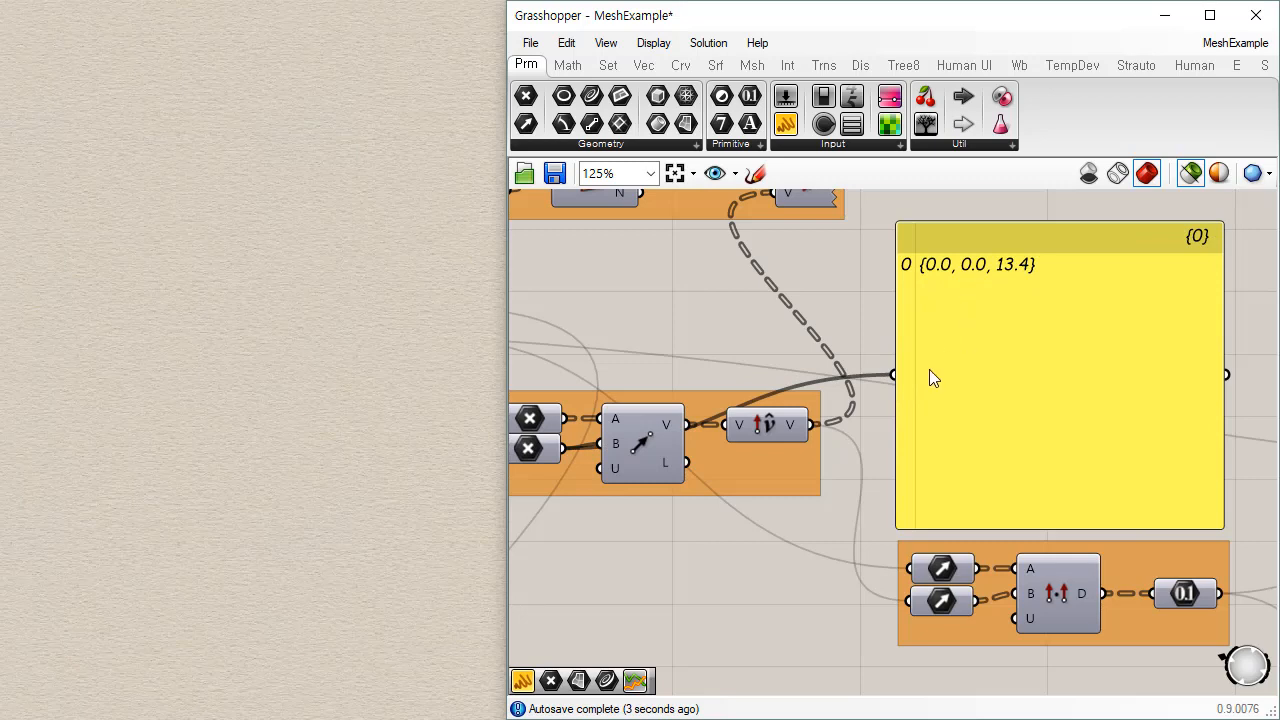
pyautogui.moveTo(688, 425); pyautogui.dragTo(891, 370)
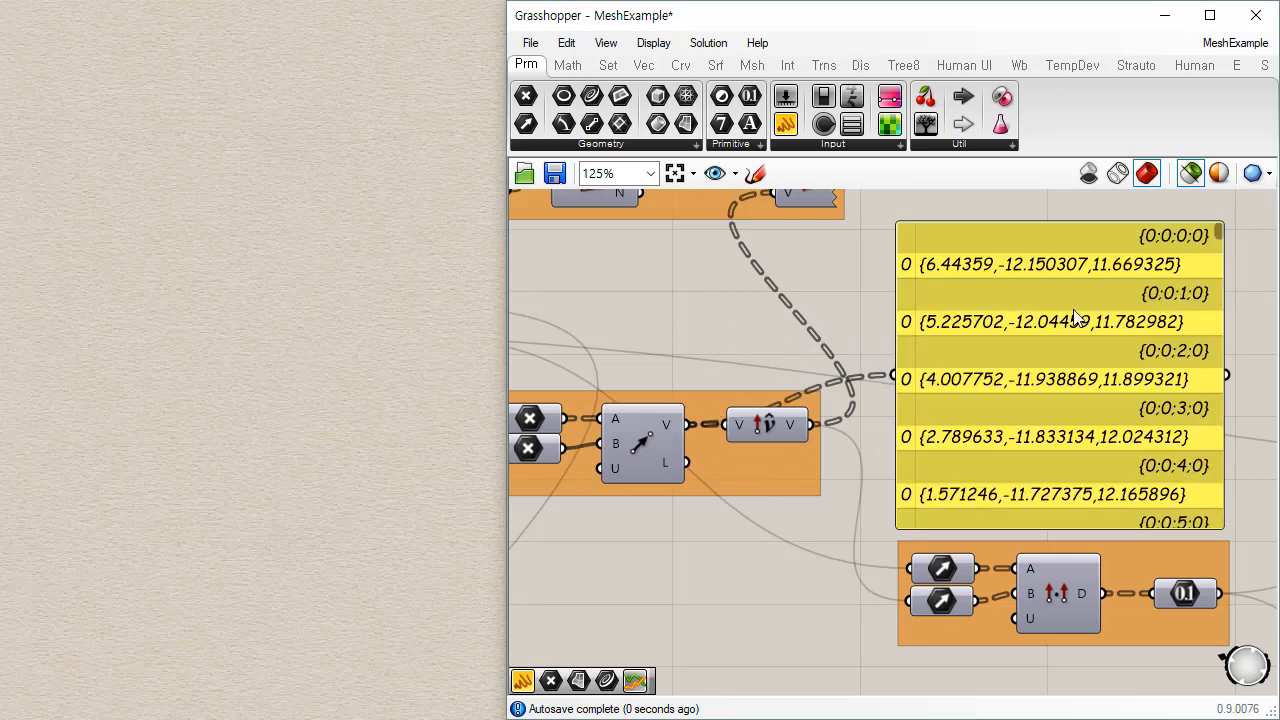
pyautogui.moveTo(769, 427)
pyautogui.mouseDown()
pyautogui.moveTo(791, 448)
pyautogui.moveTo(783, 428)
pyautogui.mouseUp()
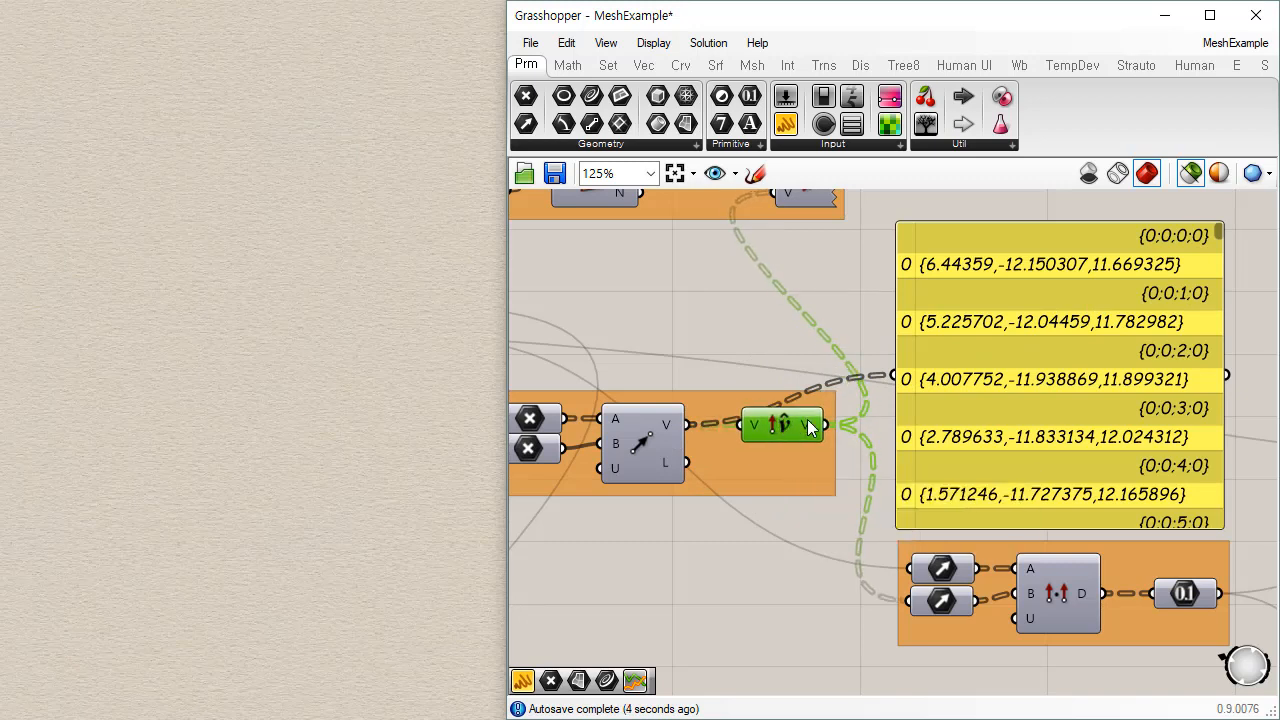
pyautogui.click(819, 537)
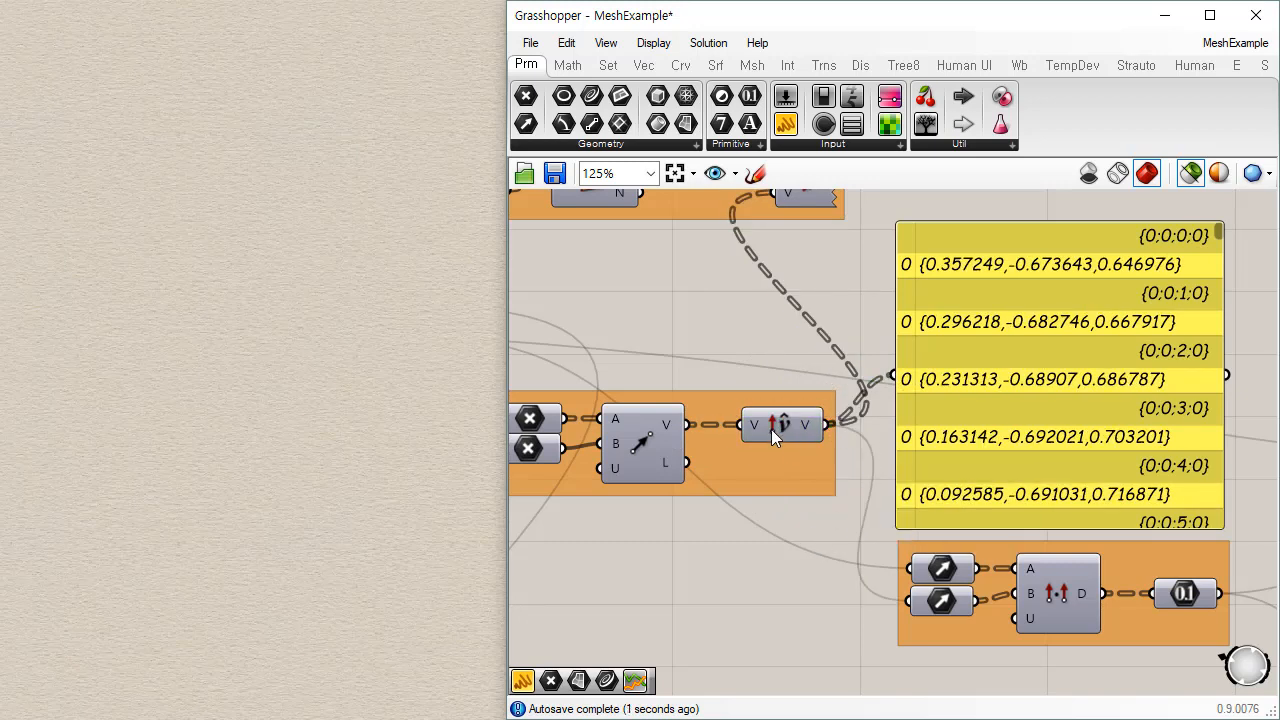
# - Feed the panel the Vector 2Pt vector output and set that component's Unitize input to True
pyautogui.moveTo(771, 429); pyautogui.dragTo(903, 358)
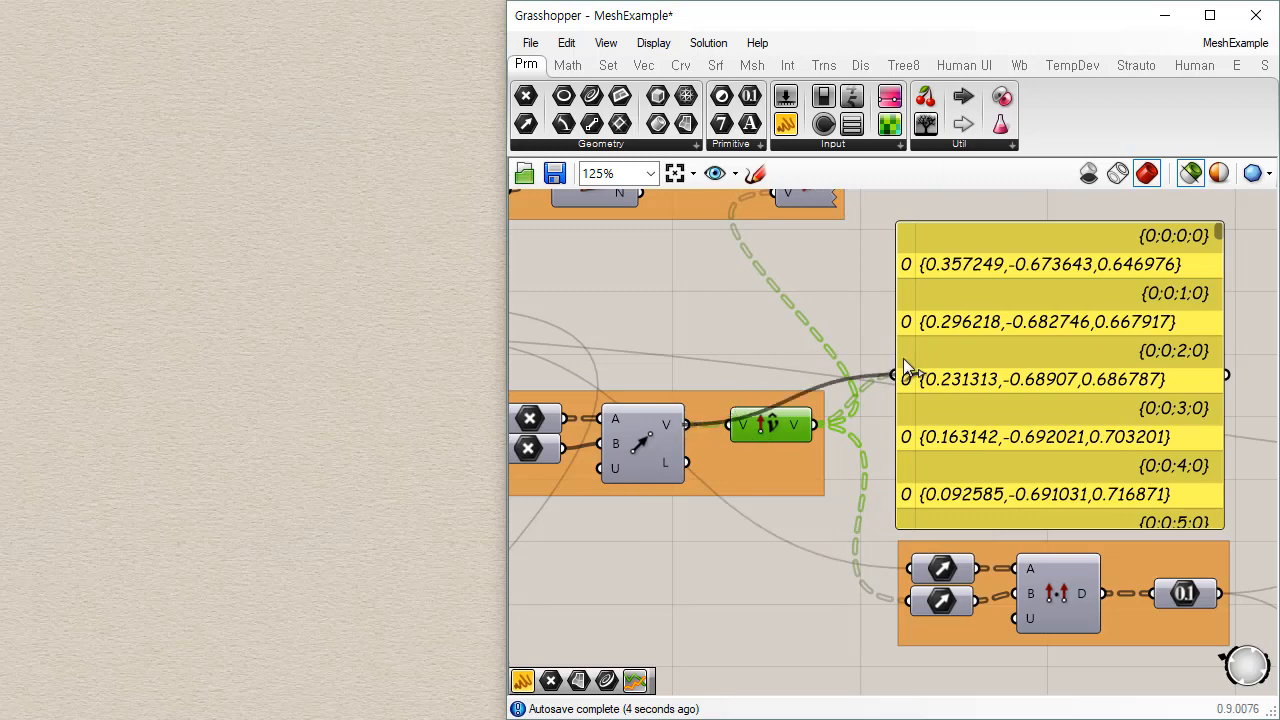
pyautogui.rightClick(606, 468)
pyautogui.moveTo(760, 635)
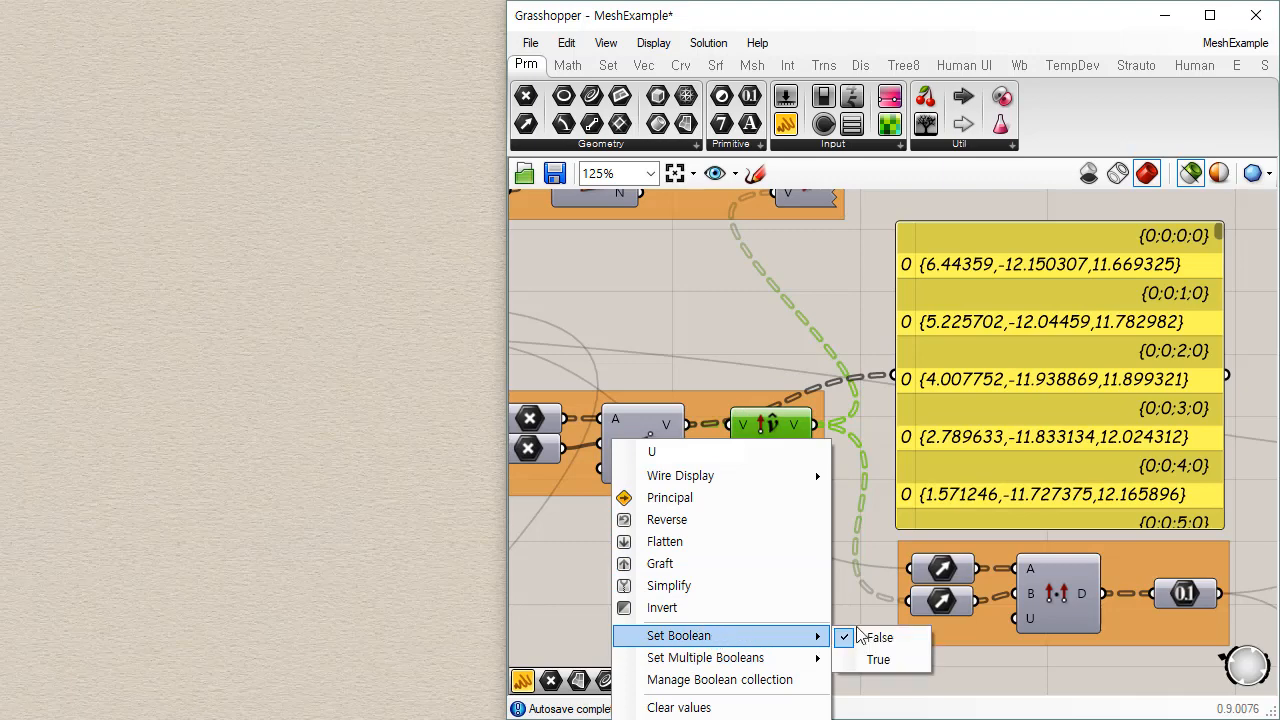
pyautogui.click(872, 657)
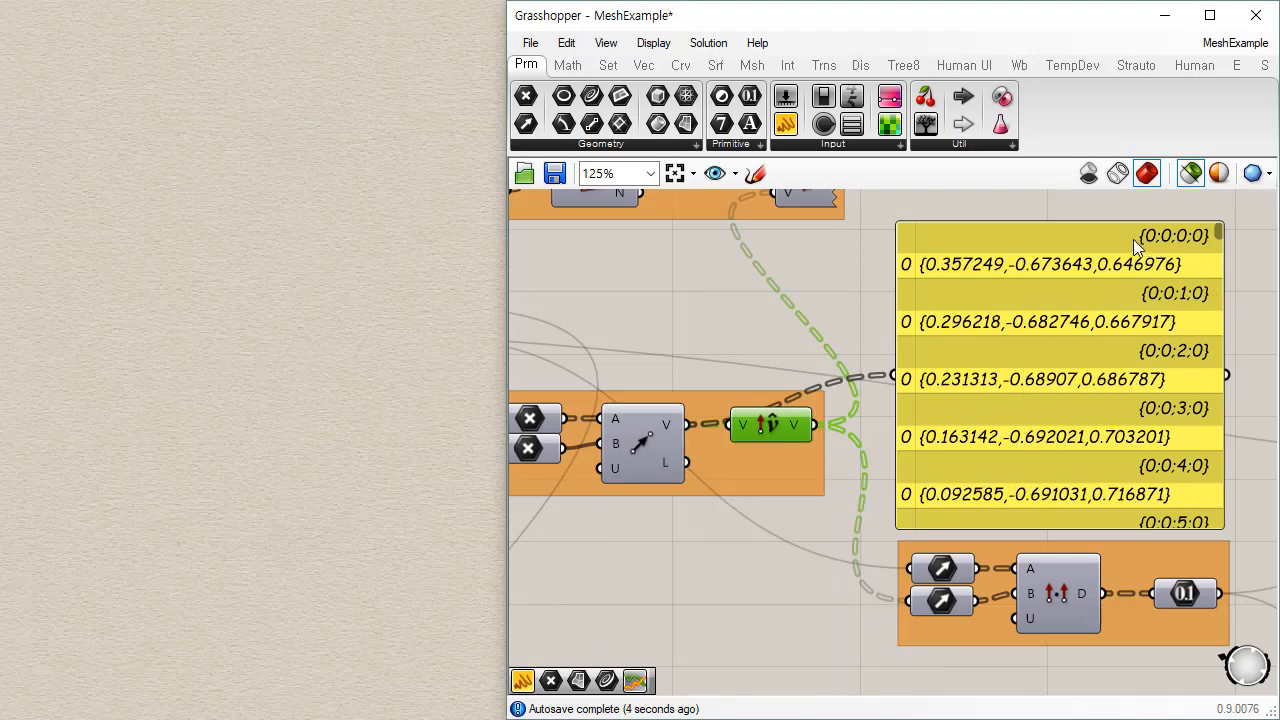
# - Reconnect the Unit Vector output to the panel and set the Unitize input of Vector 2Pt back to False
pyautogui.moveTo(816, 424); pyautogui.dragTo(893, 376)
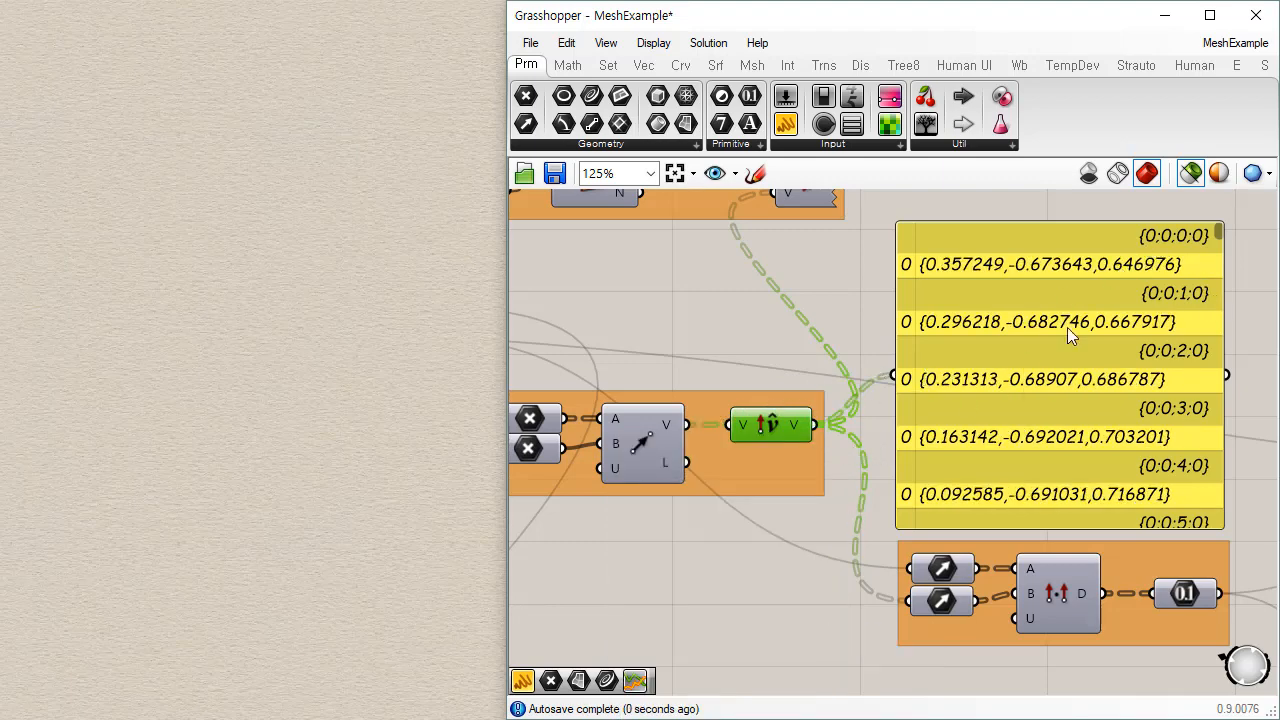
pyautogui.rightClick(603, 468)
pyautogui.click(618, 470)
pyautogui.rightClick(618, 470)
pyautogui.moveTo(740, 635)
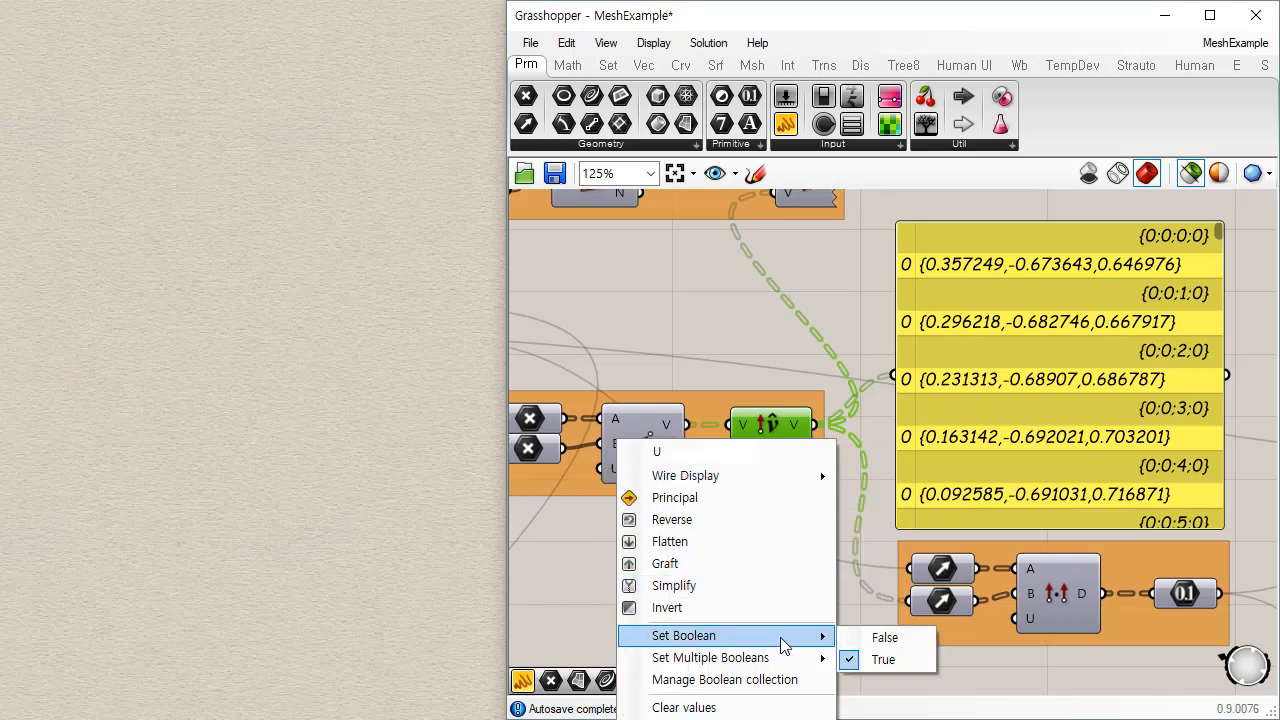
pyautogui.click(903, 638)
pyautogui.click(803, 574)
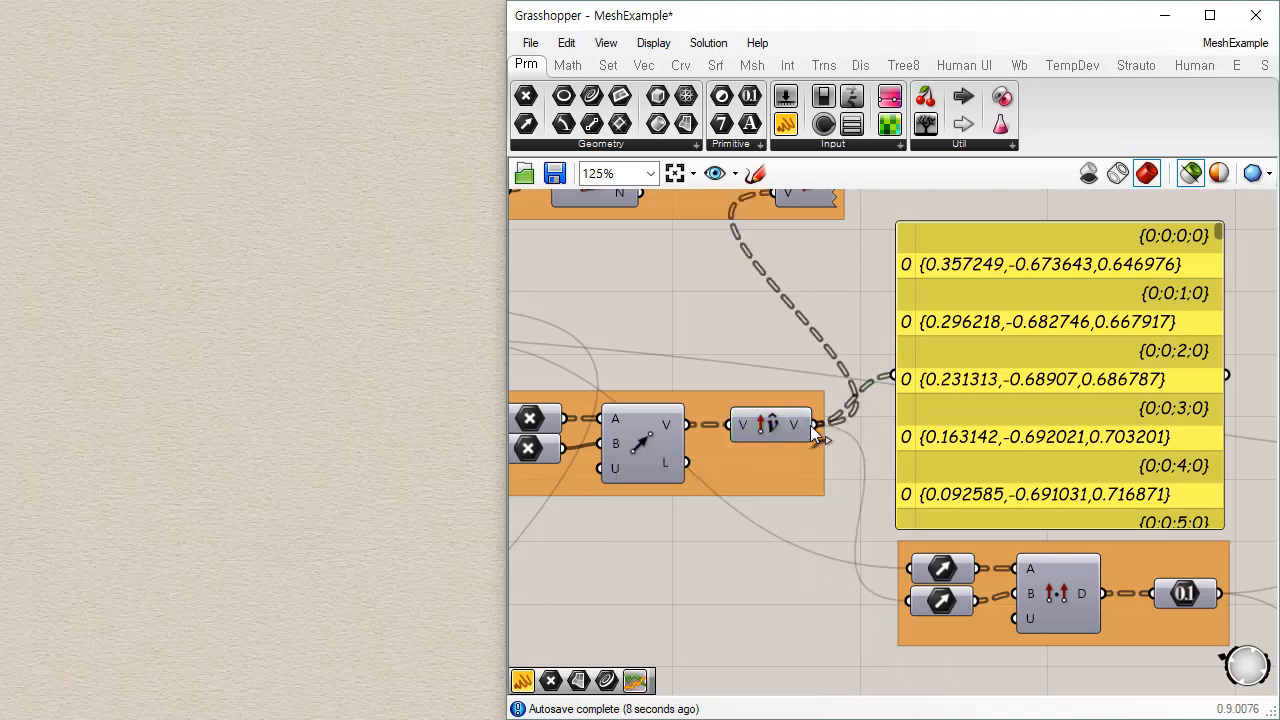
# - Move the text panel up and away from the dot product group so the two no longer crowd each other
pyautogui.scroll(-2, 947, 463)
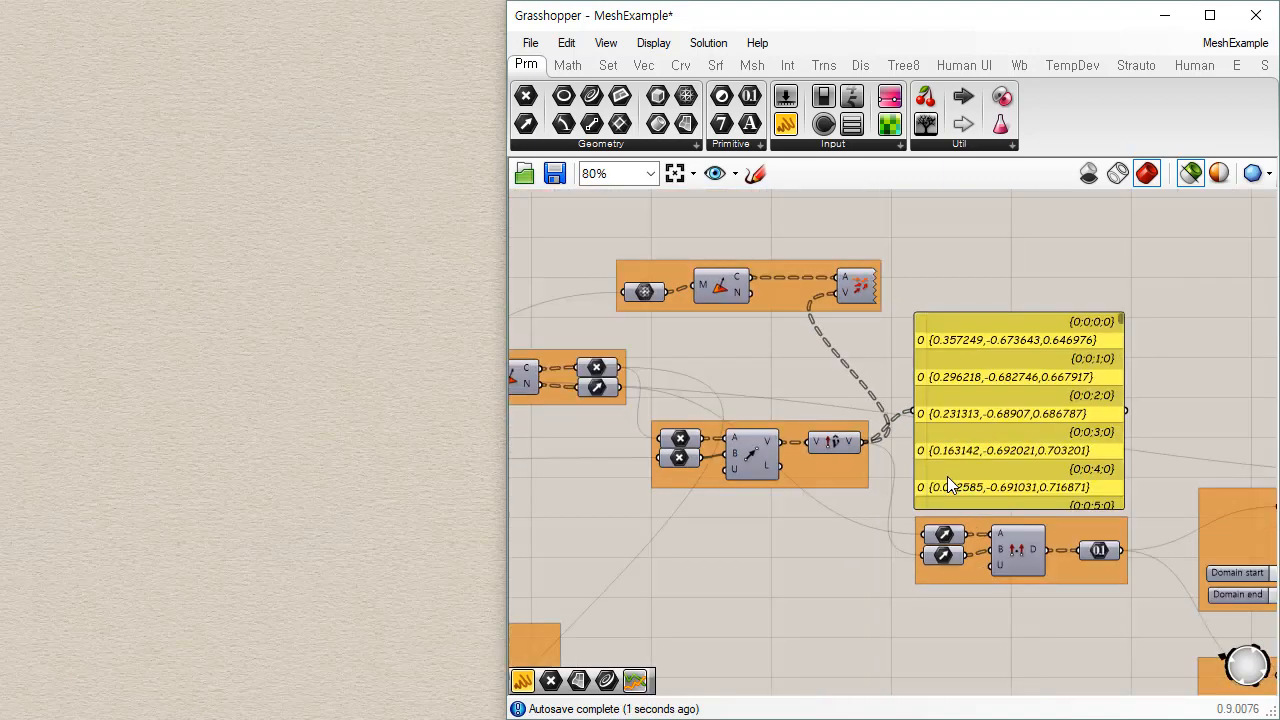
pyautogui.click(818, 443)
pyautogui.moveTo(971, 409); pyautogui.dragTo(1027, 355)
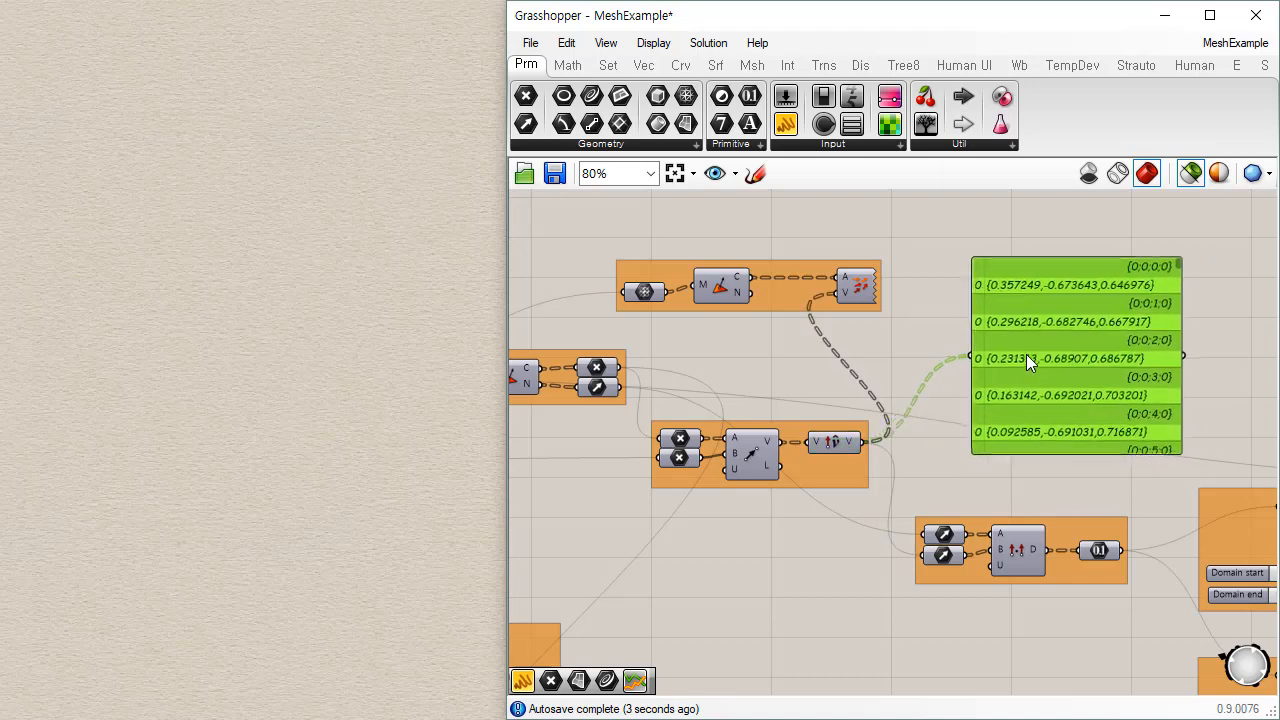
pyautogui.moveTo(955, 490); pyautogui.dragTo(875, 480, button='right')
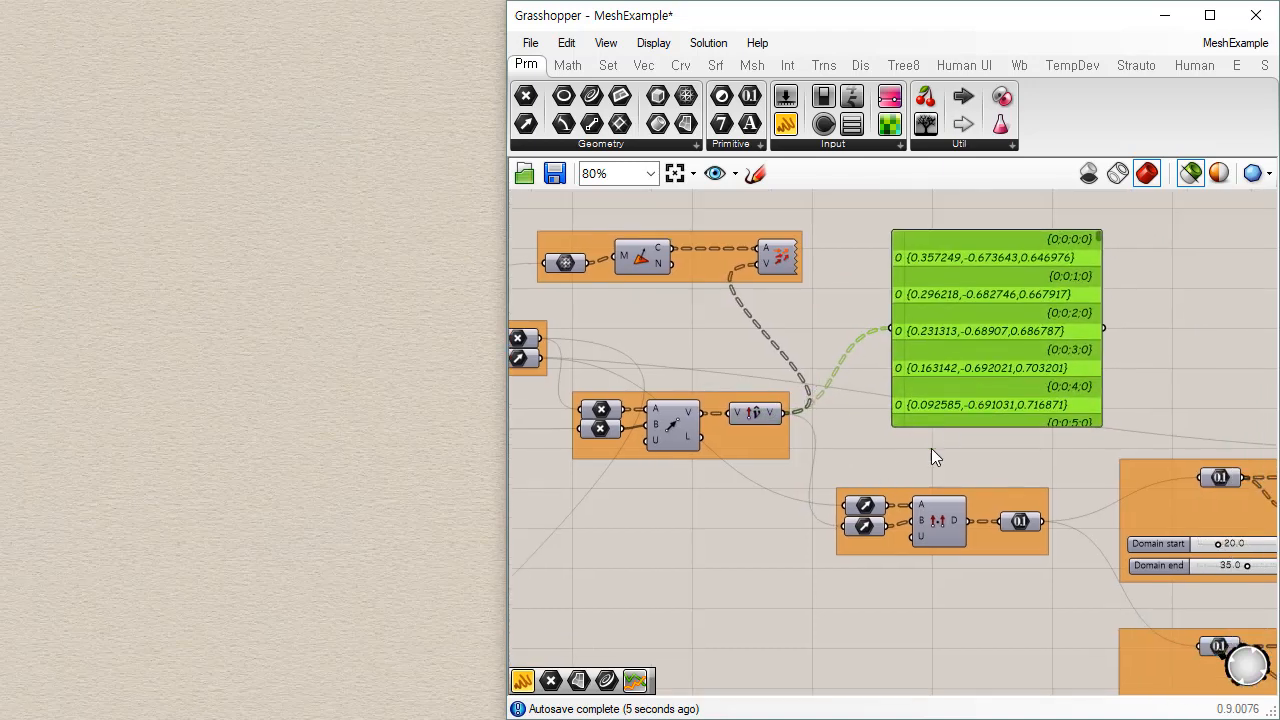
pyautogui.click(880, 460)
# - Inspect where the two vector parameters feeding the dot product component get their data from
pyautogui.scroll(3, 970, 480)
pyautogui.moveTo(746, 466); pyautogui.dragTo(1026, 395, button='right')
pyautogui.click(822, 311)
pyautogui.click(1012, 480)
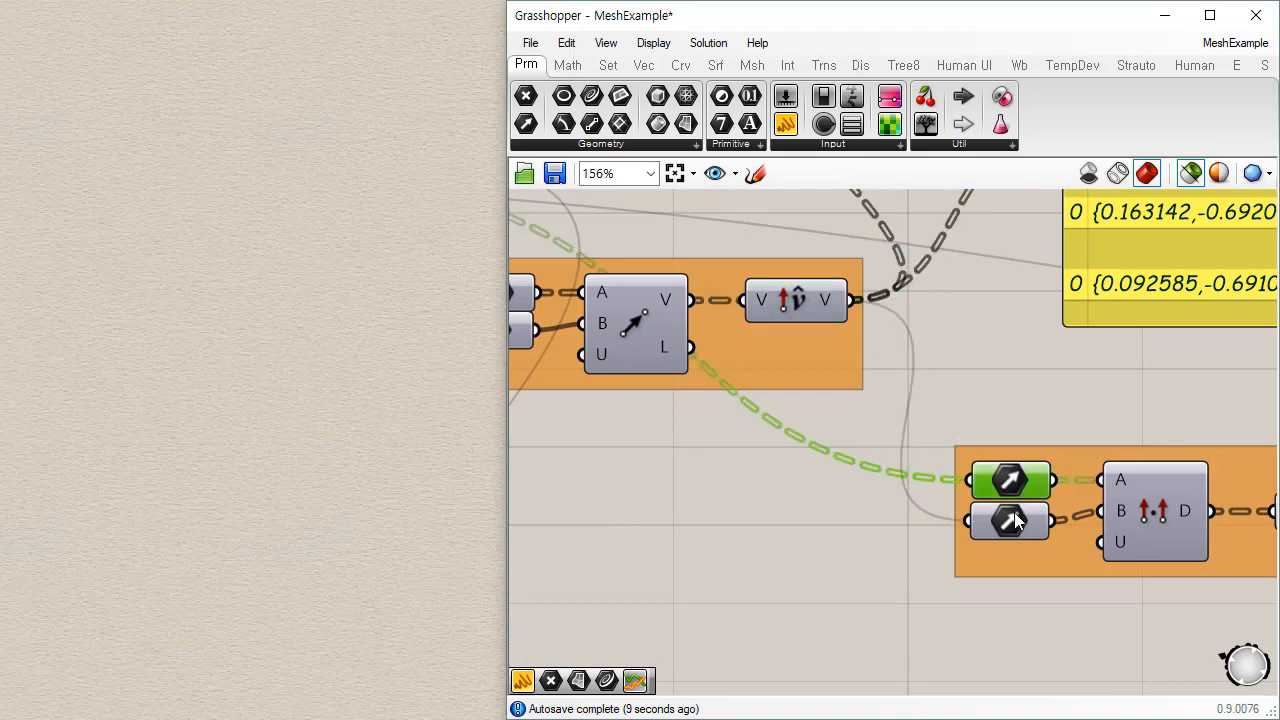
pyautogui.click(1014, 522)
pyautogui.click(1016, 486)
pyautogui.scroll(-3, 1016, 488)
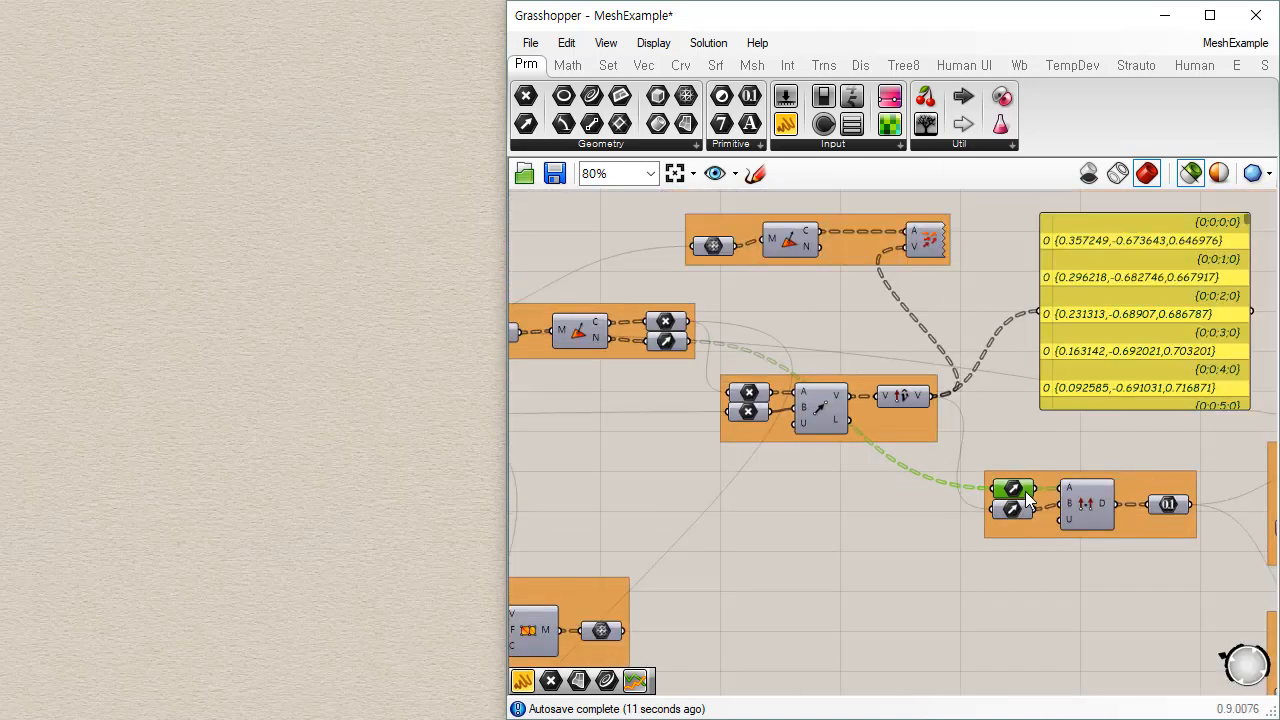
# - Feed the face normal vectors into the vector display's V input, view the arrows, and reconnect the Unit Vector output
pyautogui.moveTo(691, 340); pyautogui.dragTo(898, 234)
pyautogui.moveTo(692, 342); pyautogui.dragTo(913, 246)
pyautogui.moveTo(340, 492); pyautogui.dragTo(322, 519, button='right')
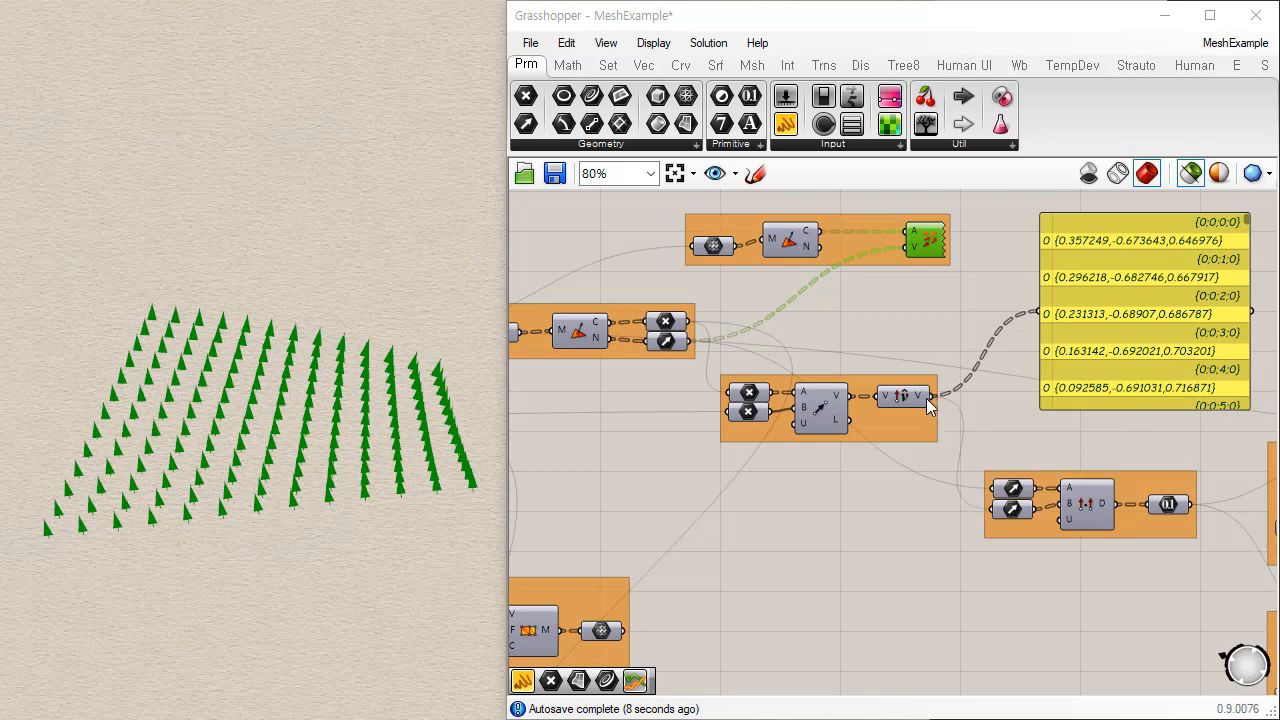
pyautogui.moveTo(933, 396); pyautogui.dragTo(918, 247)
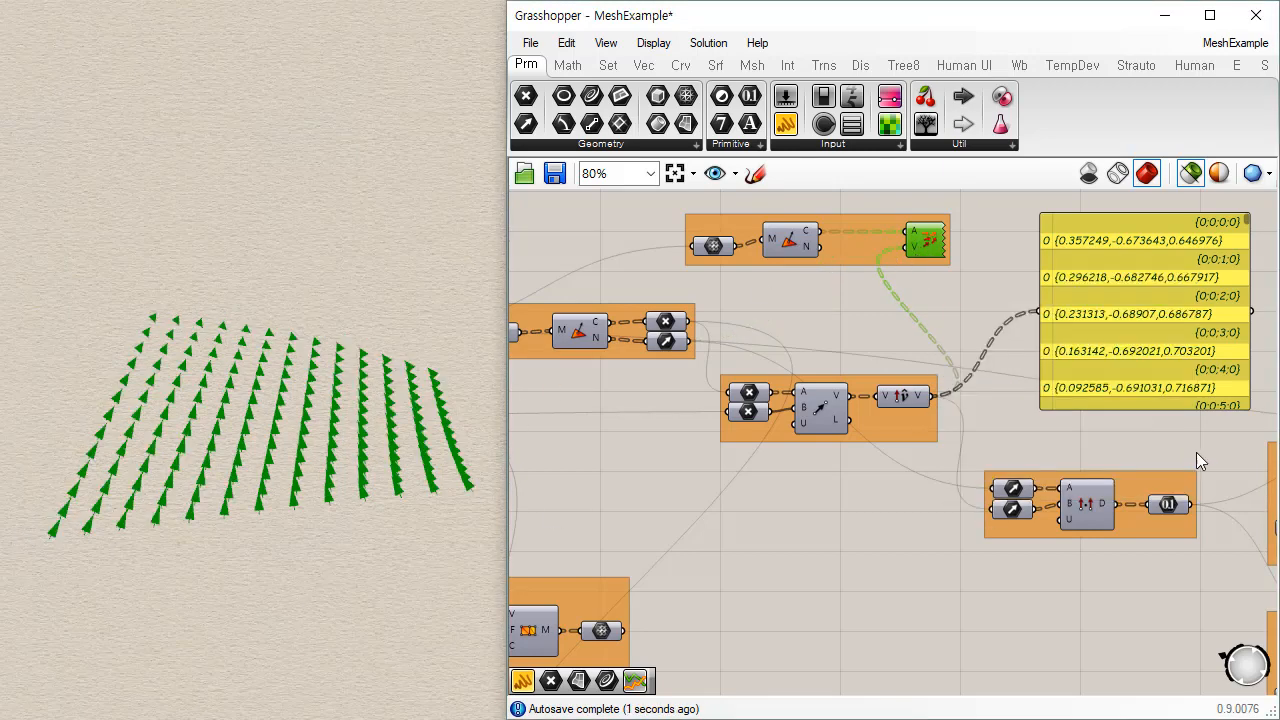
# - Duplicate the vector display component and connect the face normals vector parameter to the copy's V input
pyautogui.scroll(3, 1050, 414)
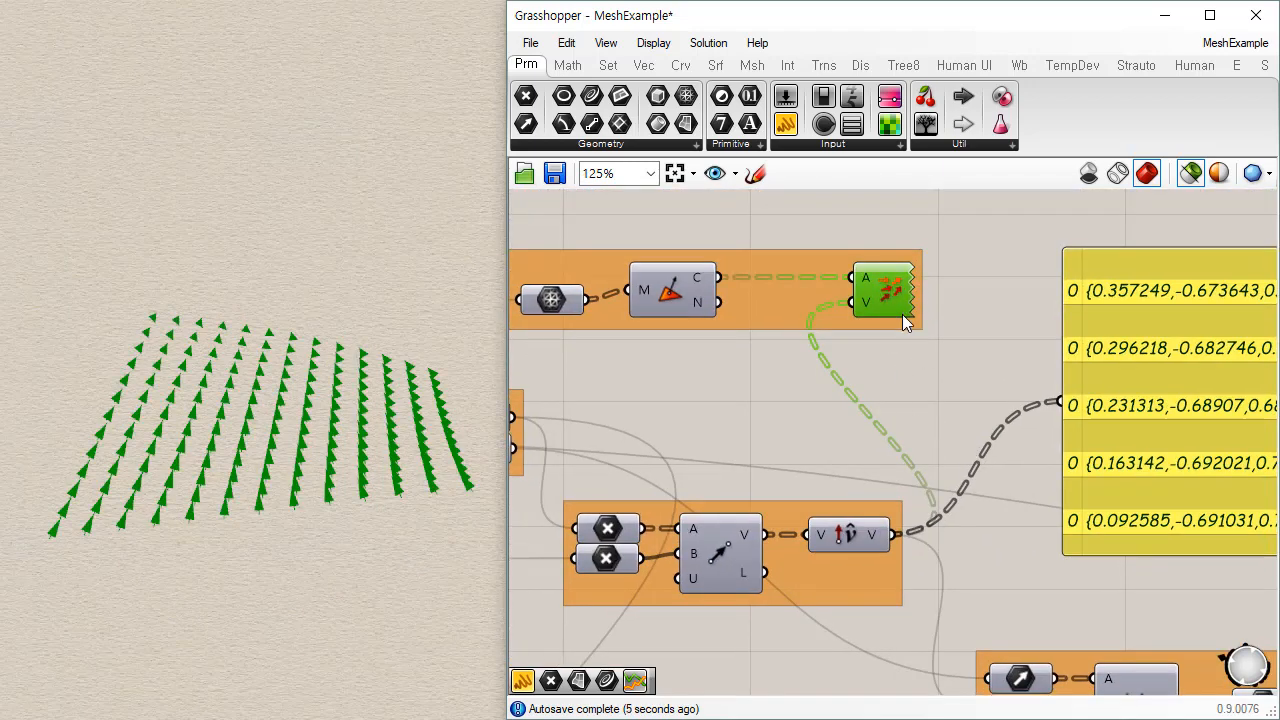
pyautogui.keyDown('alt'); pyautogui.moveTo(902, 314); pyautogui.dragTo(961, 381); pyautogui.keyUp('alt')
pyautogui.moveTo(674, 452); pyautogui.dragTo(814, 400, button='right')
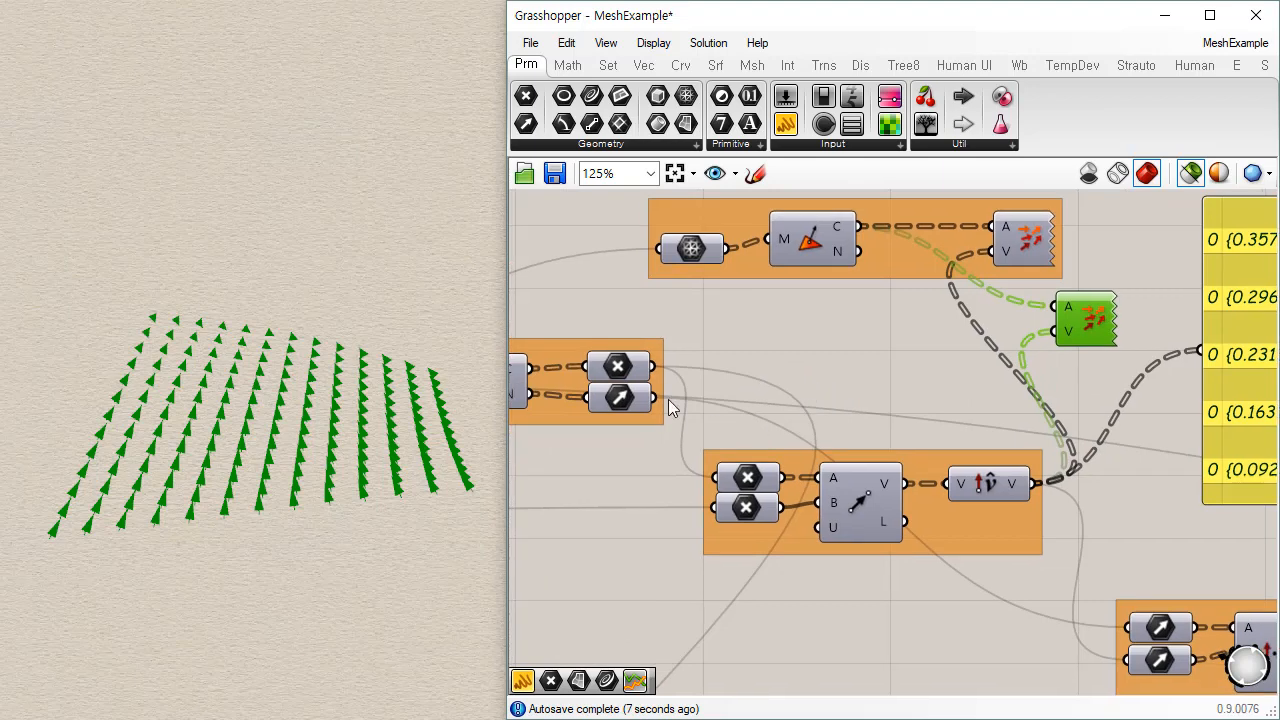
pyautogui.moveTo(656, 398); pyautogui.dragTo(1045, 330)
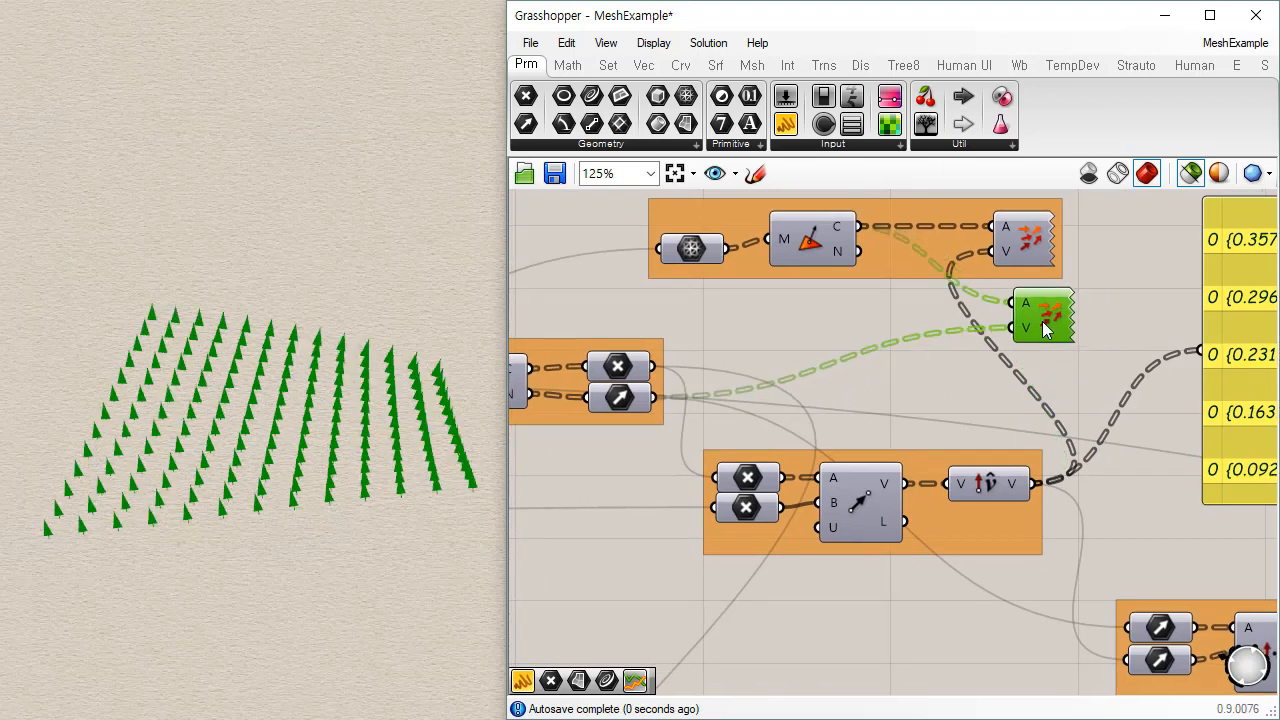
# - Examine the normal and unit vector arrows together up close, and the unit vector arrows on their own
pyautogui.keyDown('shift'); pyautogui.click(1020, 248); pyautogui.keyUp('shift')
pyautogui.scroll(6, 120, 500)
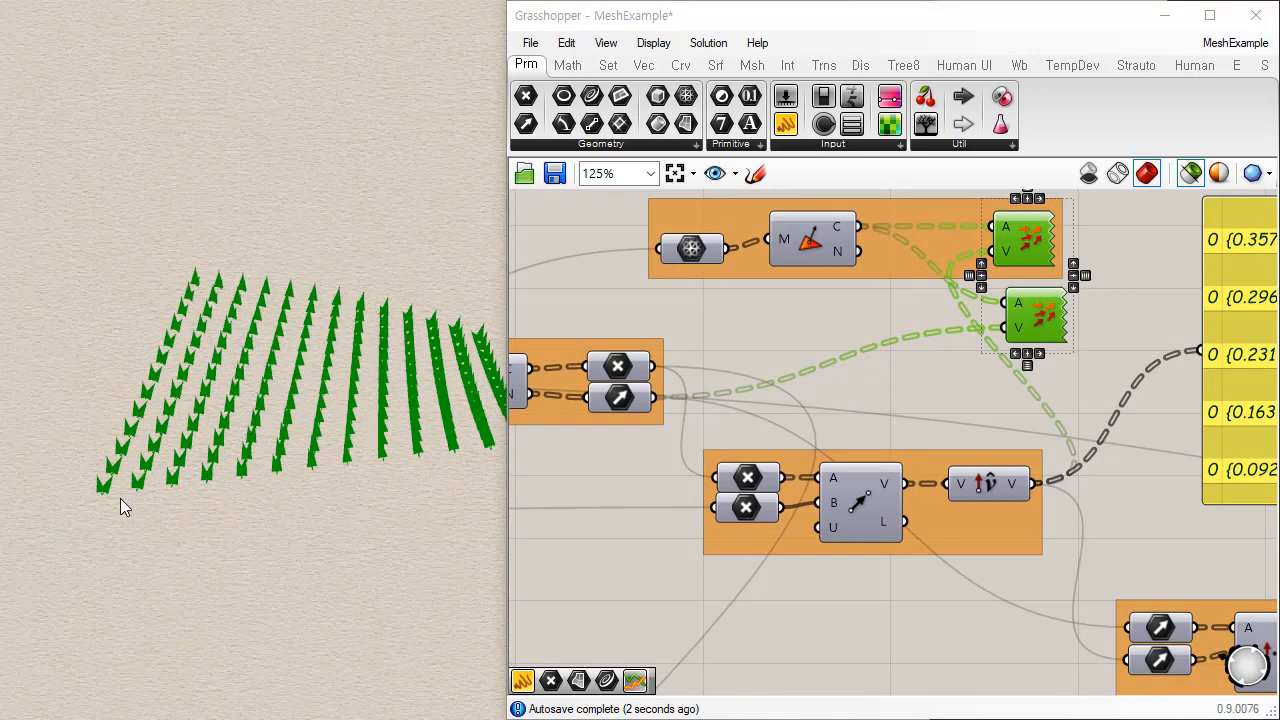
pyautogui.scroll(-5, 110, 525)
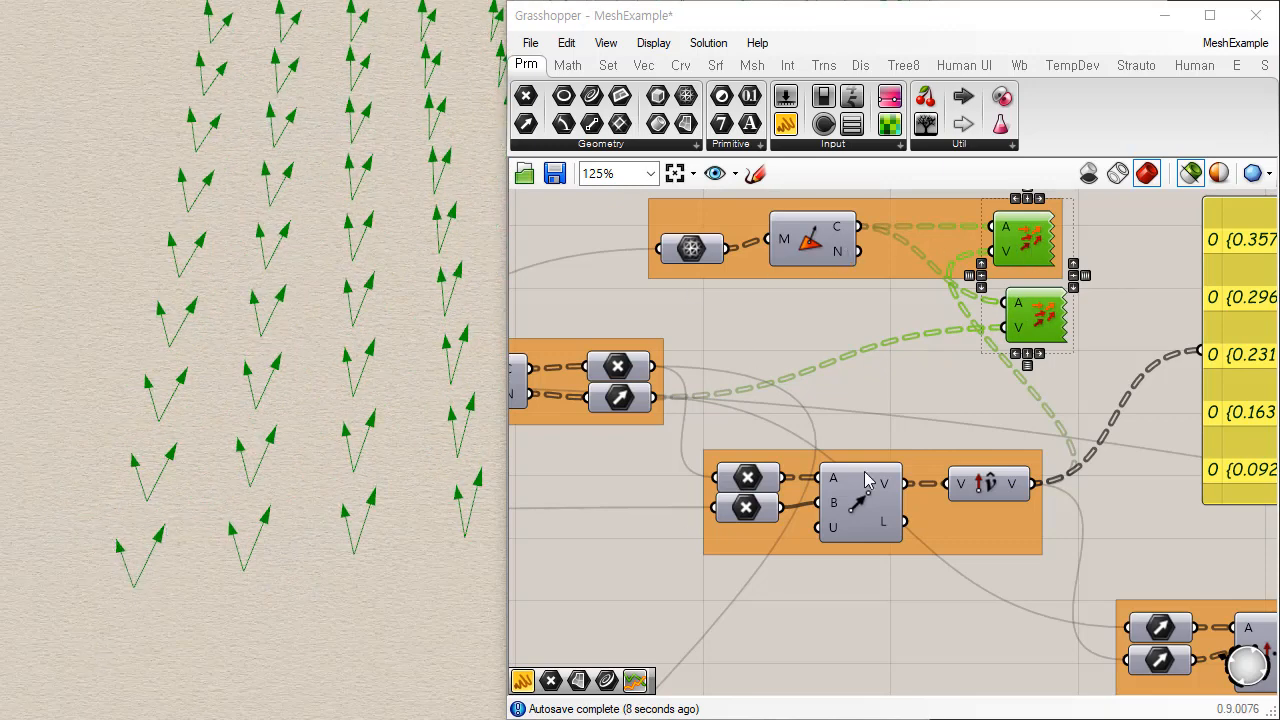
pyautogui.click(904, 414)
pyautogui.click(1028, 248)
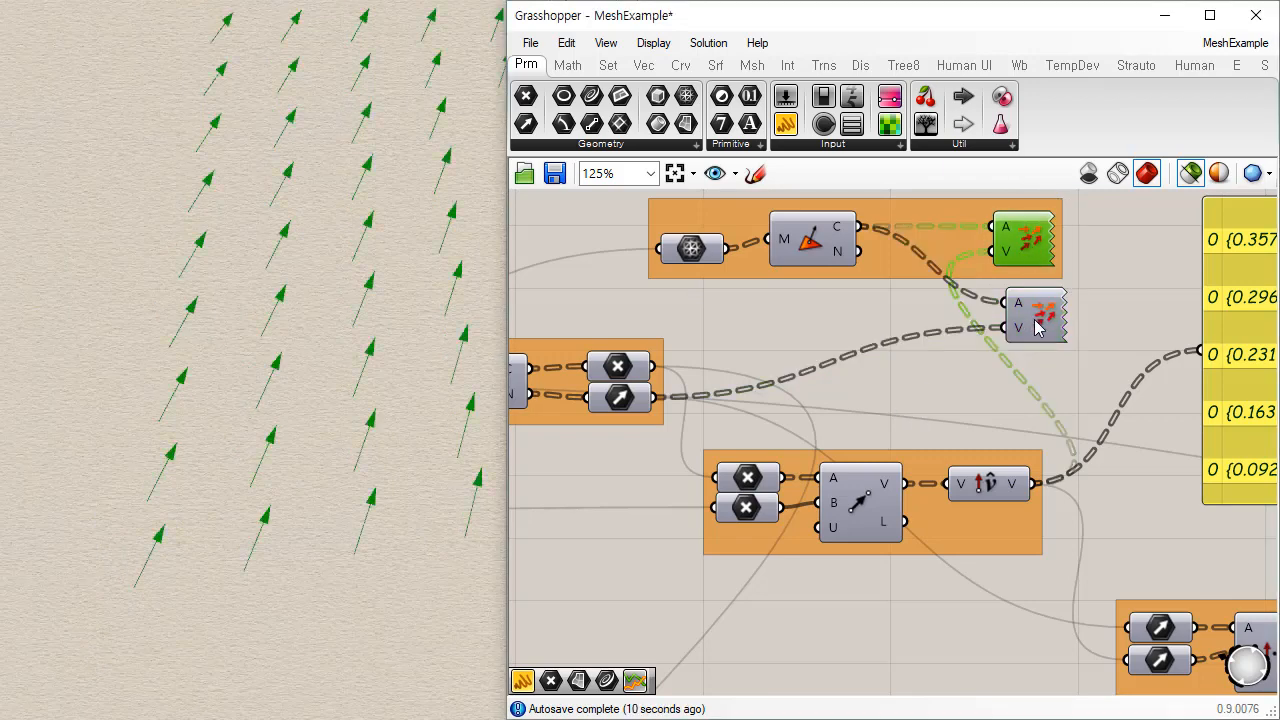
# - Move the duplicated vector display below the face normals component and compare both arrow sets from several angles
pyautogui.moveTo(1028, 318); pyautogui.dragTo(912, 314)
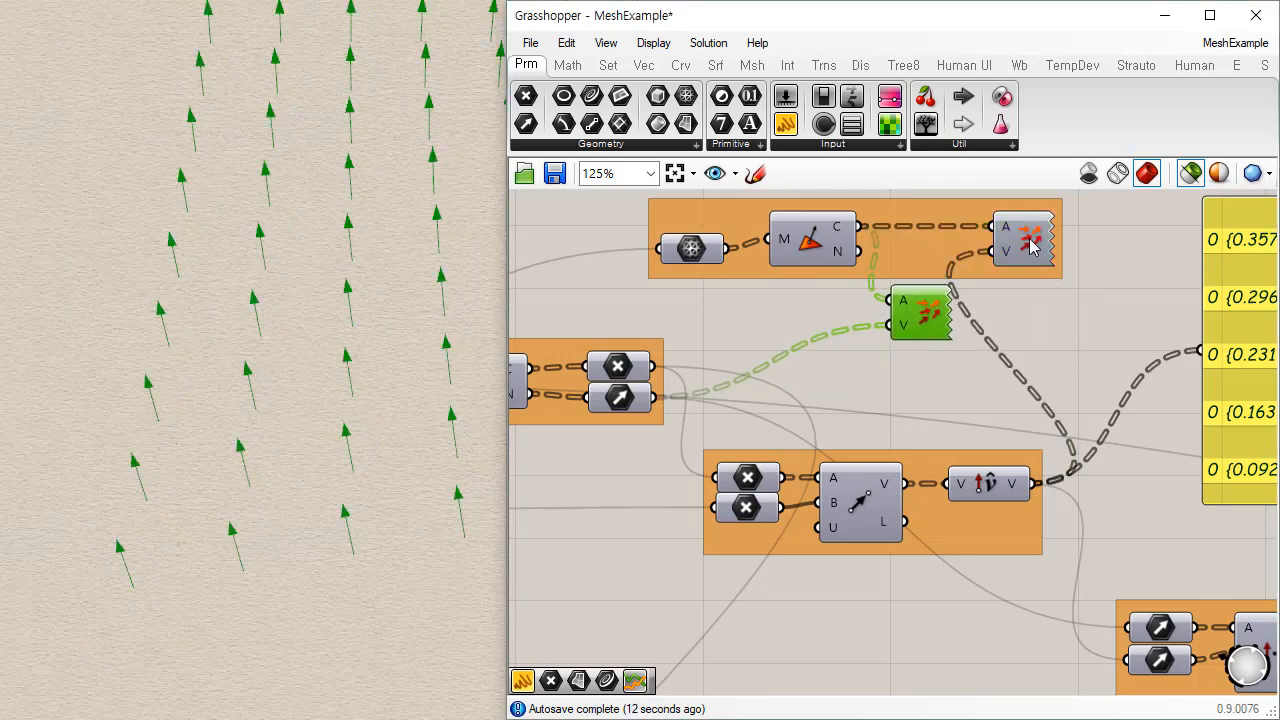
pyautogui.keyDown('shift'); pyautogui.click(1030, 248); pyautogui.keyUp('shift')
pyautogui.moveTo(424, 525); pyautogui.dragTo(141, 570, button='right')
pyautogui.scroll(3, 137, 560)
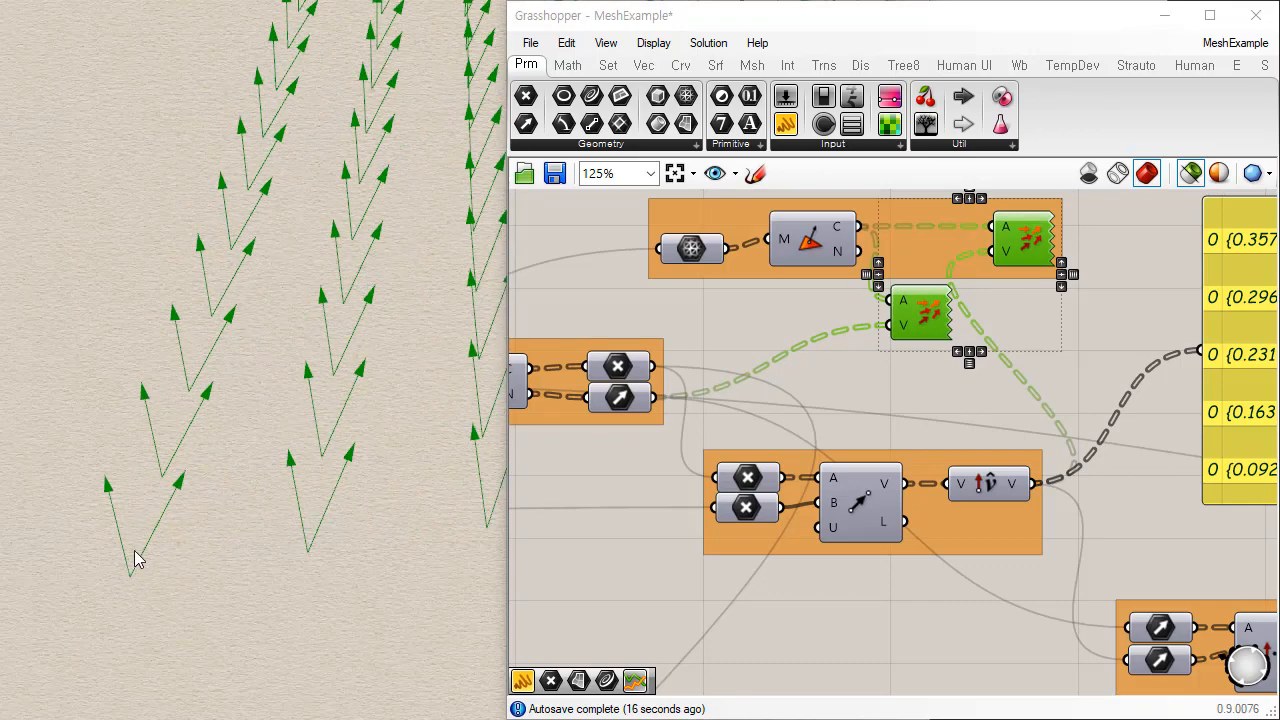
pyautogui.moveTo(280, 420); pyautogui.dragTo(346, 414, button='right')
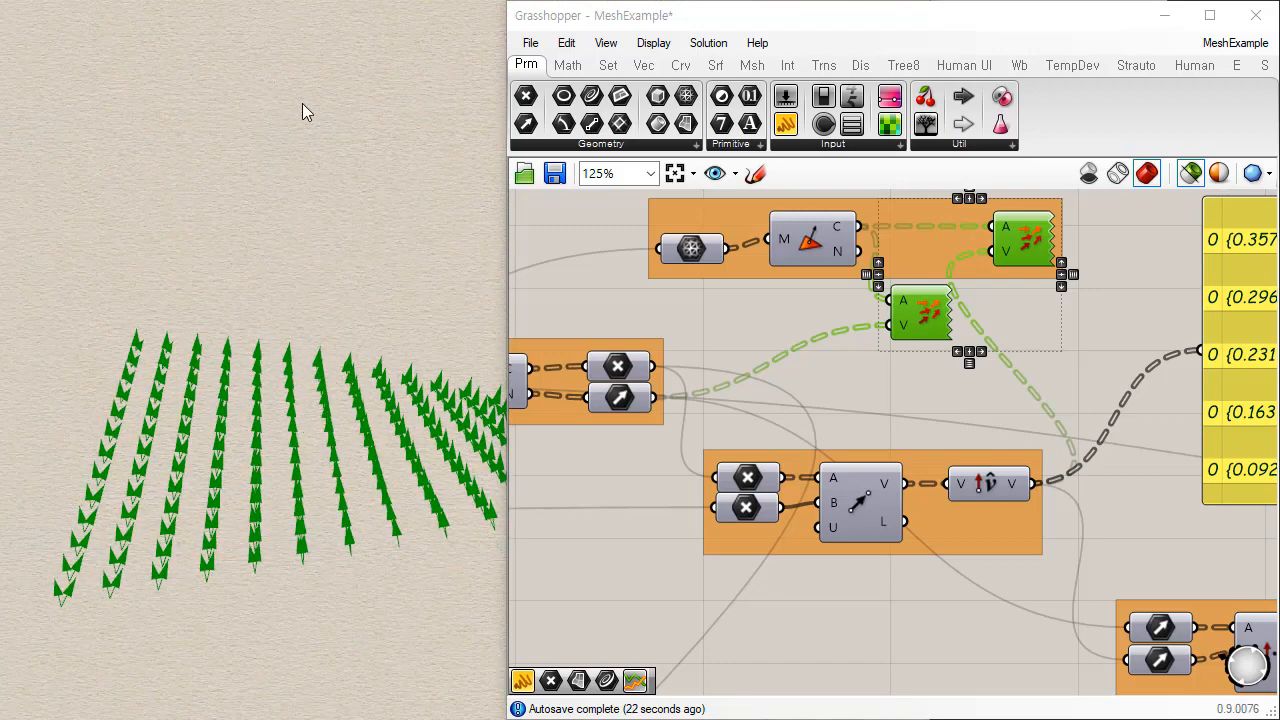
# - Highlight the Factor-driven point together with both vector displays and examine how it relates to the arrows
pyautogui.moveTo(736, 398); pyautogui.dragTo(981, 335, button='right')
pyautogui.scroll(-2, 900, 440)
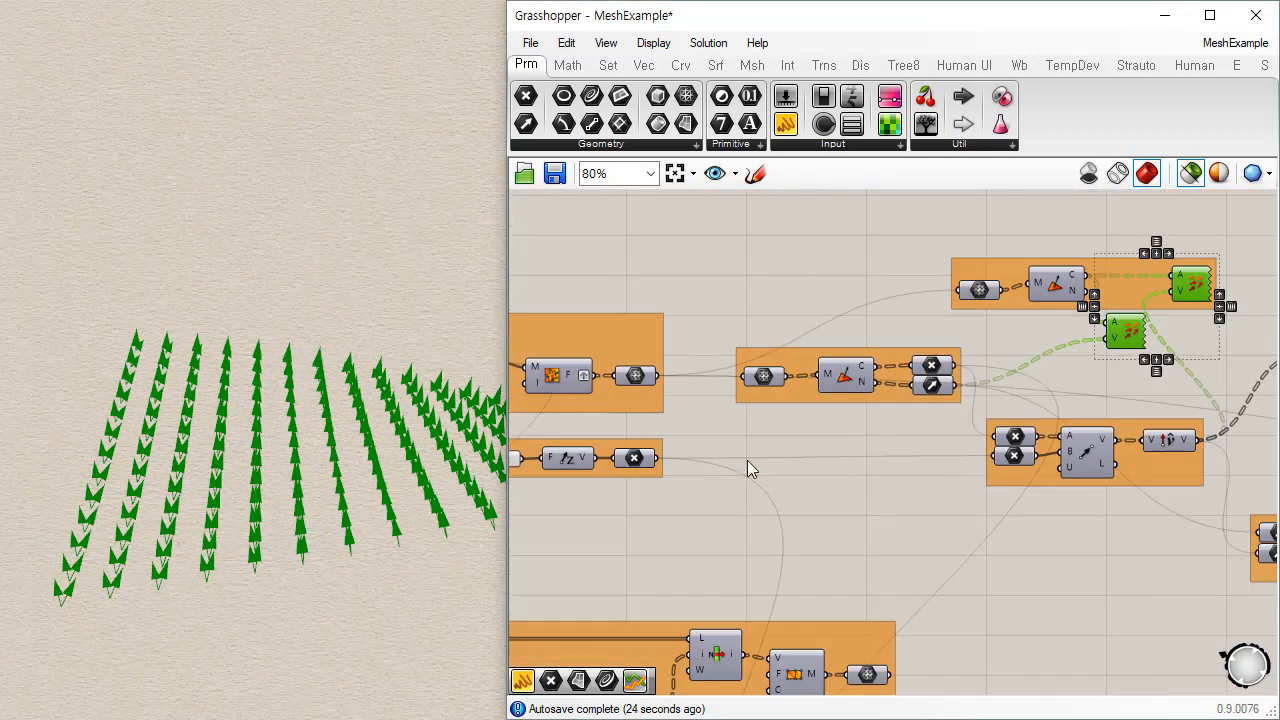
pyautogui.keyDown('shift'); pyautogui.click(633, 458); pyautogui.keyUp('shift')
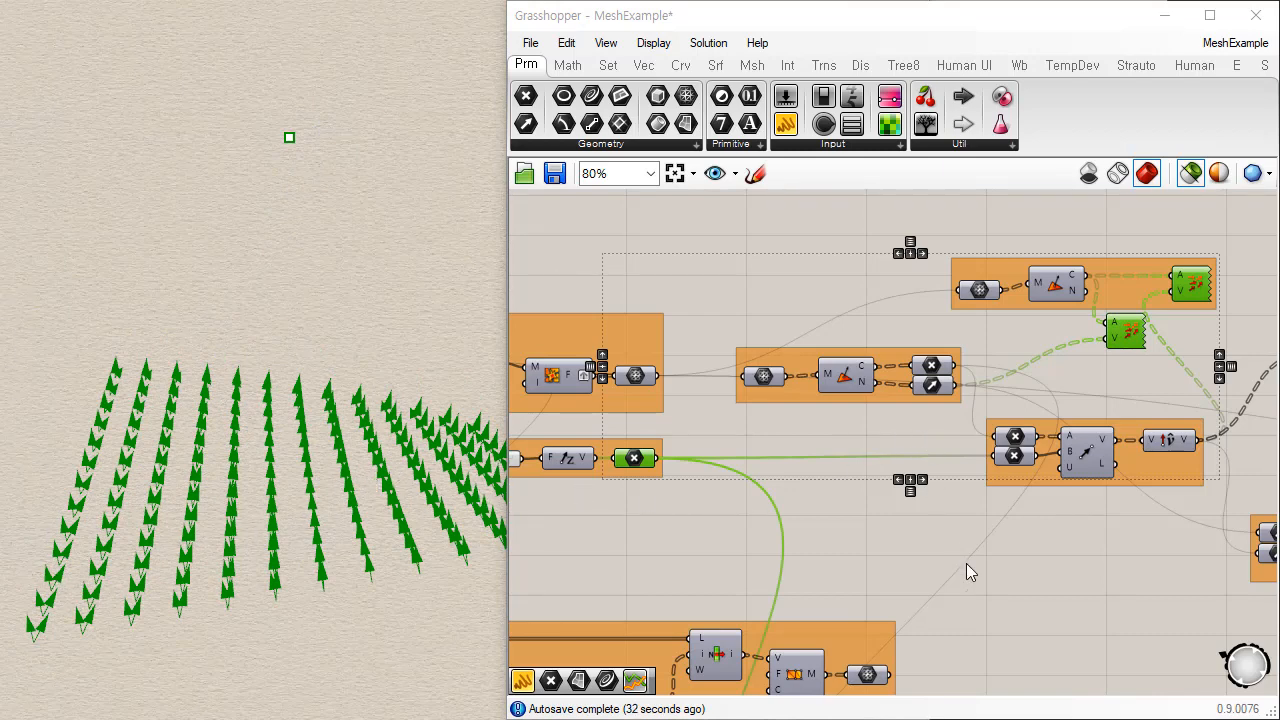
pyautogui.moveTo(885, 502); pyautogui.dragTo(848, 477, button='right')
pyautogui.moveTo(707, 466); pyautogui.dragTo(846, 396, button='right')
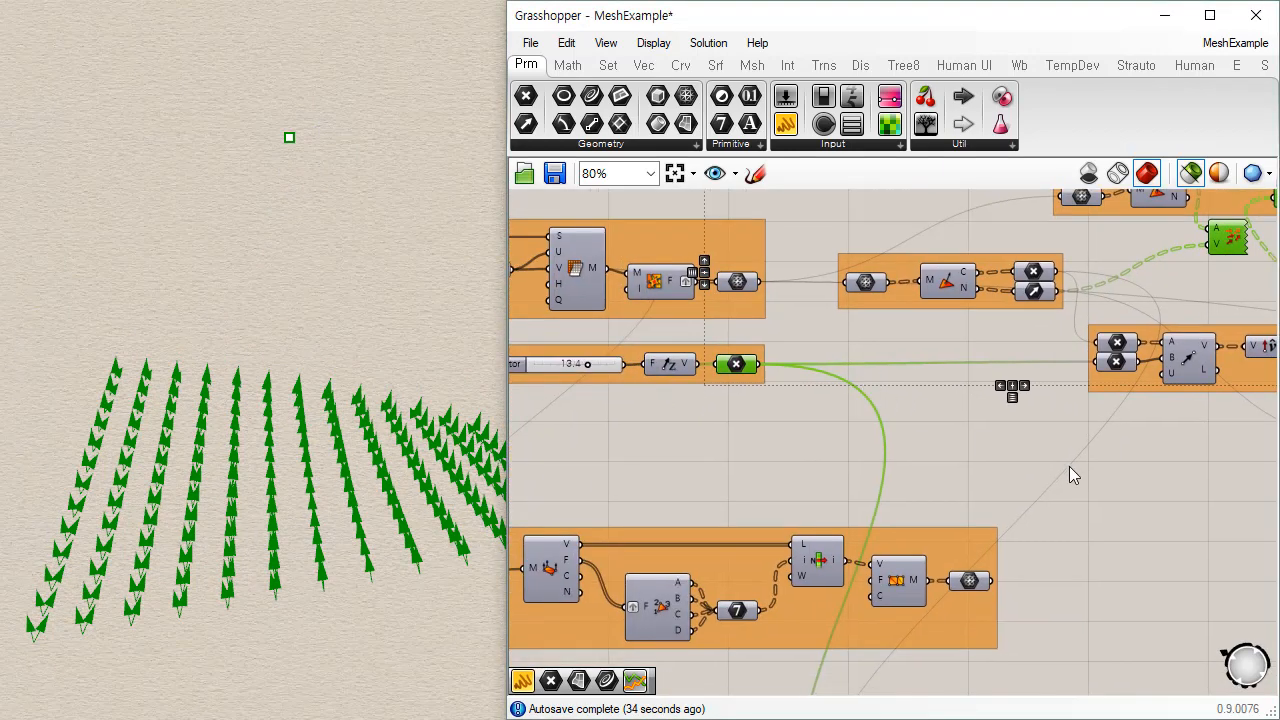
# - Highlight the mesh faces, the unit vector arrows and the Factor-driven point together, and examine them from several angles
pyautogui.click(658, 281)
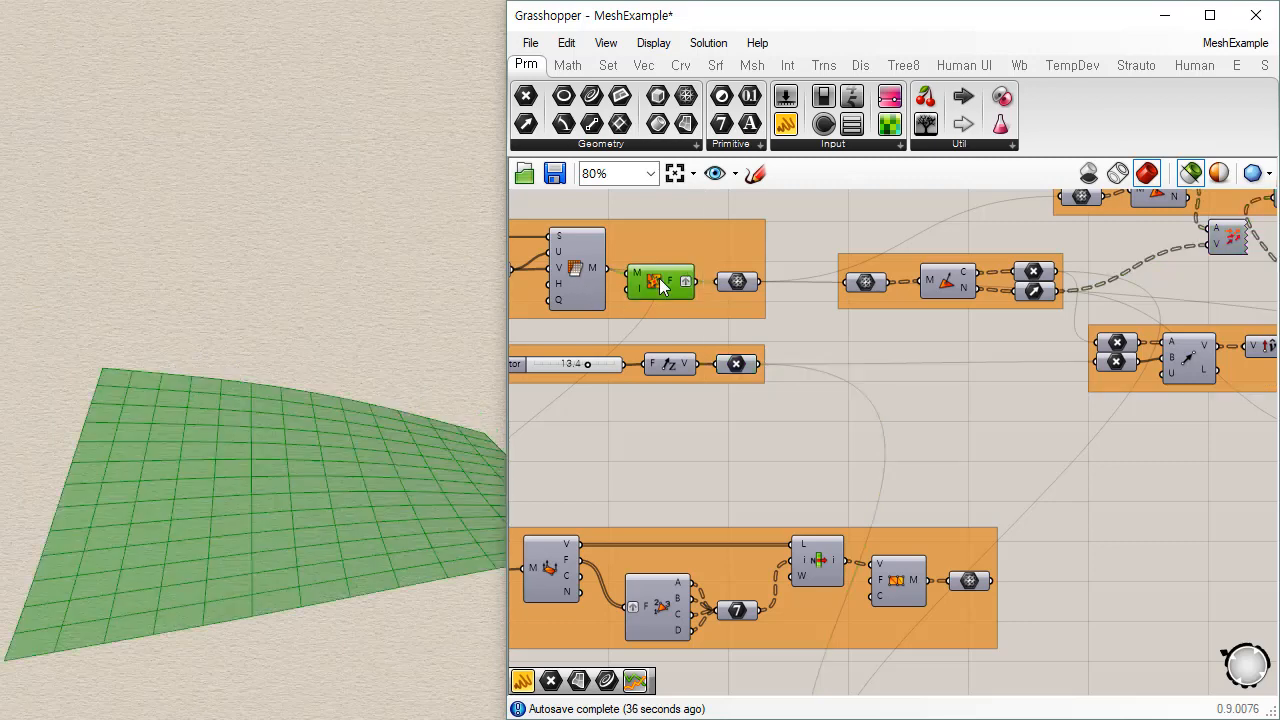
pyautogui.moveTo(1007, 366); pyautogui.dragTo(820, 487, button='right')
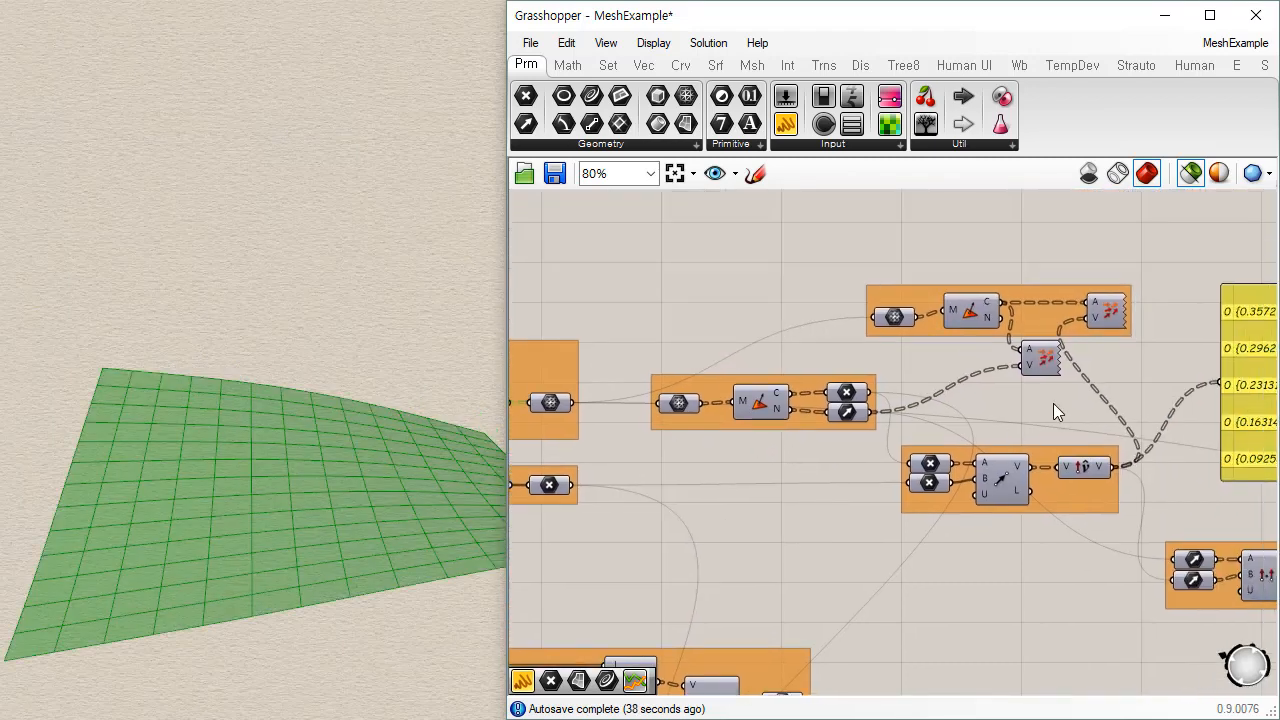
pyautogui.click(1110, 318)
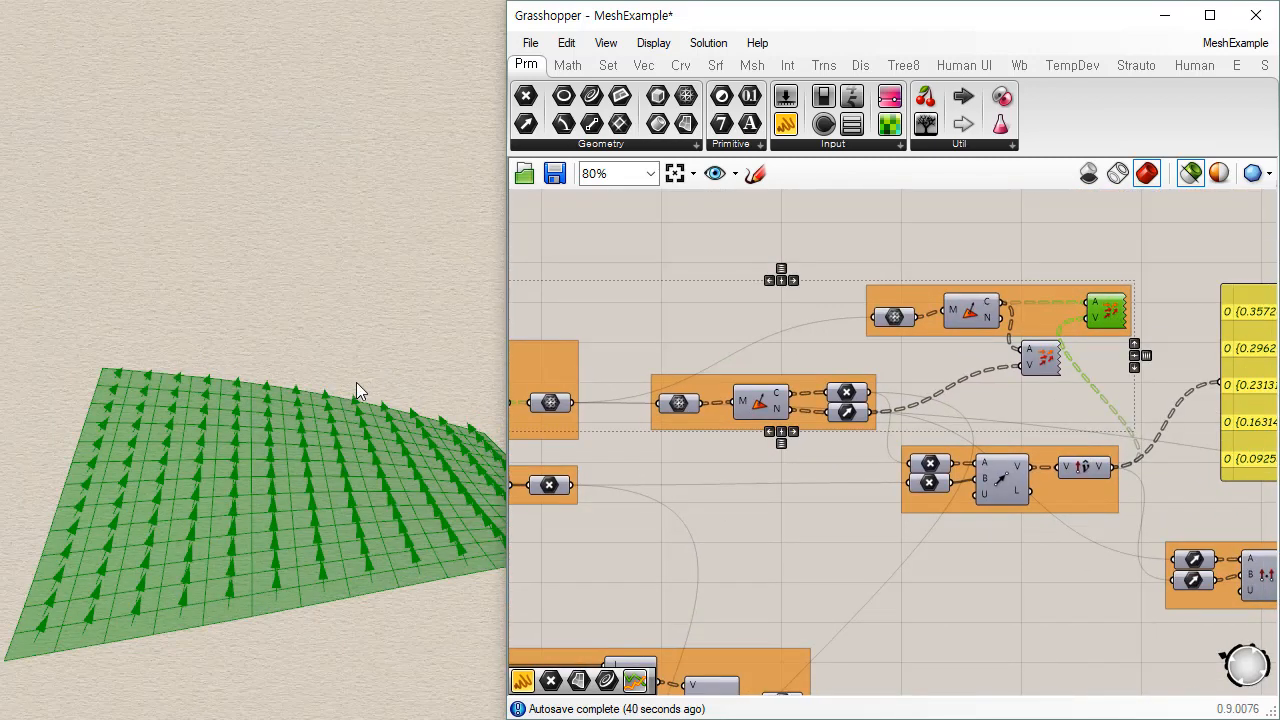
pyautogui.moveTo(360, 391)
pyautogui.mouseDown(button='right')
pyautogui.moveTo(329, 491)
pyautogui.moveTo(329, 614)
pyautogui.moveTo(371, 354)
pyautogui.moveTo(363, 369)
pyautogui.mouseUp(button='right')
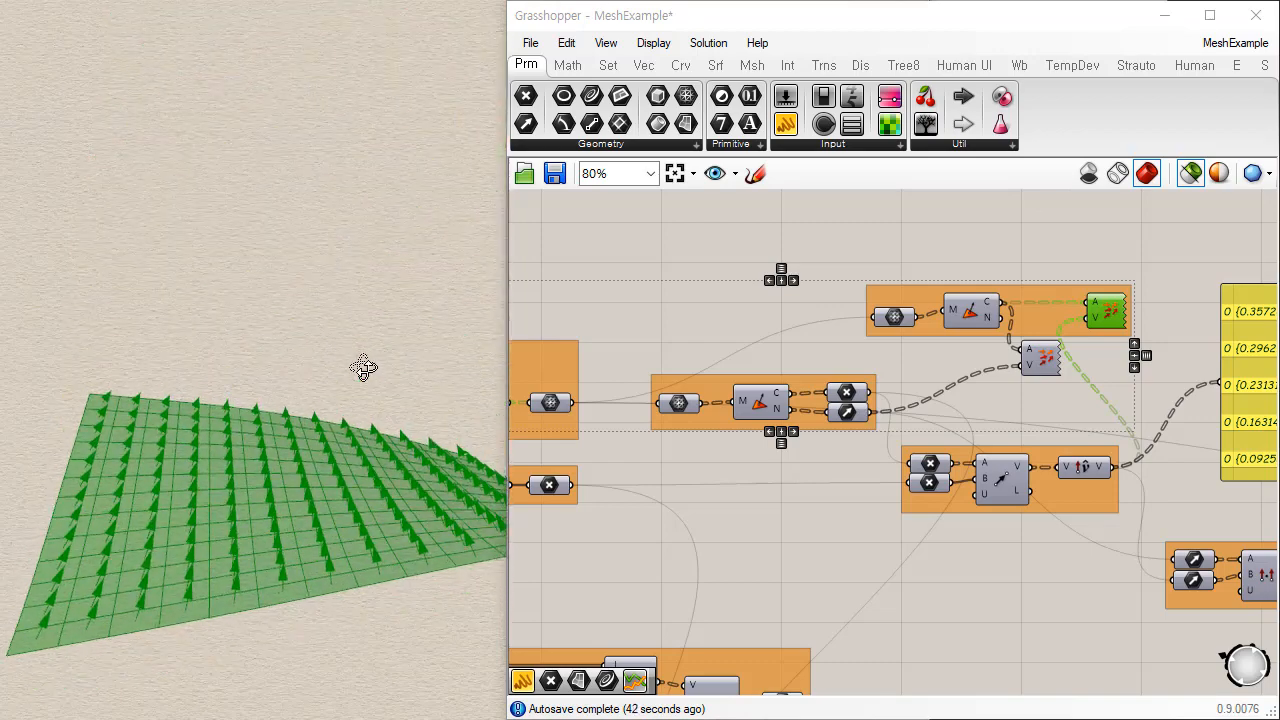
pyautogui.keyDown('shift'); pyautogui.click(556, 487); pyautogui.keyUp('shift')
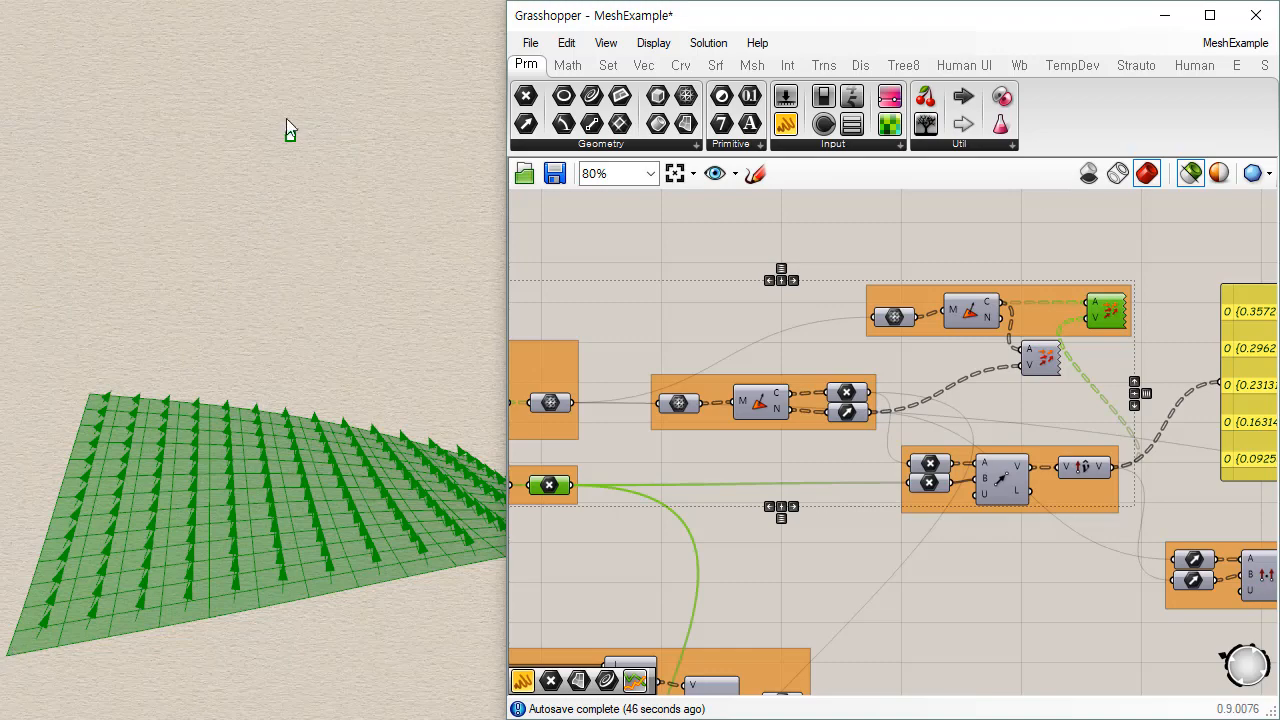
pyautogui.moveTo(371, 391); pyautogui.dragTo(366, 557, button='right')
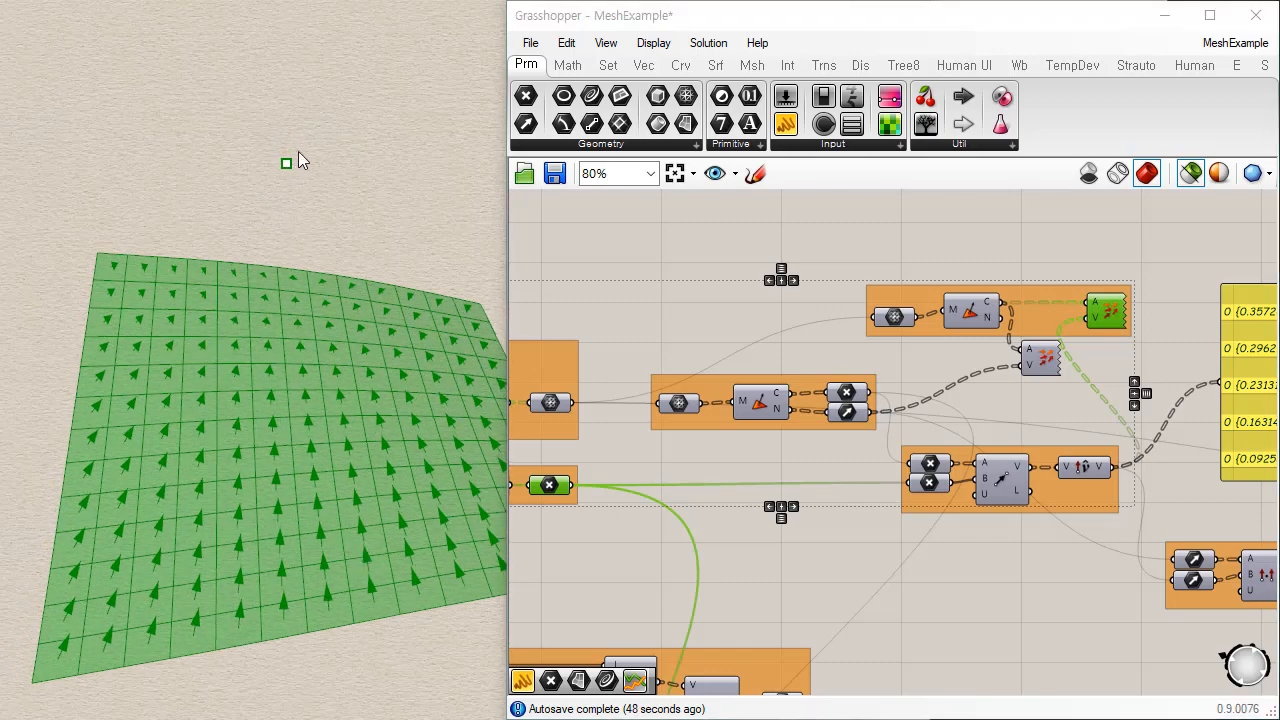
pyautogui.moveTo(300, 337)
pyautogui.mouseDown(button='right')
pyautogui.moveTo(323, 537)
pyautogui.moveTo(293, 332)
pyautogui.mouseUp(button='right')
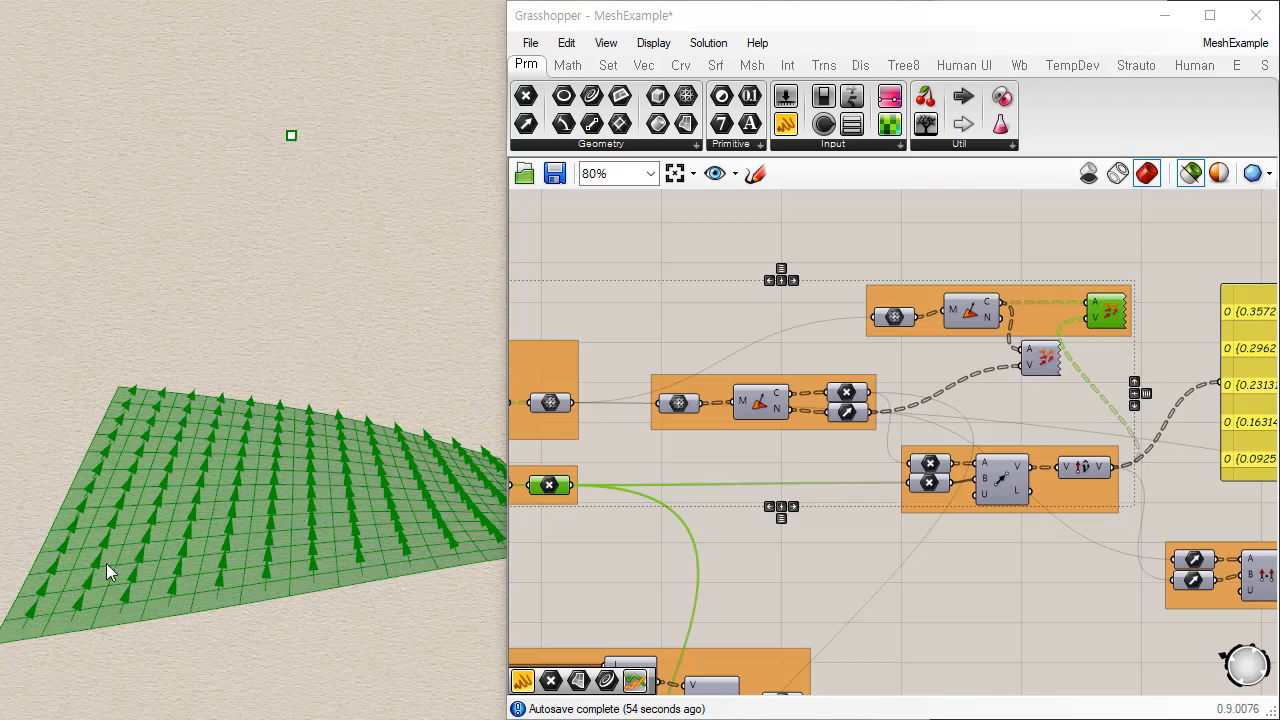
pyautogui.moveTo(182, 495); pyautogui.dragTo(371, 574, button='right')
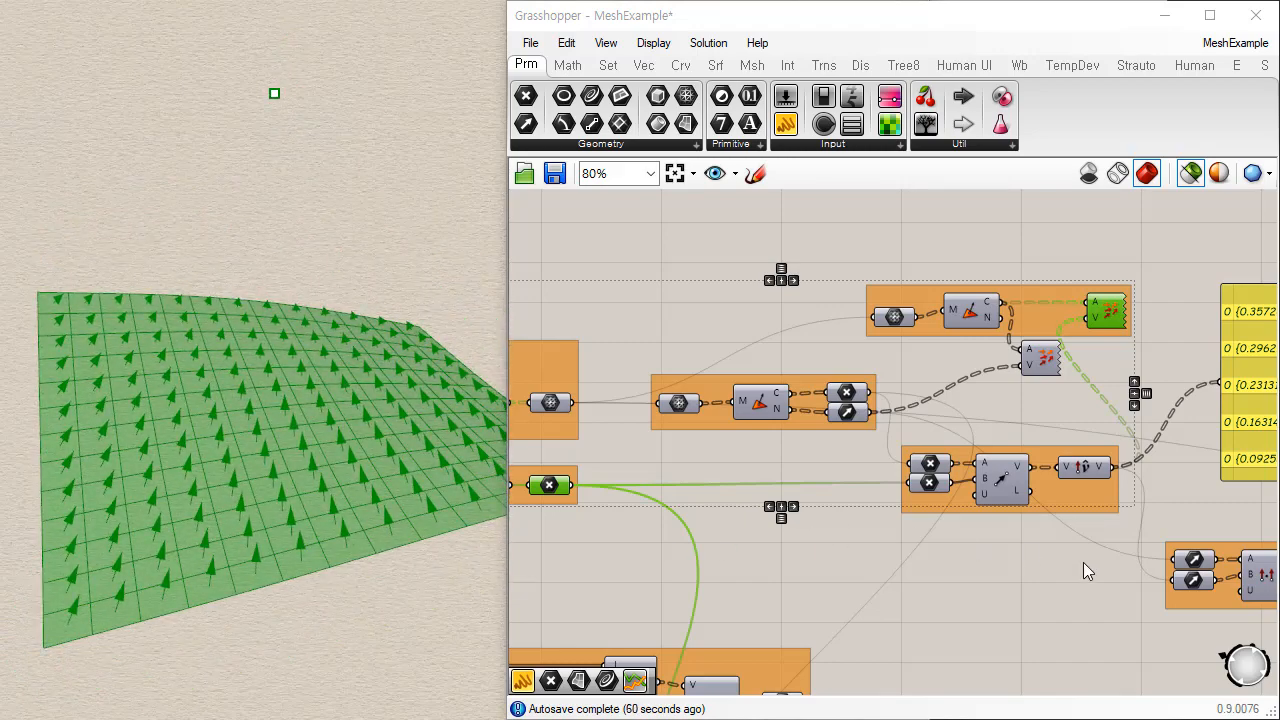
# - Connect the Dot Product component's D output to the panel in place of the unit vectors
pyautogui.moveTo(1087, 571); pyautogui.dragTo(737, 482, button='right')
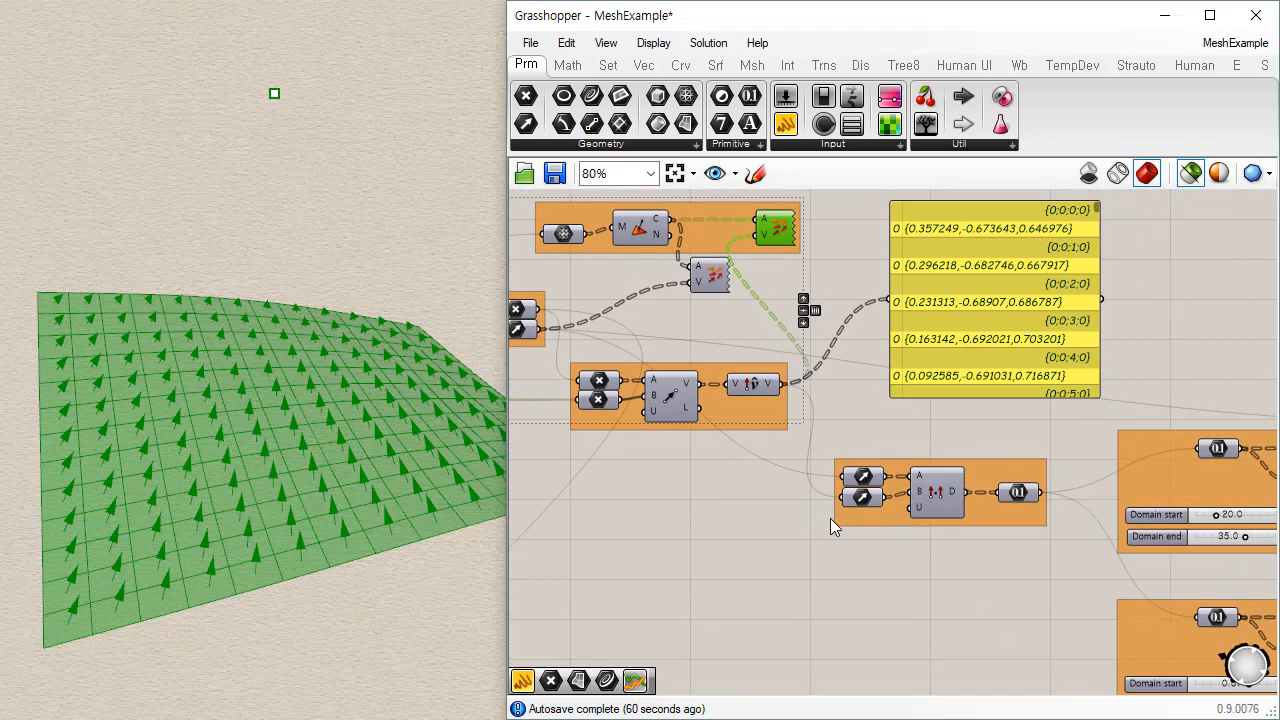
pyautogui.click(1017, 586)
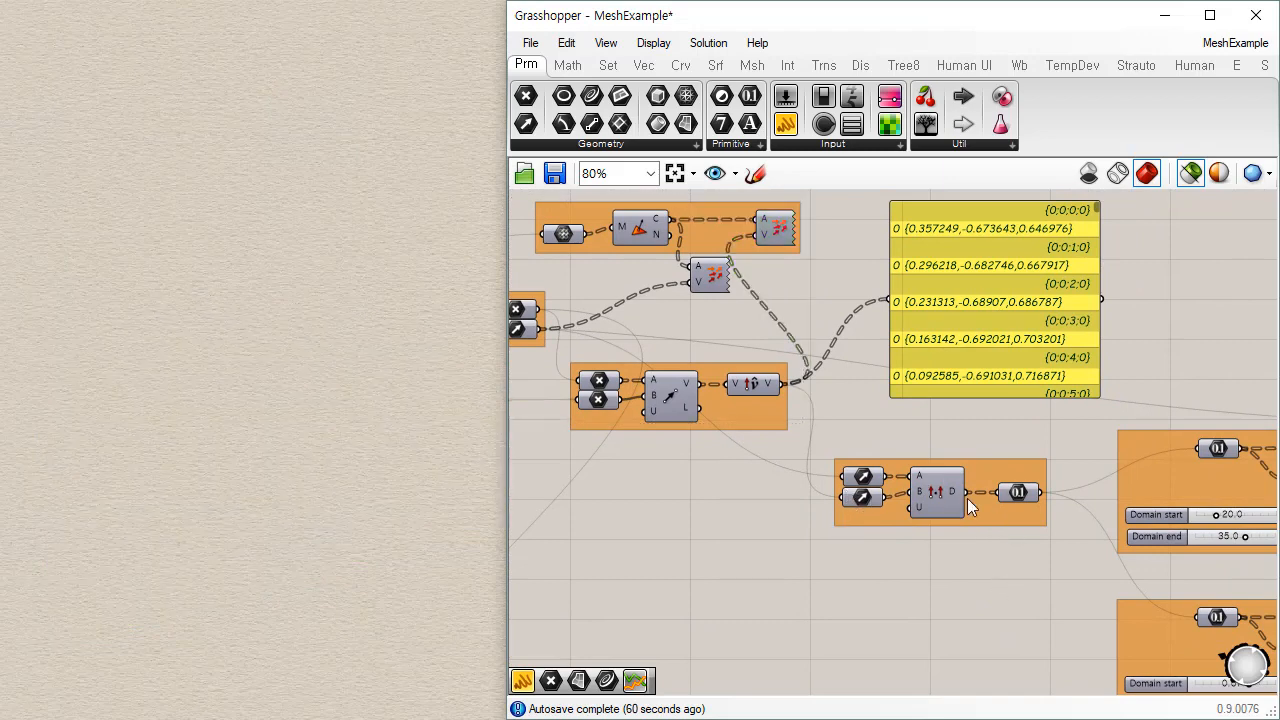
pyautogui.click(934, 497)
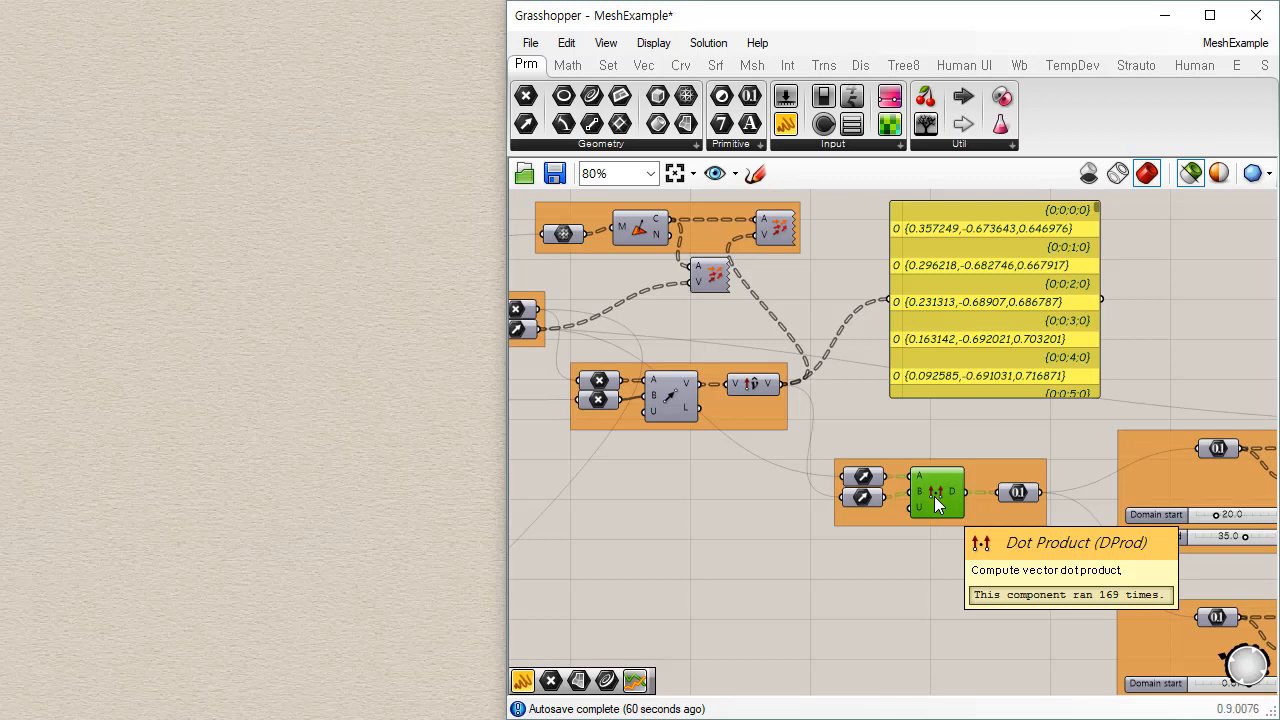
pyautogui.moveTo(964, 492); pyautogui.dragTo(900, 307)
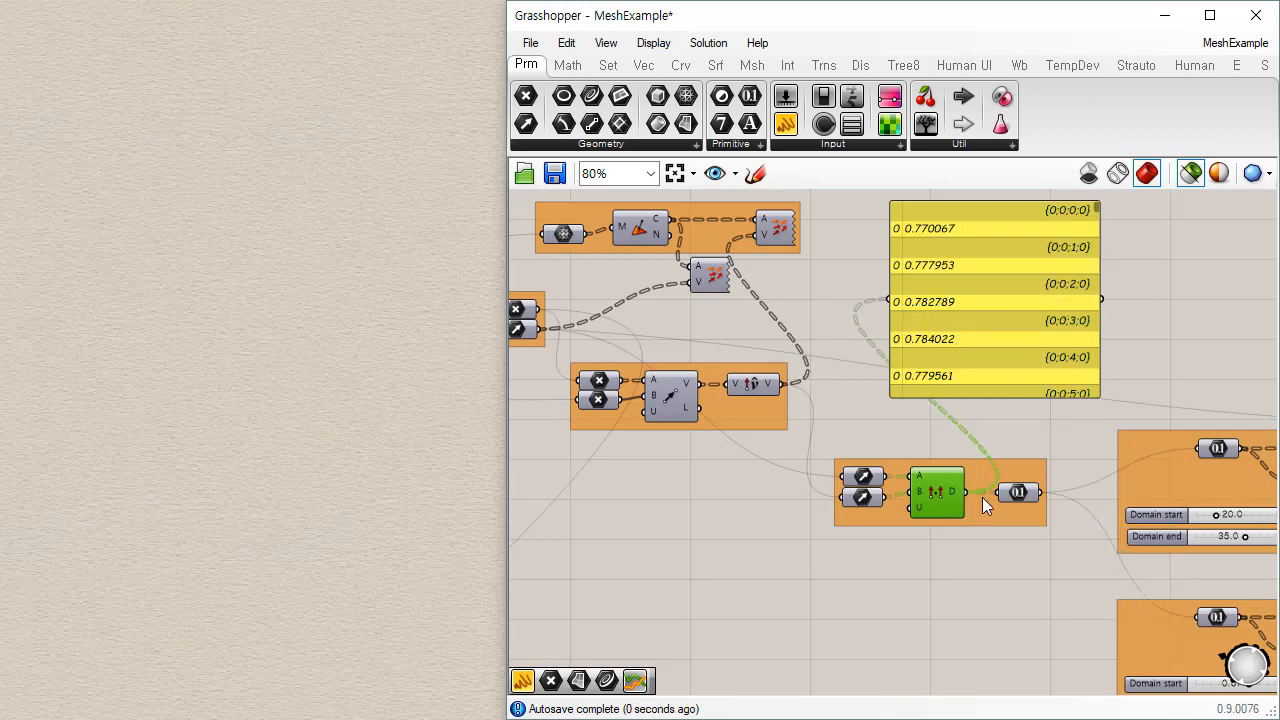
pyautogui.click(1043, 445)
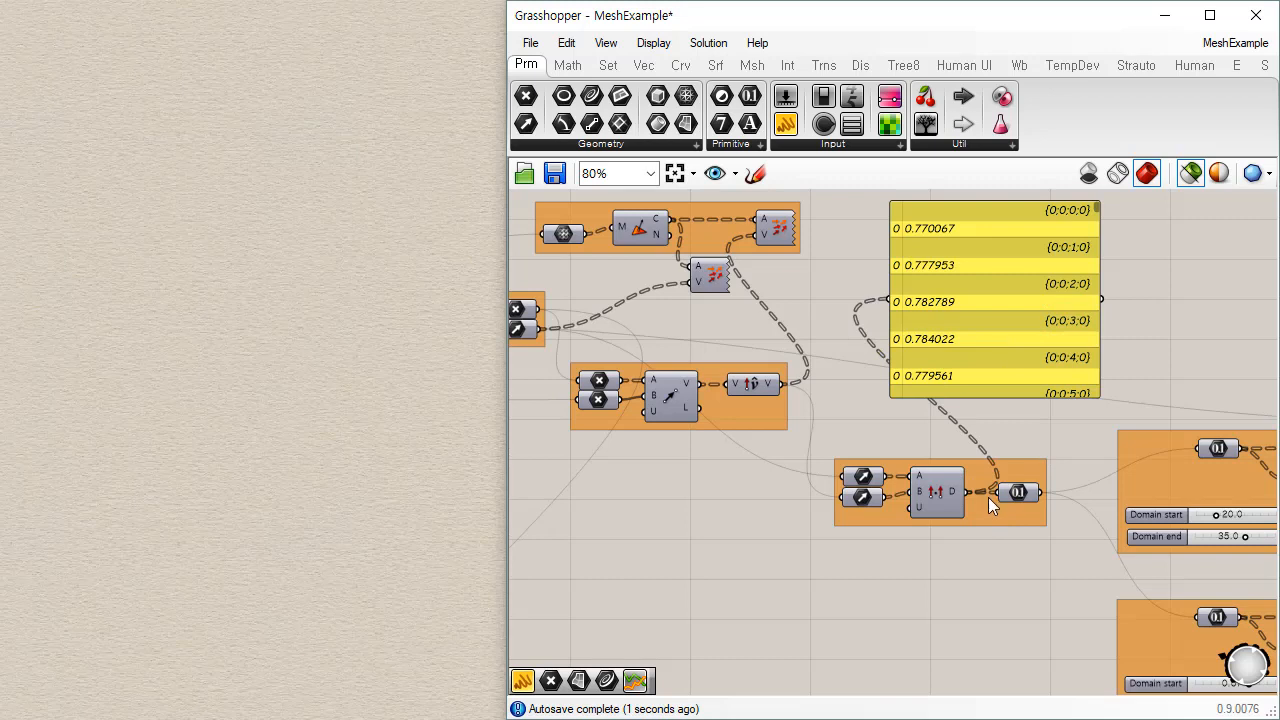
# - Examine the Dot Product component's two vector inputs, its number output parameter and the values in the panel
pyautogui.click(860, 479)
pyautogui.click(861, 498)
pyautogui.click(921, 510)
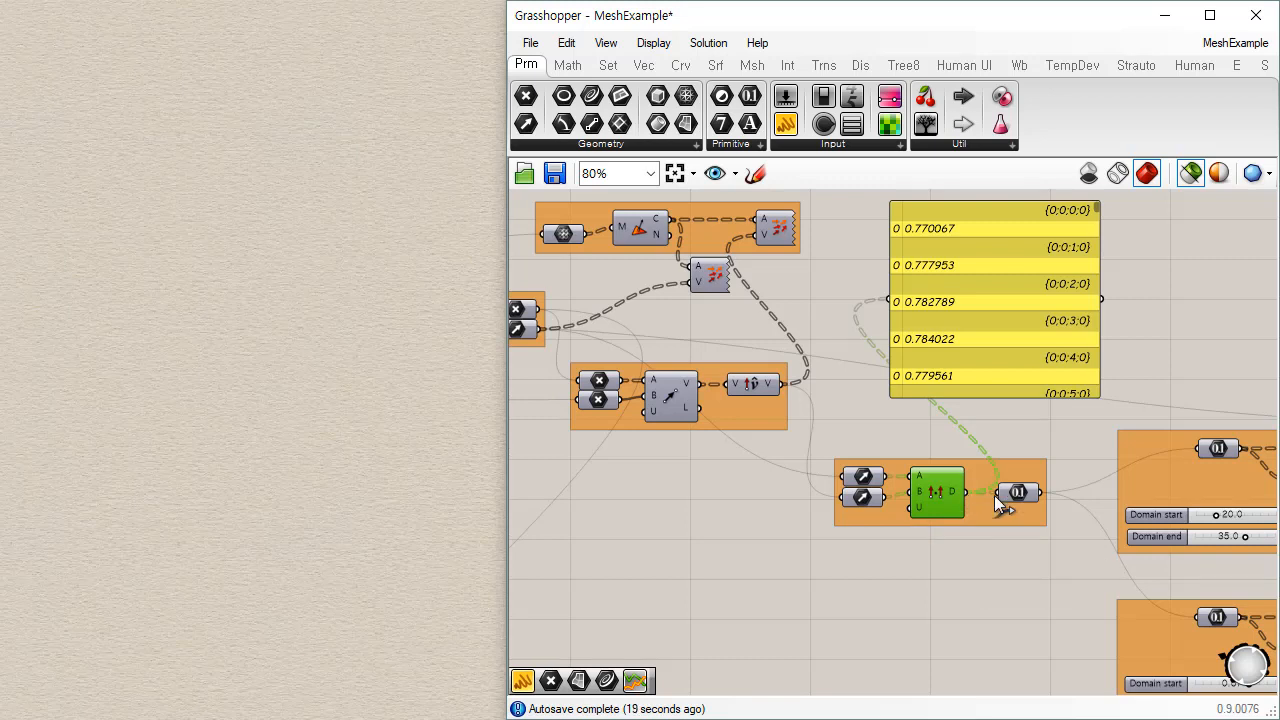
pyautogui.moveTo(954, 498)
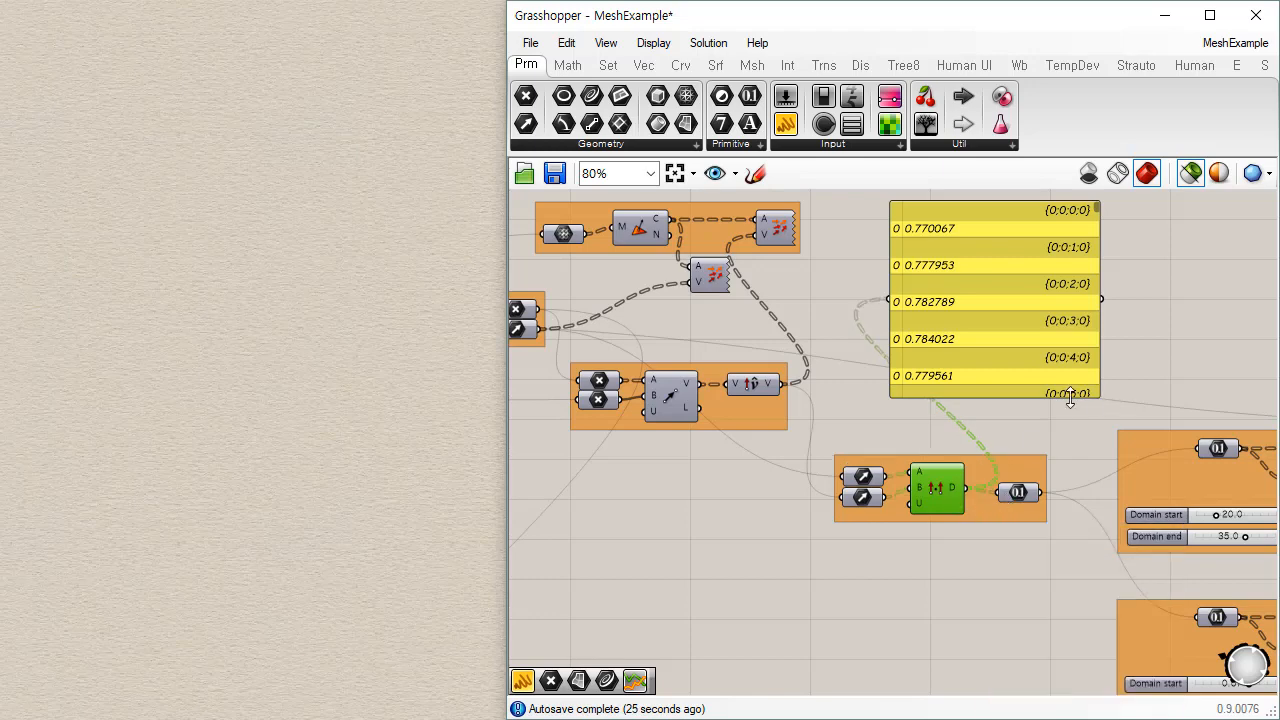
pyautogui.moveTo(1070, 397); pyautogui.dragTo(600, 405, button='right')
pyautogui.moveTo(710, 458); pyautogui.dragTo(1122, 415, button='right')
pyautogui.scroll(1, 953, 411)
pyautogui.moveTo(740, 285); pyautogui.dragTo(863, 532)
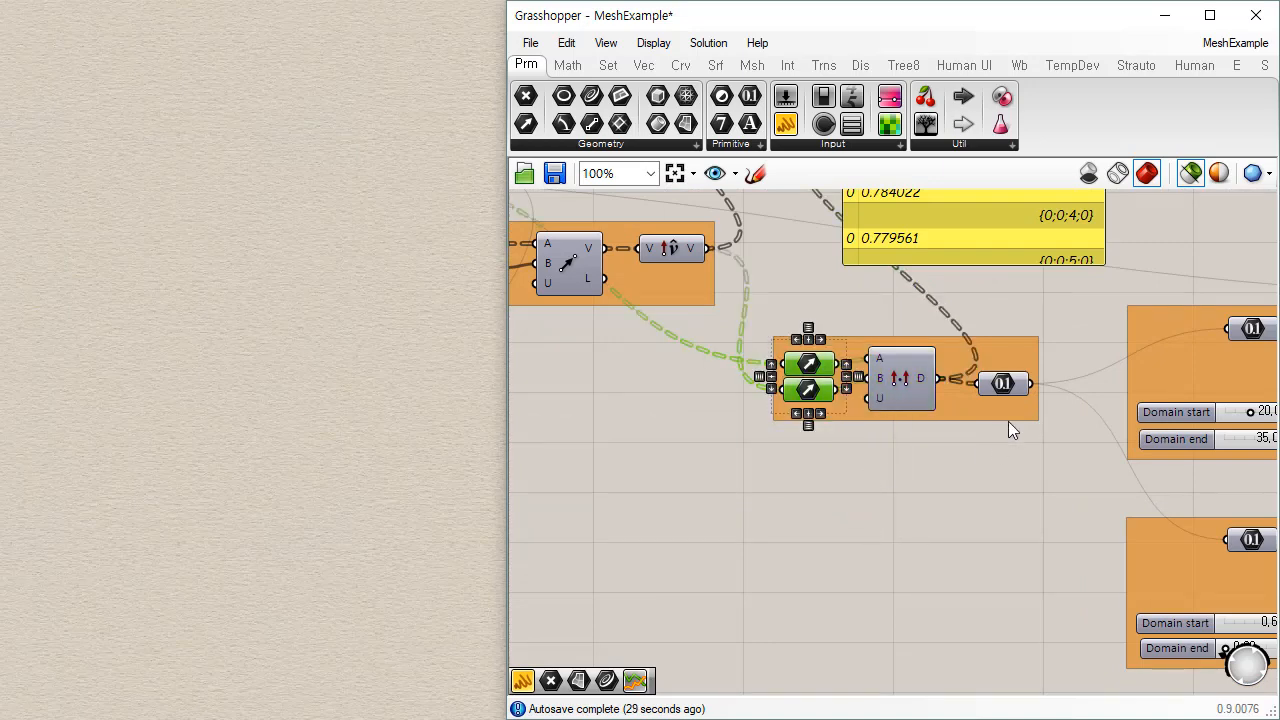
pyautogui.click(1009, 381)
pyautogui.moveTo(846, 317); pyautogui.dragTo(960, 500, button='right')
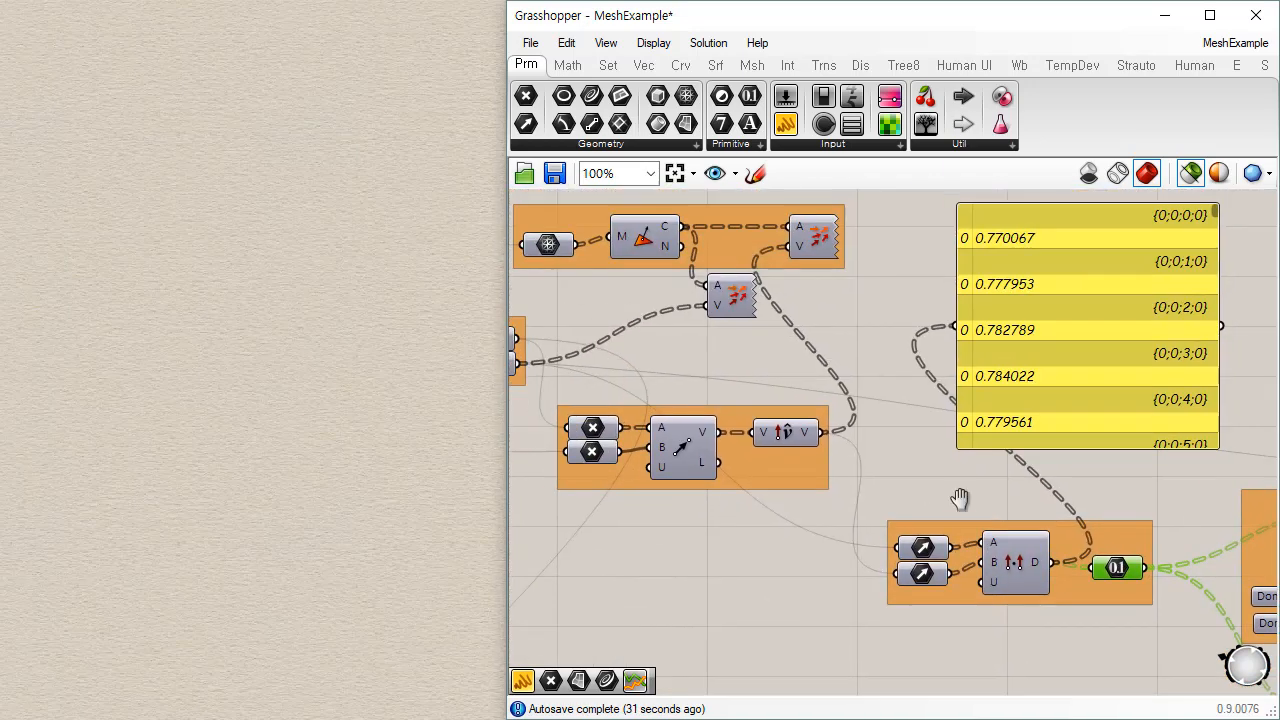
# - Highlight both vector displays and compare the angles between arrow pairs up close at the mesh corner and middle
pyautogui.click(735, 300)
pyautogui.keyDown('shift'); pyautogui.click(818, 246); pyautogui.keyUp('shift')
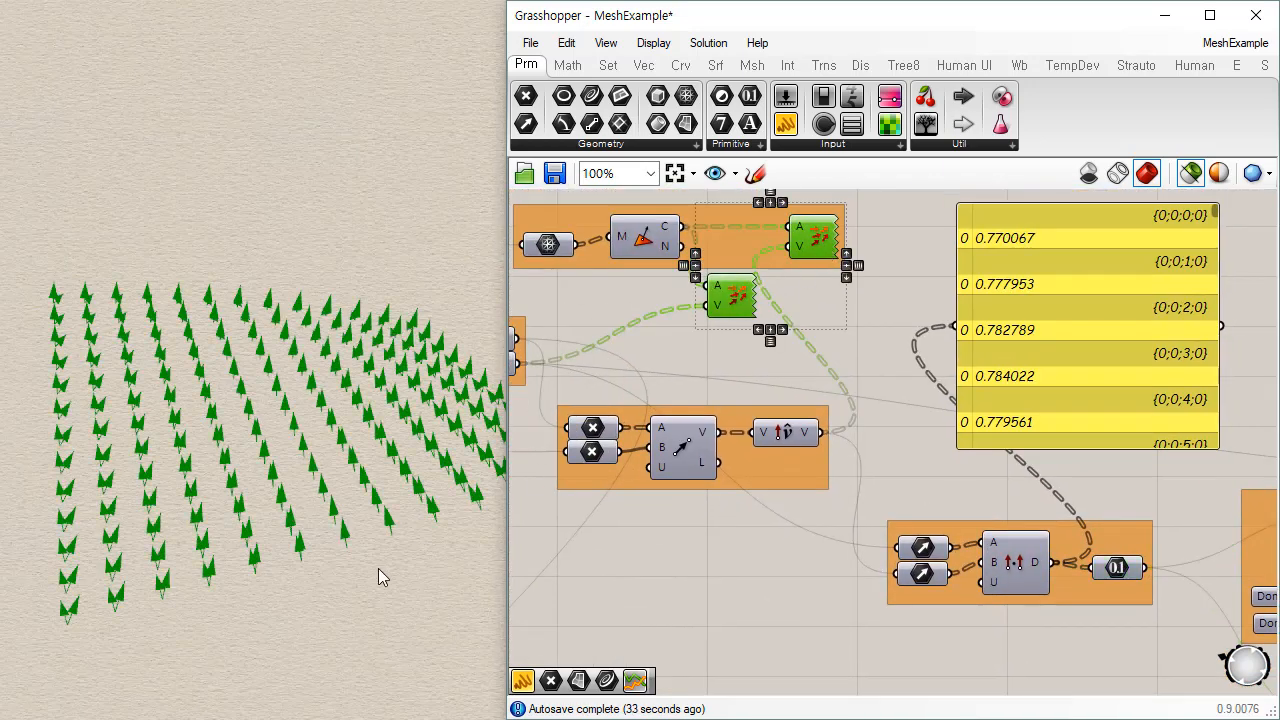
pyautogui.scroll(4, 300, 623)
pyautogui.scroll(2, 18, 600)
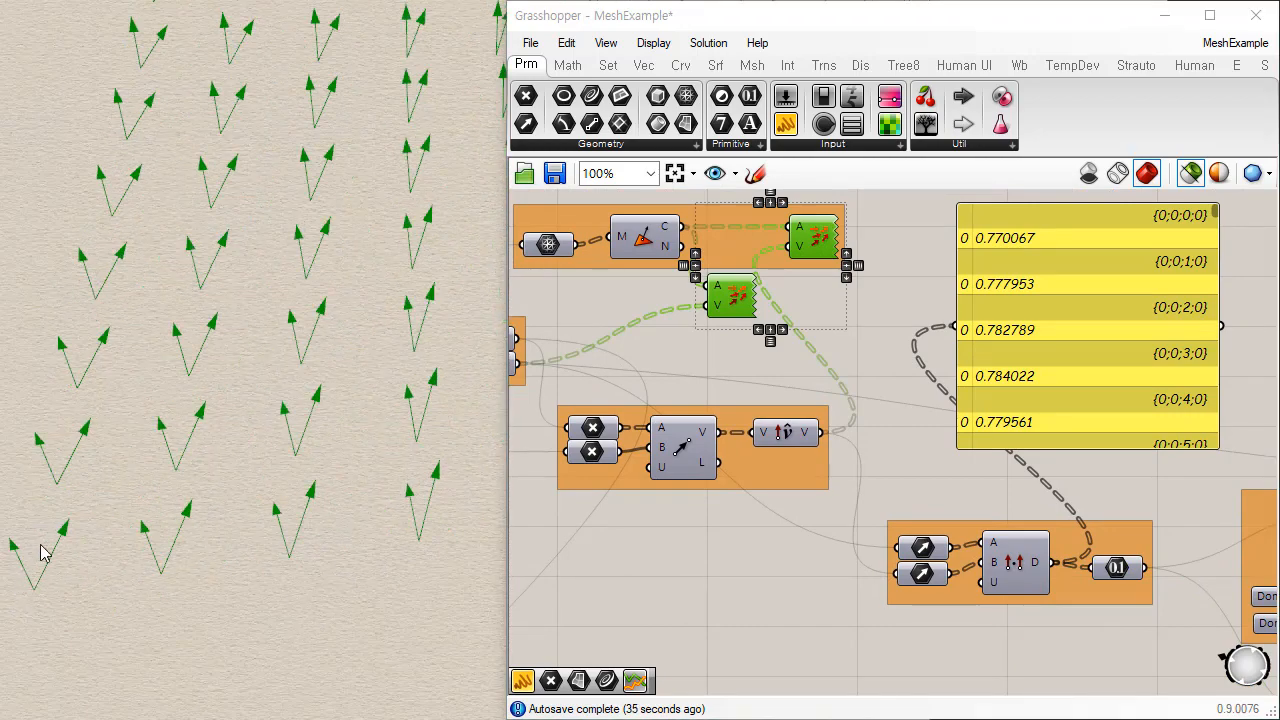
pyautogui.scroll(-6, 52, 588)
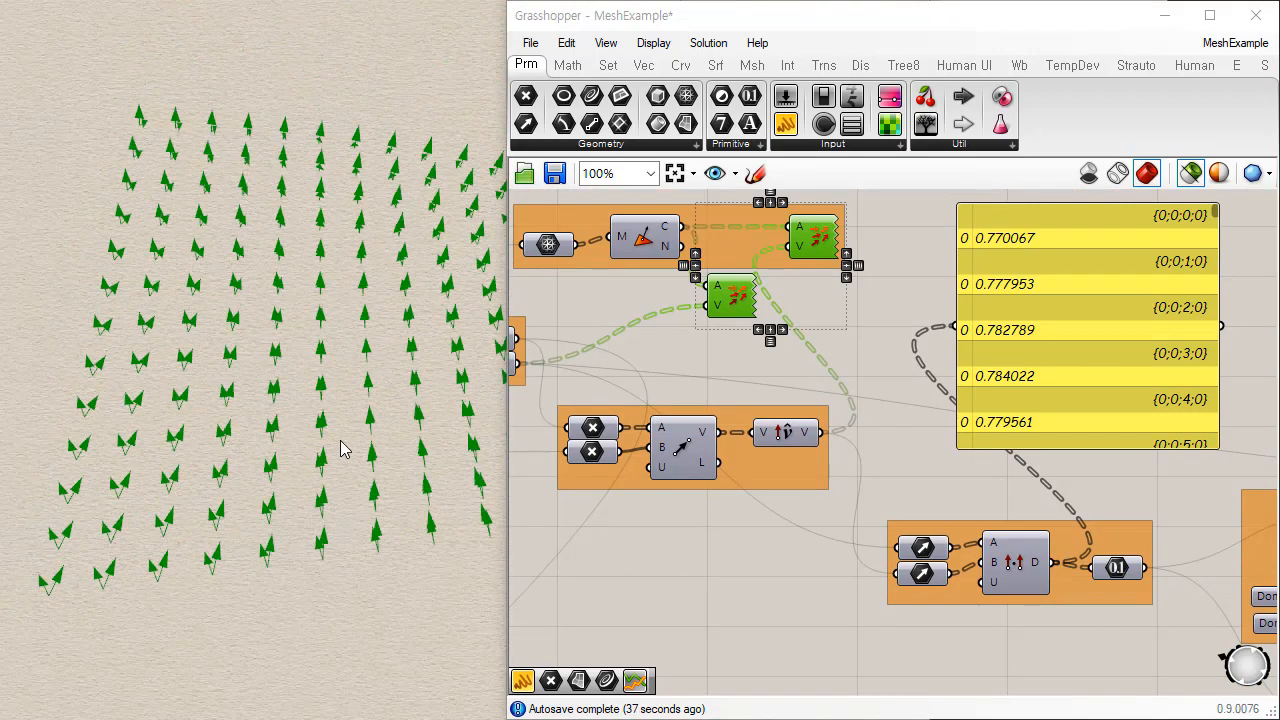
pyautogui.moveTo(343, 446); pyautogui.dragTo(371, 326, button='right')
pyautogui.scroll(6, 330, 404)
pyautogui.scroll(2, 330, 404)
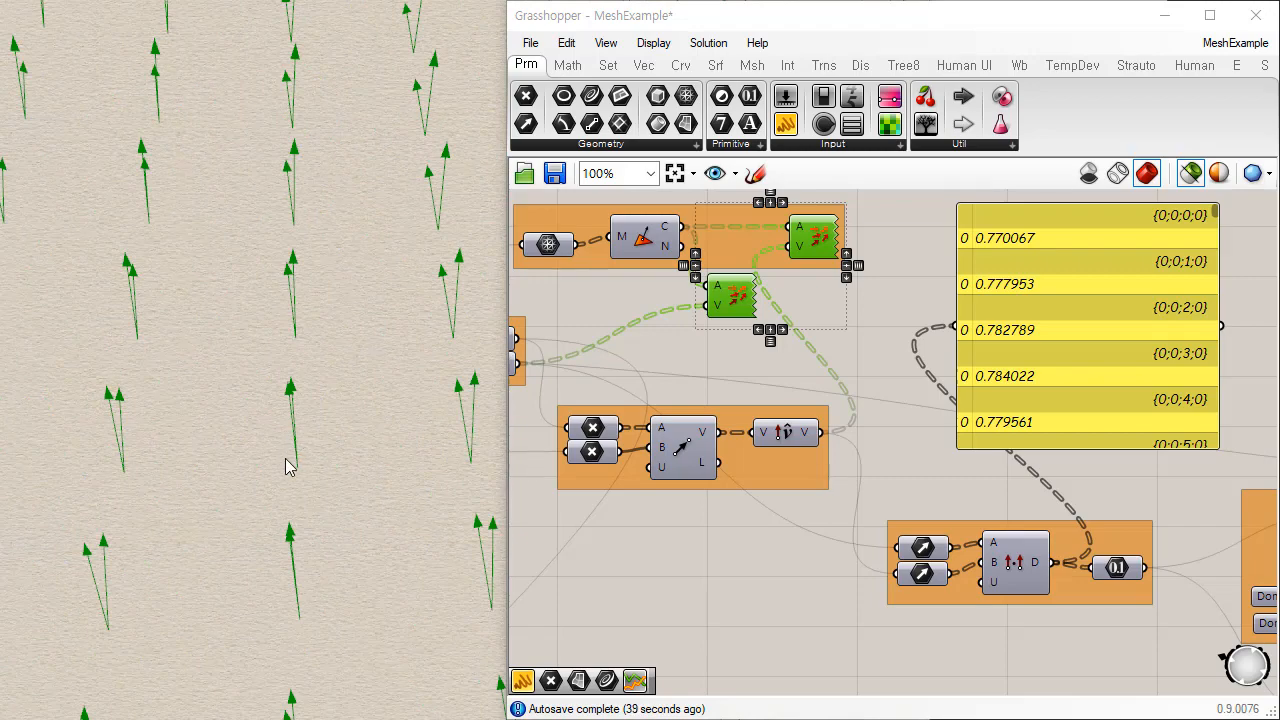
pyautogui.scroll(-5, 338, 570)
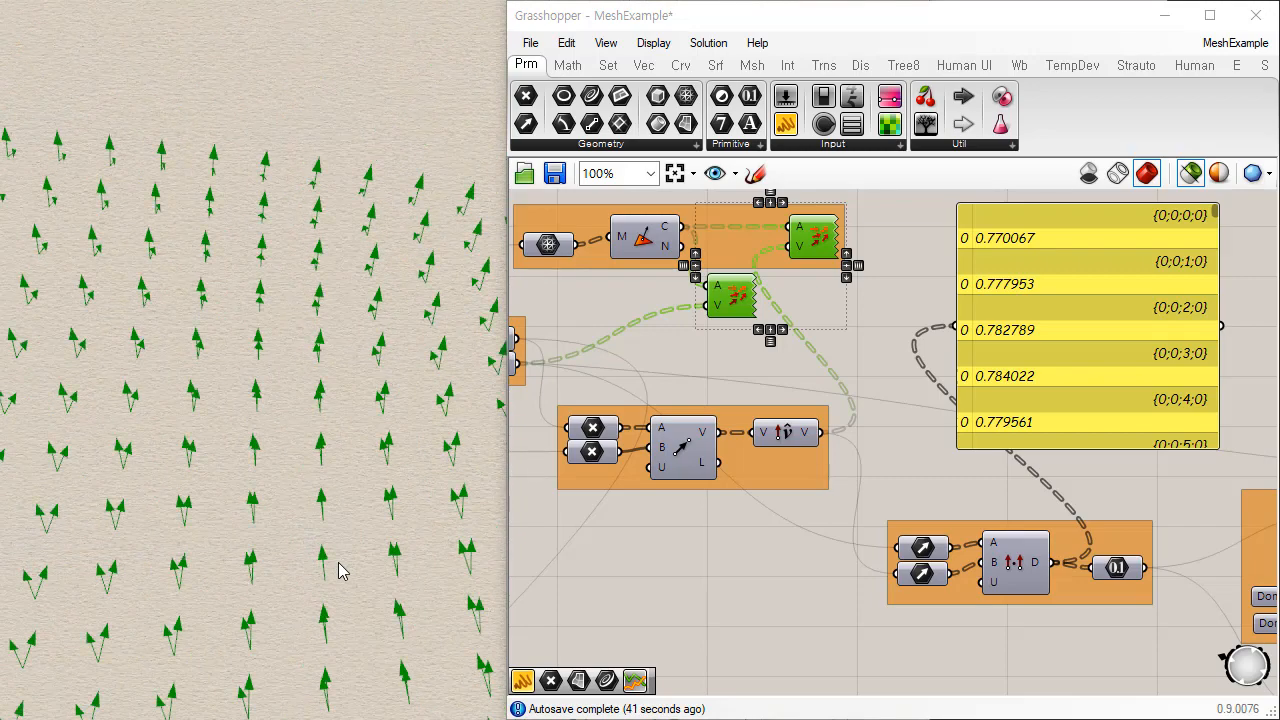
pyautogui.moveTo(338, 570); pyautogui.dragTo(334, 520, button='right')
# - Shift the Dot Product's number parameter slightly and trace its values through the 20.0 to 35.0 remapping group's input and output
pyautogui.moveTo(1135, 554); pyautogui.dragTo(858, 313, button='right')
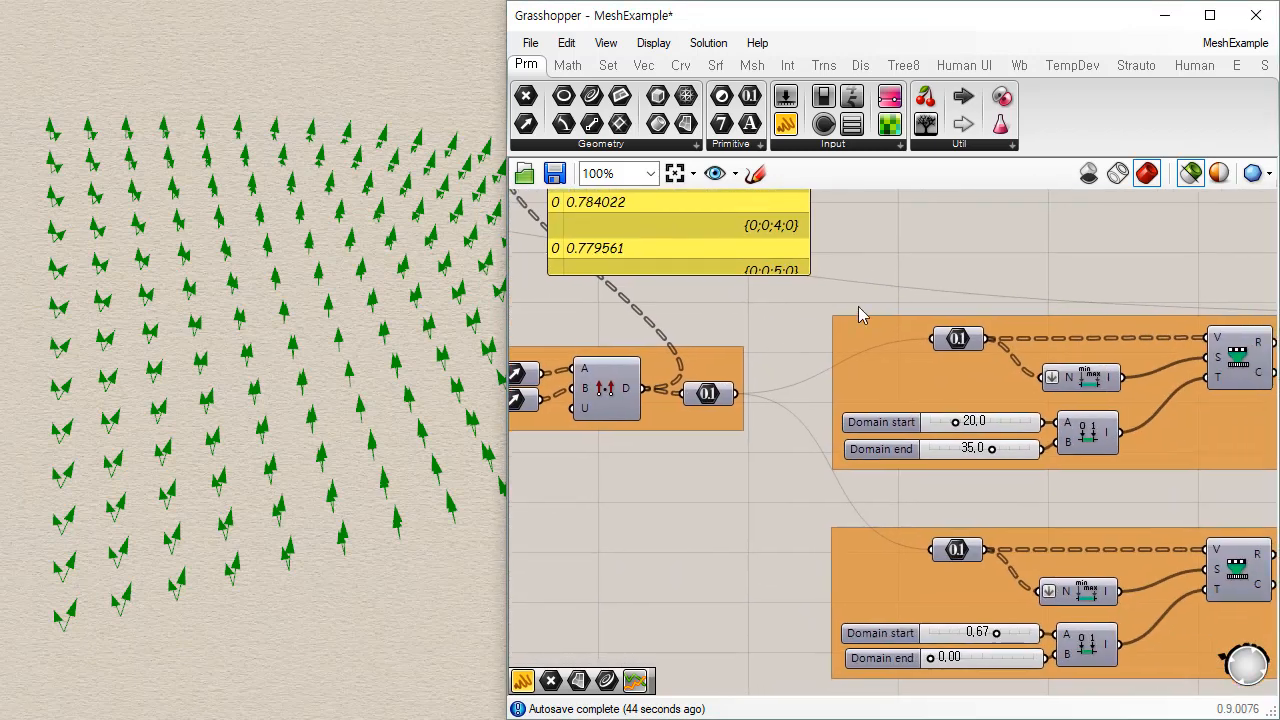
pyautogui.moveTo(710, 400); pyautogui.dragTo(718, 395)
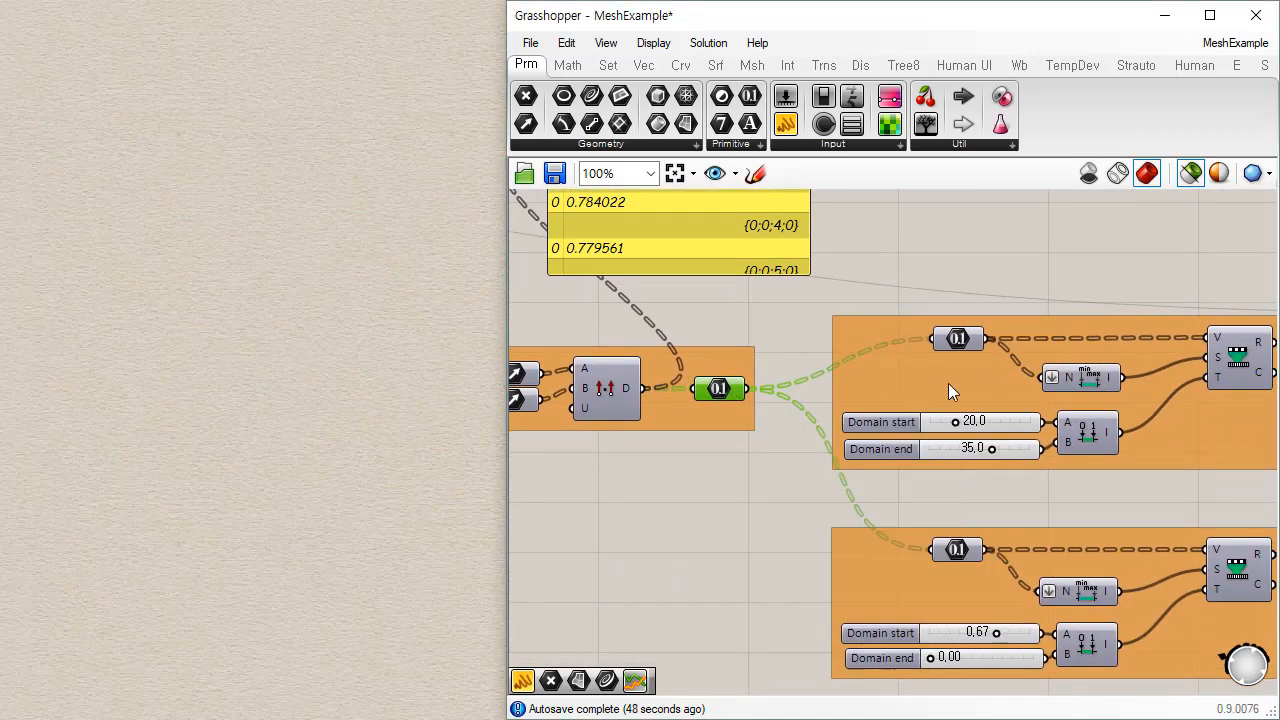
pyautogui.moveTo(834, 412); pyautogui.dragTo(617, 387, button='right')
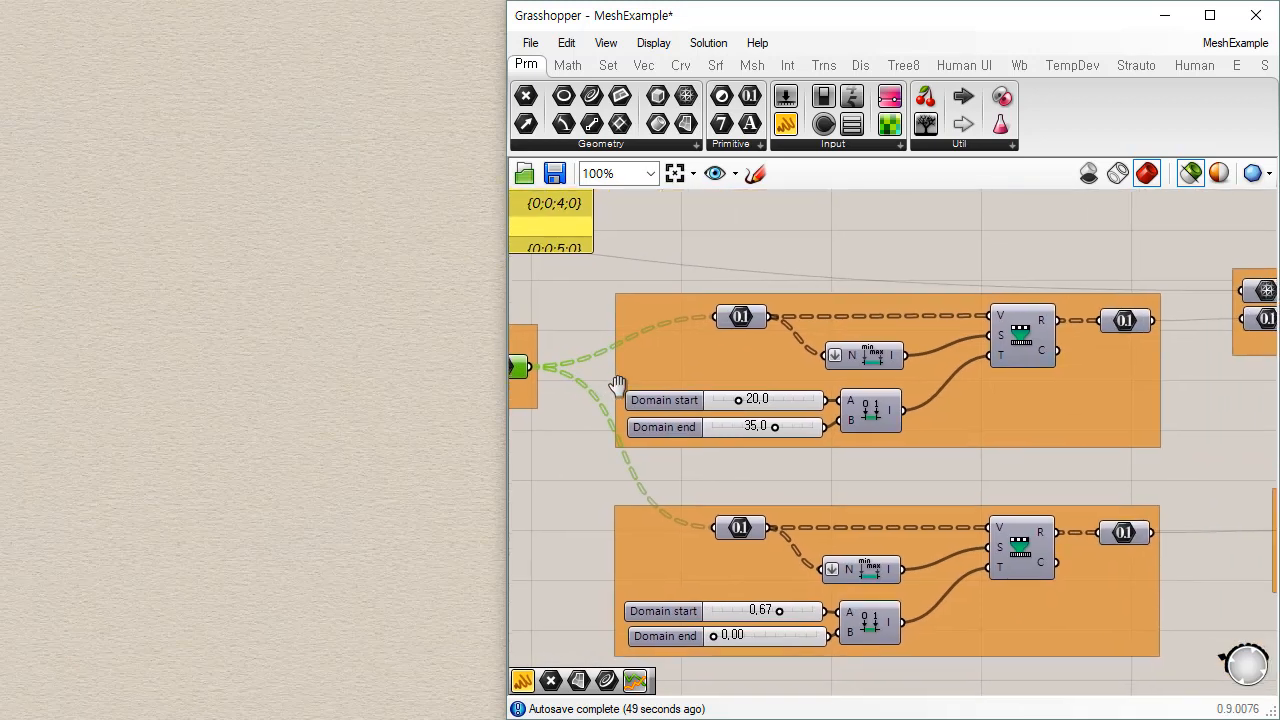
pyautogui.click(738, 316)
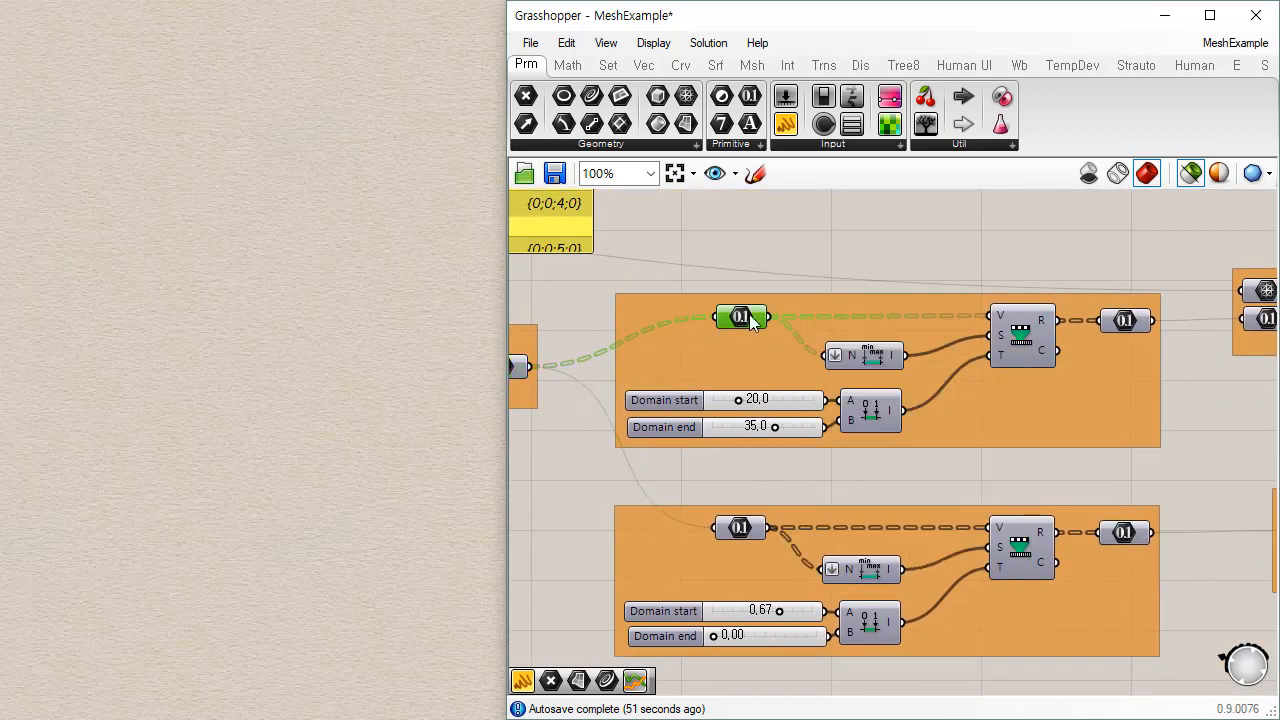
pyautogui.keyDown('shift'); pyautogui.click(1126, 320); pyautogui.keyUp('shift')
pyautogui.moveTo(705, 240); pyautogui.dragTo(774, 365)
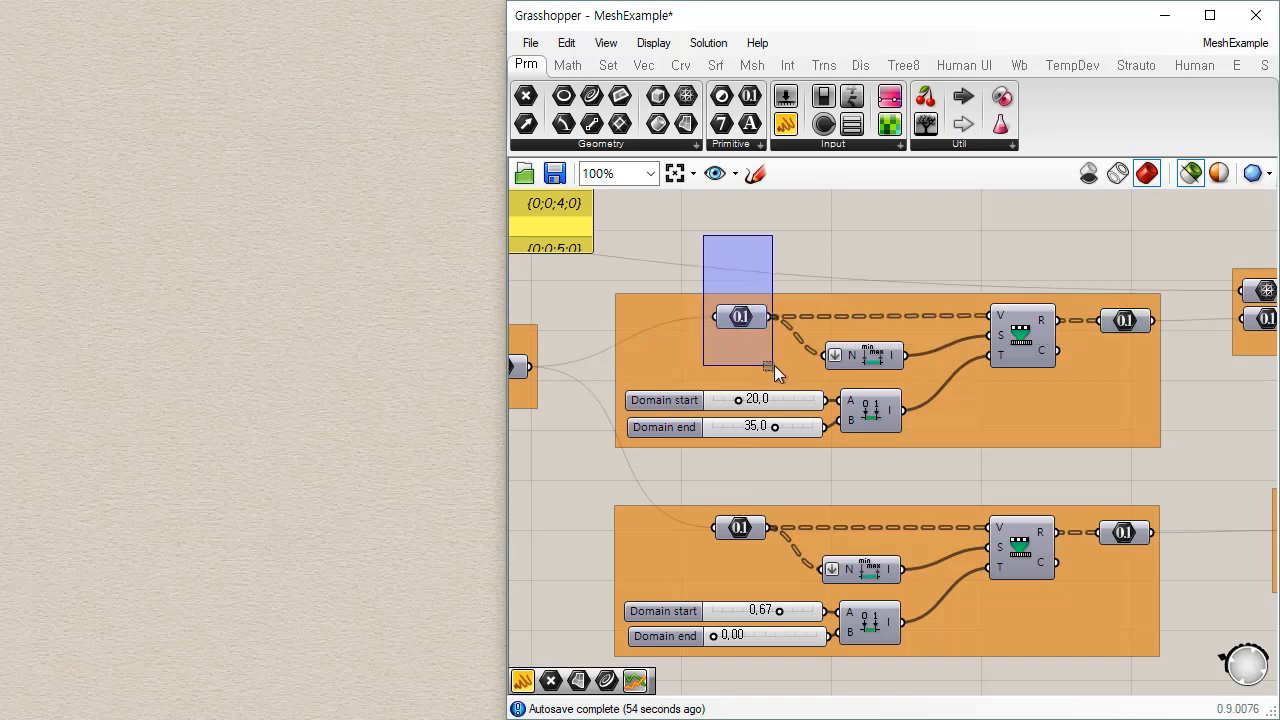
pyautogui.moveTo(1084, 249); pyautogui.dragTo(1179, 380)
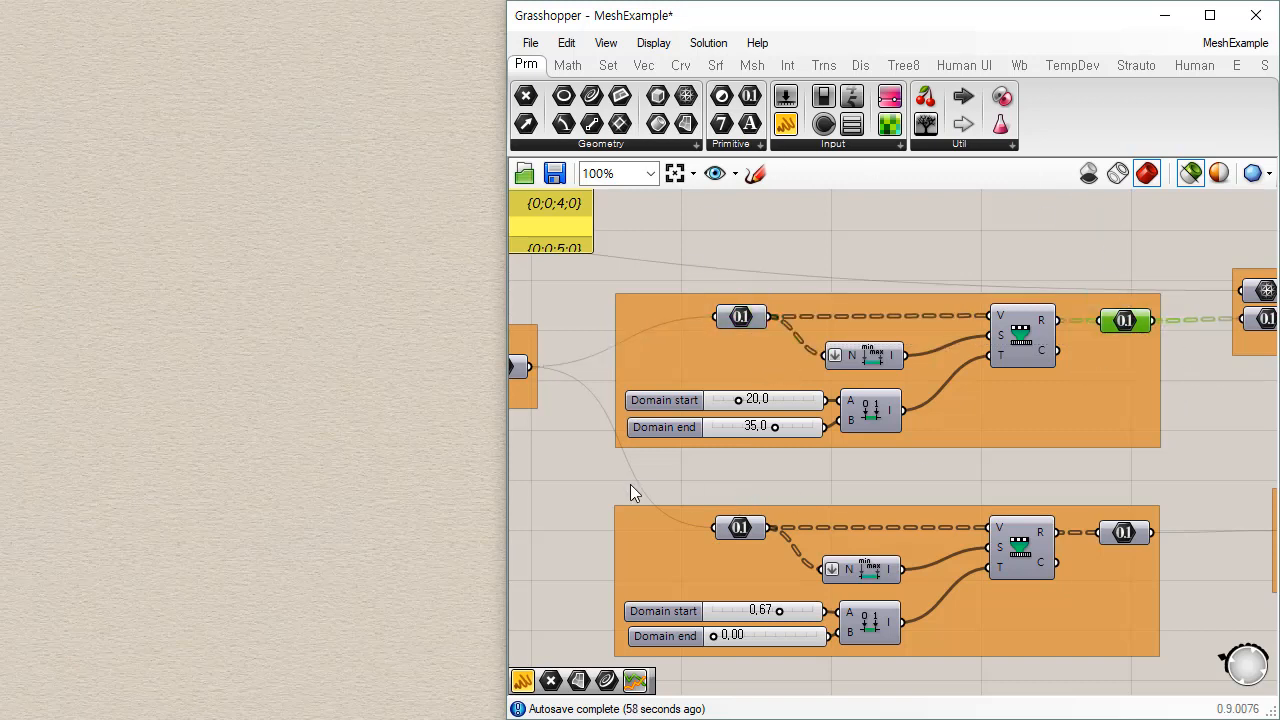
# - Point out the 0.67 to 0.00 remapping group's number input and move the whole group slightly closer to the group above
pyautogui.moveTo(657, 474); pyautogui.dragTo(804, 552)
pyautogui.moveTo(1128, 512); pyautogui.dragTo(1133, 484)
pyautogui.click(1184, 573)
pyautogui.moveTo(1123, 604); pyautogui.dragTo(1106, 616)
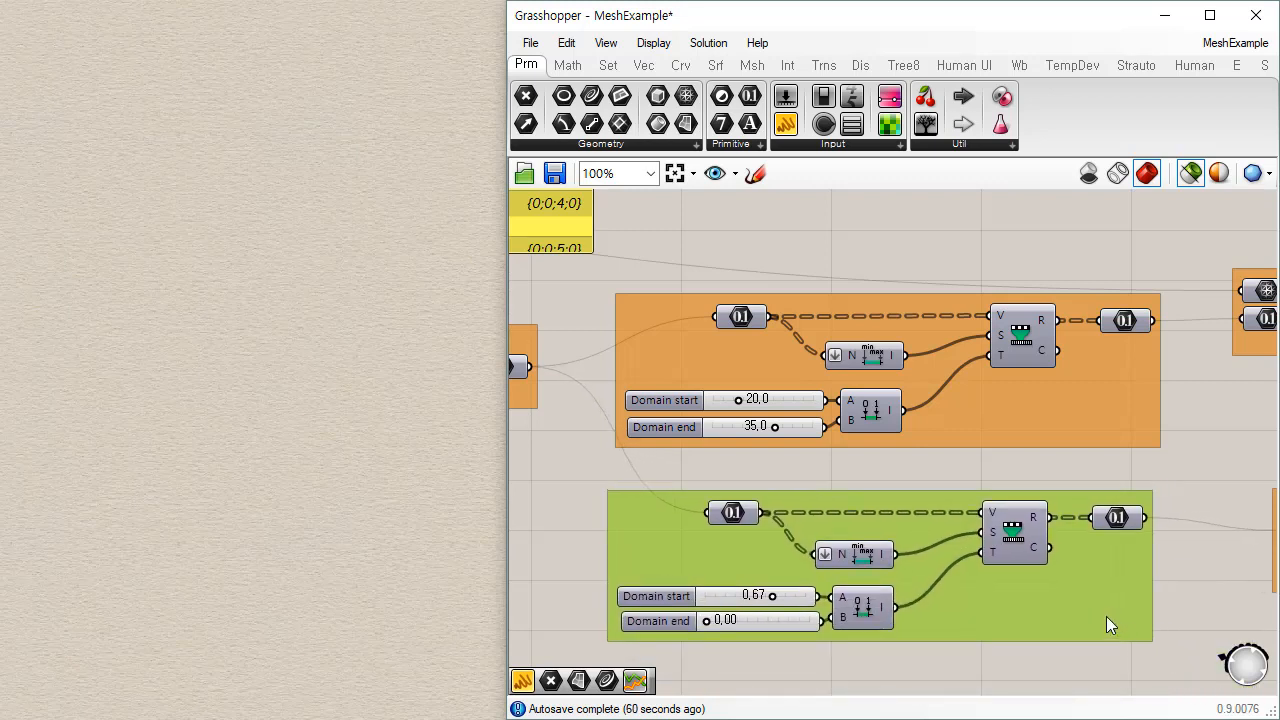
# - Examine the first remapping group's number input and the Bounds and domain components in both groups up close
pyautogui.click(746, 316)
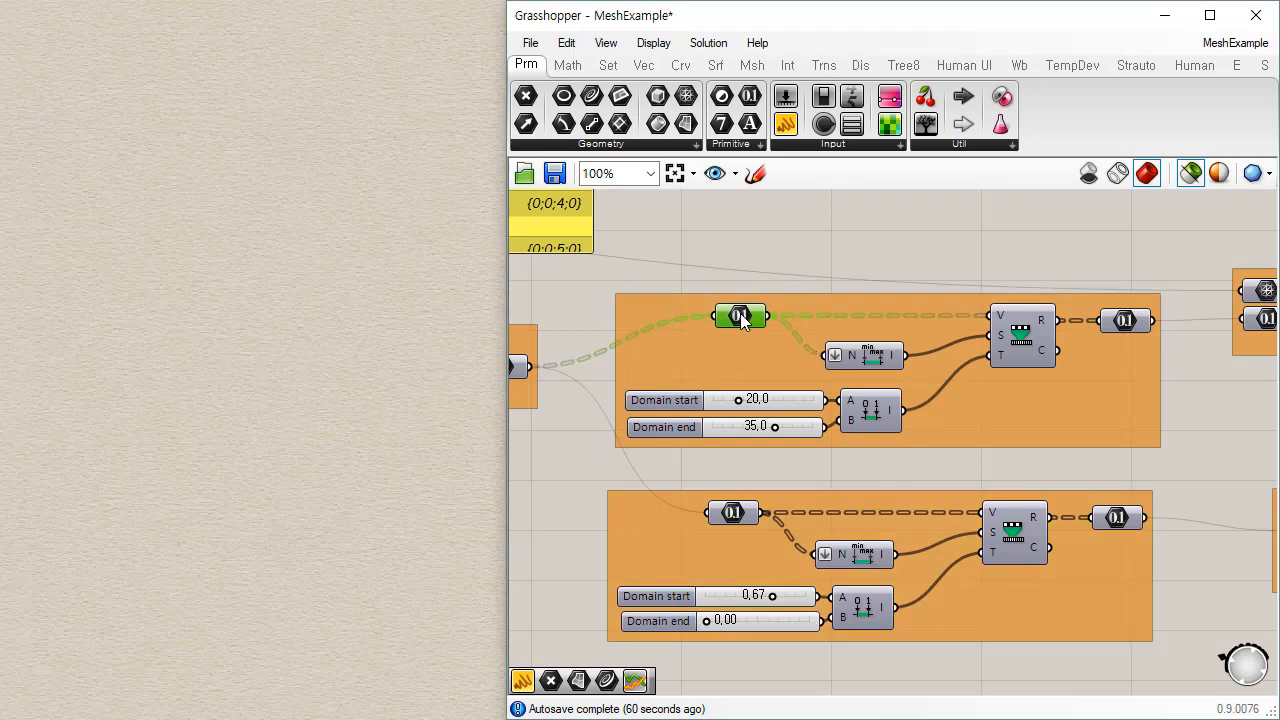
pyautogui.click(807, 469)
pyautogui.scroll(1, 765, 563)
pyautogui.moveTo(829, 568); pyautogui.dragTo(779, 549, button='right')
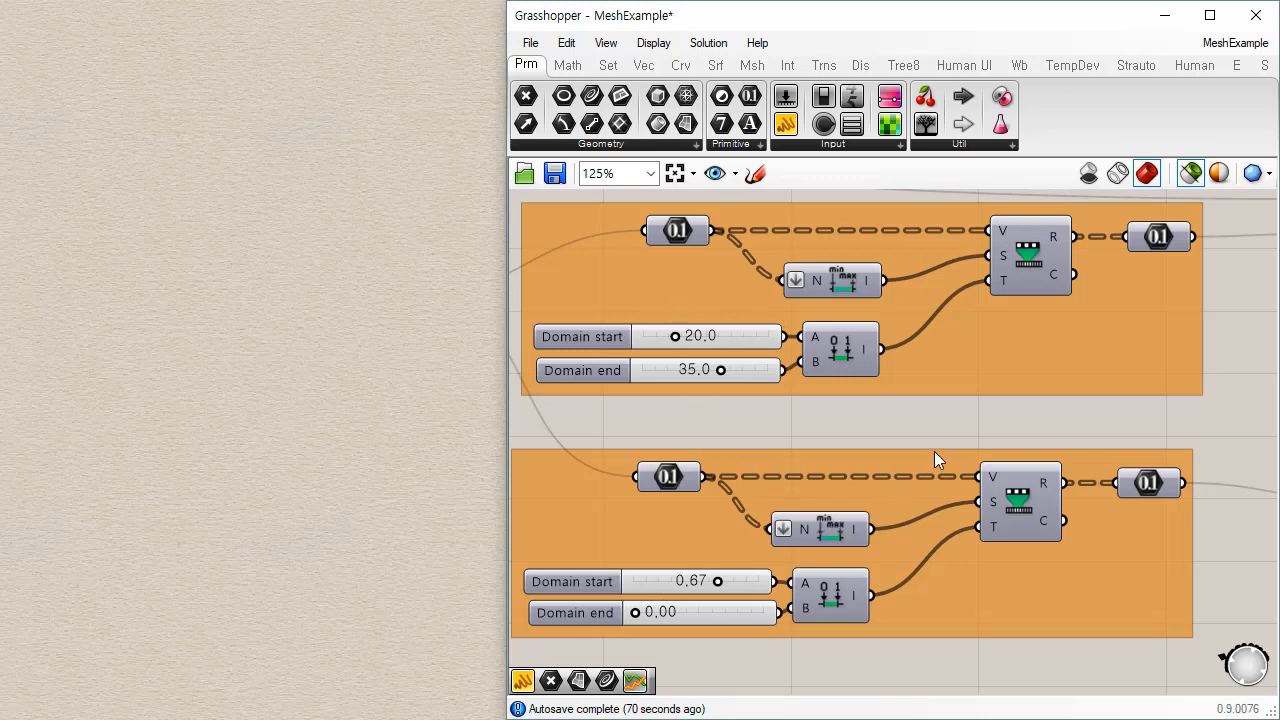
pyautogui.moveTo(934, 459); pyautogui.dragTo(827, 418, button='right')
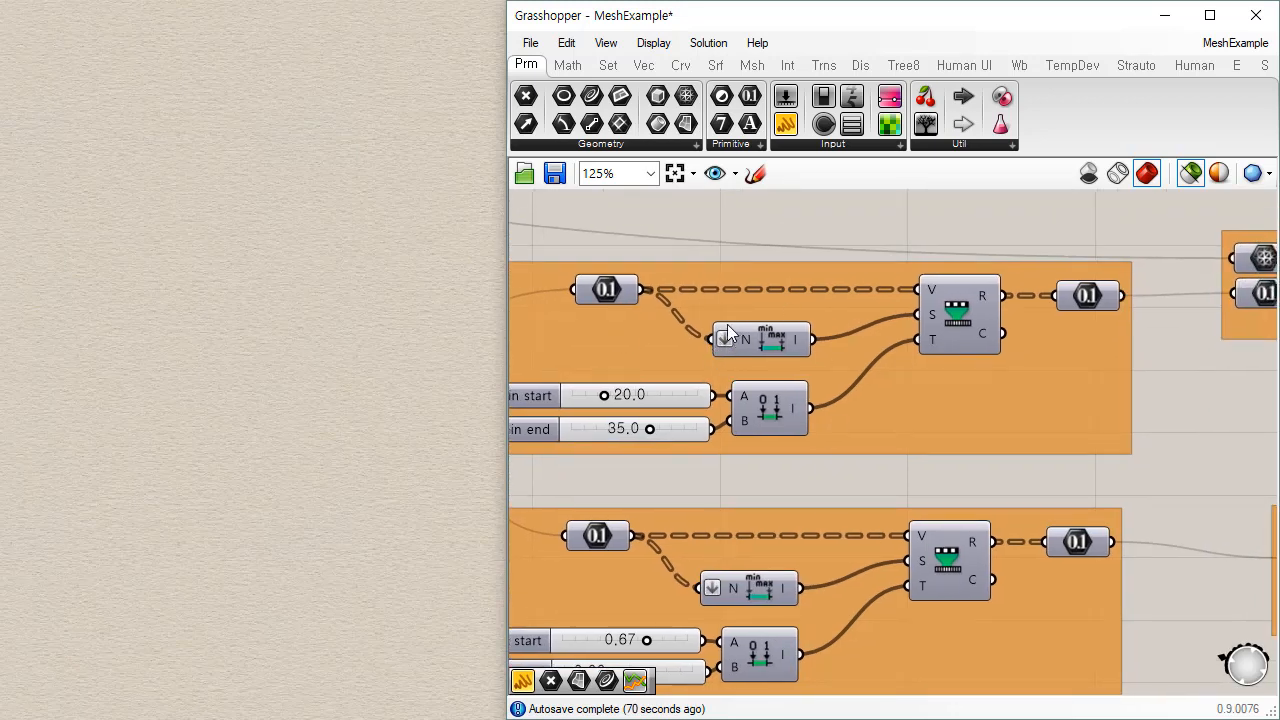
# - Place a new panel just above the 20.0 to 35.0 remapping group and change its text font
pyautogui.moveTo(616, 289)
pyautogui.click(790, 126)
pyautogui.click(931, 227)
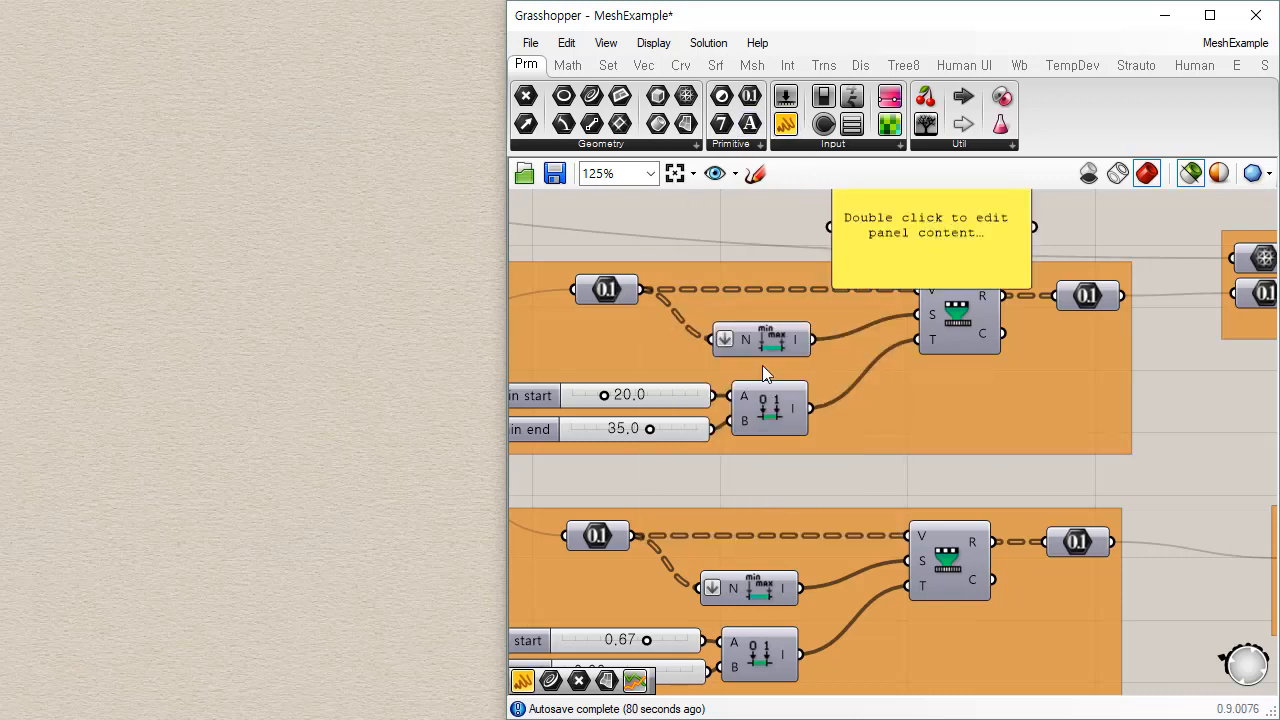
pyautogui.moveTo(762, 365); pyautogui.dragTo(718, 510, button='right')
pyautogui.moveTo(836, 371); pyautogui.dragTo(874, 349)
pyautogui.rightClick(899, 327)
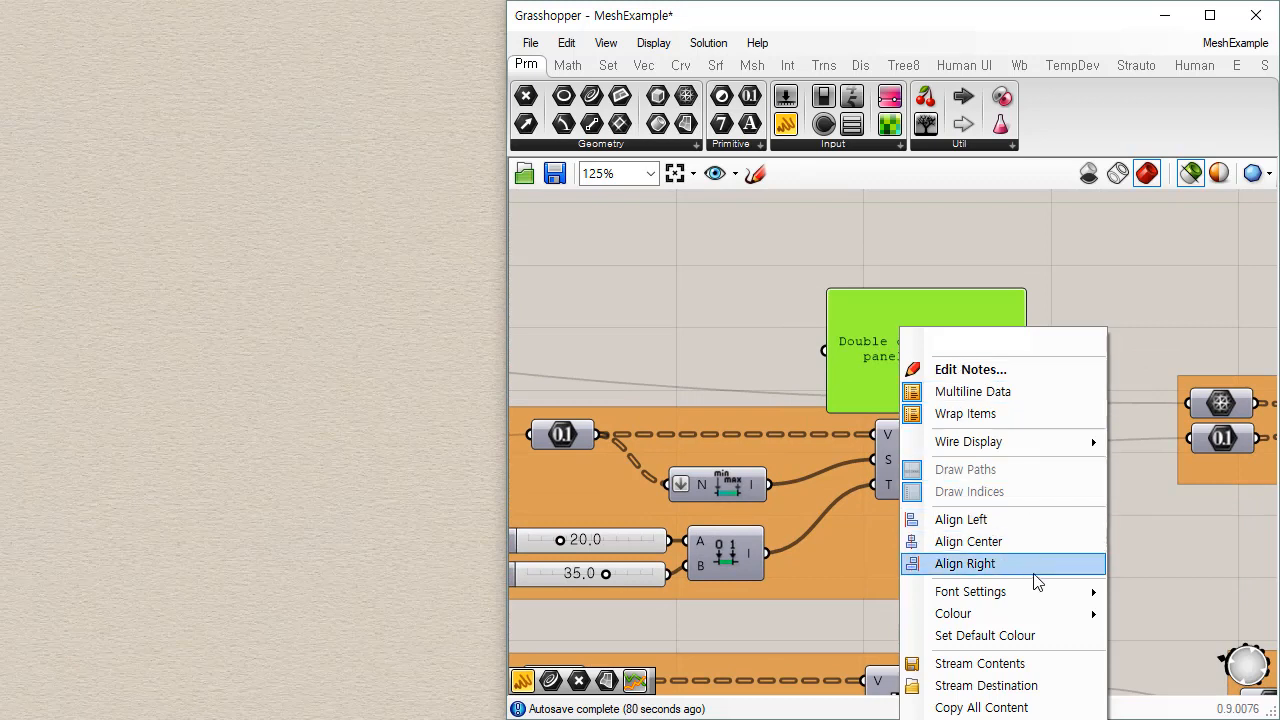
pyautogui.click(1150, 594)
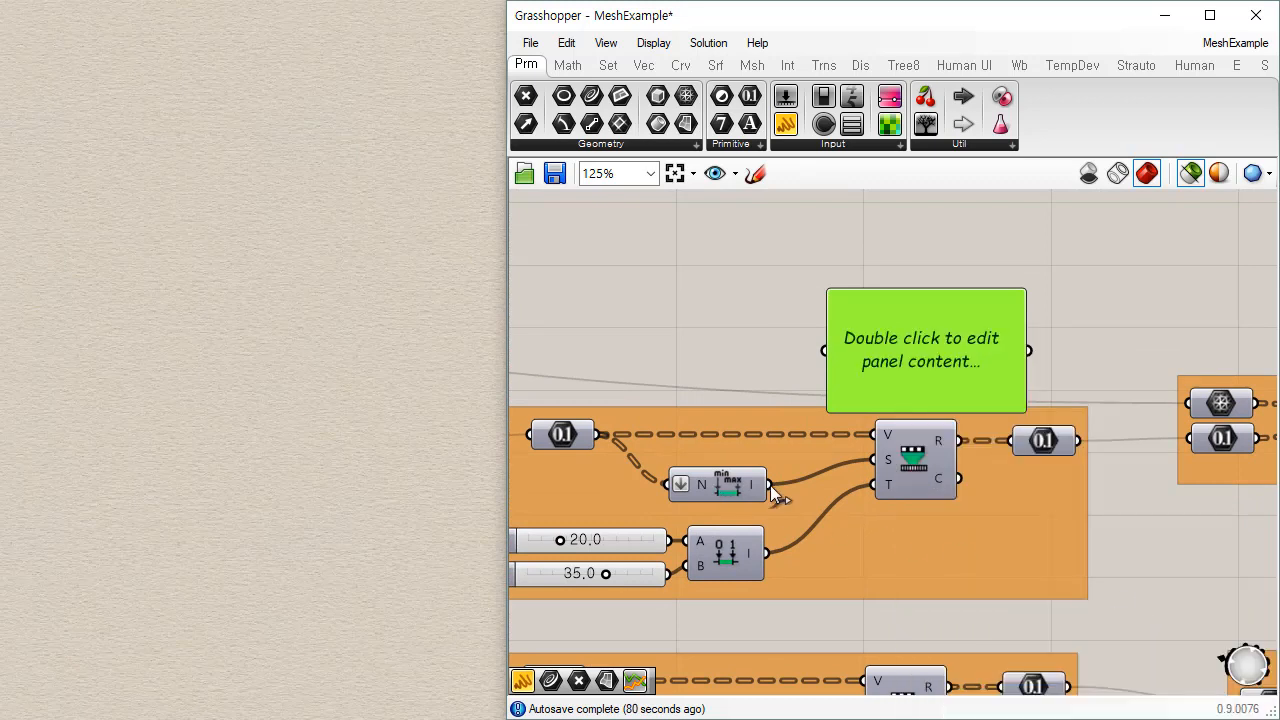
# - Wire the Bounds component's interval output into the panel, then move the panel up and widen it to fit the domain on one line
pyautogui.moveTo(769, 485); pyautogui.dragTo(833, 354)
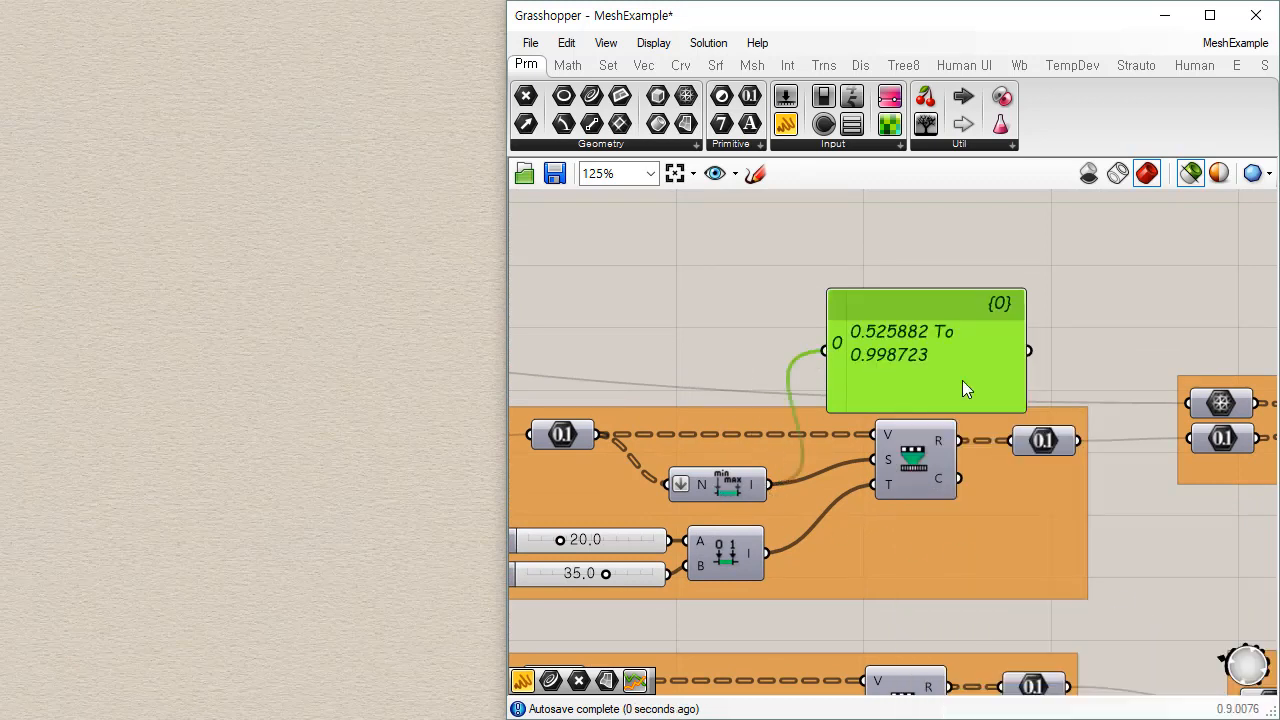
pyautogui.moveTo(962, 380); pyautogui.dragTo(917, 320)
pyautogui.moveTo(982, 352); pyautogui.dragTo(1124, 310)
pyautogui.click(1045, 348)
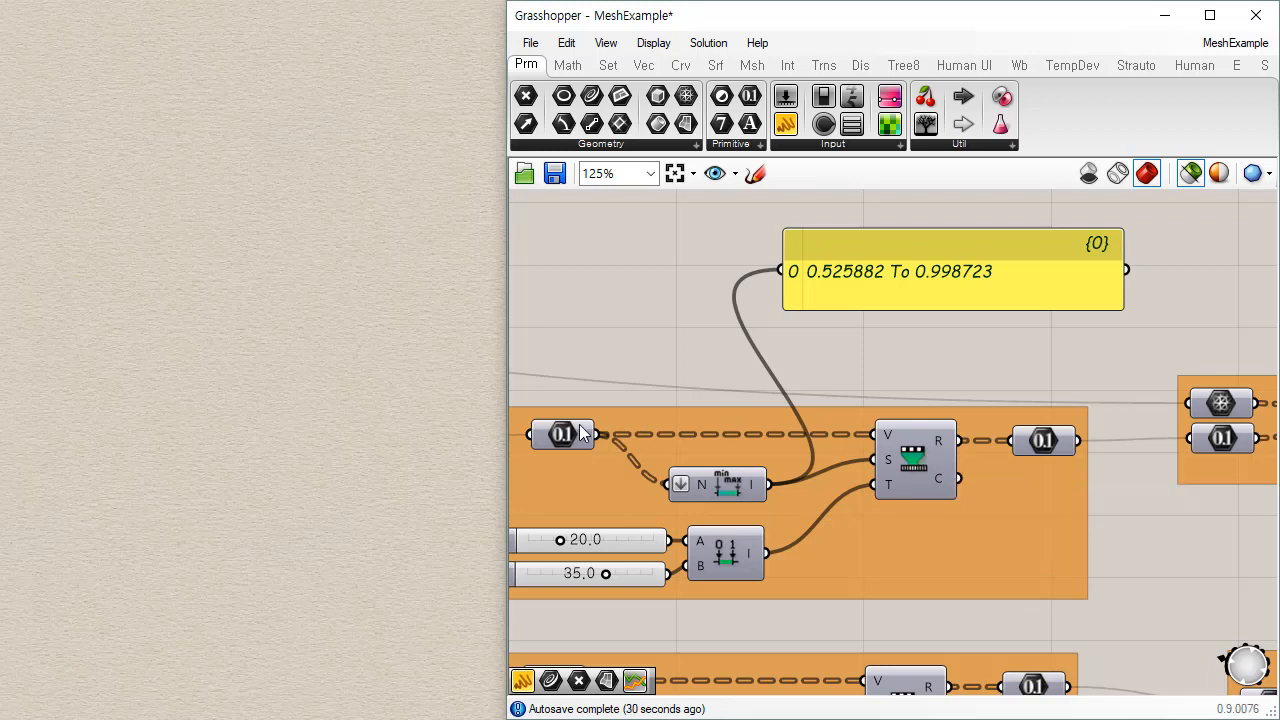
# - Point out the first group's number input and Remap inputs, and turn off Flatten on the Bounds component's N input
pyautogui.moveTo(889, 443)
pyautogui.moveTo(888, 485)
pyautogui.click(563, 438)
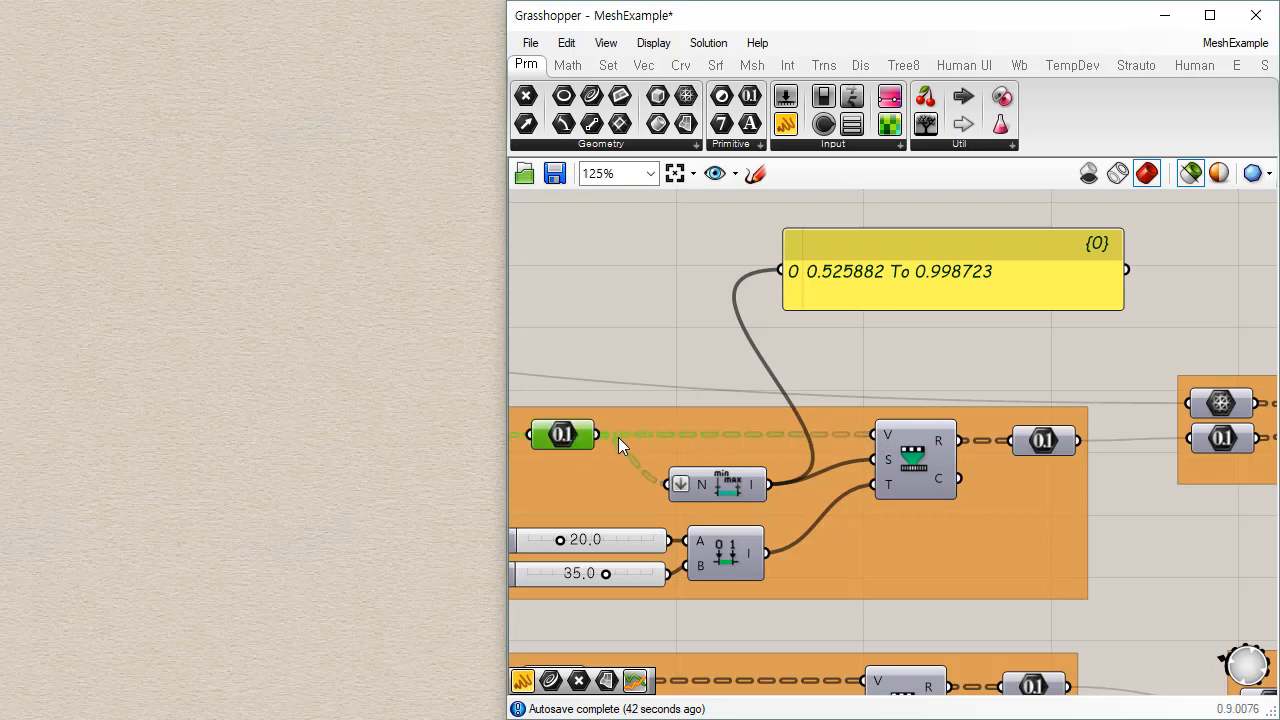
pyautogui.moveTo(562, 441)
pyautogui.moveTo(1215, 403)
pyautogui.rightClick(698, 485)
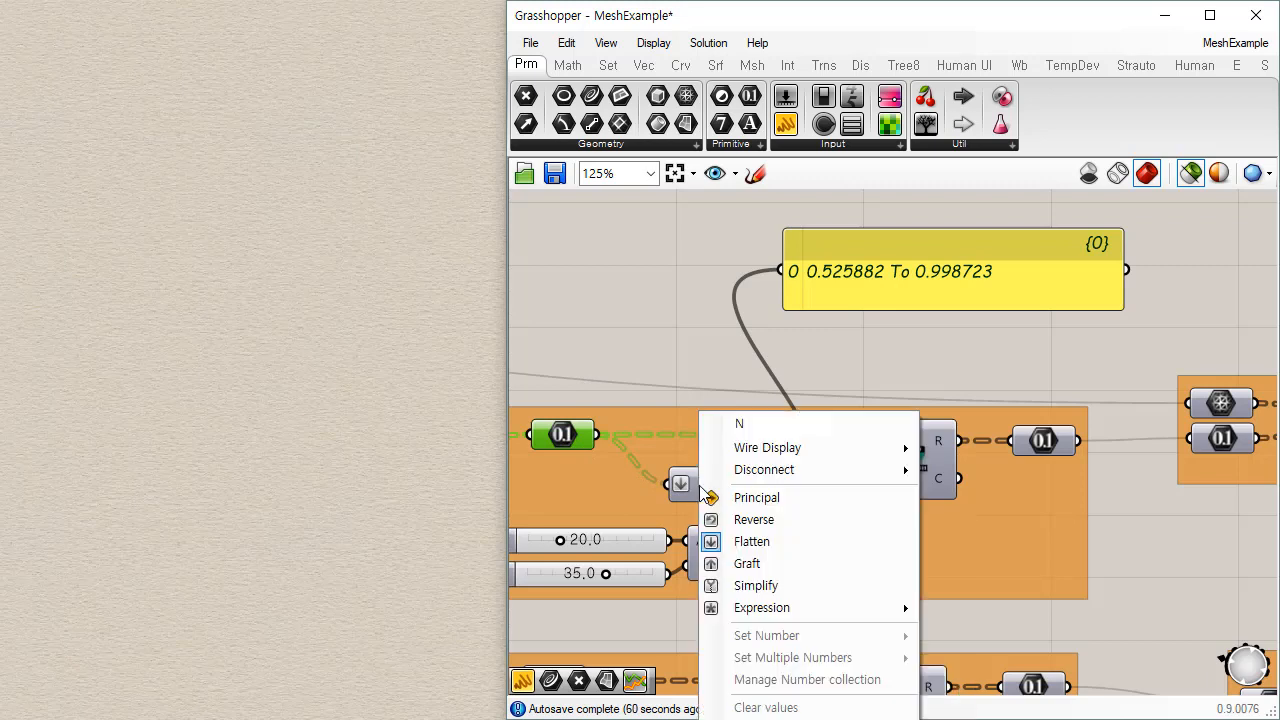
pyautogui.click(743, 545)
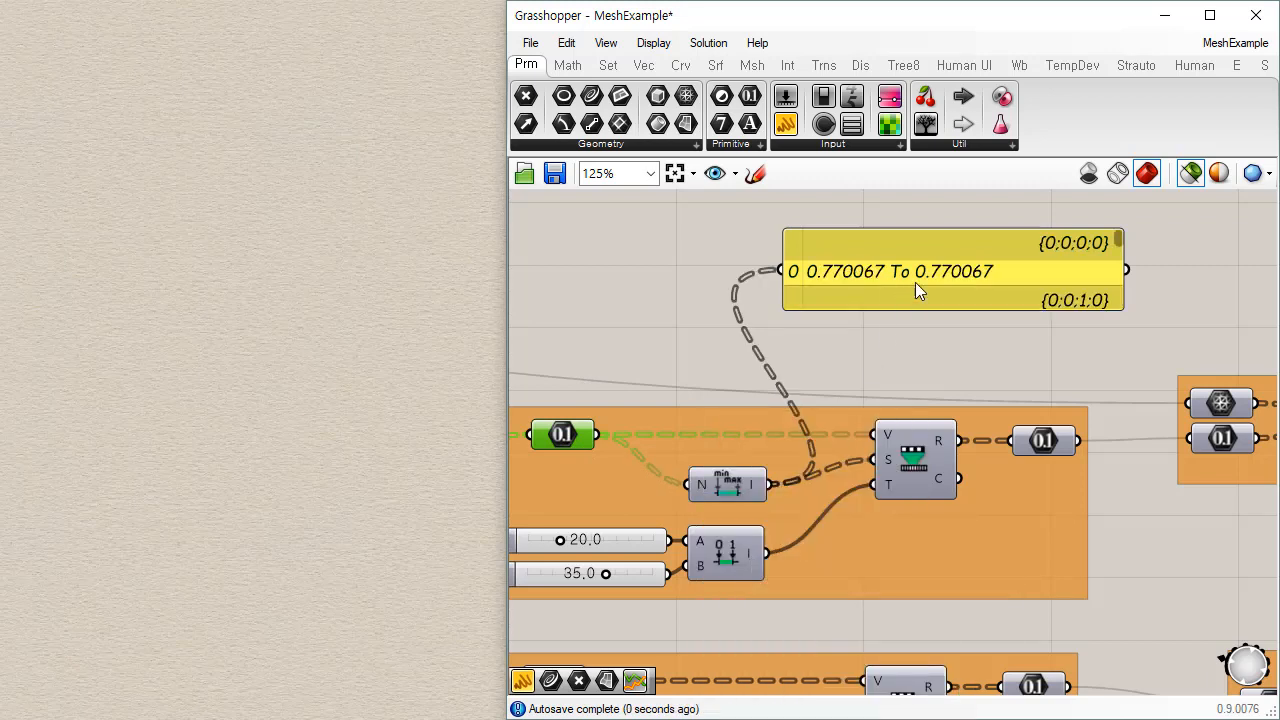
# - Make the panel taller, move it beside the Remap component and wire the Remap's R output into it instead
pyautogui.moveTo(915, 309); pyautogui.dragTo(894, 532)
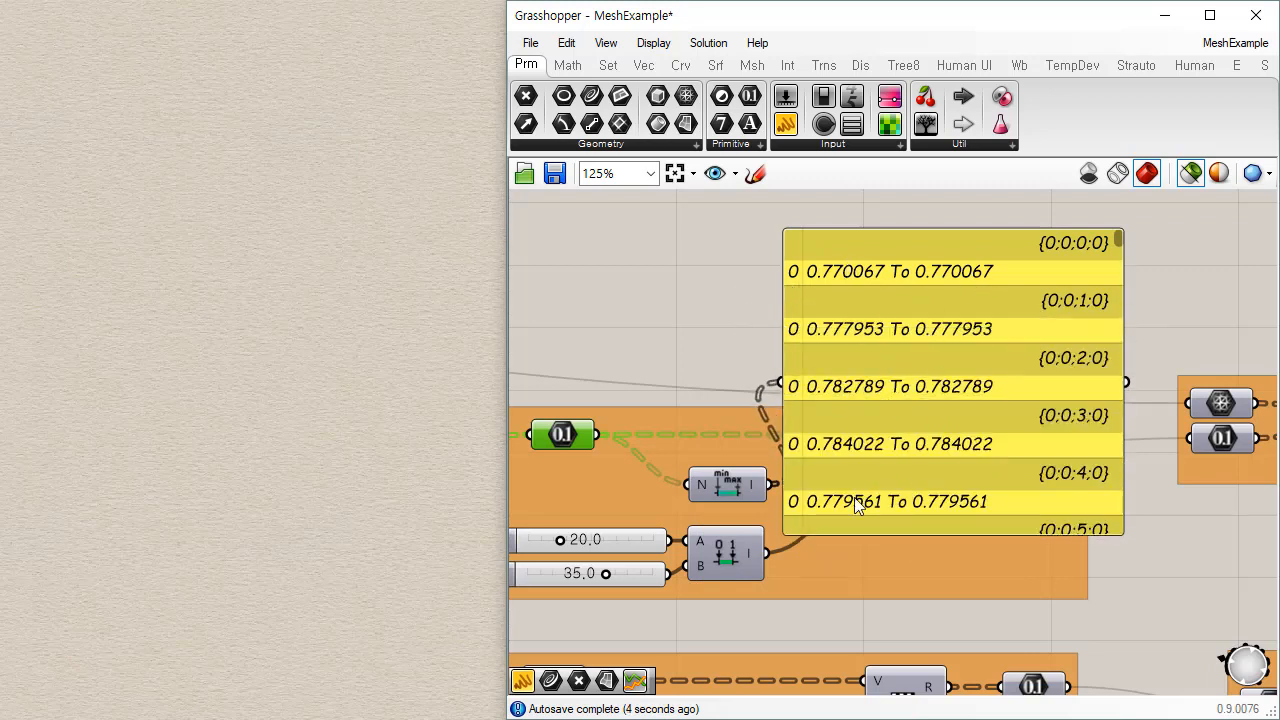
pyautogui.moveTo(903, 448); pyautogui.dragTo(1105, 417)
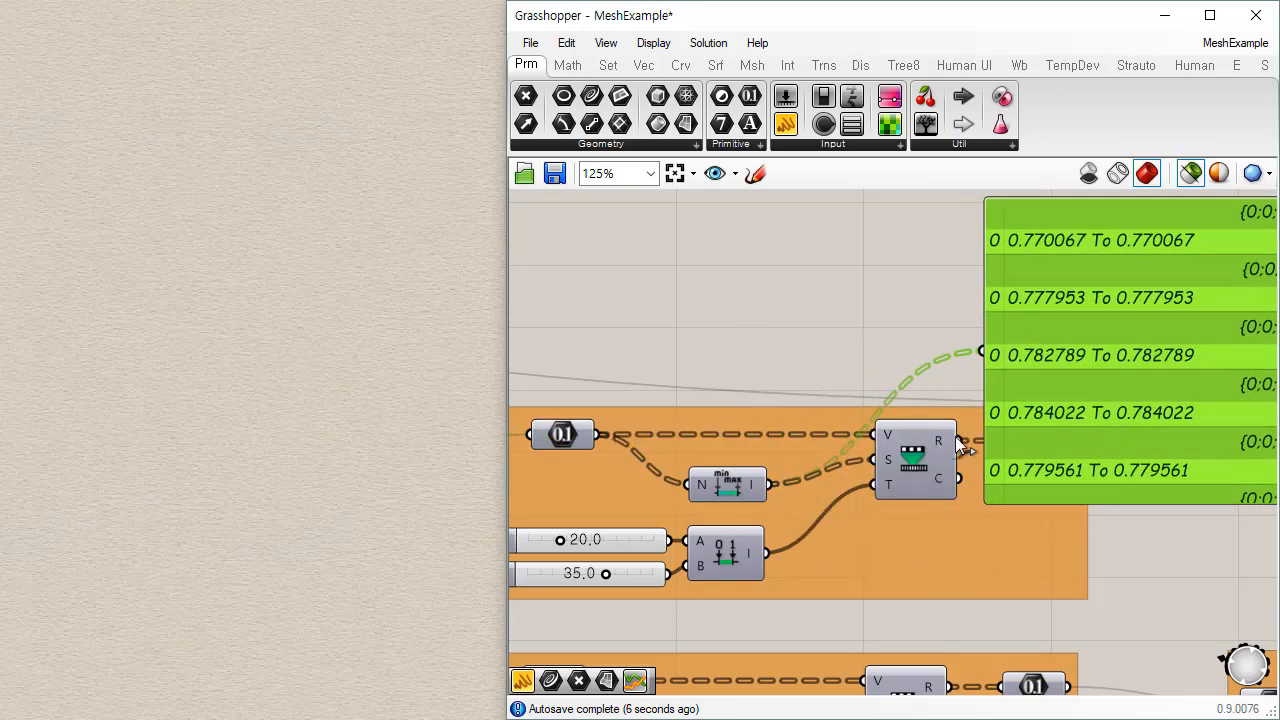
pyautogui.moveTo(957, 439); pyautogui.dragTo(981, 348)
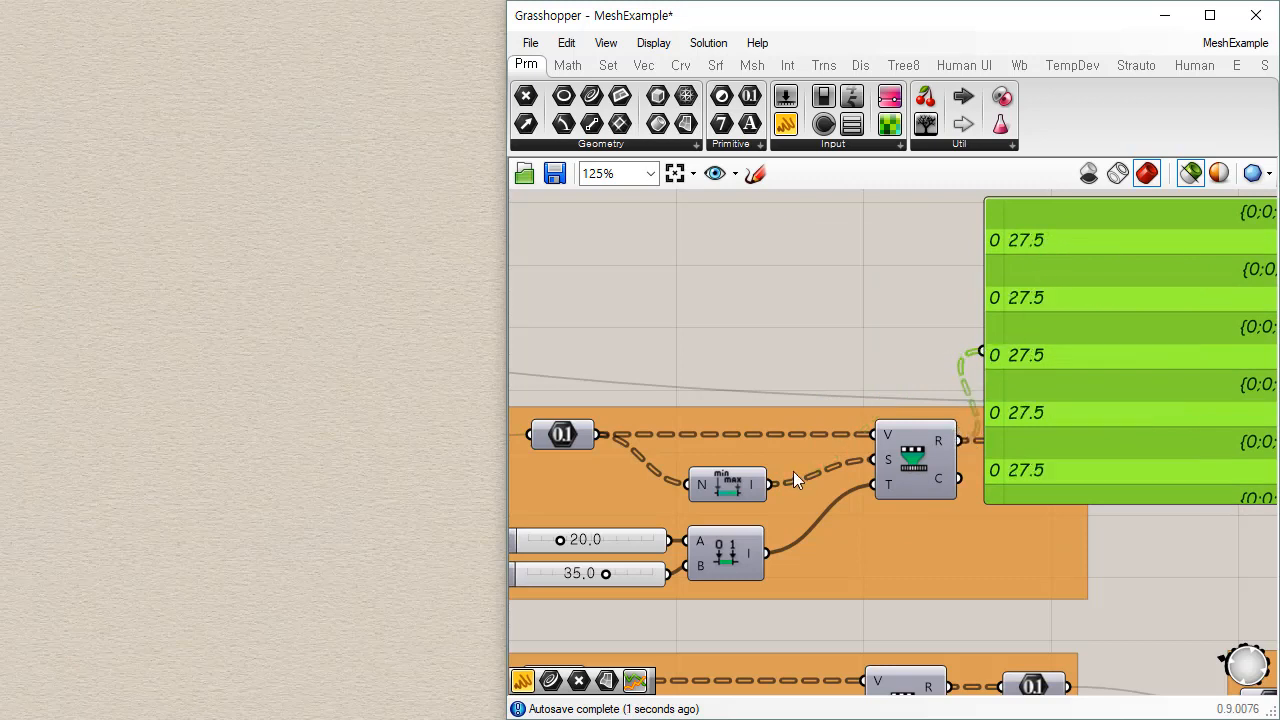
pyautogui.moveTo(1097, 303); pyautogui.dragTo(1111, 305)
pyautogui.click(1147, 548)
pyautogui.moveTo(1134, 535); pyautogui.dragTo(1037, 588, button='right')
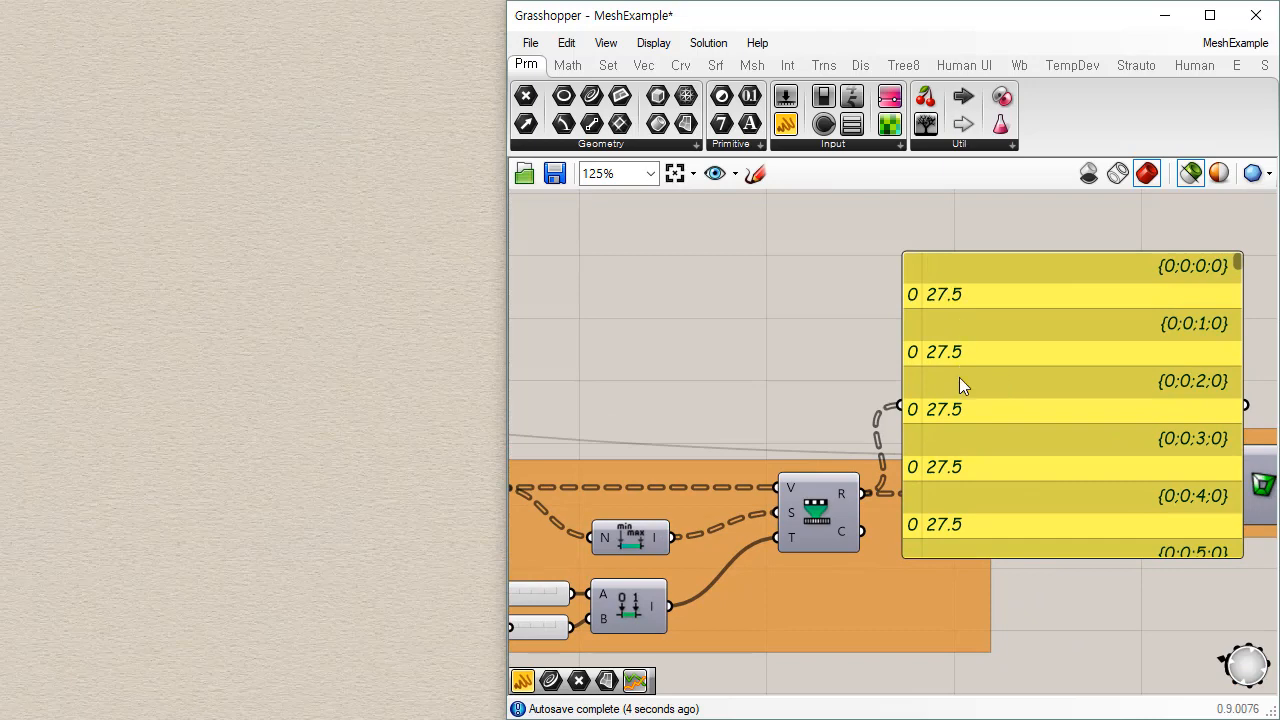
# - Check the remapped values listed in the panel and move it up, clear of the group with the M, D and T inputs
pyautogui.moveTo(1238, 262); pyautogui.dragTo(1204, 227)
pyautogui.scroll(-5, 1006, 431)
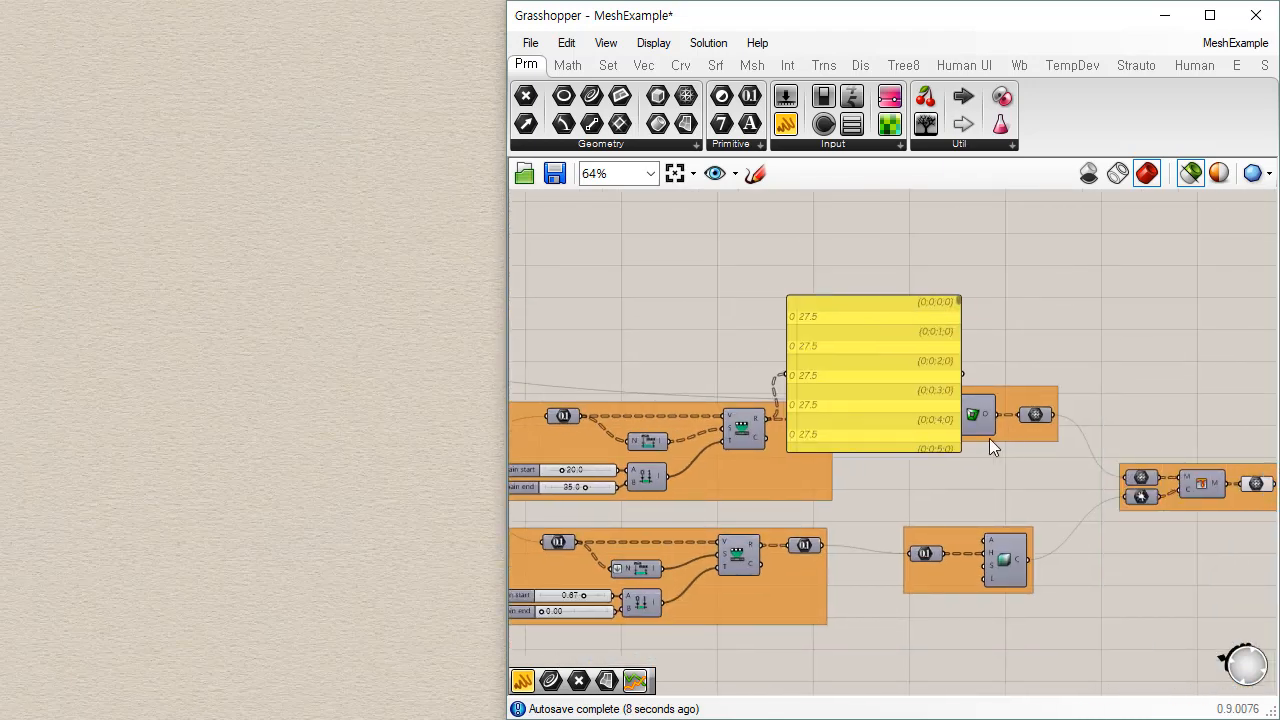
pyautogui.scroll(3, 1001, 436)
pyautogui.click(1070, 397)
pyautogui.moveTo(228, 462); pyautogui.dragTo(235, 508, button='right')
pyautogui.moveTo(823, 355); pyautogui.dragTo(810, 238)
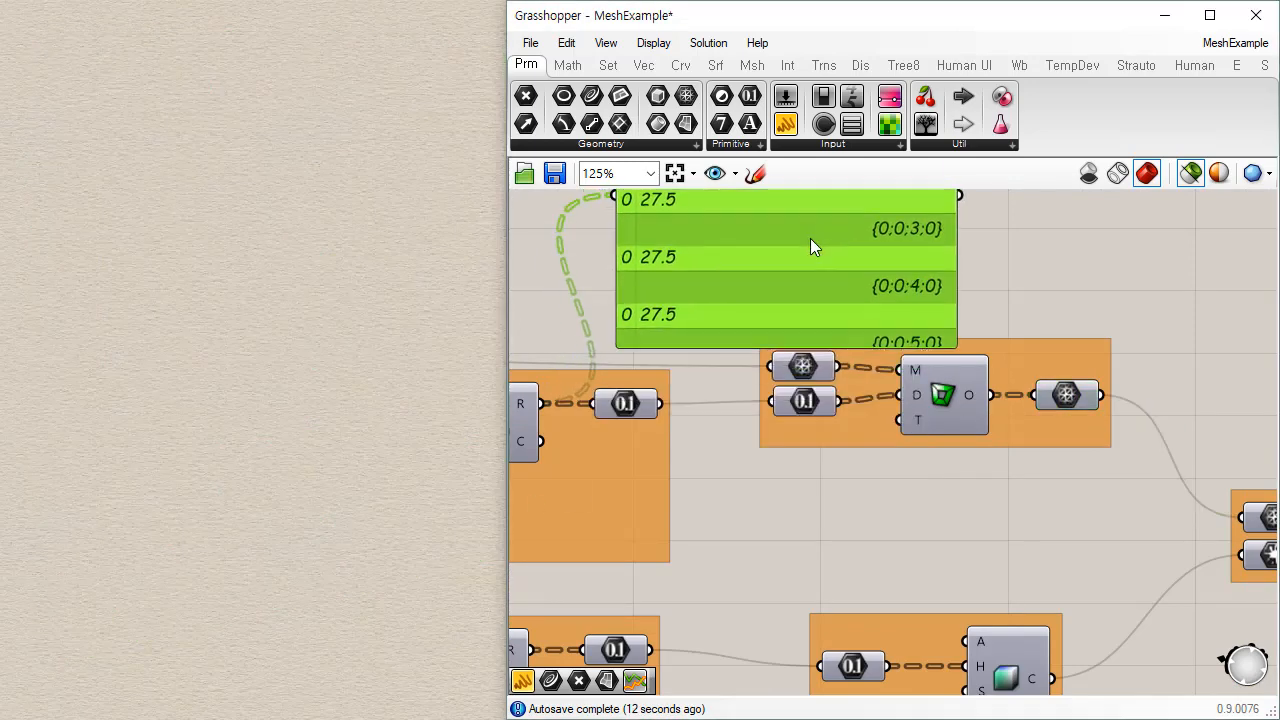
# - Highlight the framed output mesh in the viewport and turn Flatten back on for the first group's Bounds N input
pyautogui.scroll(-2, 1035, 427)
pyautogui.click(994, 414)
pyautogui.moveTo(676, 436); pyautogui.dragTo(863, 452, button='right')
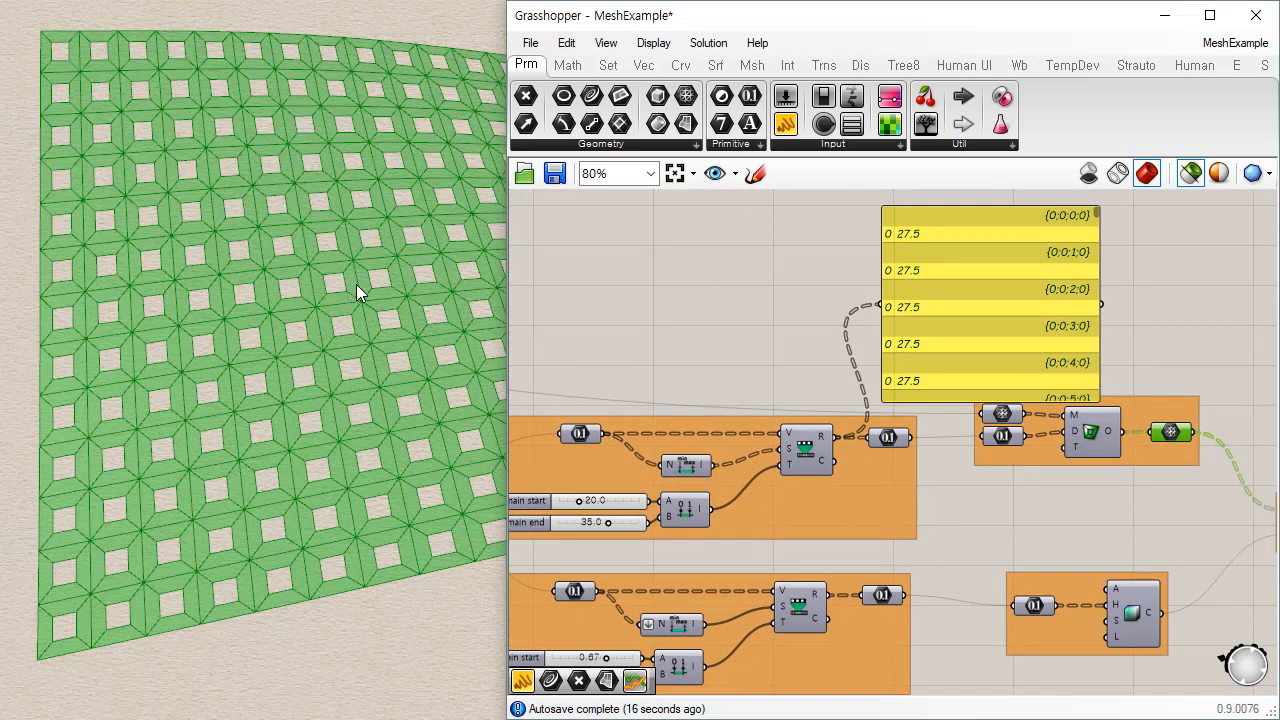
pyautogui.rightClick(672, 474)
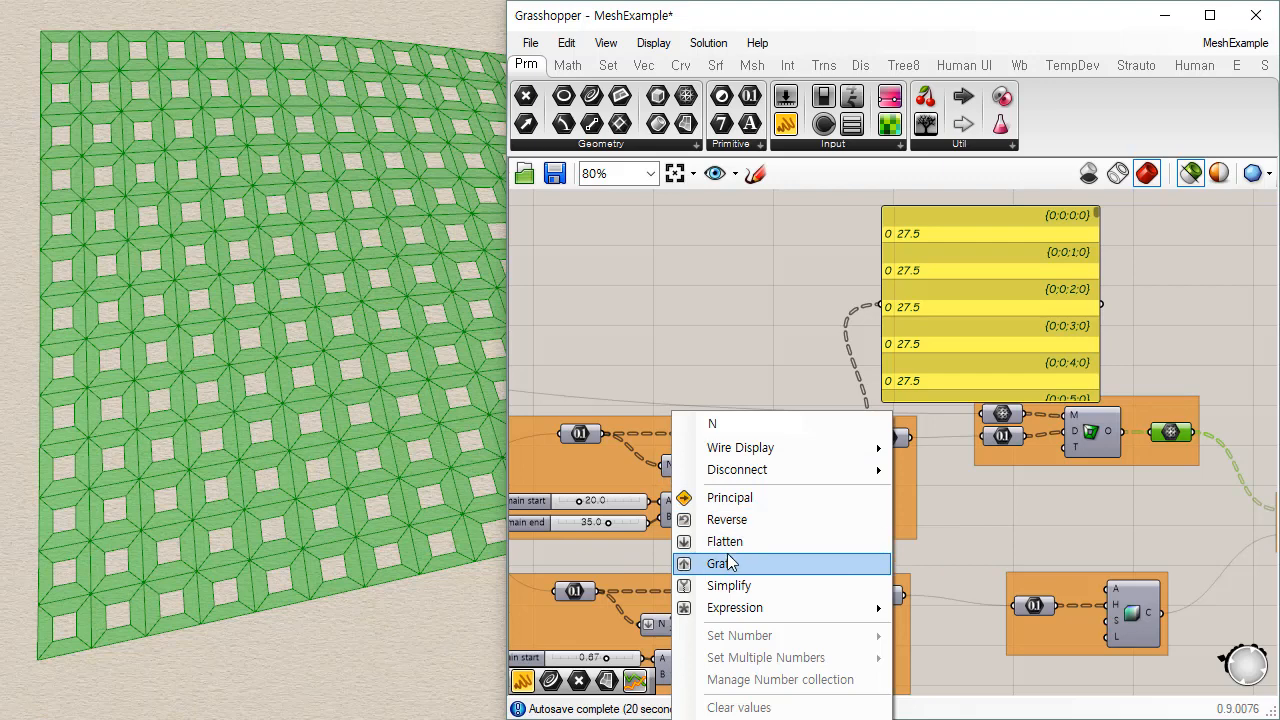
pyautogui.click(731, 541)
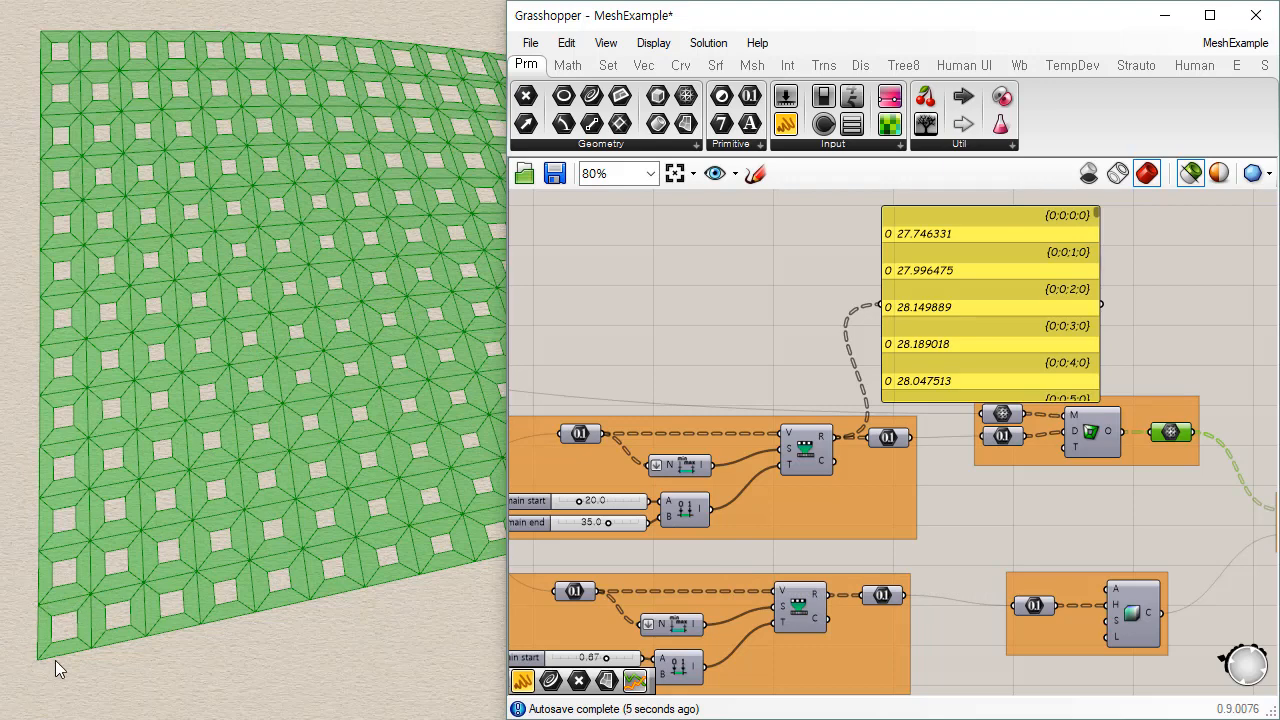
# - Clear the output mesh selection and move the panel slightly further above the mesh framing group
pyautogui.click(820, 306)
pyautogui.moveTo(1011, 318); pyautogui.dragTo(1007, 281)
pyautogui.scroll(3, 917, 434)
pyautogui.click(952, 298)
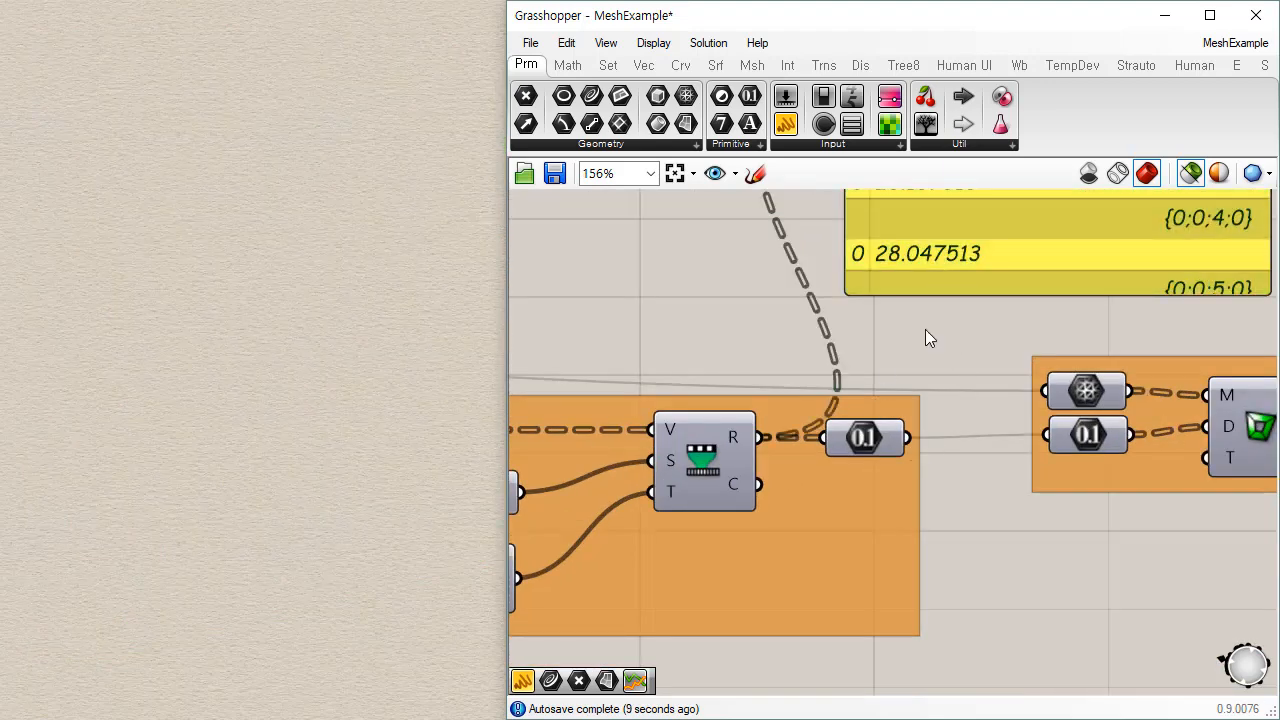
pyautogui.scroll(-3, 925, 337)
pyautogui.scroll(2, 810, 432)
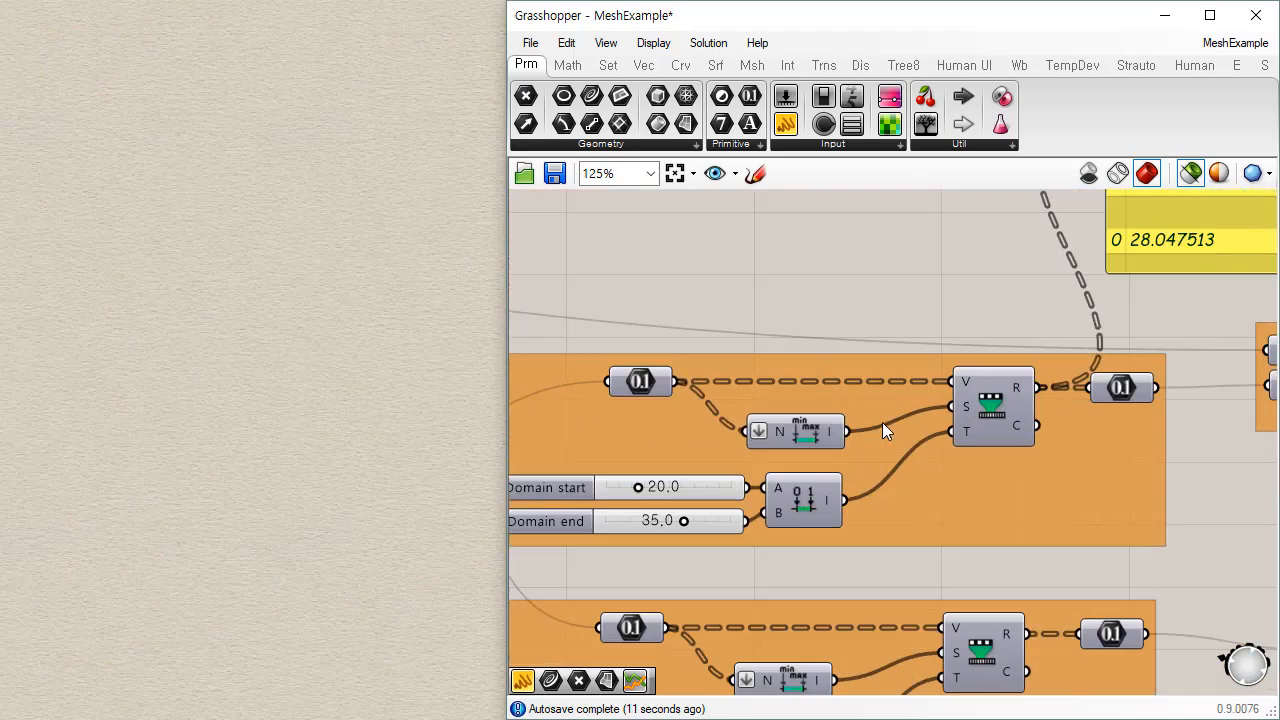
# - Examine the Bounds and Remap components in the first remapping group and how their result passes to the mesh framing group
pyautogui.click(813, 434)
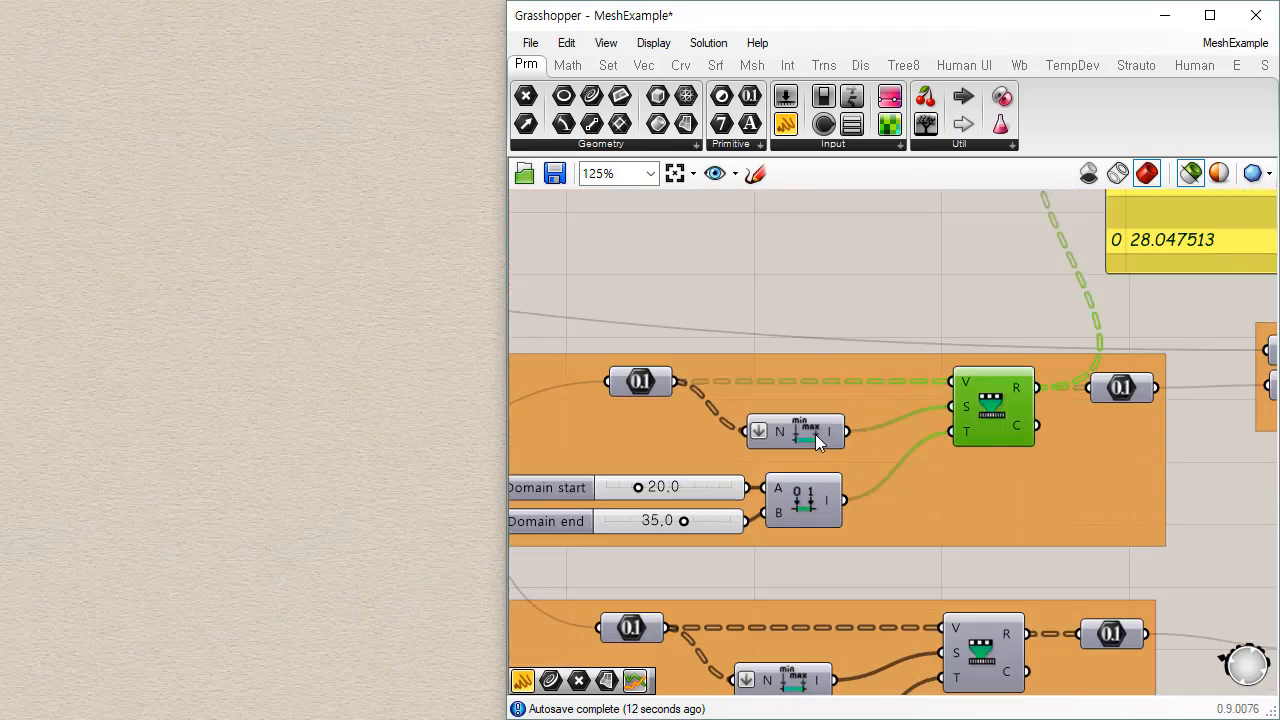
pyautogui.click(1010, 402)
pyautogui.moveTo(716, 276); pyautogui.dragTo(1069, 468)
pyautogui.click(996, 345)
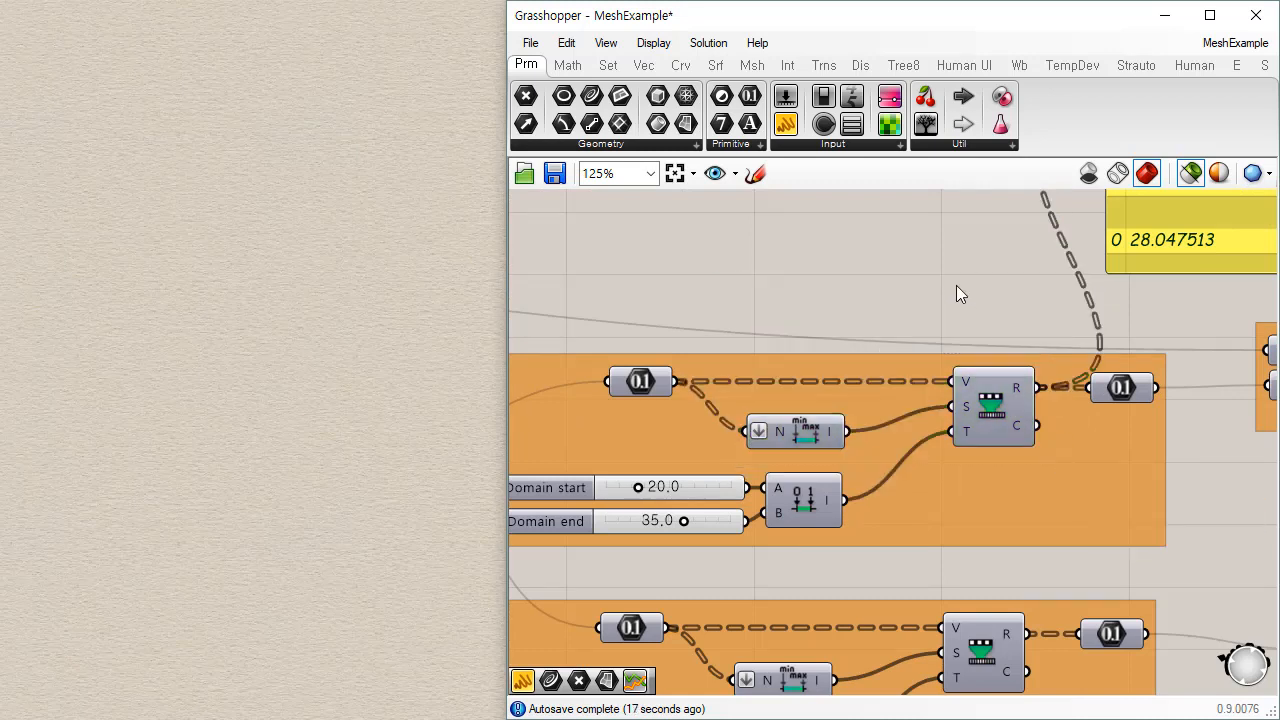
pyautogui.moveTo(781, 435)
pyautogui.scroll(-4, 805, 381)
pyautogui.scroll(1, 754, 357)
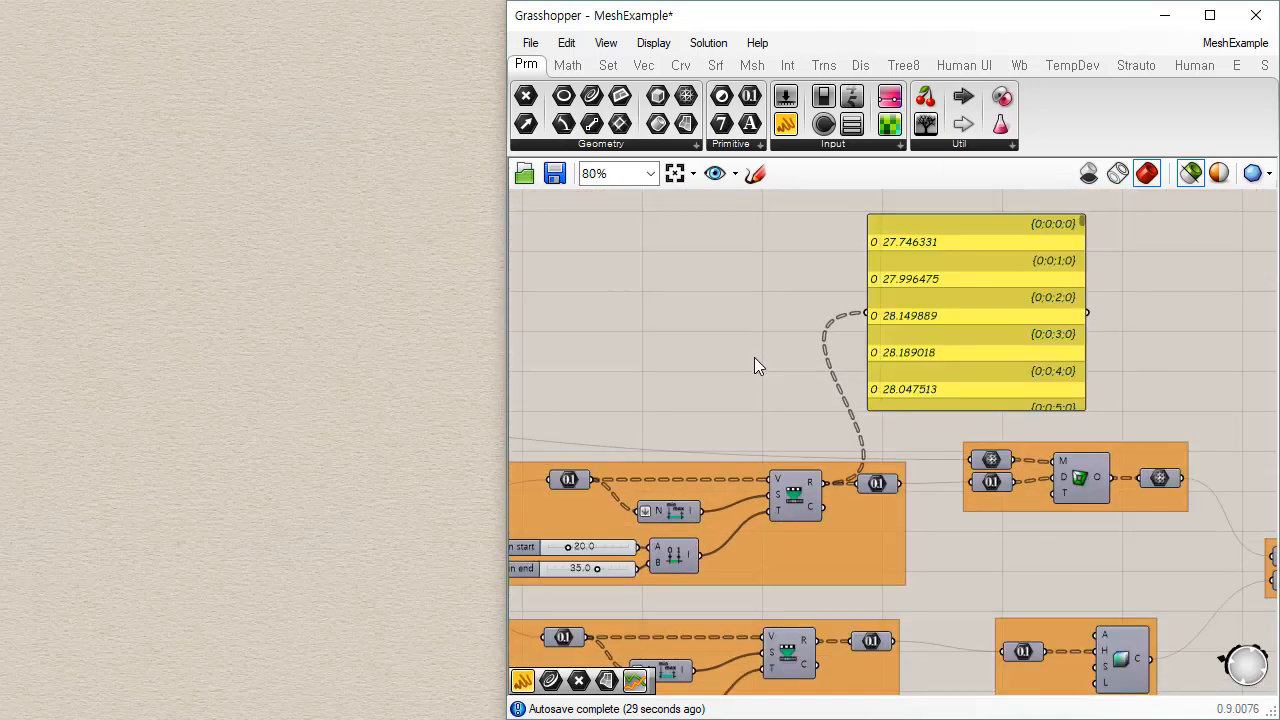
pyautogui.moveTo(724, 338); pyautogui.dragTo(805, 352, button='right')
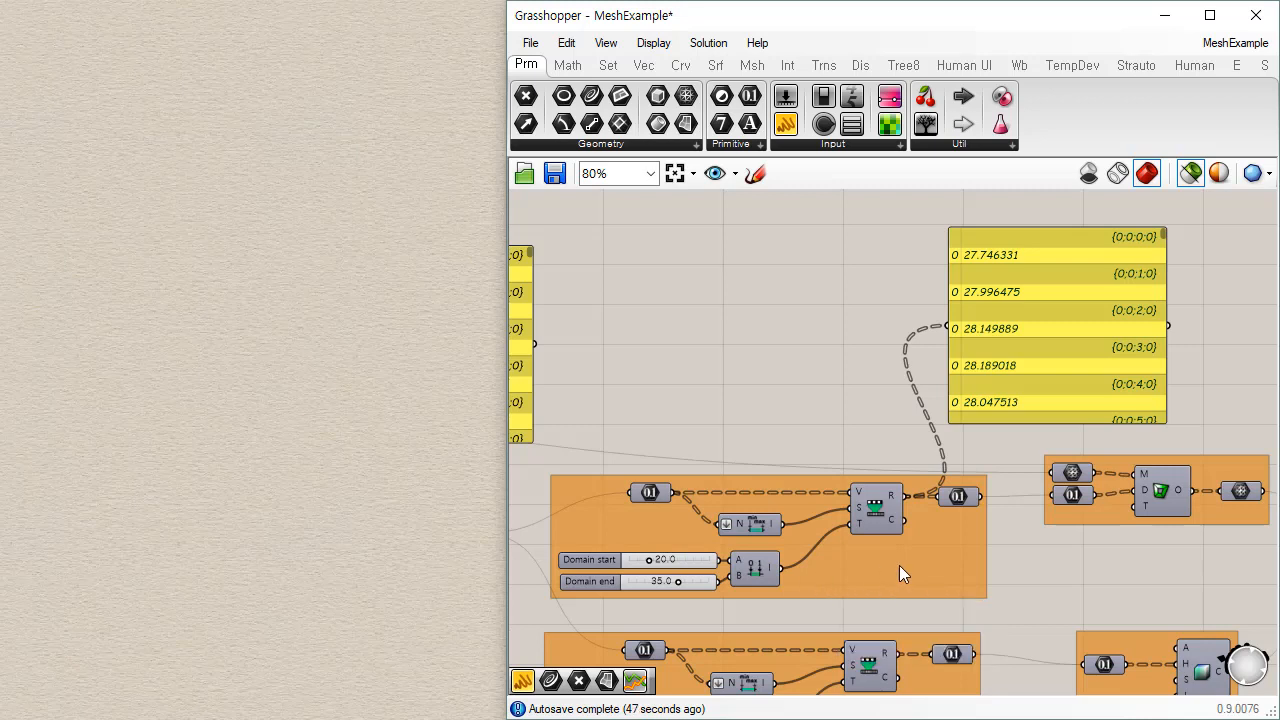
pyautogui.moveTo(974, 443); pyautogui.dragTo(875, 372, button='right')
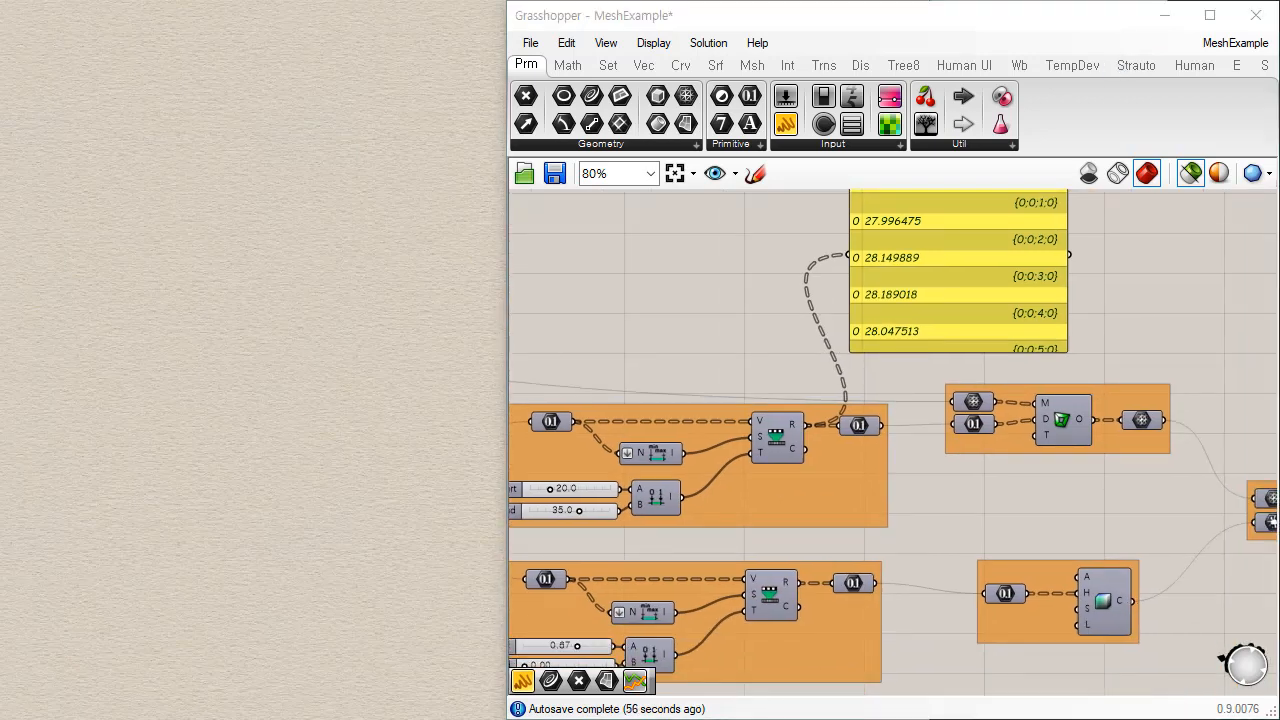
pyautogui.scroll(3, 935, 425)
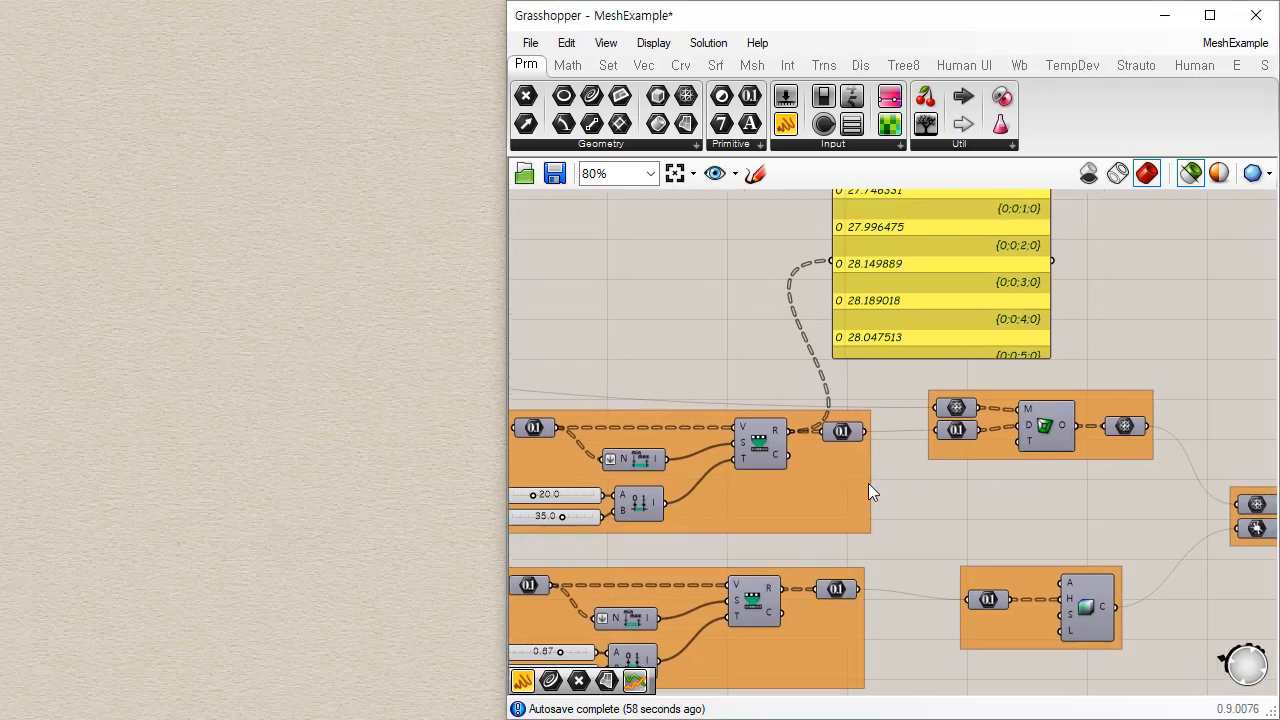
# - Highlight the mesh and number inputs of the framing group and compare the number input with the panel's remapped values
pyautogui.click(1009, 380)
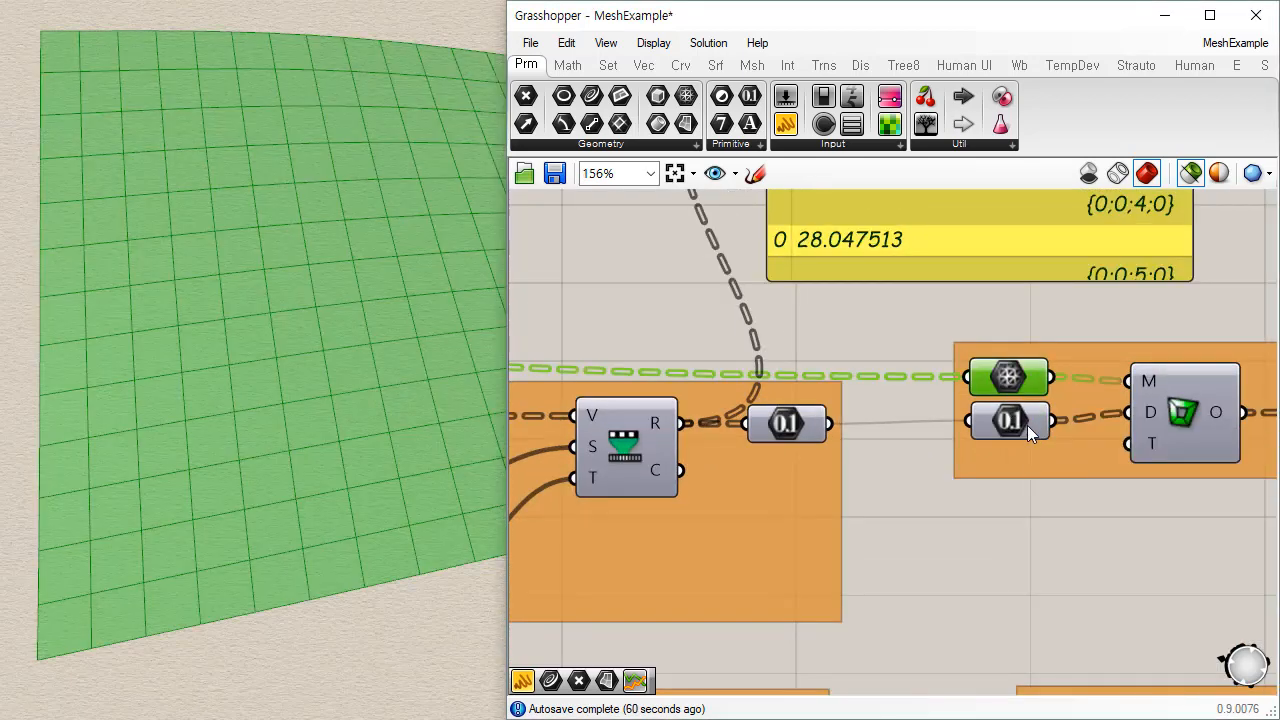
pyautogui.click(1007, 424)
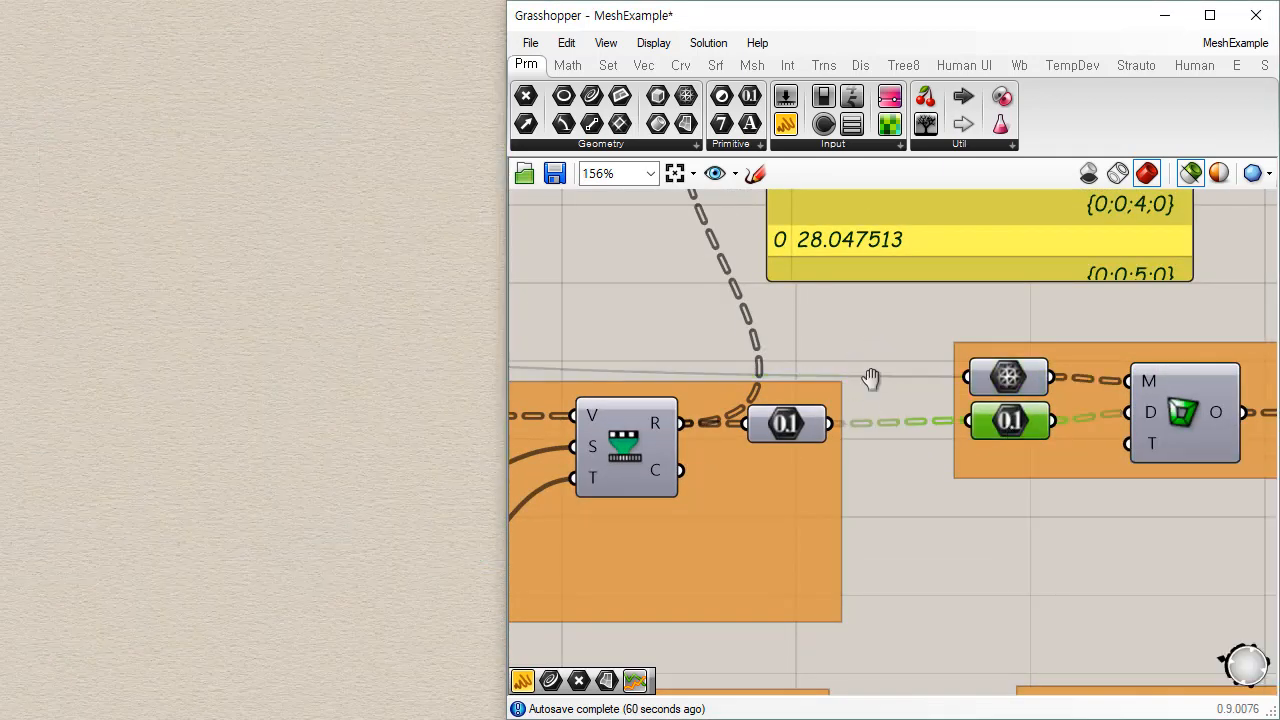
pyautogui.moveTo(887, 214); pyautogui.dragTo(832, 370, button='right')
pyautogui.click(832, 370)
pyautogui.scroll(-3, 955, 398)
pyautogui.scroll(1, 1027, 407)
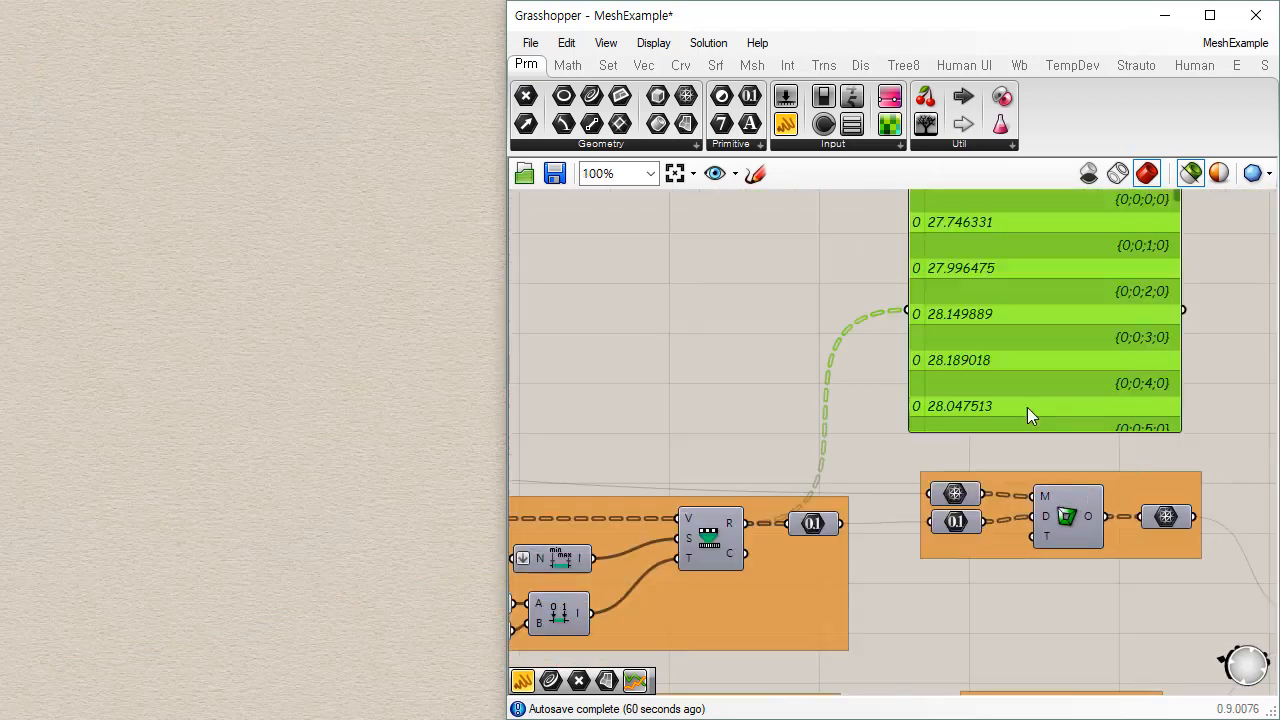
pyautogui.moveTo(1027, 407); pyautogui.dragTo(857, 379, button='right')
pyautogui.scroll(4, 780, 420)
pyautogui.click(790, 432)
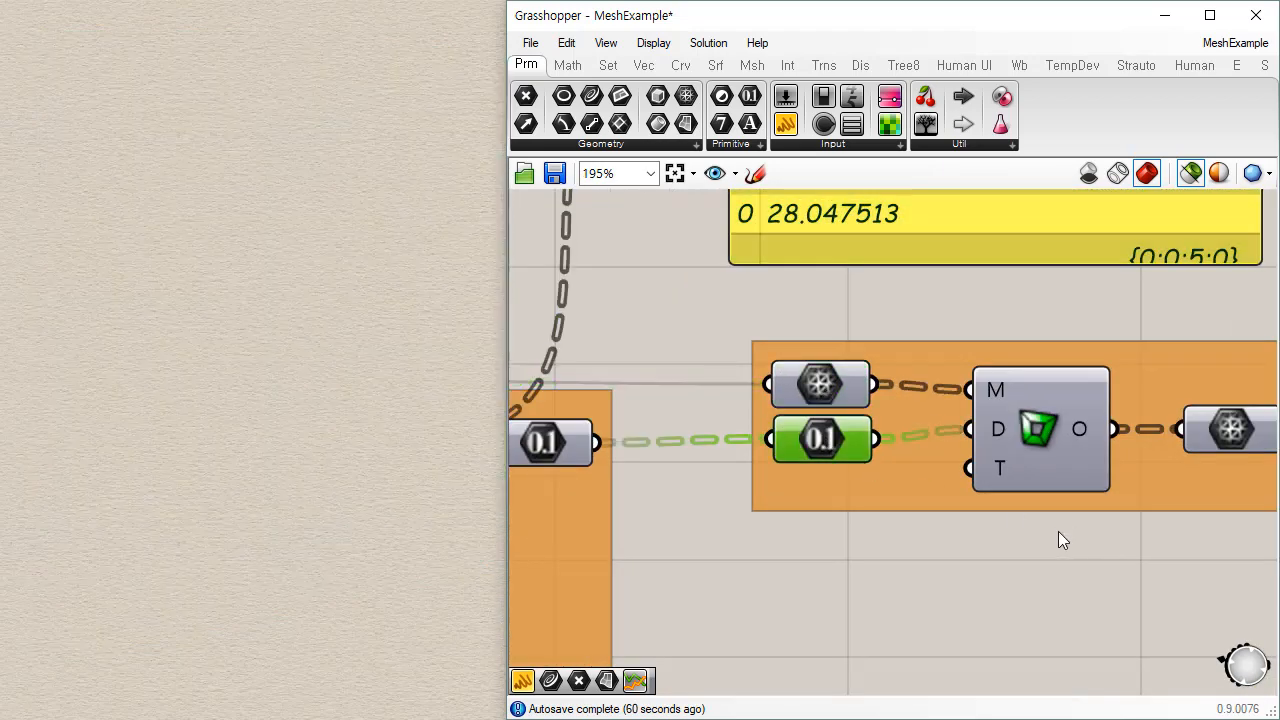
# - Highlight the framing group's input and output meshes to compare them in the viewport
pyautogui.moveTo(1222, 470); pyautogui.dragTo(977, 463, button='right')
pyautogui.click(1006, 433)
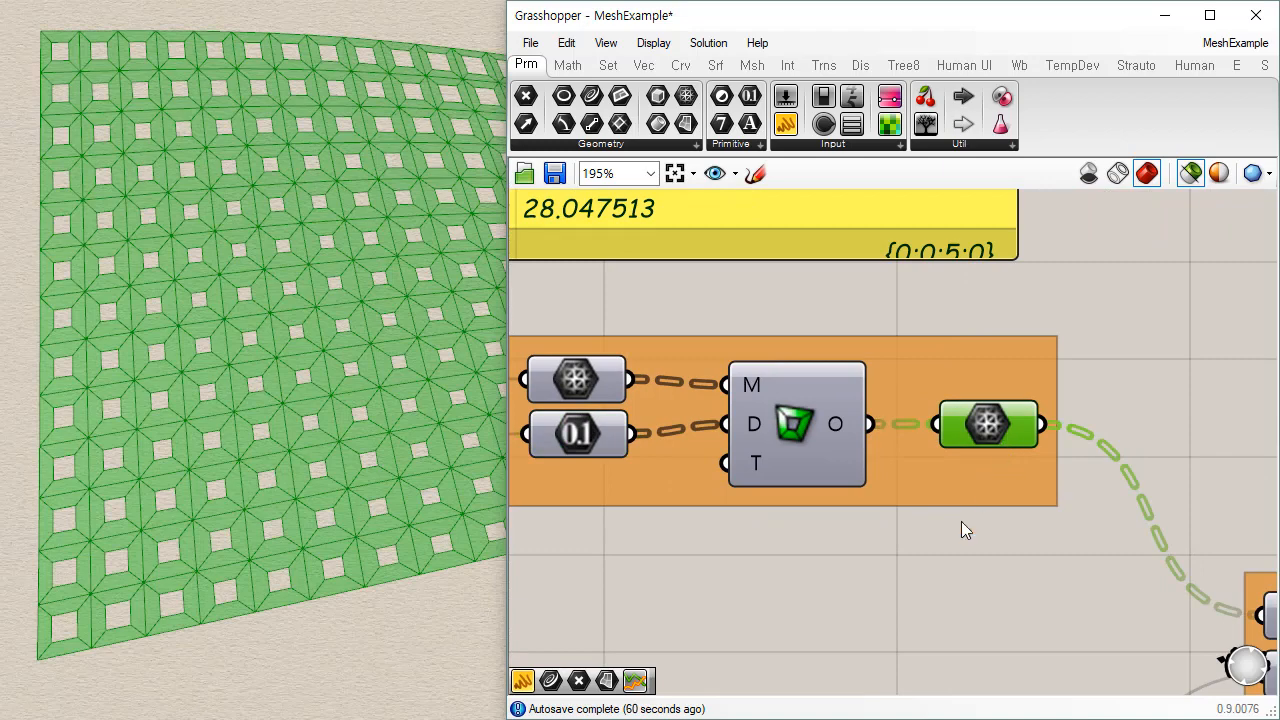
pyautogui.moveTo(818, 558); pyautogui.dragTo(896, 537, button='right')
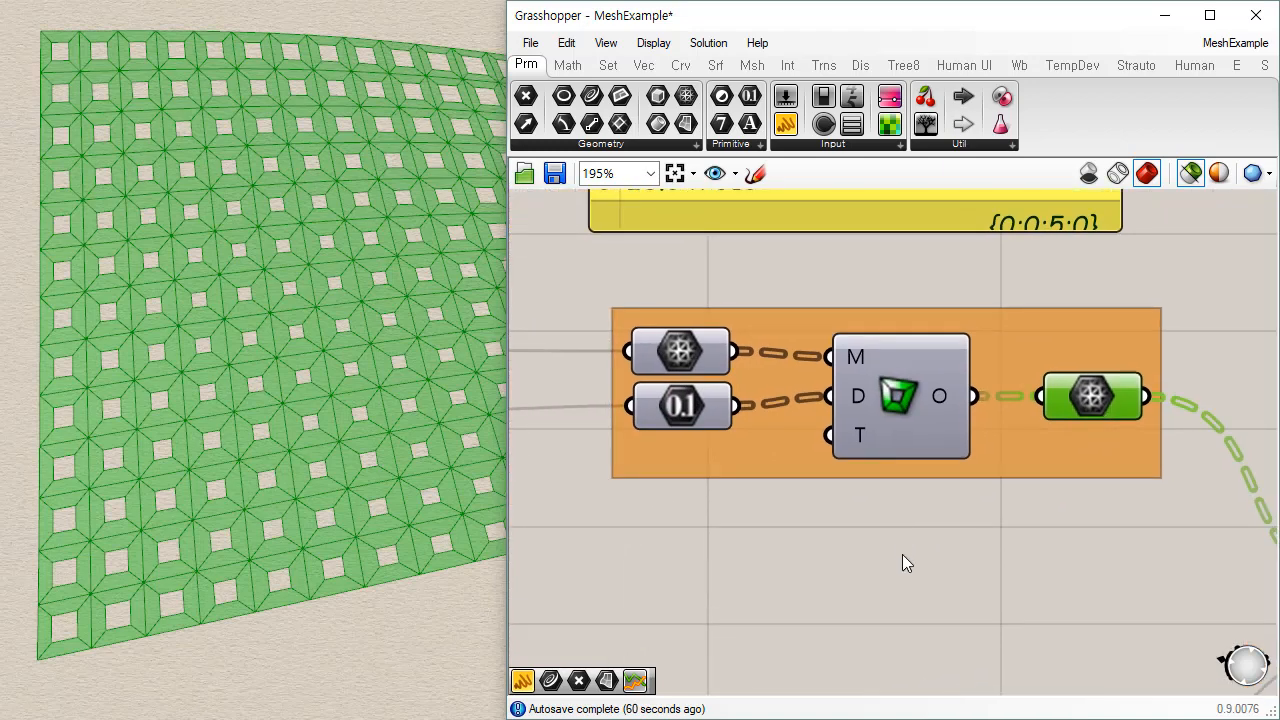
pyautogui.click(735, 510)
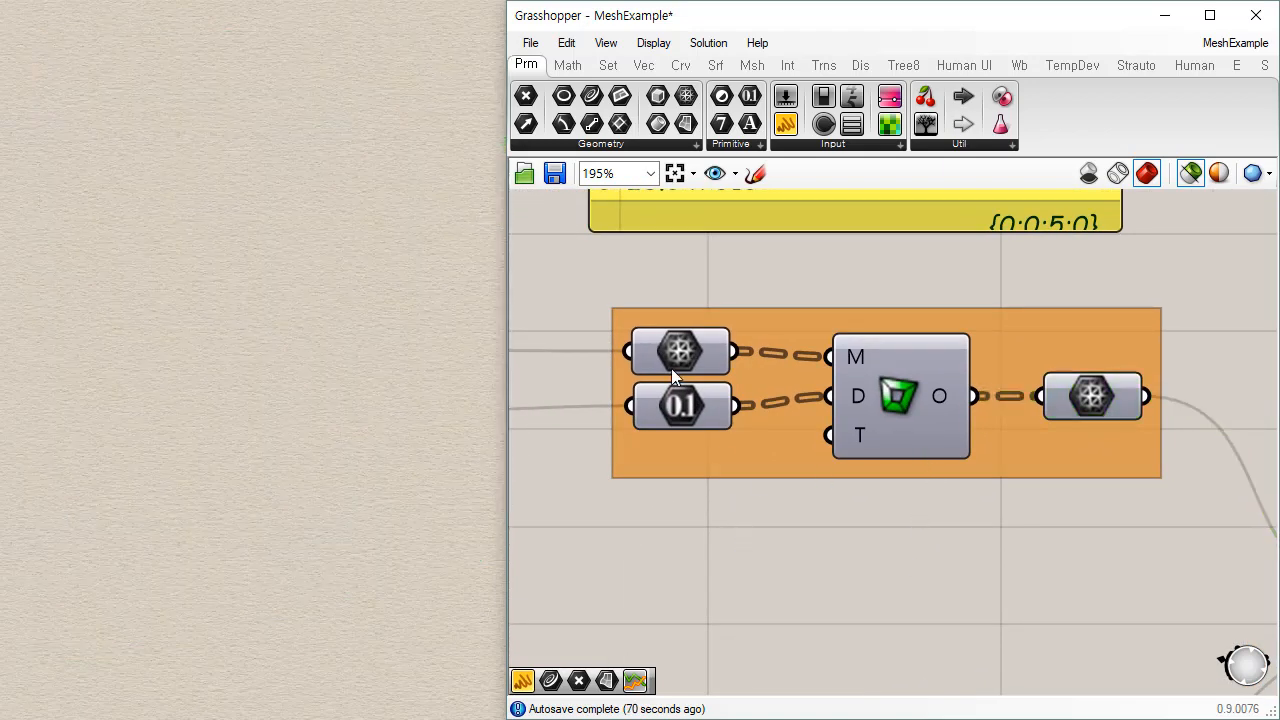
pyautogui.click(690, 352)
pyautogui.click(1100, 400)
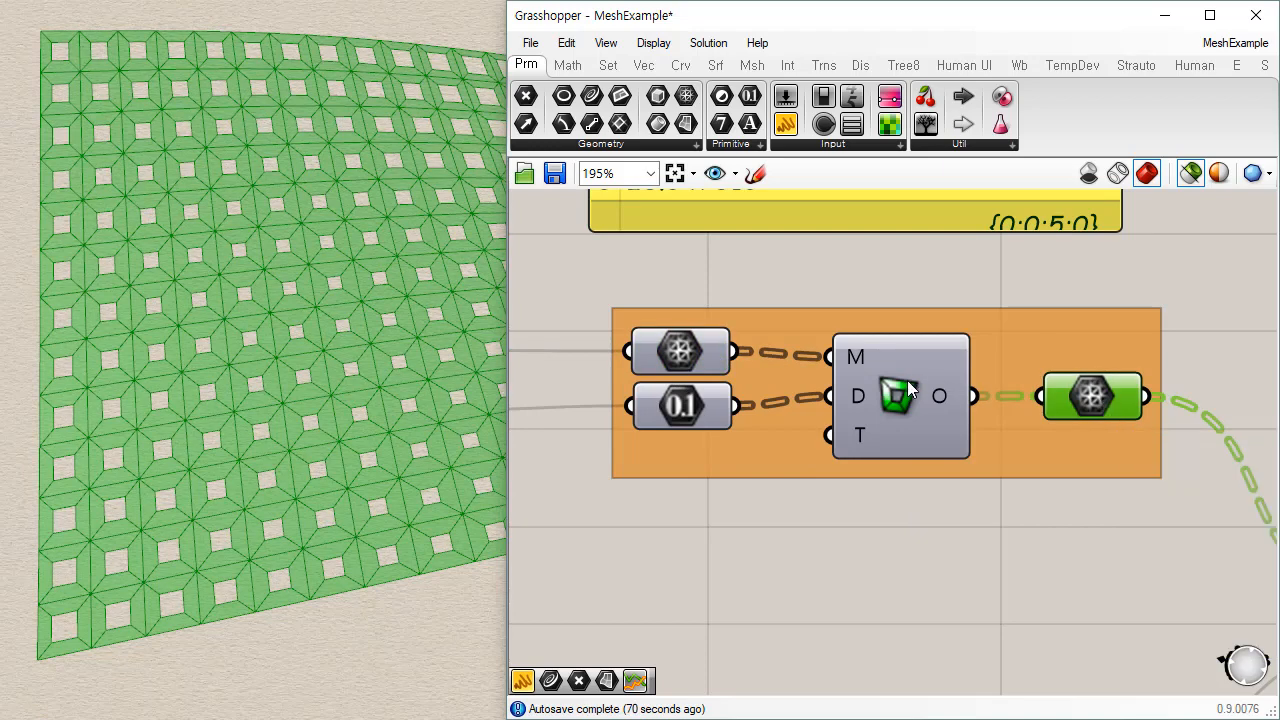
# - Read the tooltips of the mesh framing component and its Distance (D) and T inputs
pyautogui.moveTo(909, 402)
pyautogui.moveTo(901, 364)
pyautogui.moveTo(862, 396)
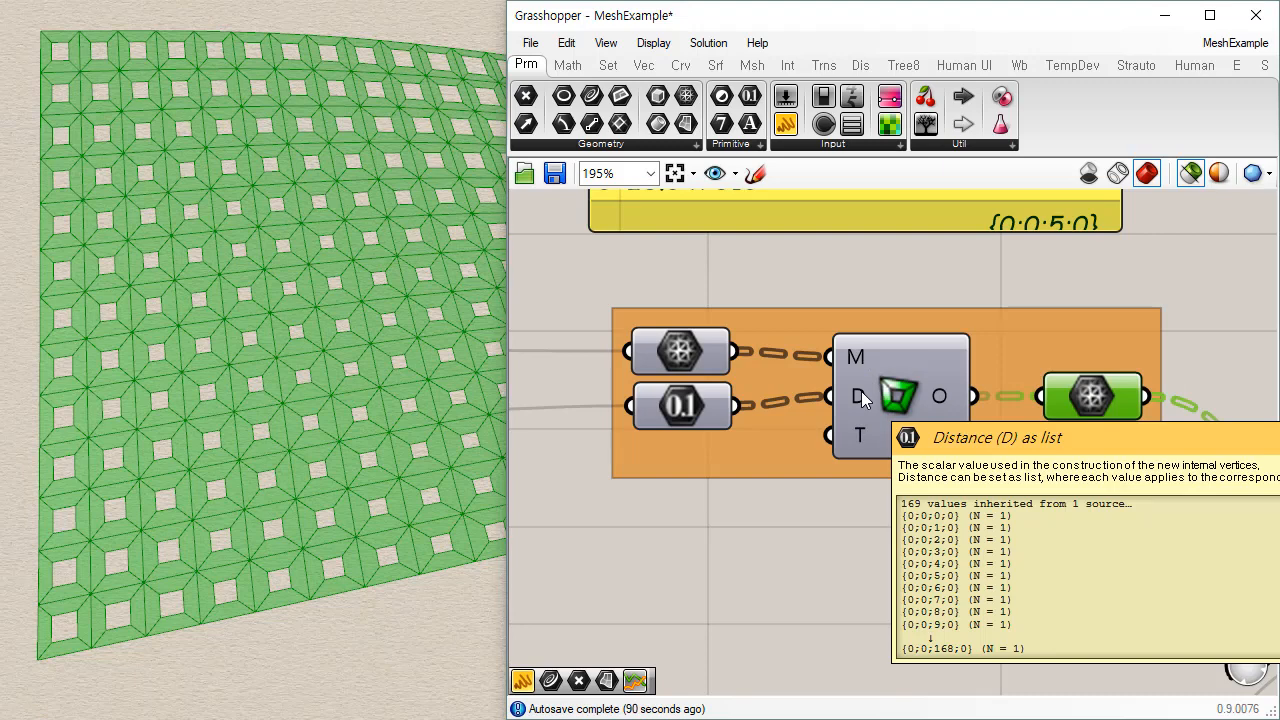
pyautogui.moveTo(851, 432)
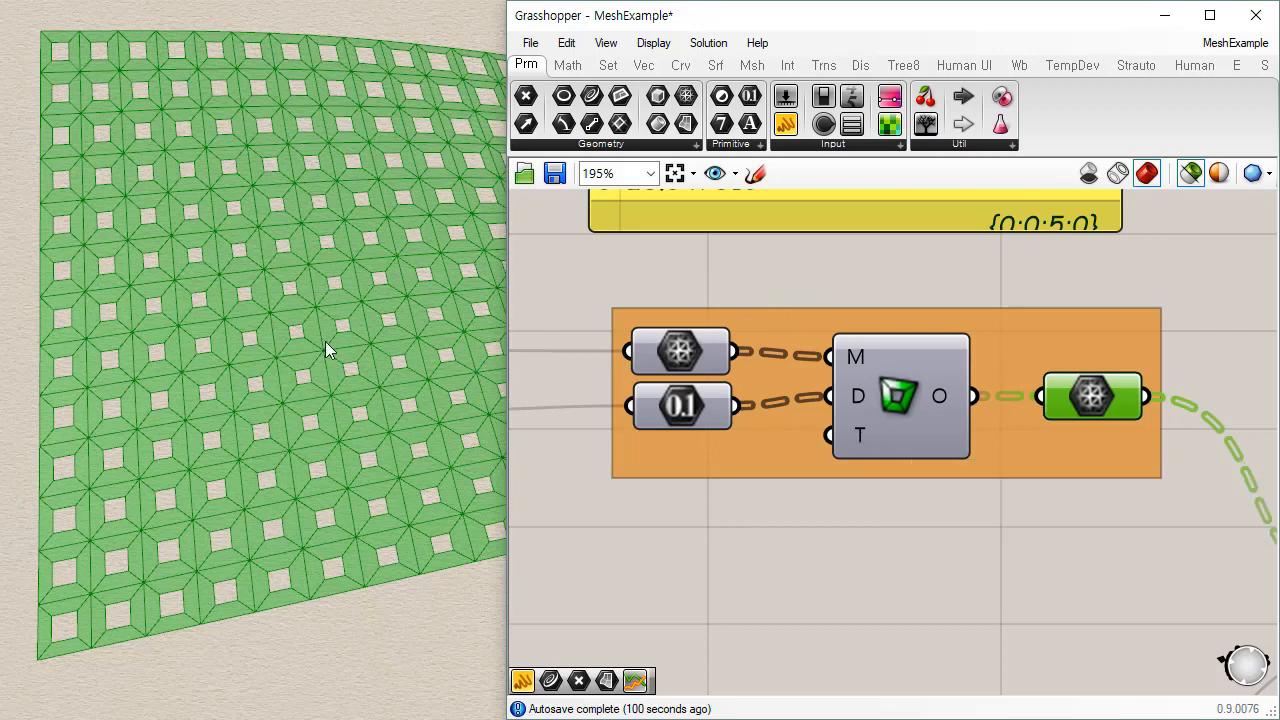
# - Set the first remapping group's Domain end slider to 35.6 while inspecting the framed mesh openings
pyautogui.moveTo(371, 560)
pyautogui.mouseDown(button='right')
pyautogui.moveTo(357, 591)
pyautogui.moveTo(373, 535)
pyautogui.mouseUp(button='right')
pyautogui.scroll(-3, 389, 505)
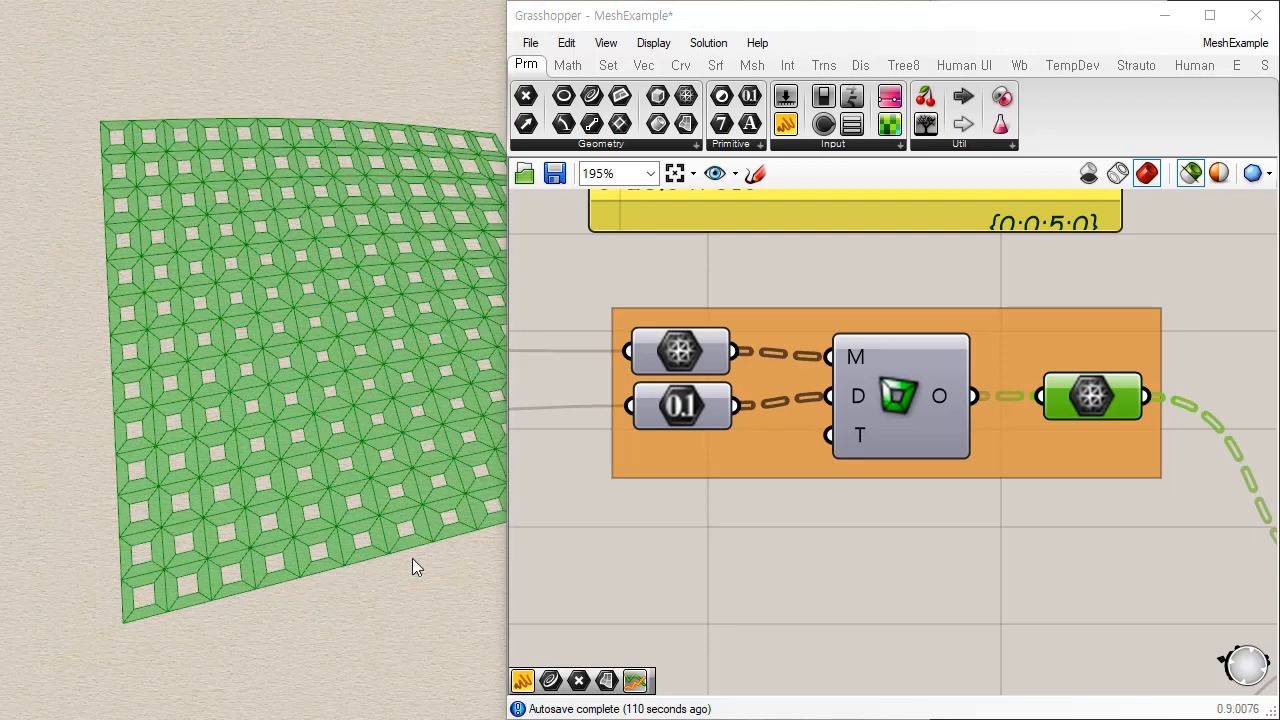
pyautogui.moveTo(760, 491); pyautogui.dragTo(1120, 448, button='right')
pyautogui.scroll(-2, 1115, 455)
pyautogui.moveTo(650, 563); pyautogui.dragTo(843, 483, button='right')
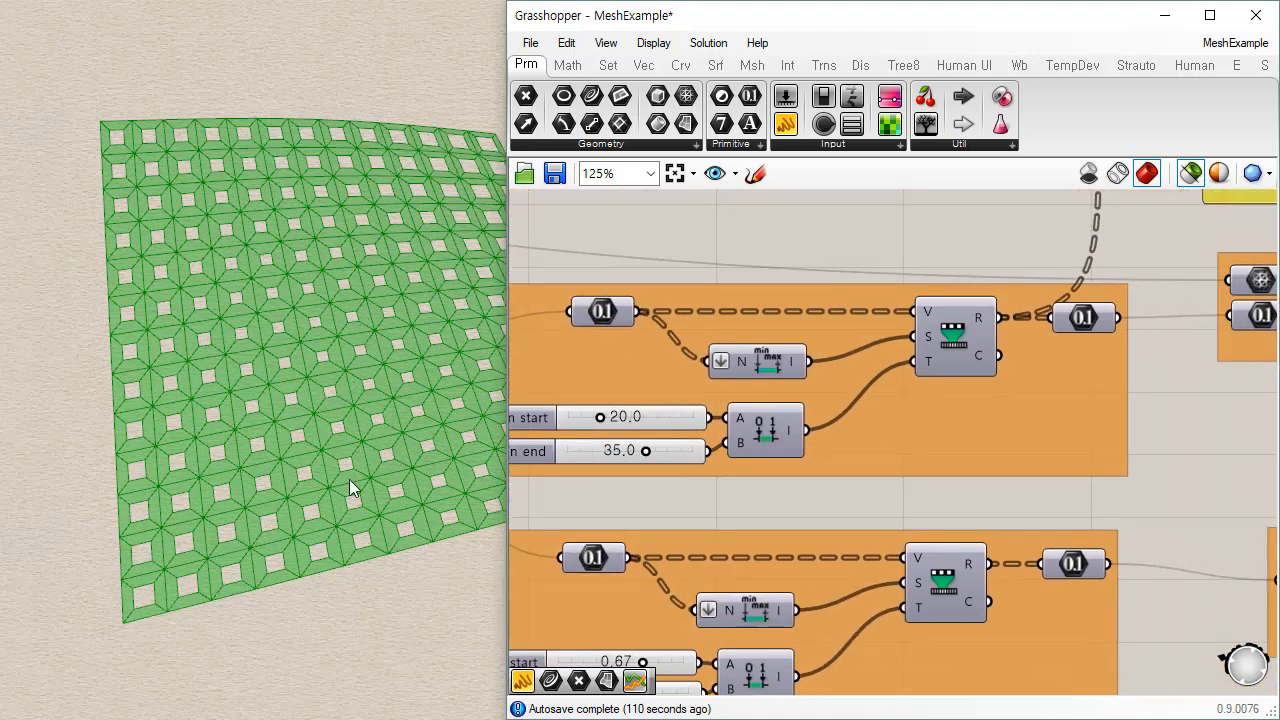
pyautogui.scroll(5, 356, 400)
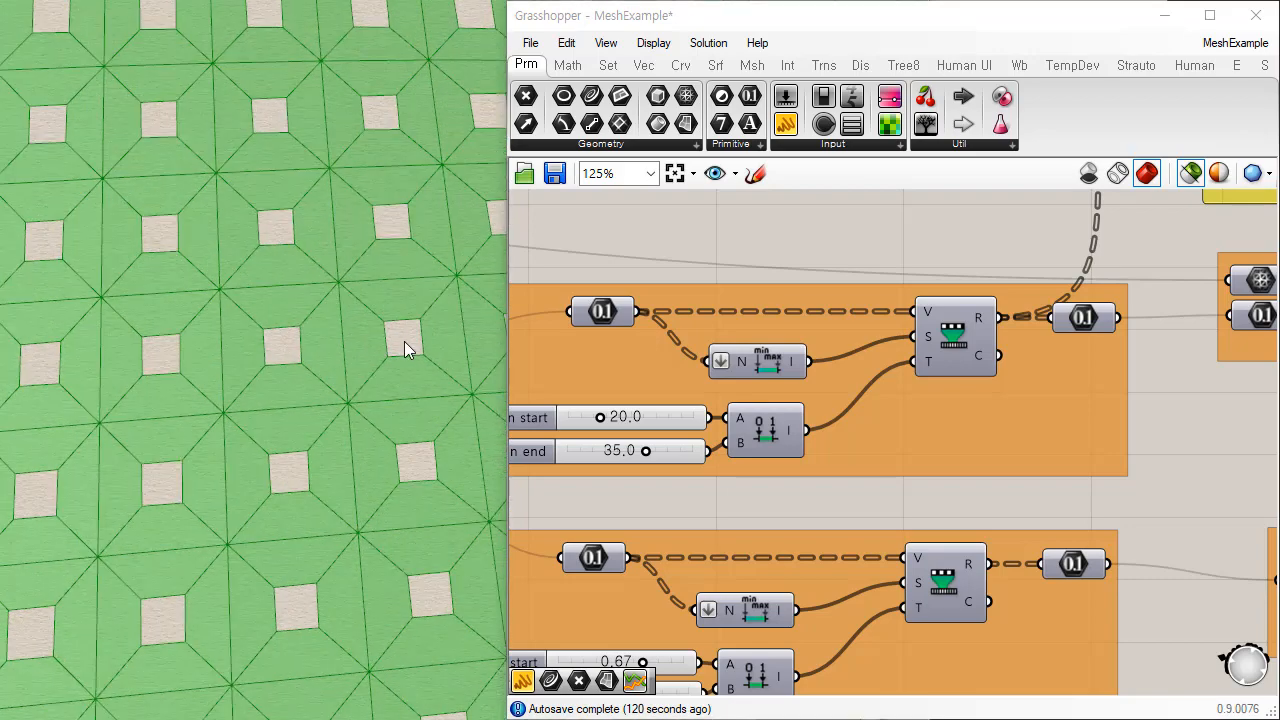
pyautogui.moveTo(643, 451)
pyautogui.mouseDown()
pyautogui.moveTo(697, 450)
pyautogui.moveTo(645, 453)
pyautogui.mouseUp()
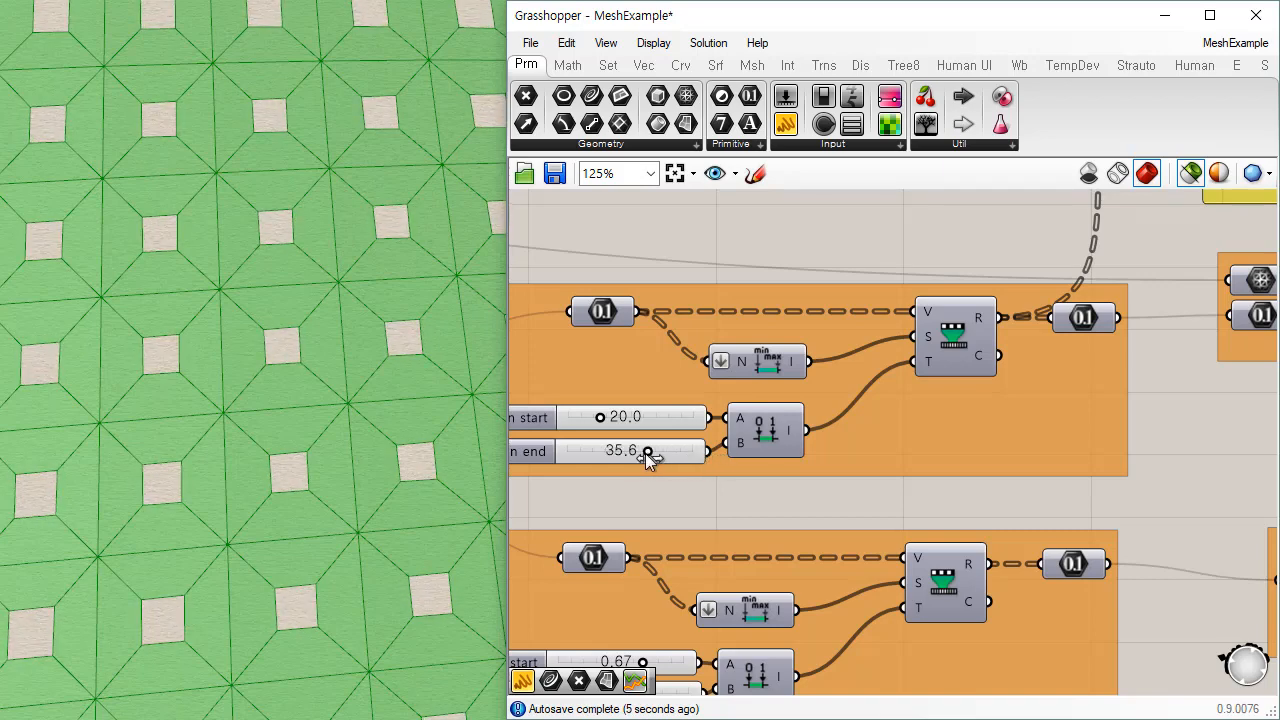
# - Set the first remapping group's Domain start slider to 20.5
pyautogui.scroll(-4, 923, 475)
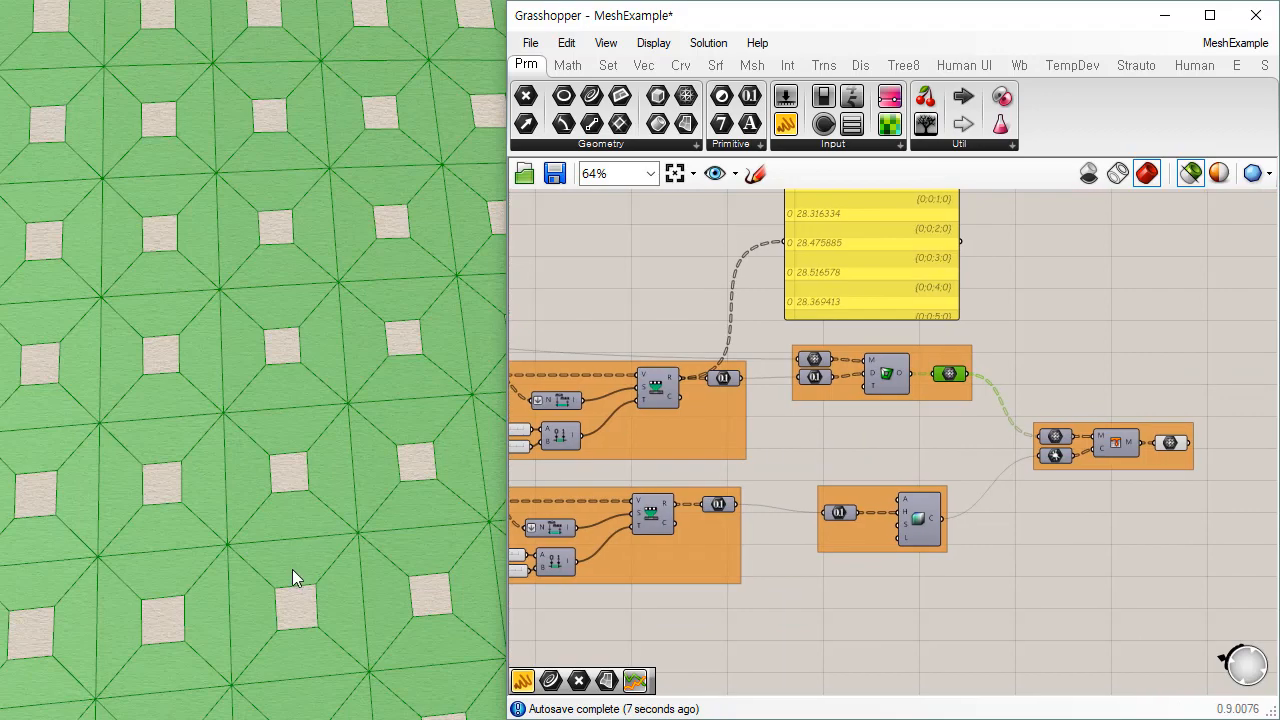
pyautogui.moveTo(292, 569); pyautogui.dragTo(388, 490, button='right')
pyautogui.scroll(-5, 388, 490)
pyautogui.moveTo(273, 638); pyautogui.dragTo(297, 507, button='right')
pyautogui.scroll(6, 766, 389)
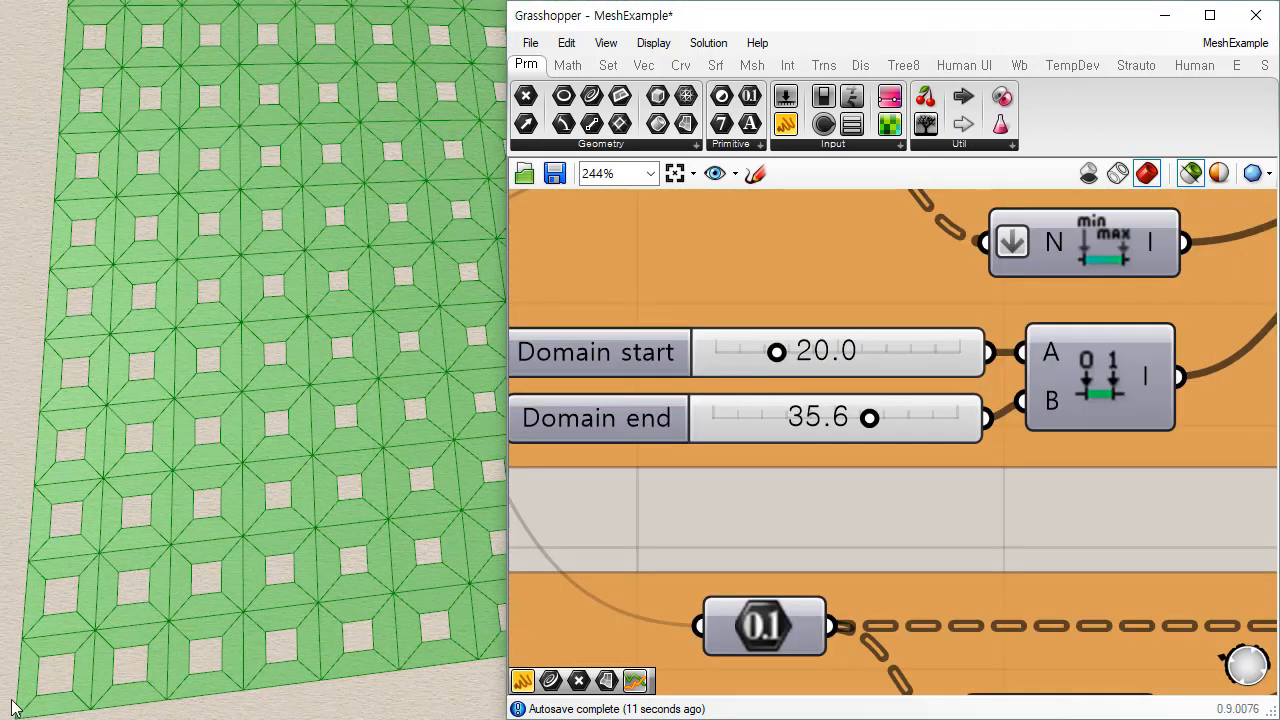
pyautogui.moveTo(781, 358)
pyautogui.mouseDown()
pyautogui.moveTo(654, 355)
pyautogui.moveTo(780, 352)
pyautogui.mouseUp()
# - Clear the highlight on the framing group's output mesh and read the tooltip of its input mesh
pyautogui.scroll(-5, 706, 476)
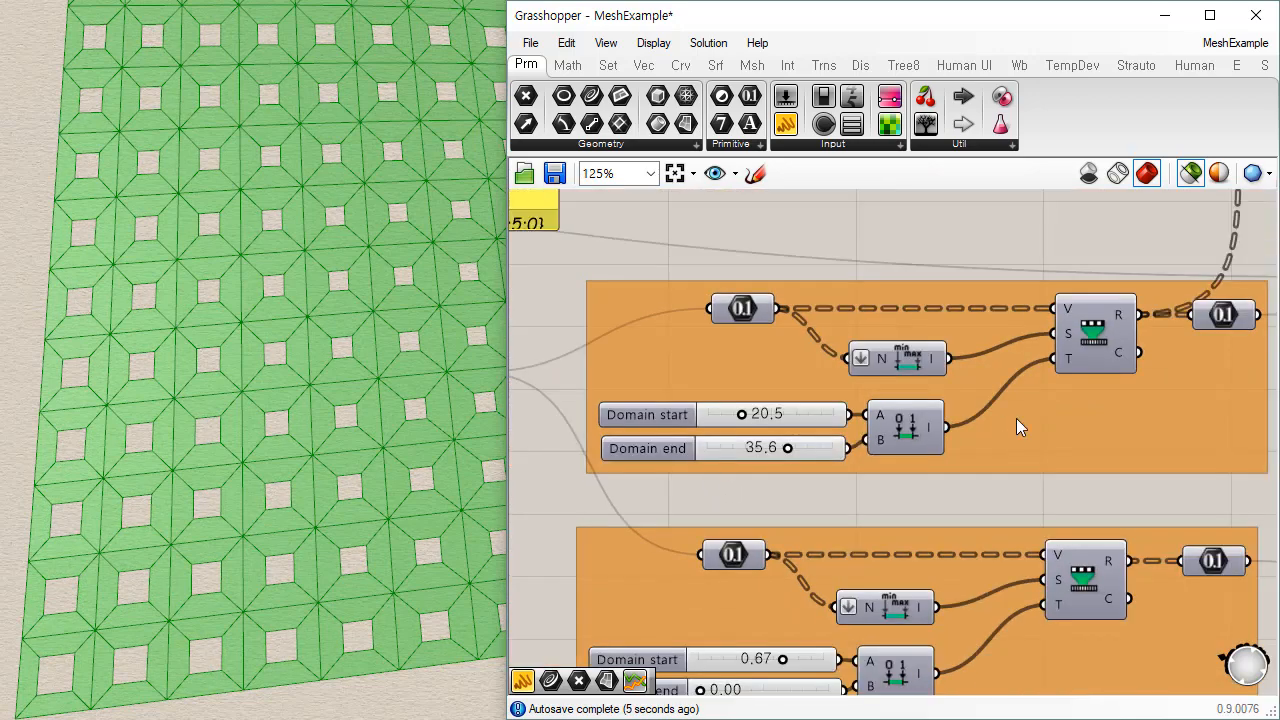
pyautogui.moveTo(1003, 369); pyautogui.dragTo(959, 394, button='right')
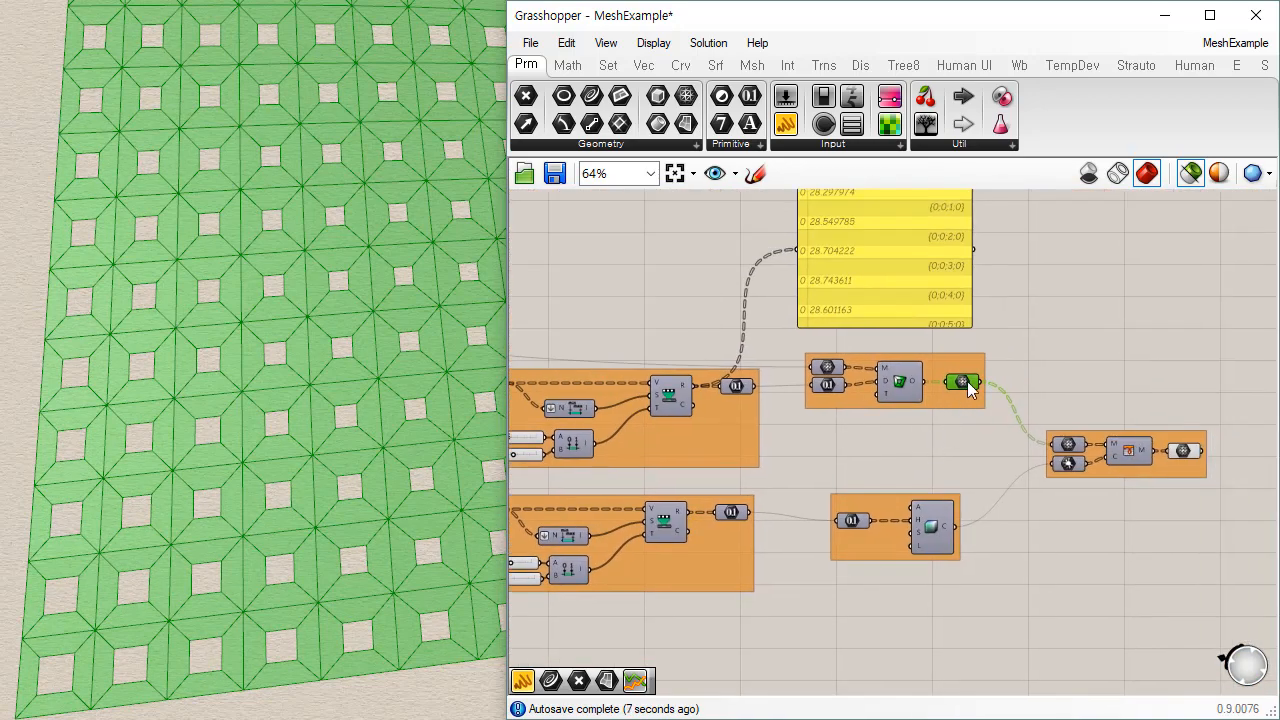
pyautogui.moveTo(966, 386)
pyautogui.scroll(5, 966, 386)
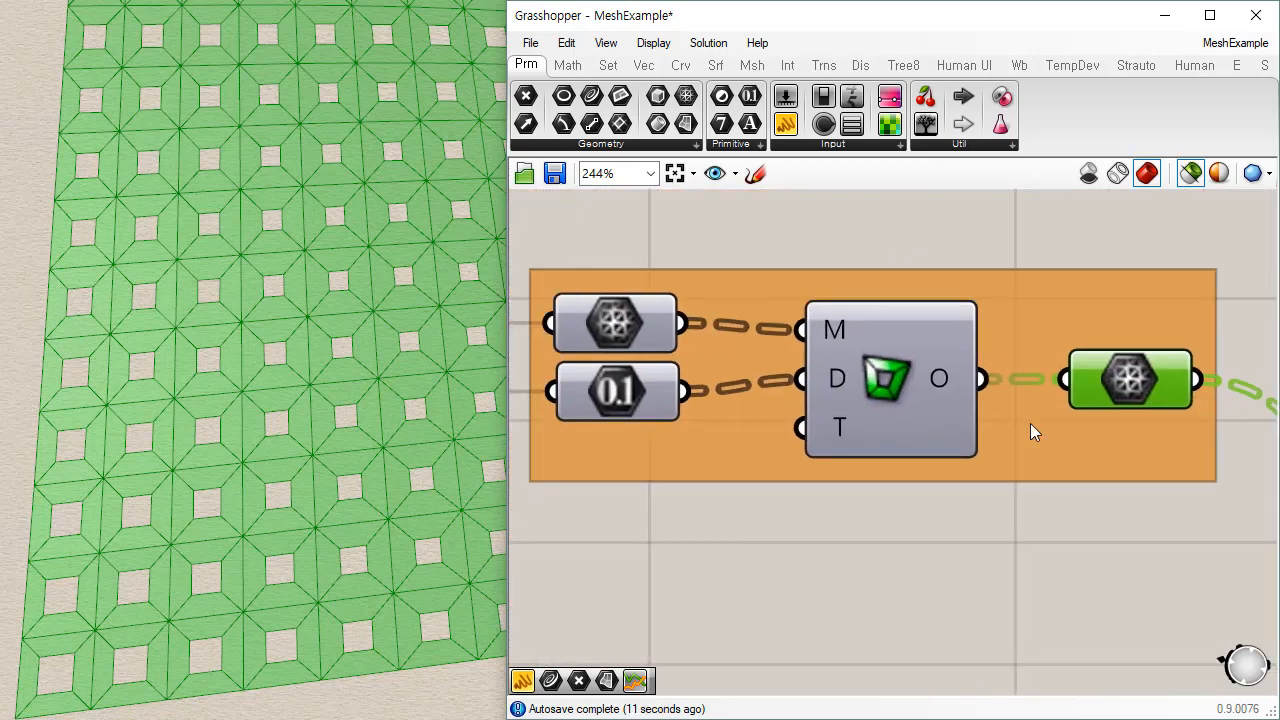
pyautogui.click(1068, 592)
pyautogui.moveTo(623, 320)
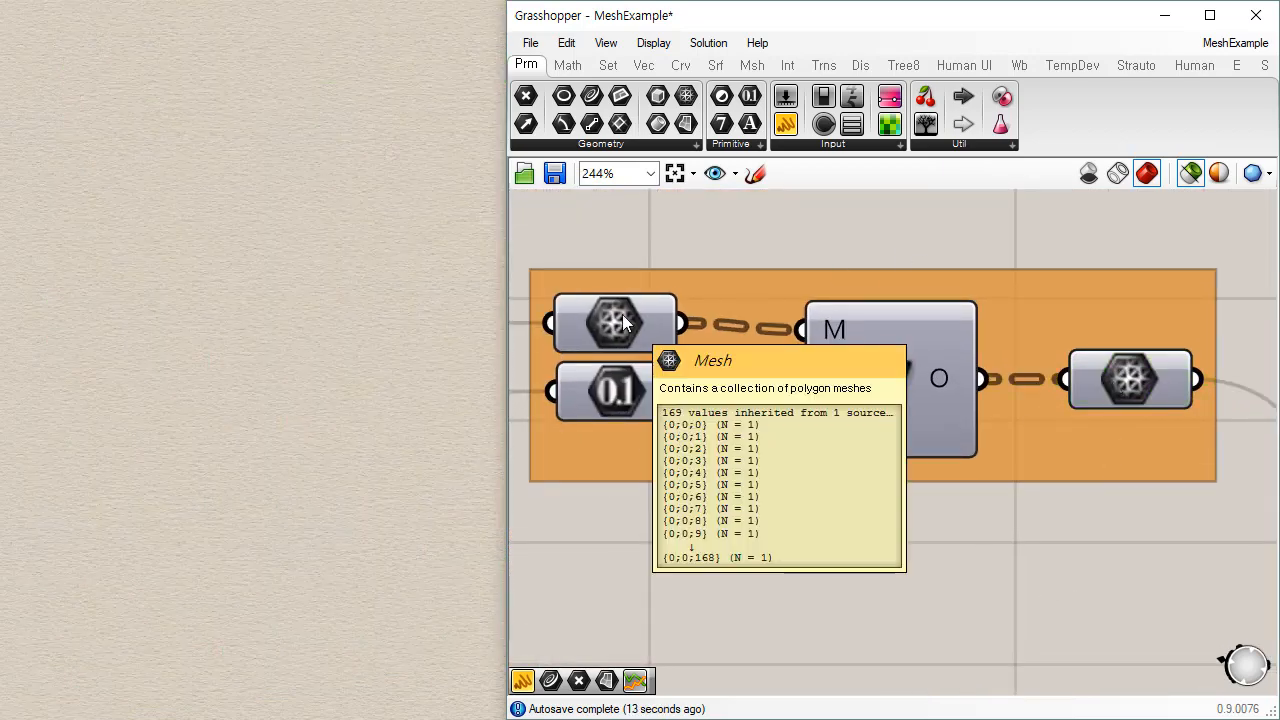
# - Wire the framing group's input mesh into the panel above the group and highlight that mesh
pyautogui.scroll(-5, 791, 340)
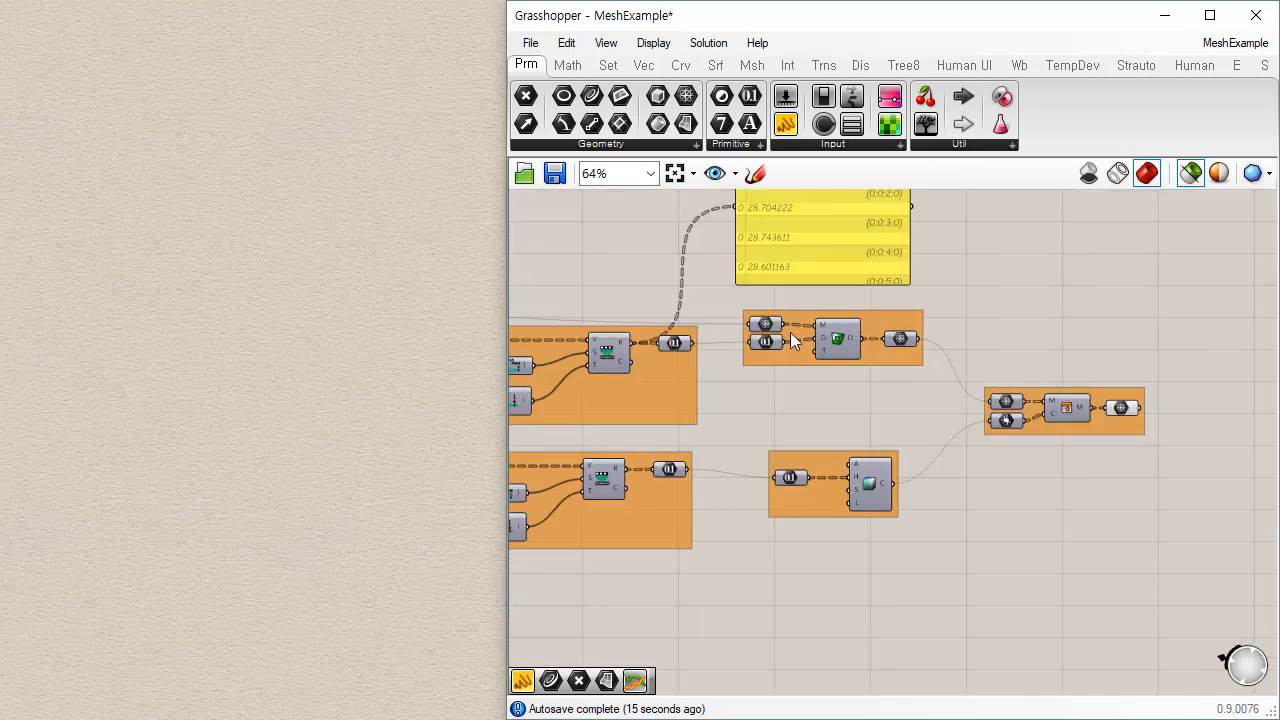
pyautogui.scroll(3, 809, 294)
pyautogui.moveTo(809, 299); pyautogui.dragTo(803, 503, button='right')
pyautogui.moveTo(735, 454); pyautogui.dragTo(828, 460)
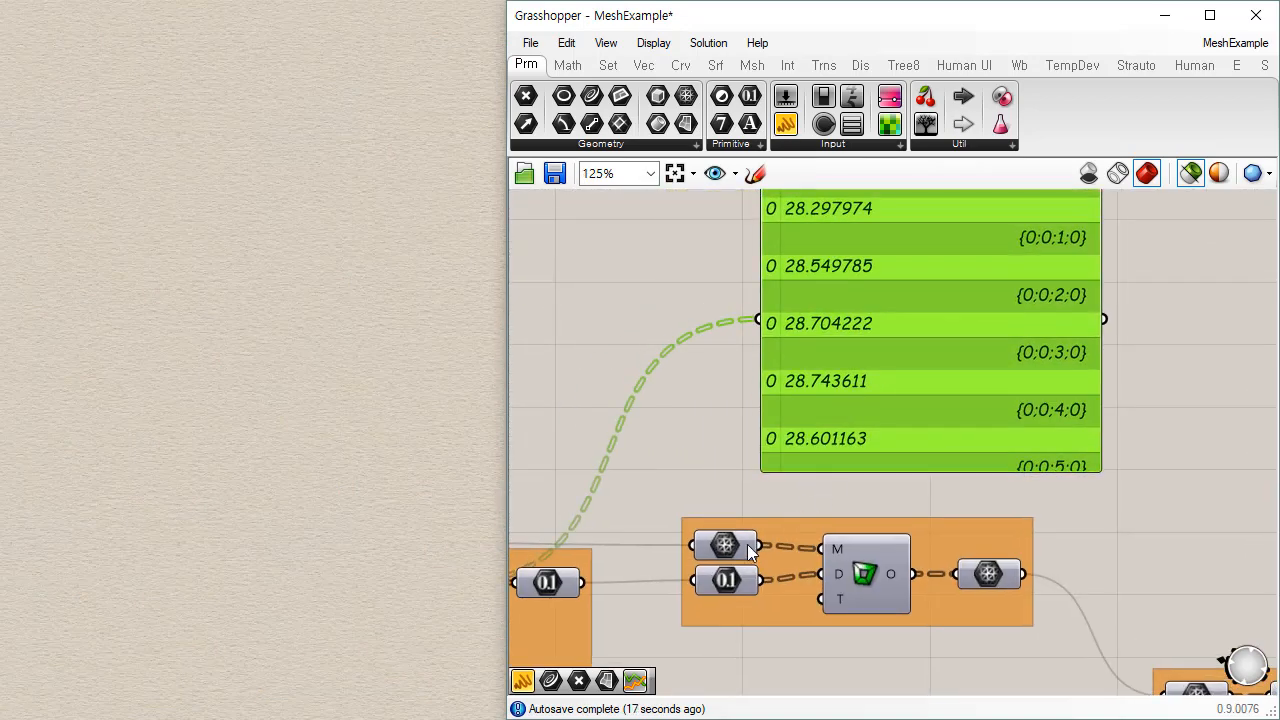
pyautogui.moveTo(758, 545); pyautogui.dragTo(758, 322)
pyautogui.moveTo(884, 339); pyautogui.dragTo(846, 405, button='right')
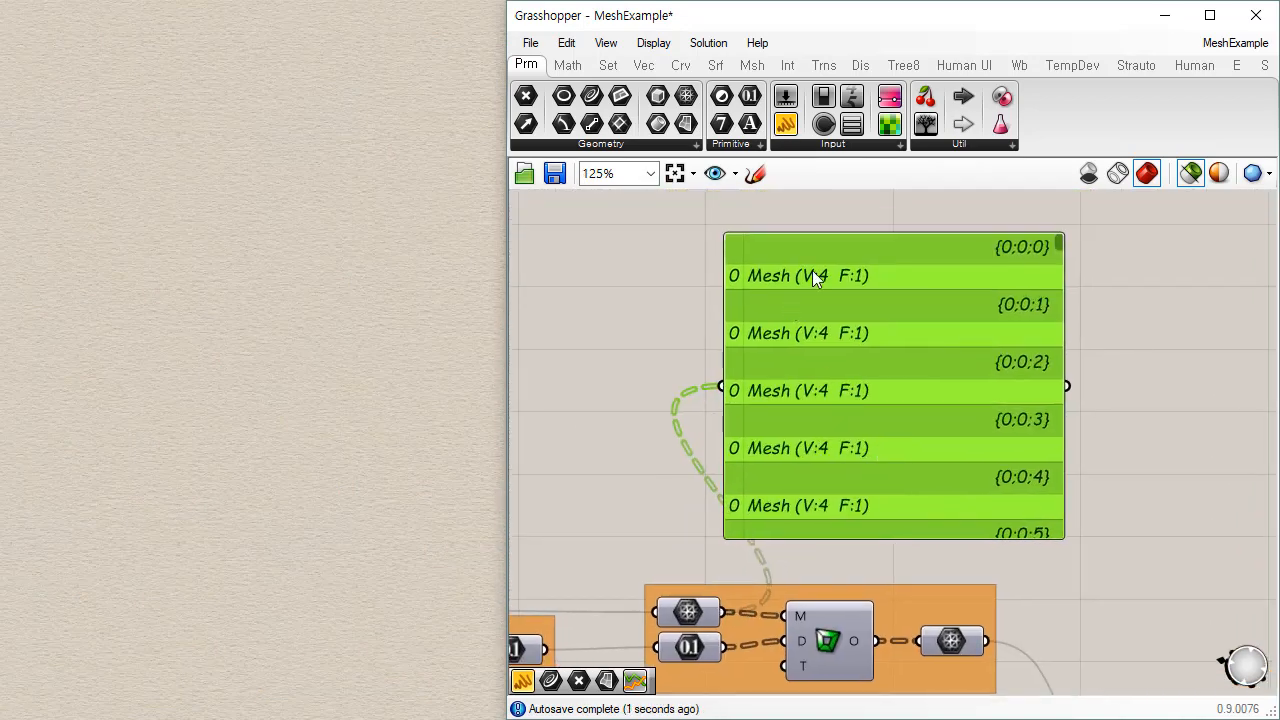
pyautogui.click(703, 613)
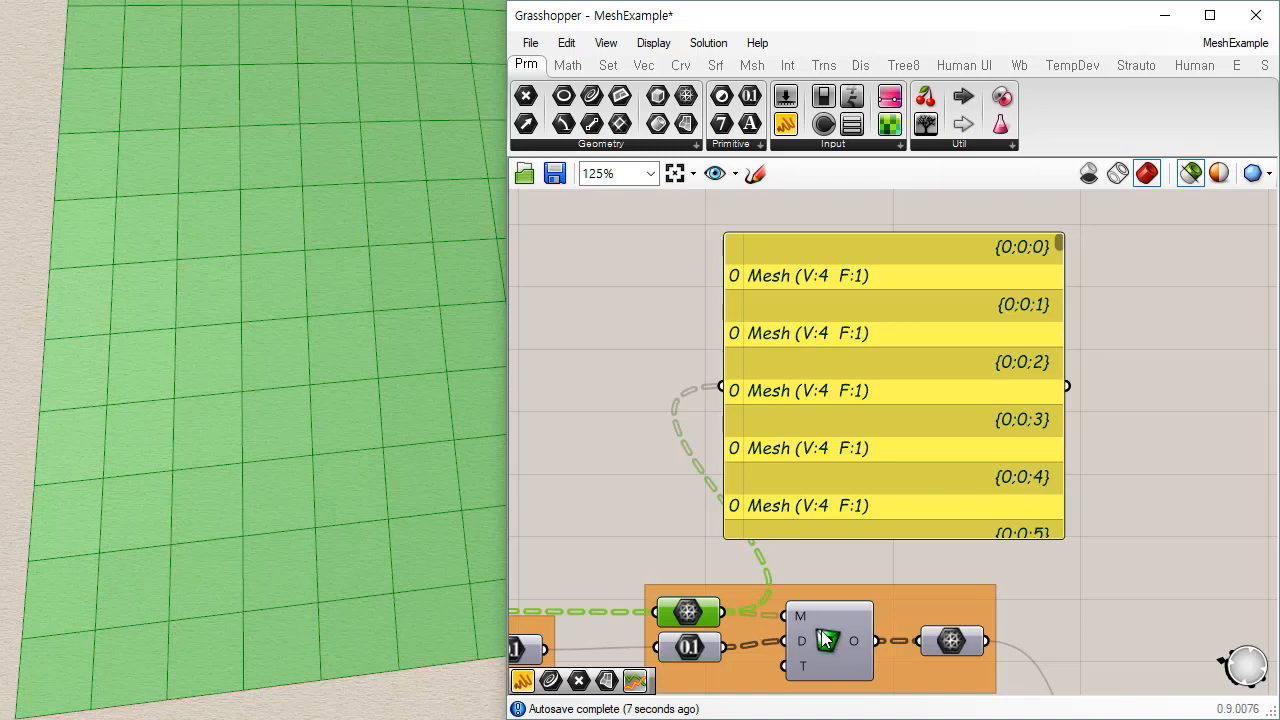
# - Rewire the panel to the framing group's output mesh, highlight that mesh and place the panel above the mesh colouring group
pyautogui.moveTo(986, 641); pyautogui.dragTo(729, 391)
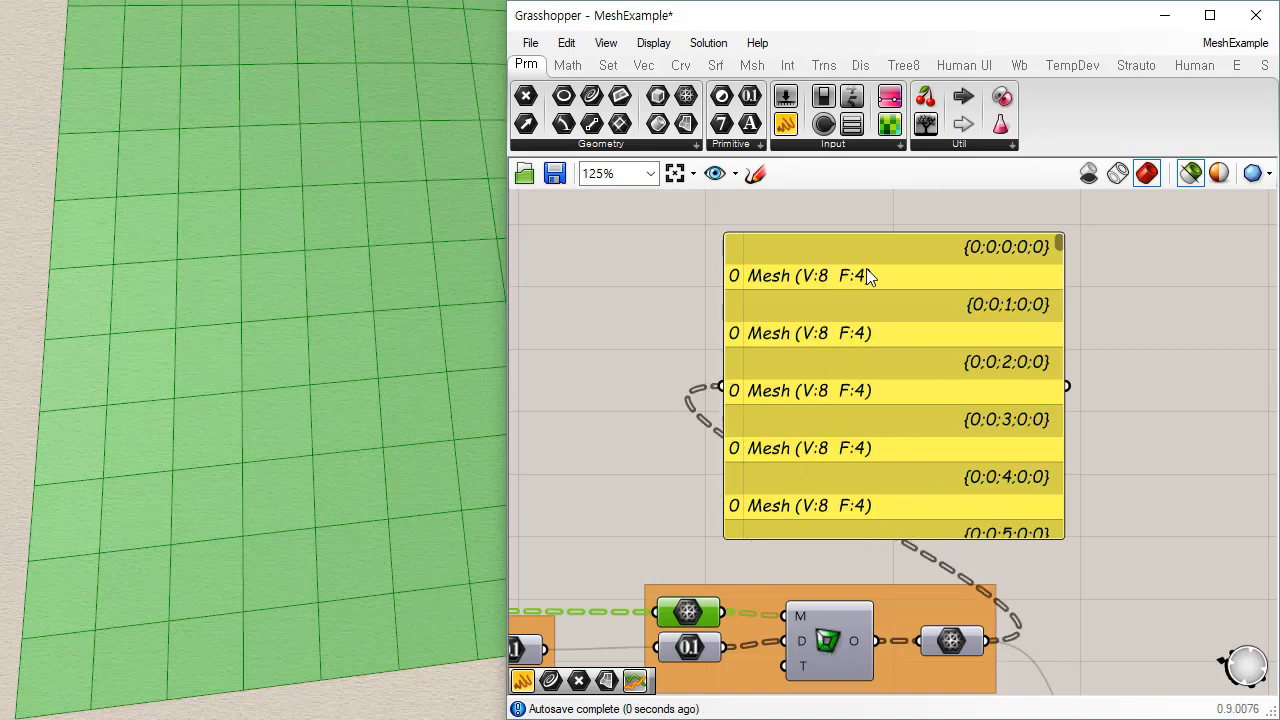
pyautogui.click(957, 642)
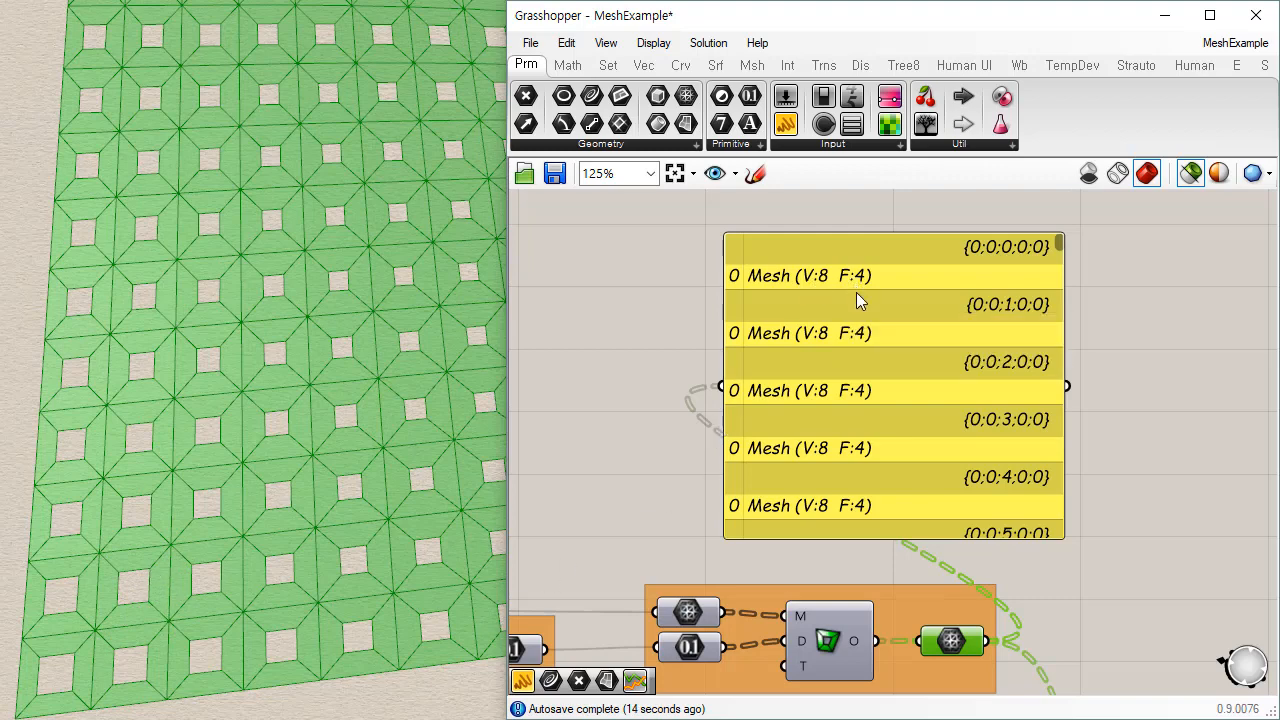
pyautogui.scroll(-3, 855, 475)
pyautogui.moveTo(854, 580); pyautogui.dragTo(772, 504, button='right')
pyautogui.moveTo(804, 387); pyautogui.dragTo(1049, 491)
pyautogui.scroll(3, 895, 510)
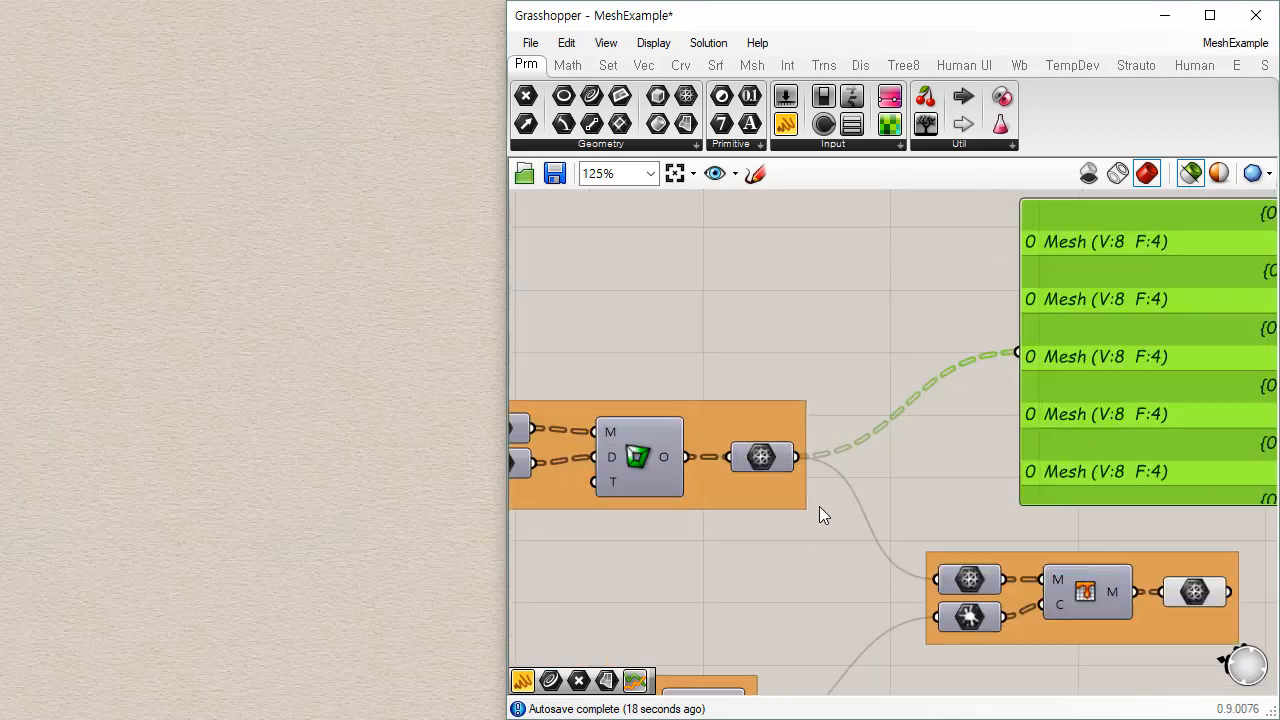
# - Highlight the framed mesh, the colouring group's colour input and its output mesh to compare them in the viewport
pyautogui.click(762, 458)
pyautogui.moveTo(985, 500); pyautogui.dragTo(966, 434, button='right')
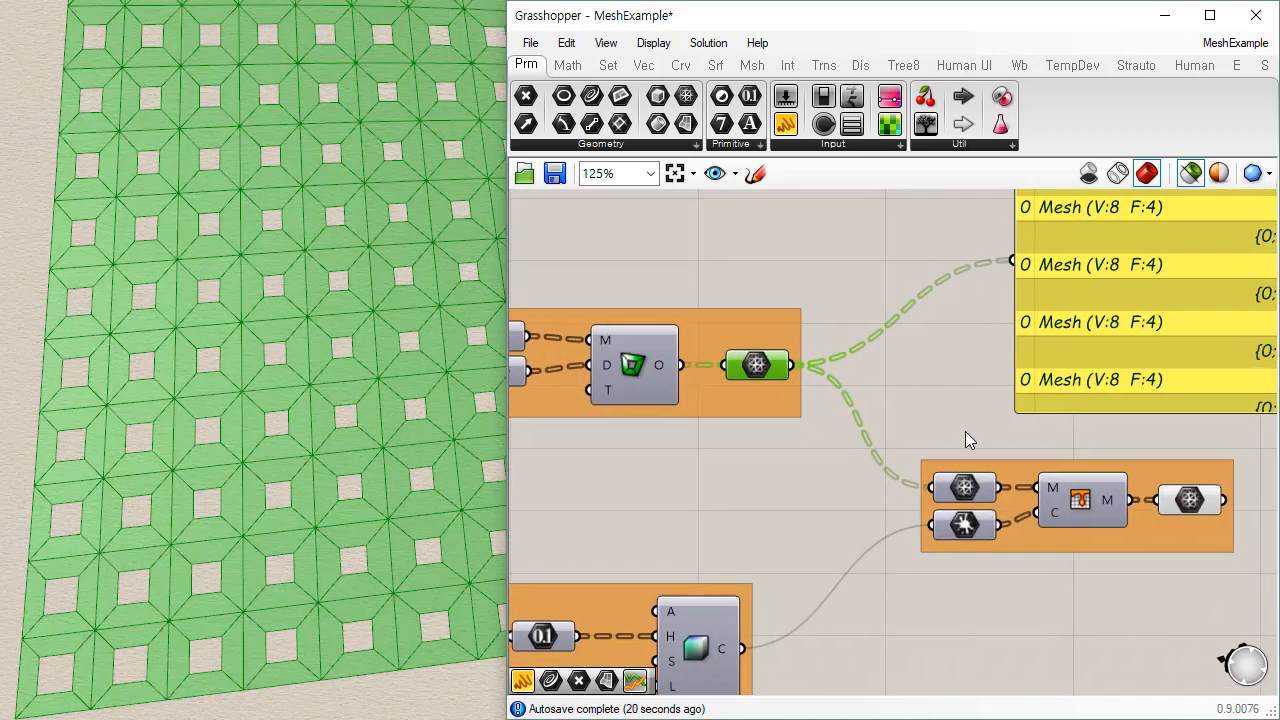
pyautogui.click(963, 524)
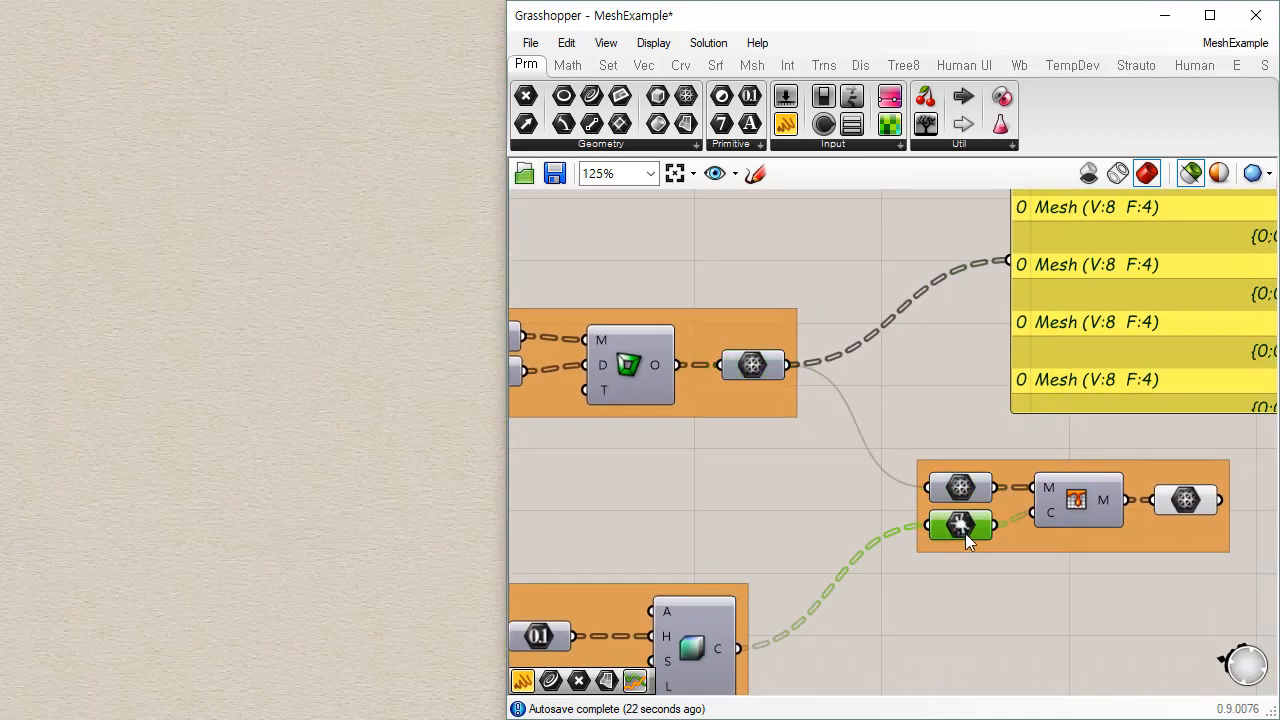
pyautogui.moveTo(1034, 565); pyautogui.dragTo(846, 543, button='right')
pyautogui.click(997, 479)
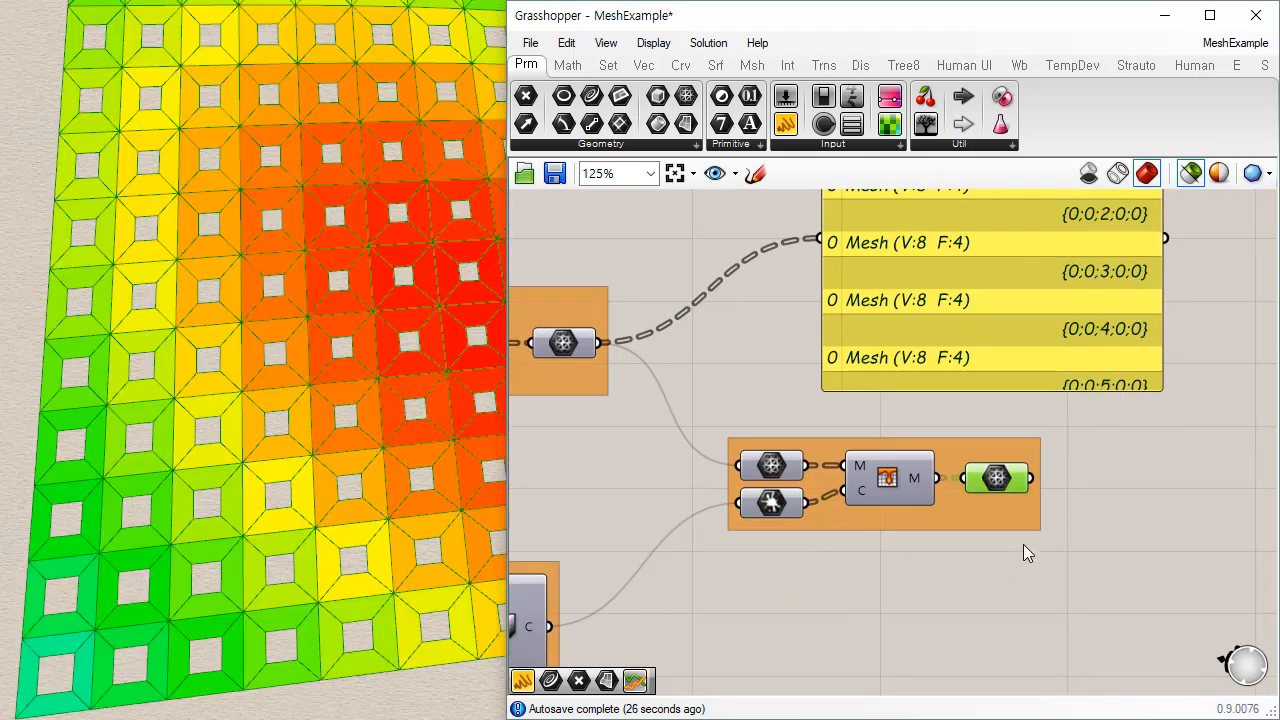
# - Trace the colour data from the second remapping group's number input to the colouring group's output mesh
pyautogui.moveTo(884, 486)
pyautogui.scroll(-3, 1025, 510)
pyautogui.moveTo(780, 587); pyautogui.dragTo(1110, 413, button='right')
pyautogui.scroll(2, 697, 327)
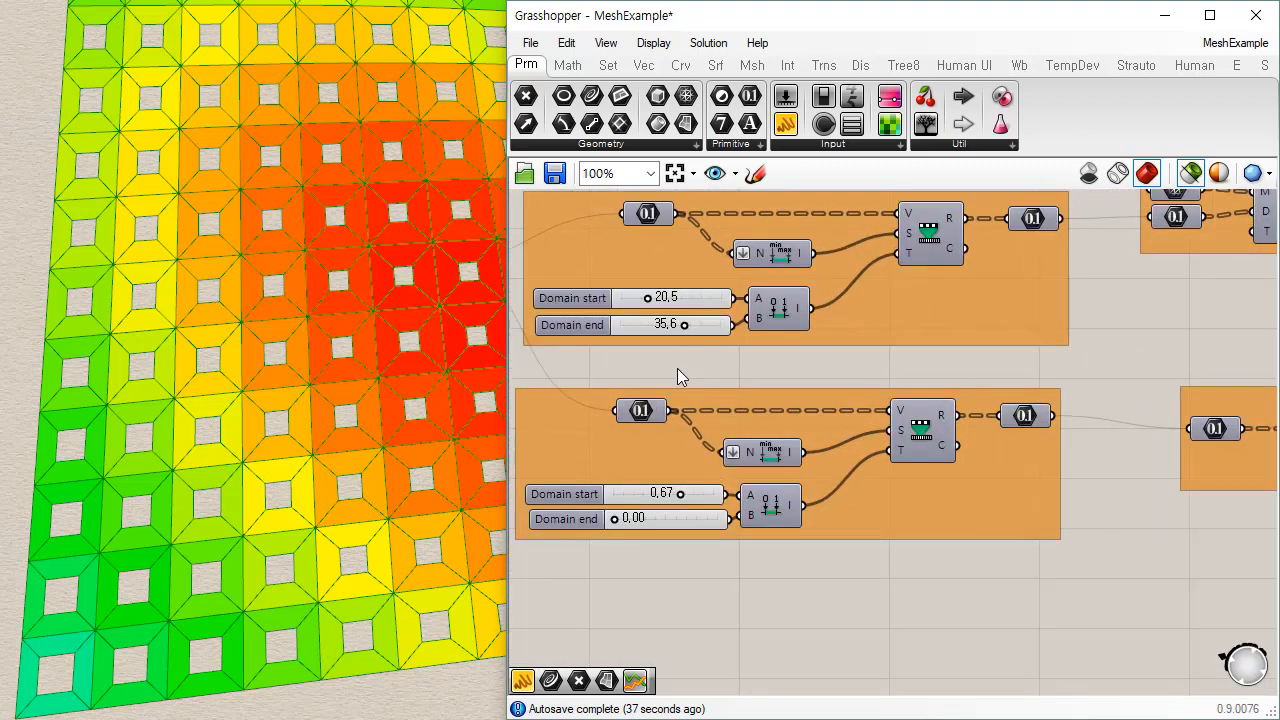
pyautogui.click(644, 416)
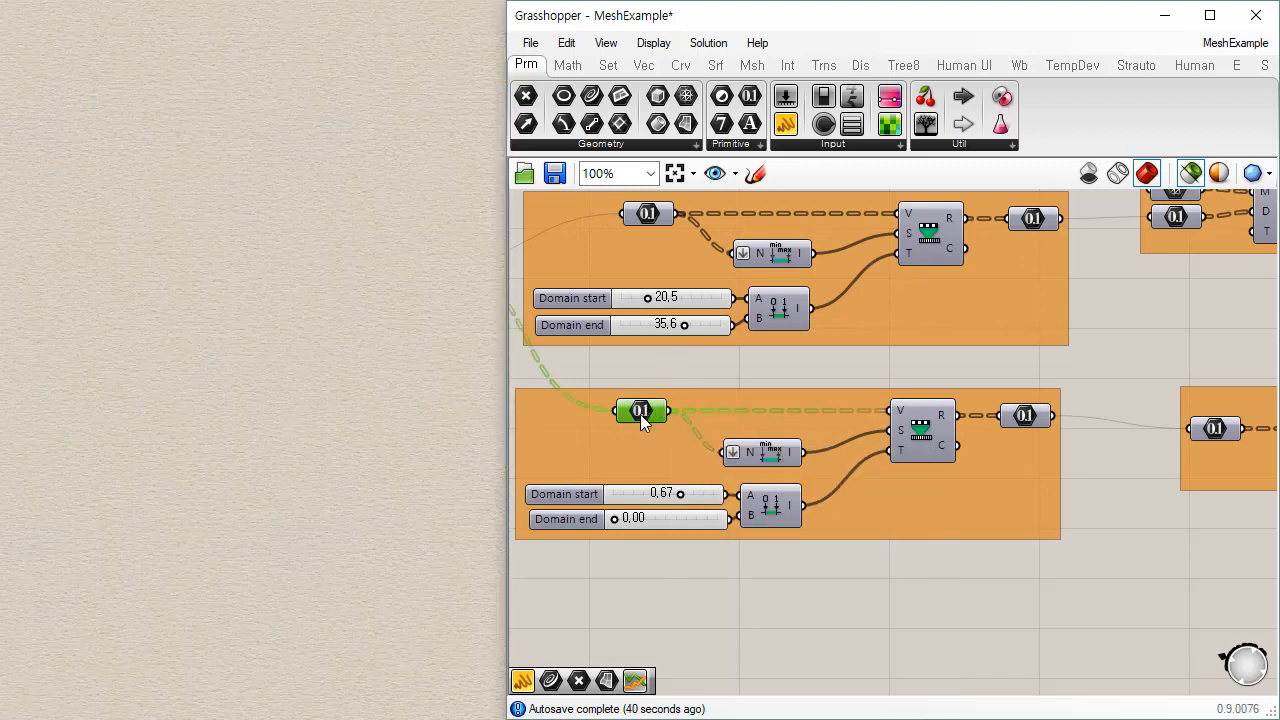
pyautogui.scroll(-2, 615, 413)
pyautogui.moveTo(1161, 483); pyautogui.dragTo(916, 495, button='right')
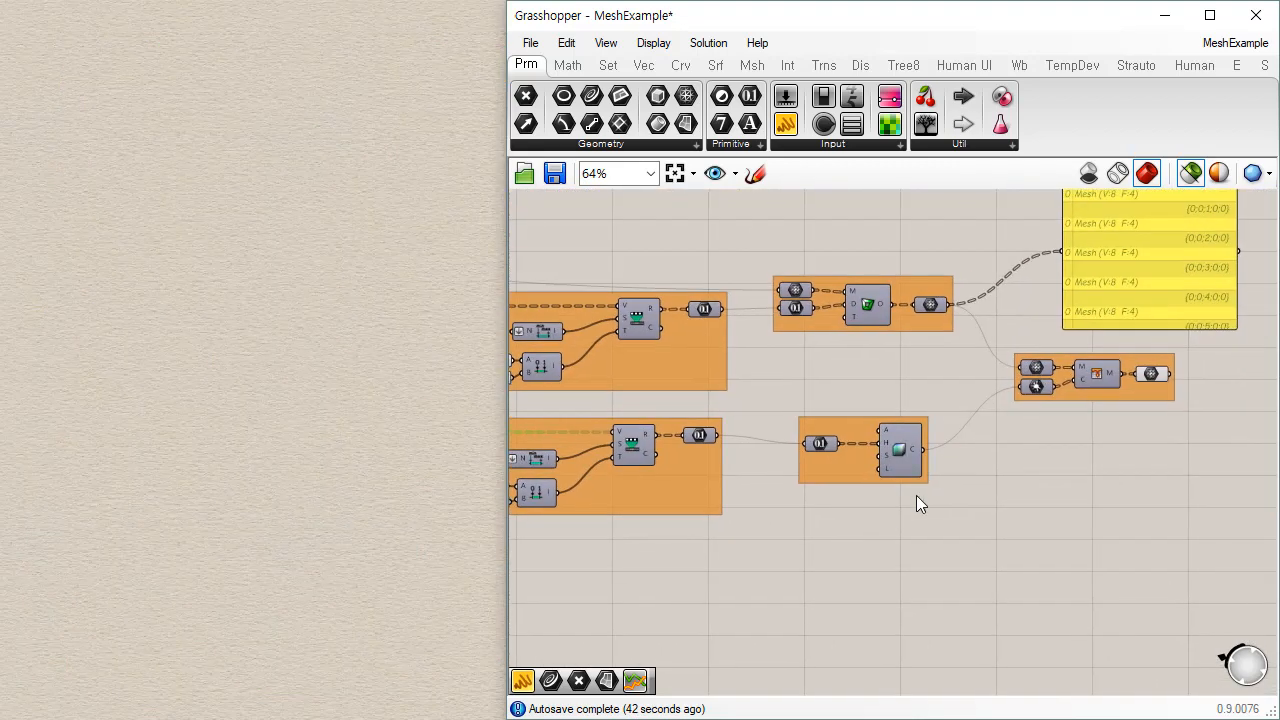
pyautogui.click(1151, 374)
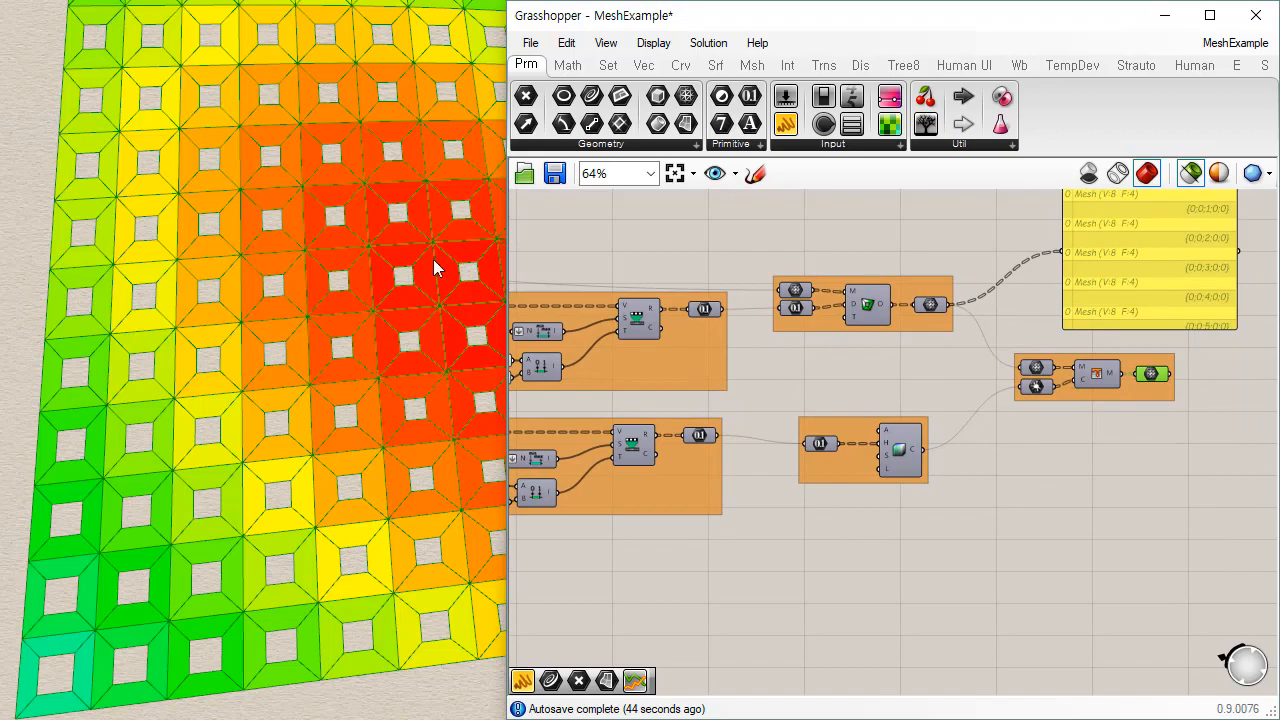
# - Examine the colour gradient across the framed mesh and the number feeding the colour component's H input
pyautogui.scroll(-4, 404, 102)
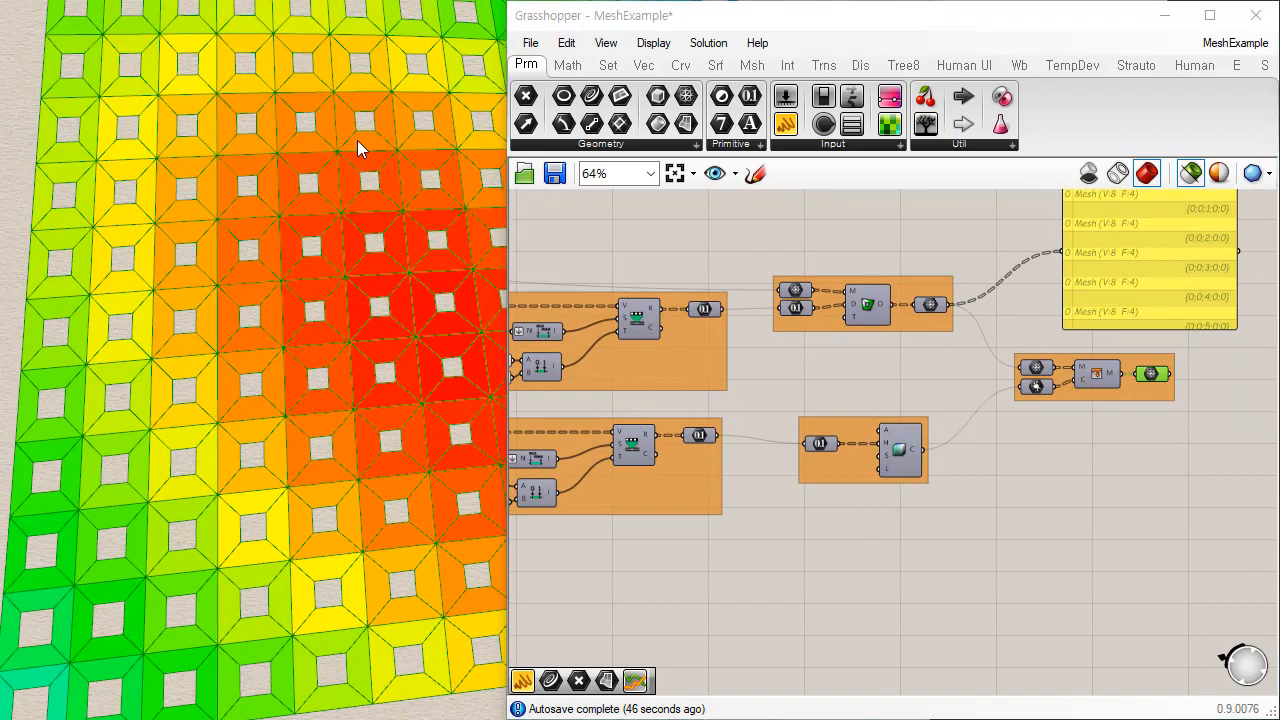
pyautogui.keyDown('shift'); pyautogui.moveTo(366, 202); pyautogui.dragTo(406, 294, button='right'); pyautogui.keyUp('shift')
pyautogui.scroll(5, 385, 225)
pyautogui.scroll(-2, 243, 380)
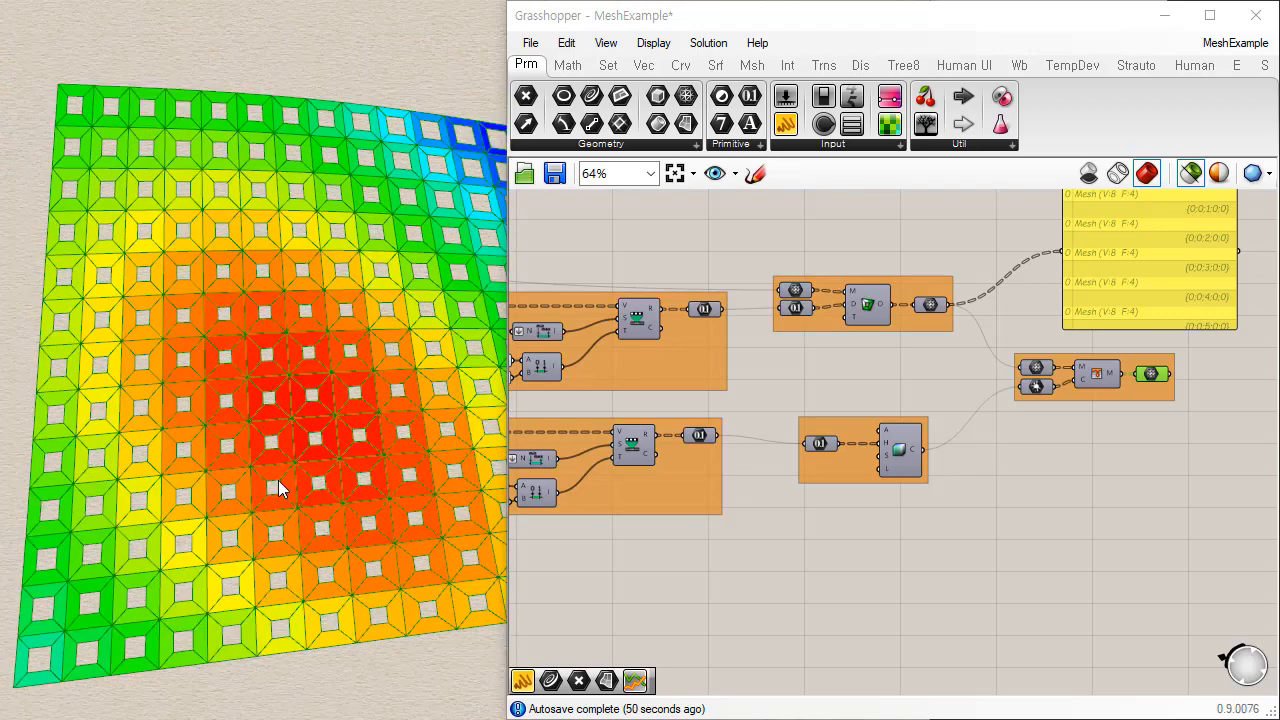
pyautogui.moveTo(280, 482); pyautogui.dragTo(283, 490, button='right')
pyautogui.scroll(6, 1119, 438)
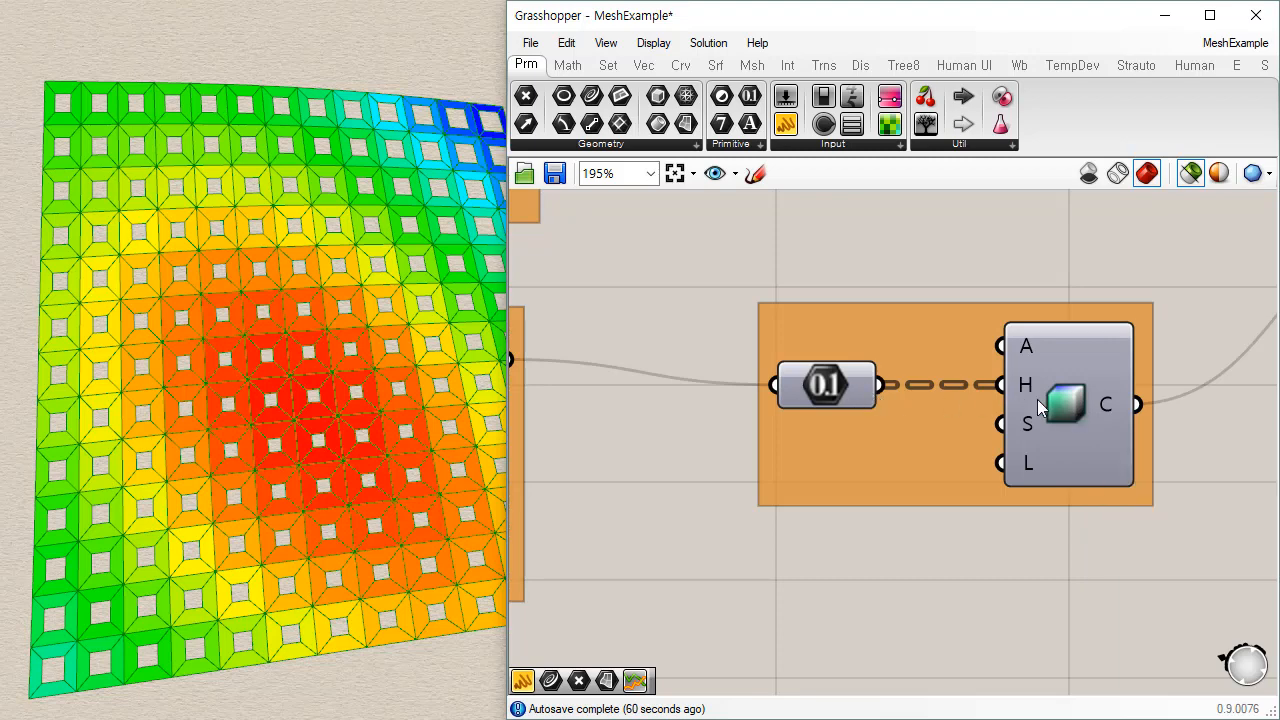
# - Add a panel below the second remapping group and wire the Construct Domain output into it
pyautogui.moveTo(586, 424); pyautogui.dragTo(1034, 334, button='right')
pyautogui.scroll(-2, 990, 420)
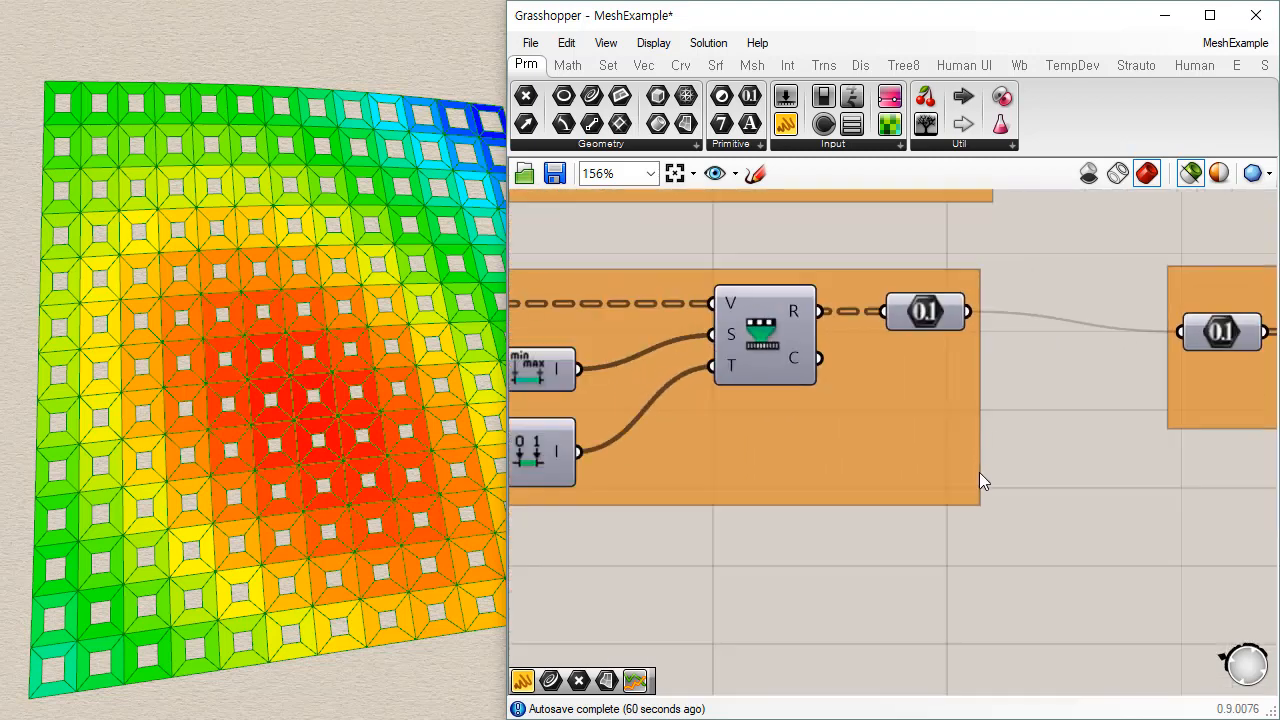
pyautogui.scroll(-2, 873, 390)
pyautogui.scroll(2, 611, 381)
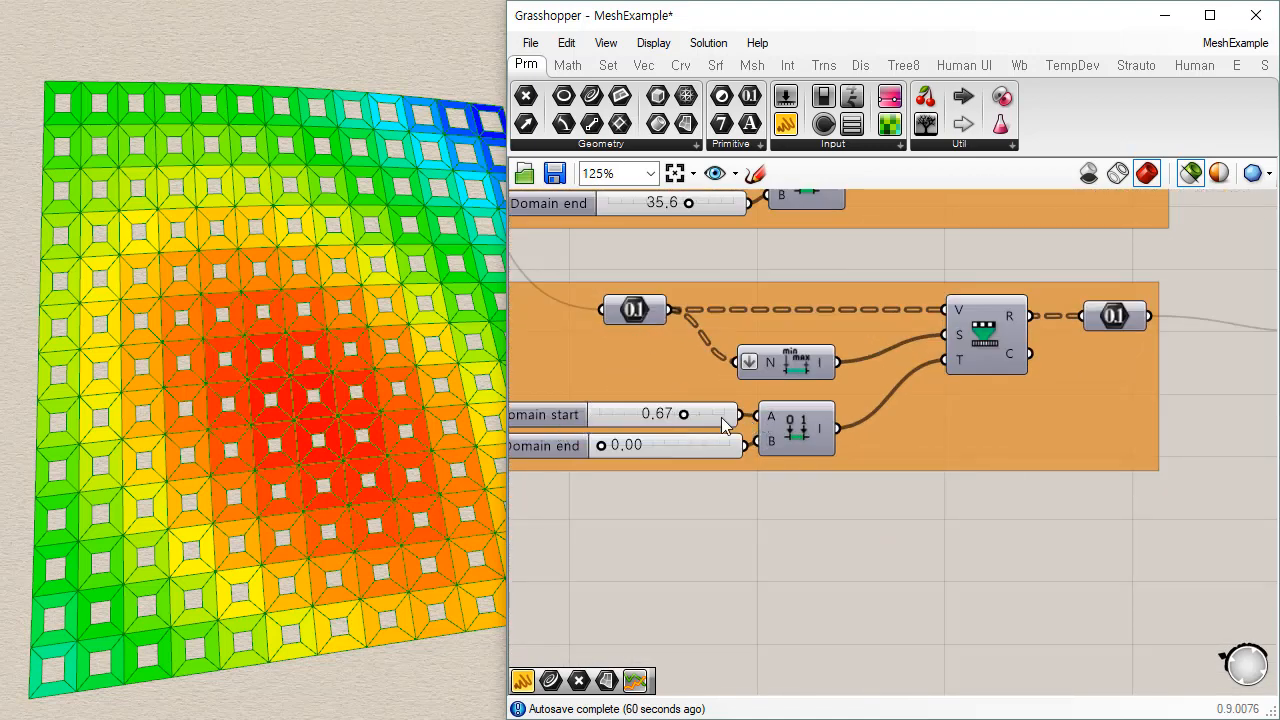
pyautogui.click(792, 128)
pyautogui.click(994, 538)
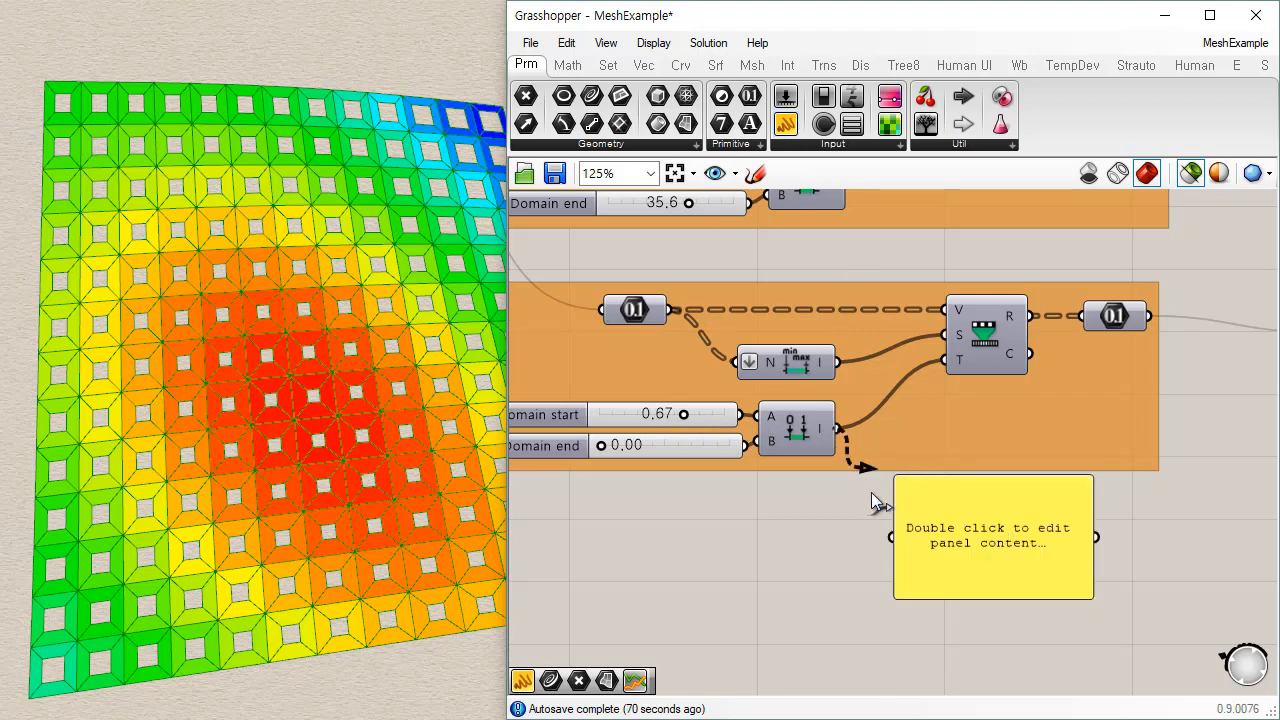
pyautogui.moveTo(871, 492); pyautogui.dragTo(891, 537)
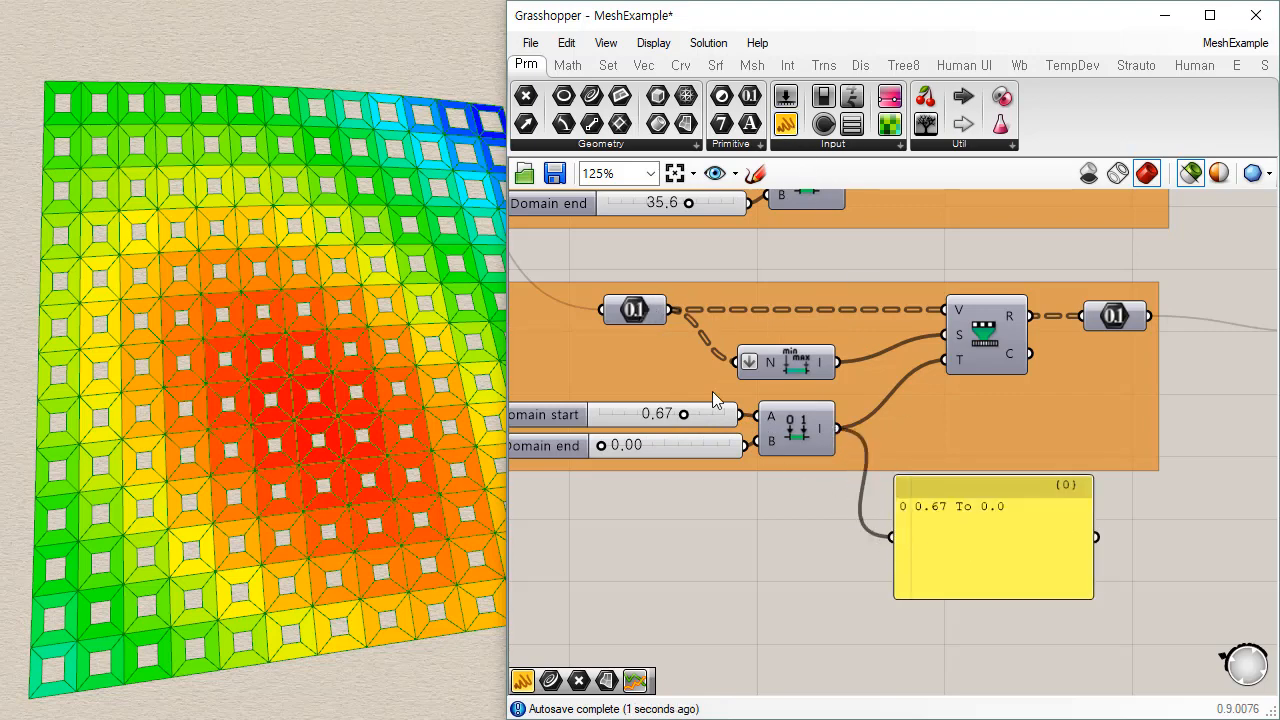
# - Change the new domain panel's text to the larger slanted font
pyautogui.rightClick(978, 534)
pyautogui.moveTo(1060, 591)
pyautogui.click(1195, 594)
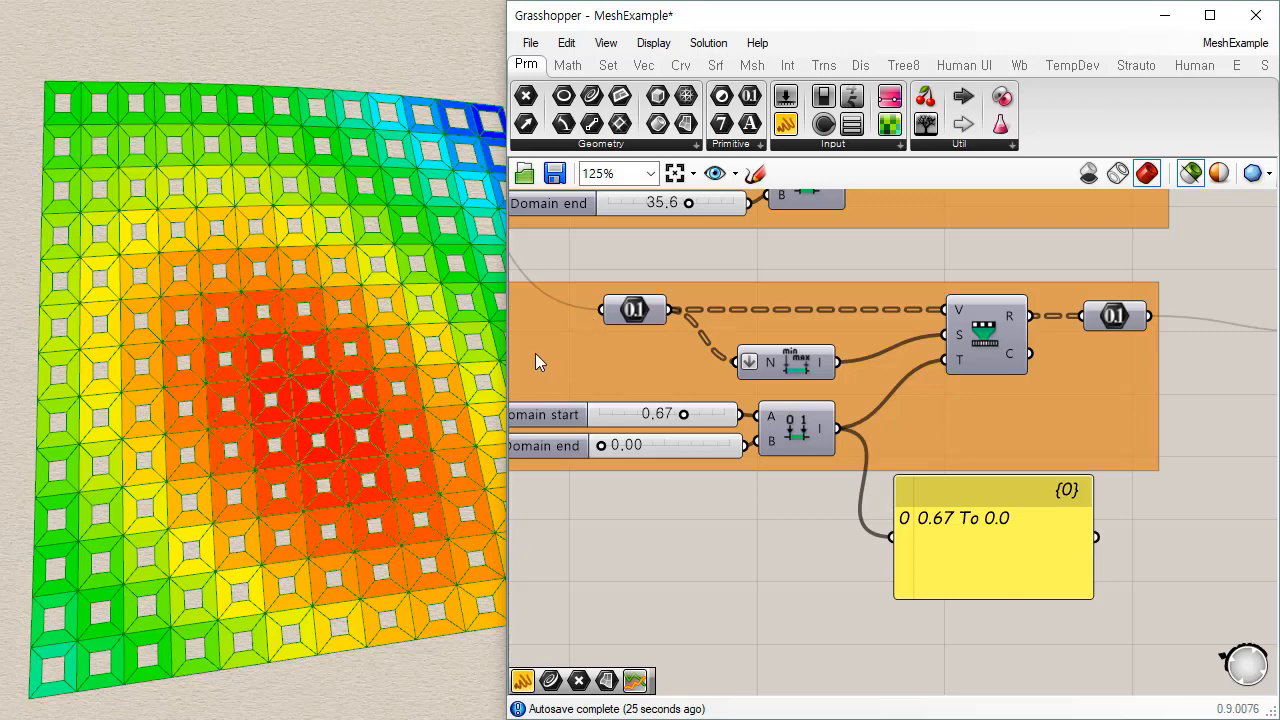
# - Raise the second remapping group's Domain start to 1.00 to compare the mesh colours, and return it to 0.67
pyautogui.moveTo(331, 455); pyautogui.dragTo(499, 485, button='right')
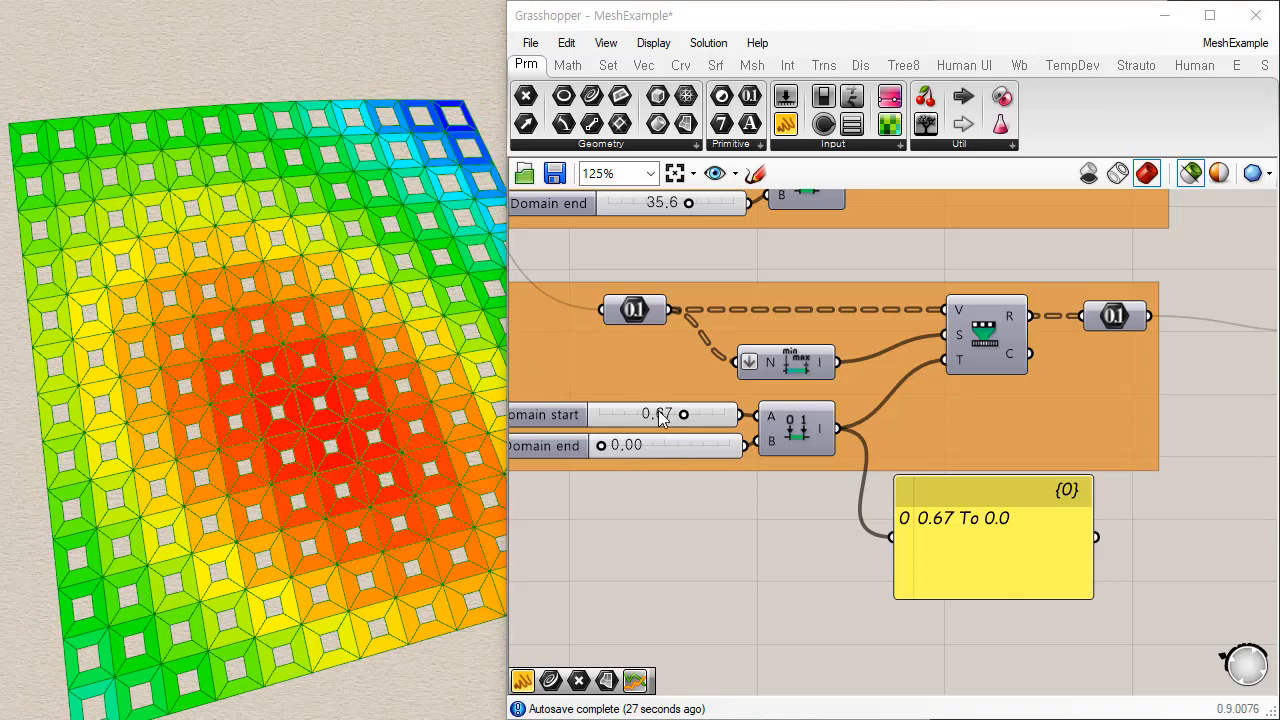
pyautogui.moveTo(683, 414); pyautogui.dragTo(757, 410)
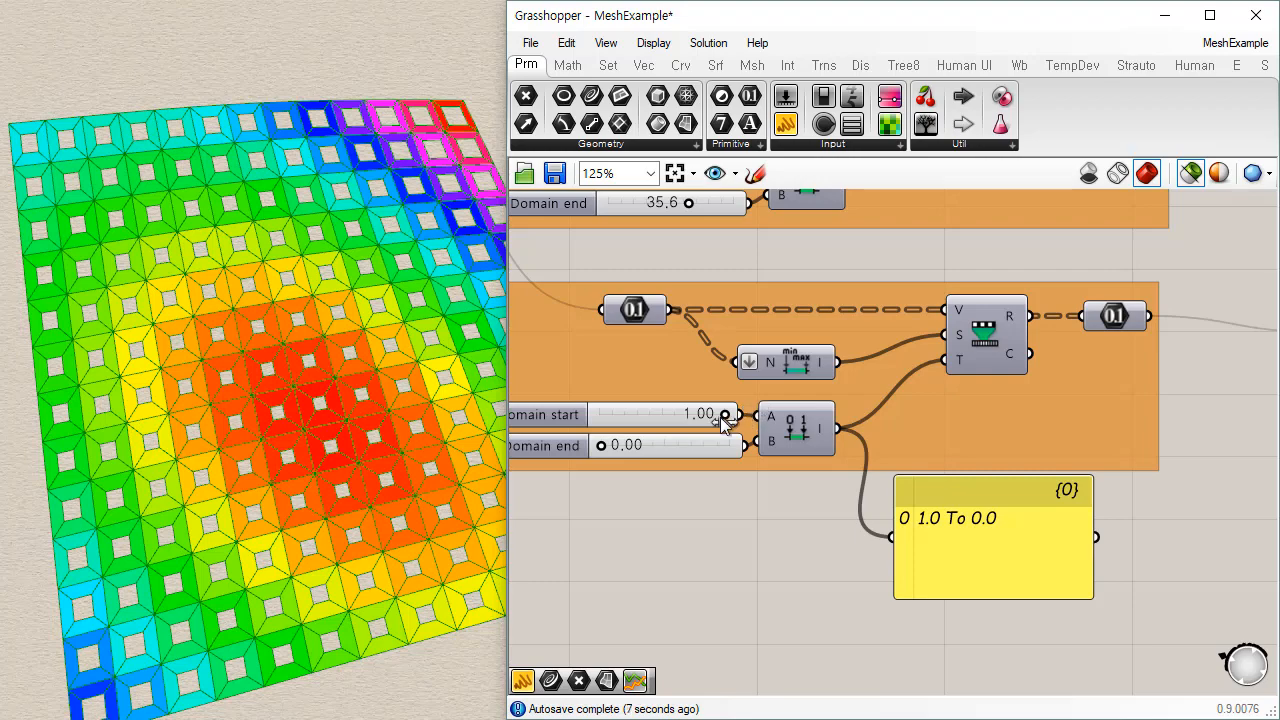
pyautogui.moveTo(722, 415); pyautogui.dragTo(684, 420)
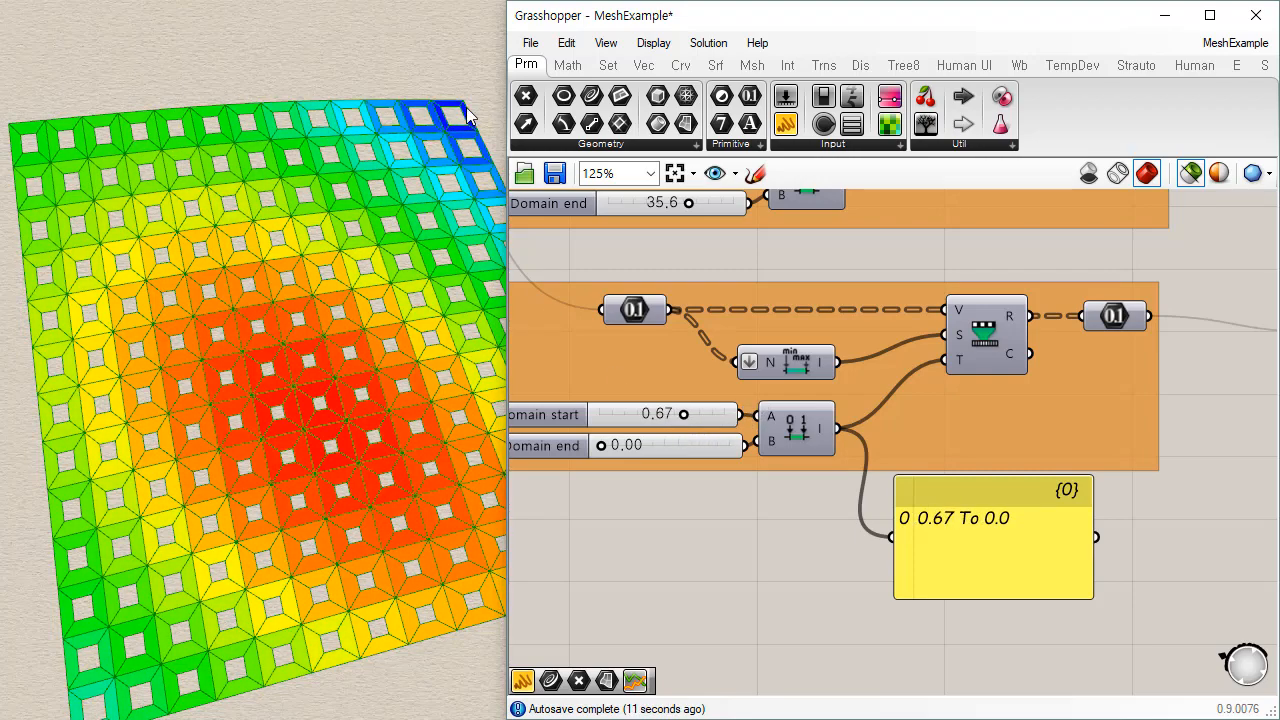
# - Raise the second remapping group's Domain end to 0.12 and 0.31 to compare the mesh colours, and return it to 0.00
pyautogui.moveTo(468, 110); pyautogui.dragTo(469, 120, button='right')
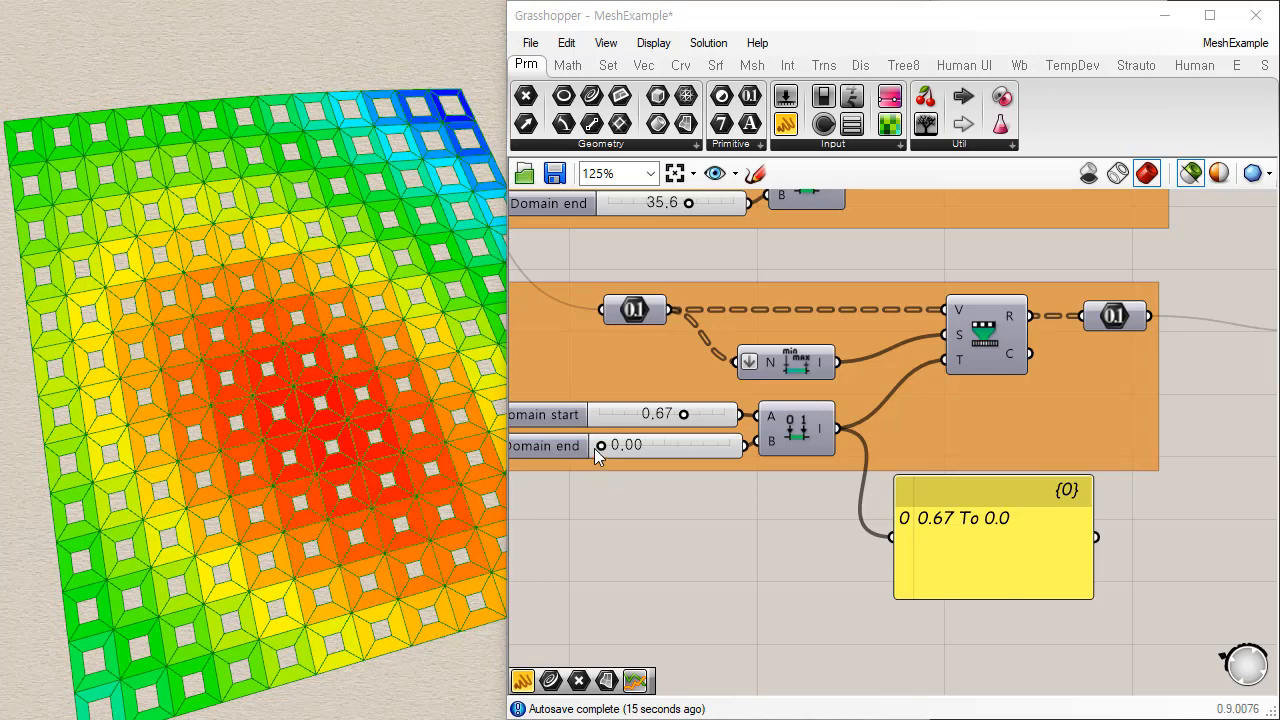
pyautogui.moveTo(601, 446); pyautogui.dragTo(617, 441)
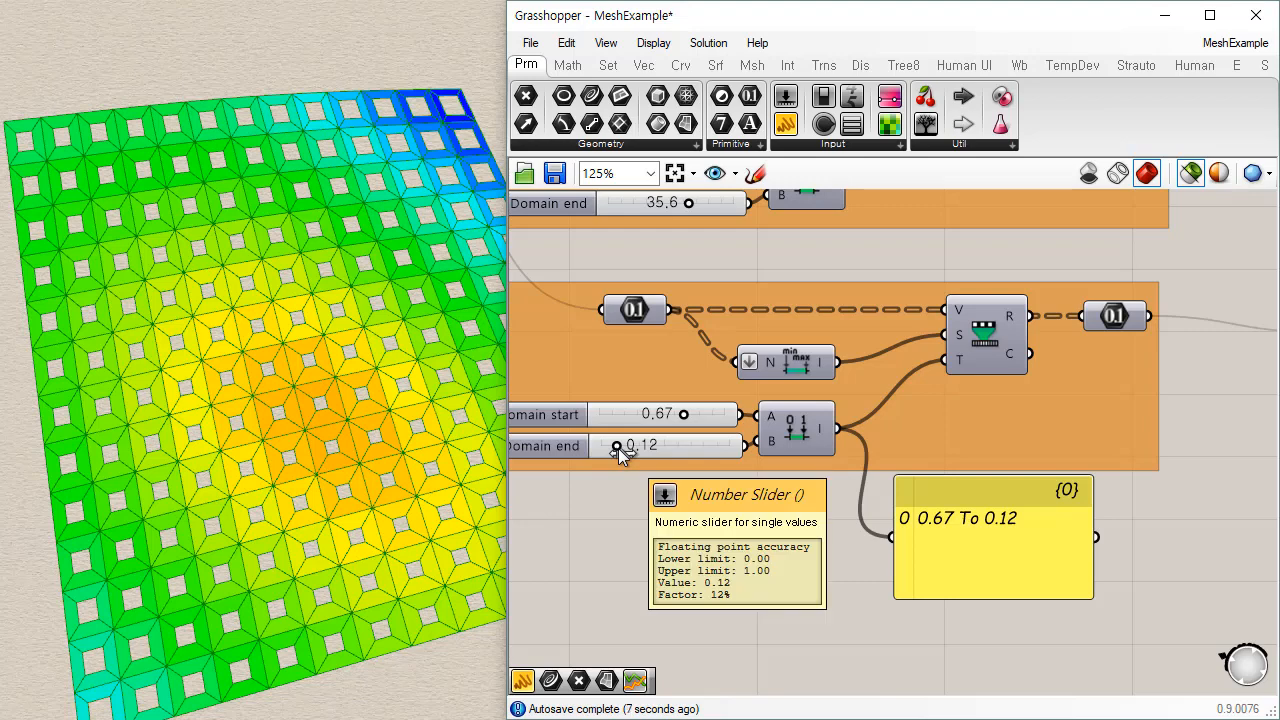
pyautogui.moveTo(618, 448)
pyautogui.mouseDown()
pyautogui.moveTo(588, 450)
pyautogui.moveTo(643, 444)
pyautogui.mouseUp()
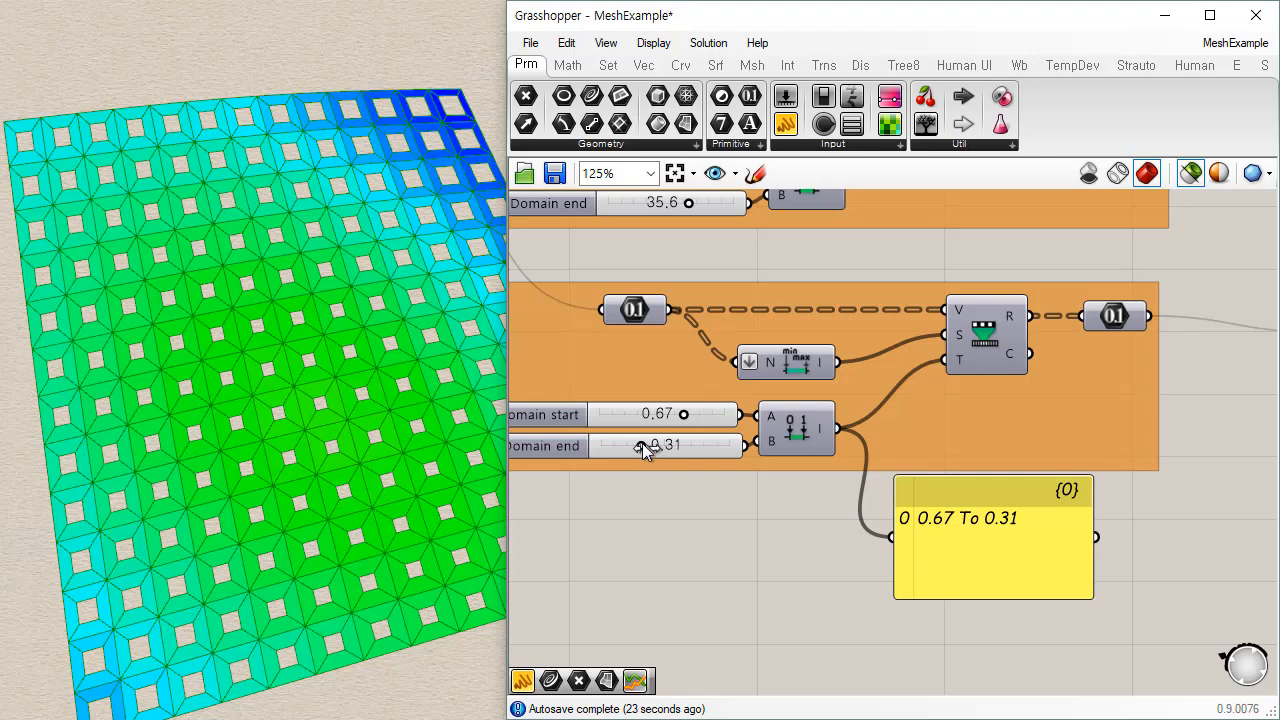
pyautogui.moveTo(642, 445); pyautogui.dragTo(565, 449)
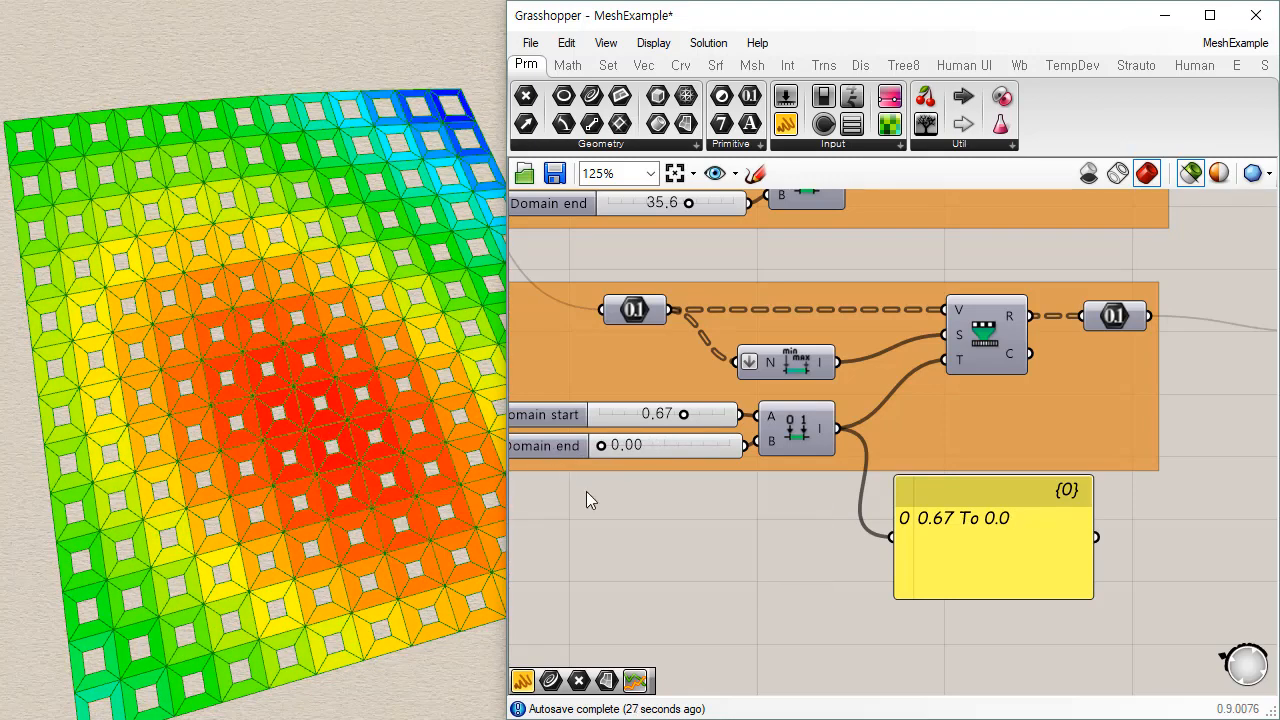
# - Examine the mesh colouring group by selecting its mesh and colour inputs and previewing its coloured mesh output
pyautogui.scroll(-3, 1110, 530)
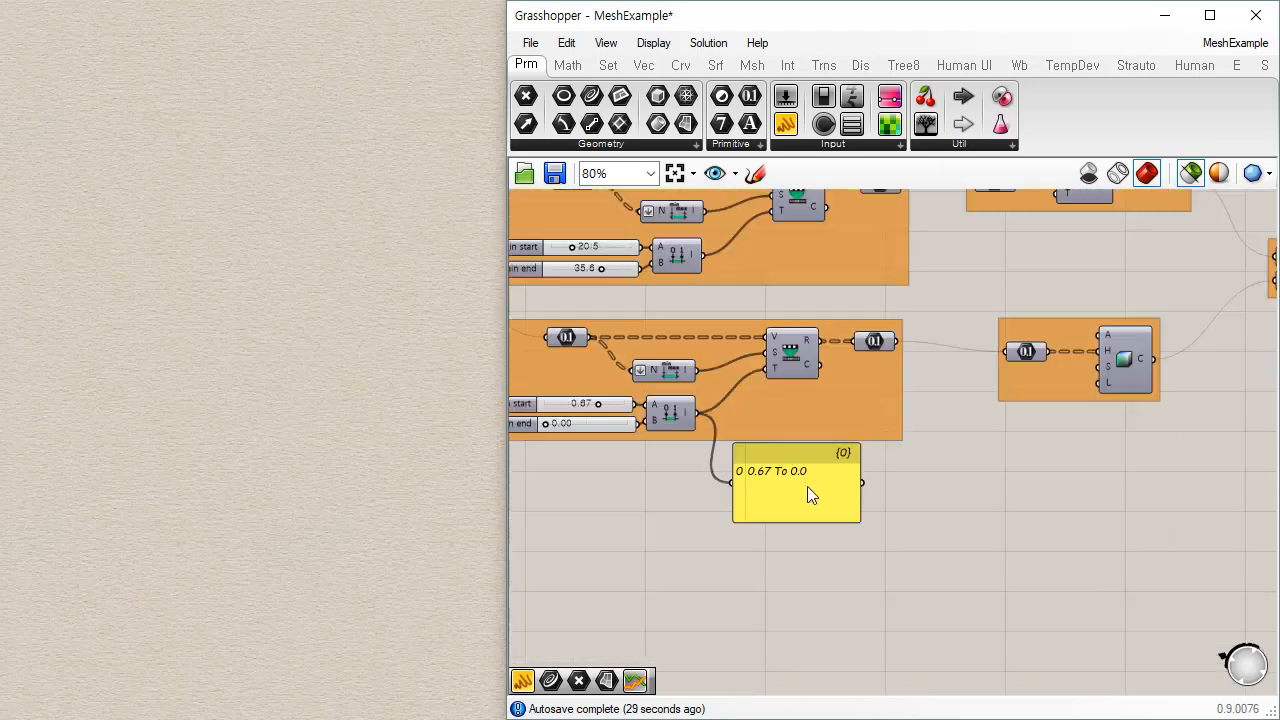
pyautogui.moveTo(970, 443); pyautogui.dragTo(629, 539, button='right')
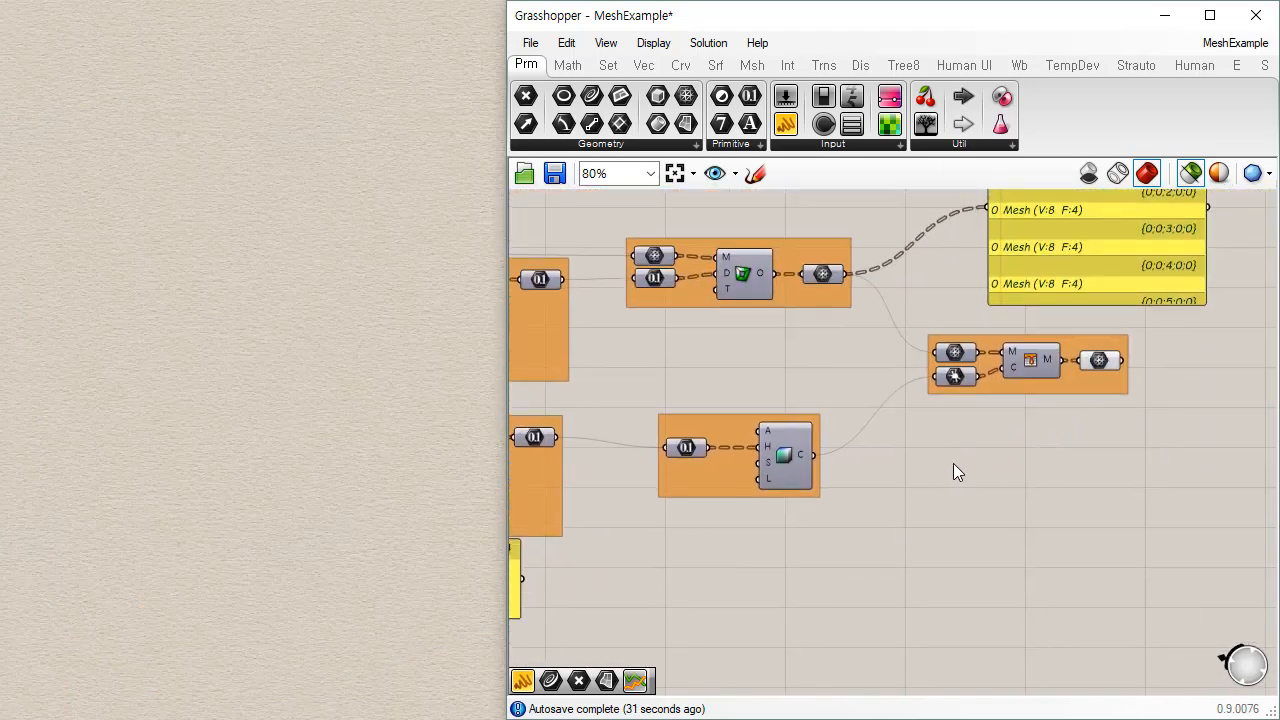
pyautogui.moveTo(915, 468); pyautogui.dragTo(882, 496, button='right')
pyautogui.moveTo(870, 320); pyautogui.dragTo(951, 468)
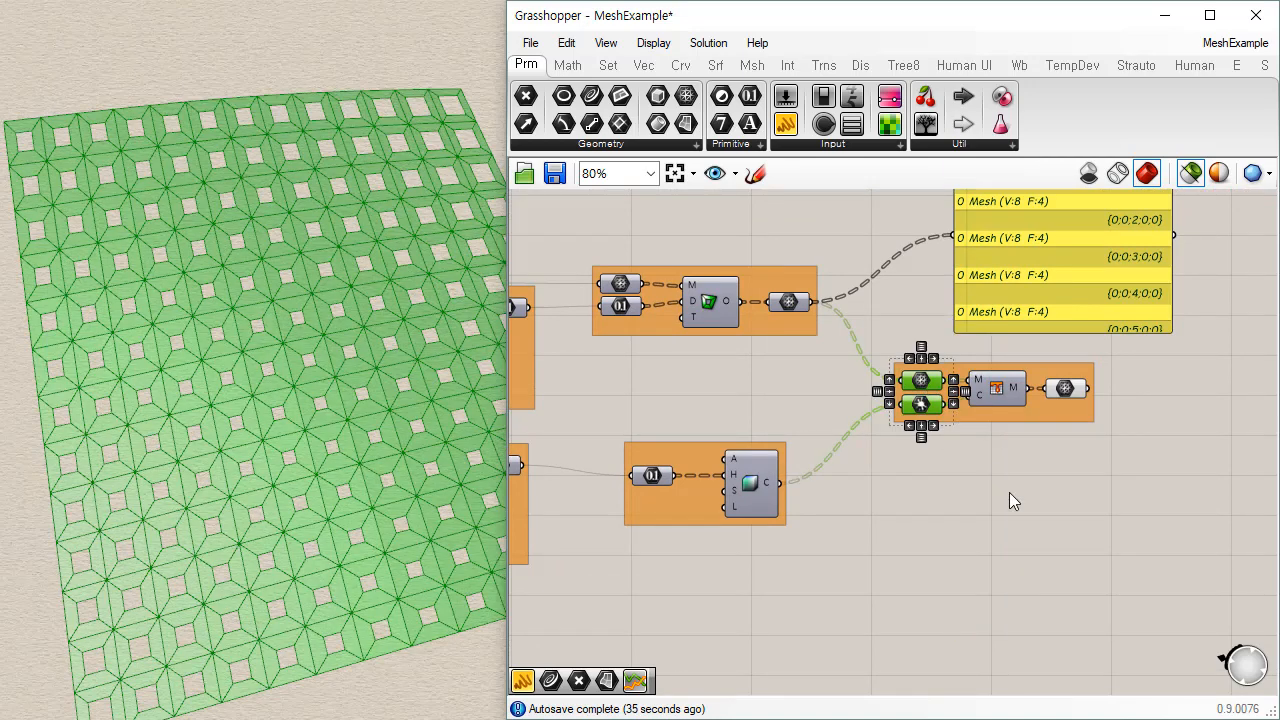
pyautogui.click(1092, 453)
pyautogui.scroll(3, 1065, 365)
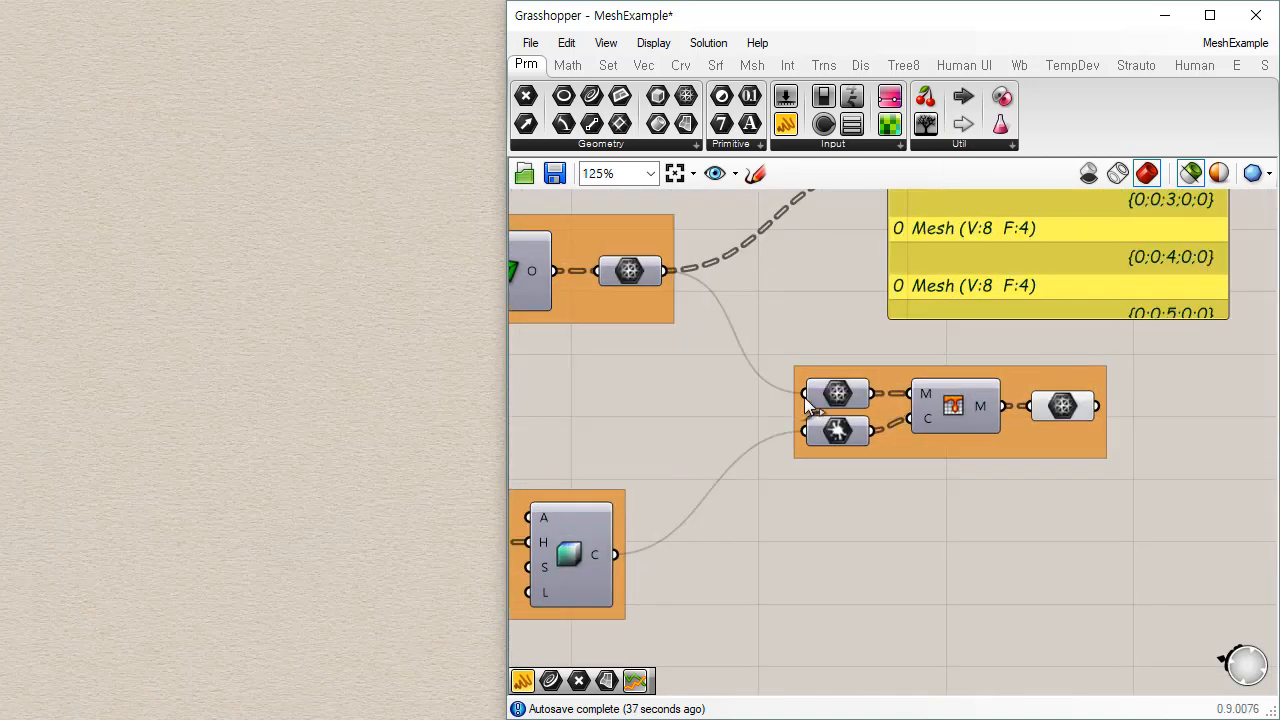
pyautogui.click(838, 395)
pyautogui.click(836, 432)
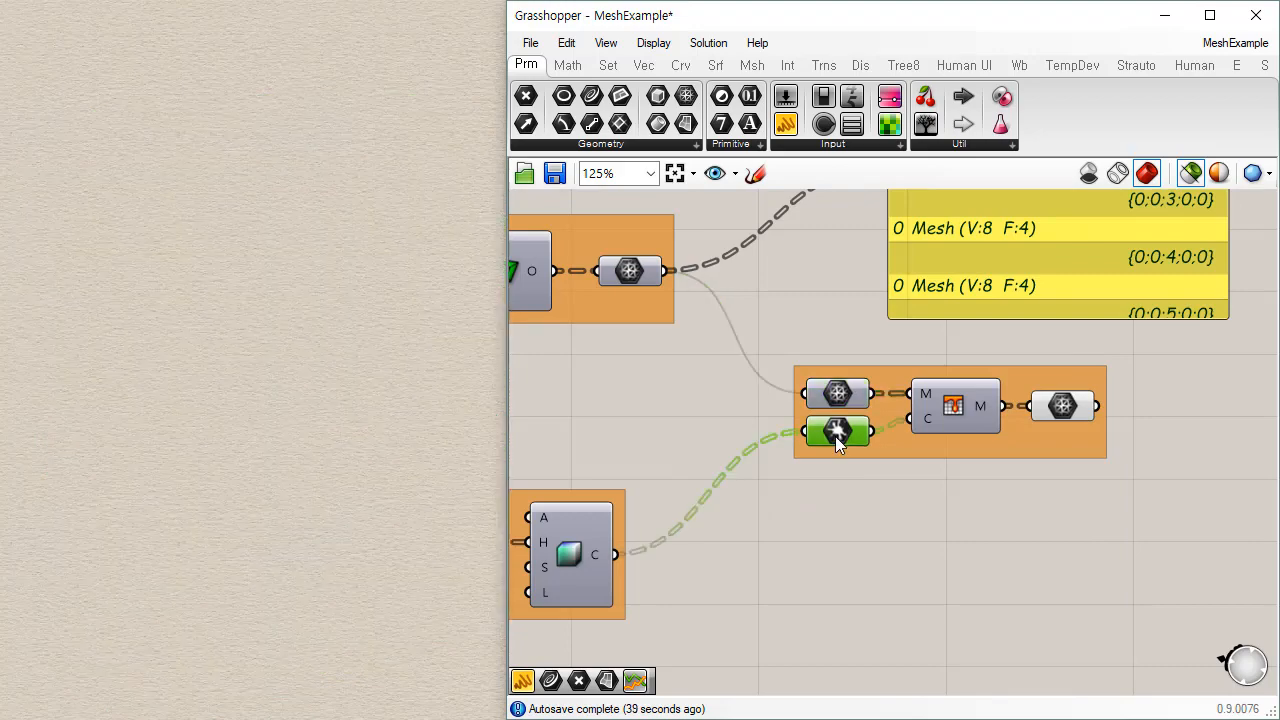
pyautogui.click(1060, 406)
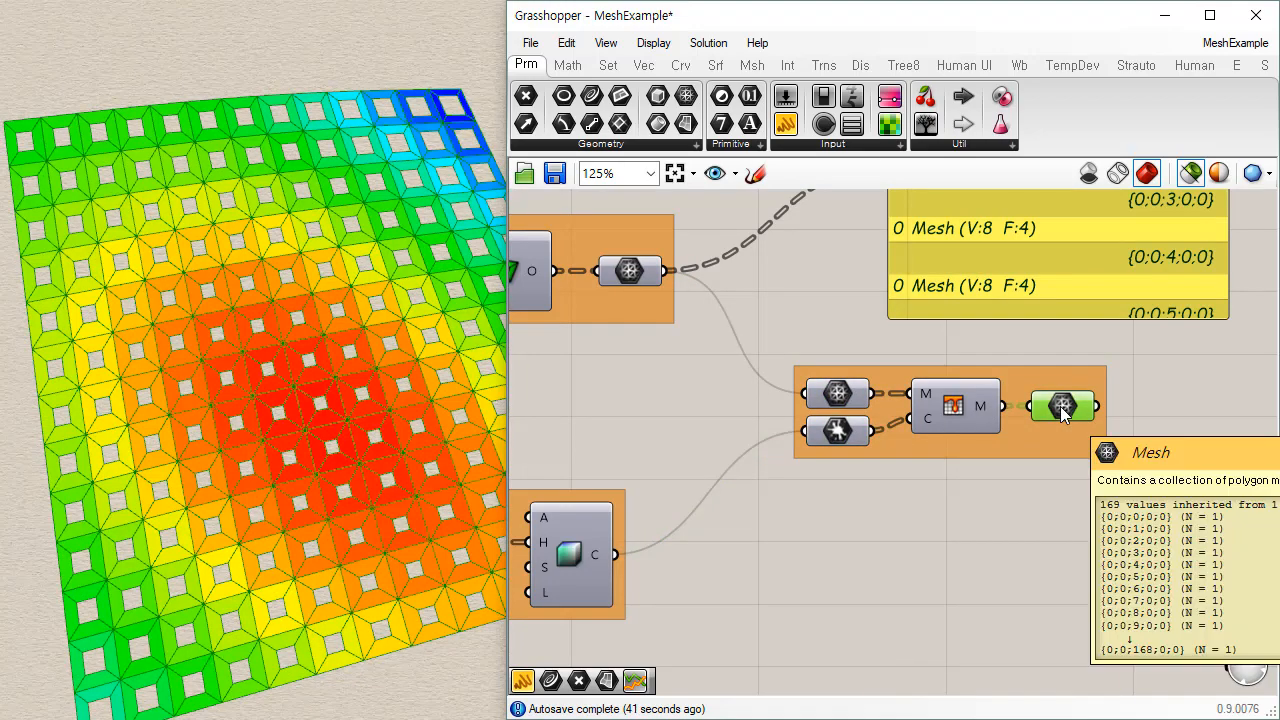
# - Turn off the selected-only preview and hide the preview mesh edges
pyautogui.click(1155, 394)
pyautogui.click(656, 44)
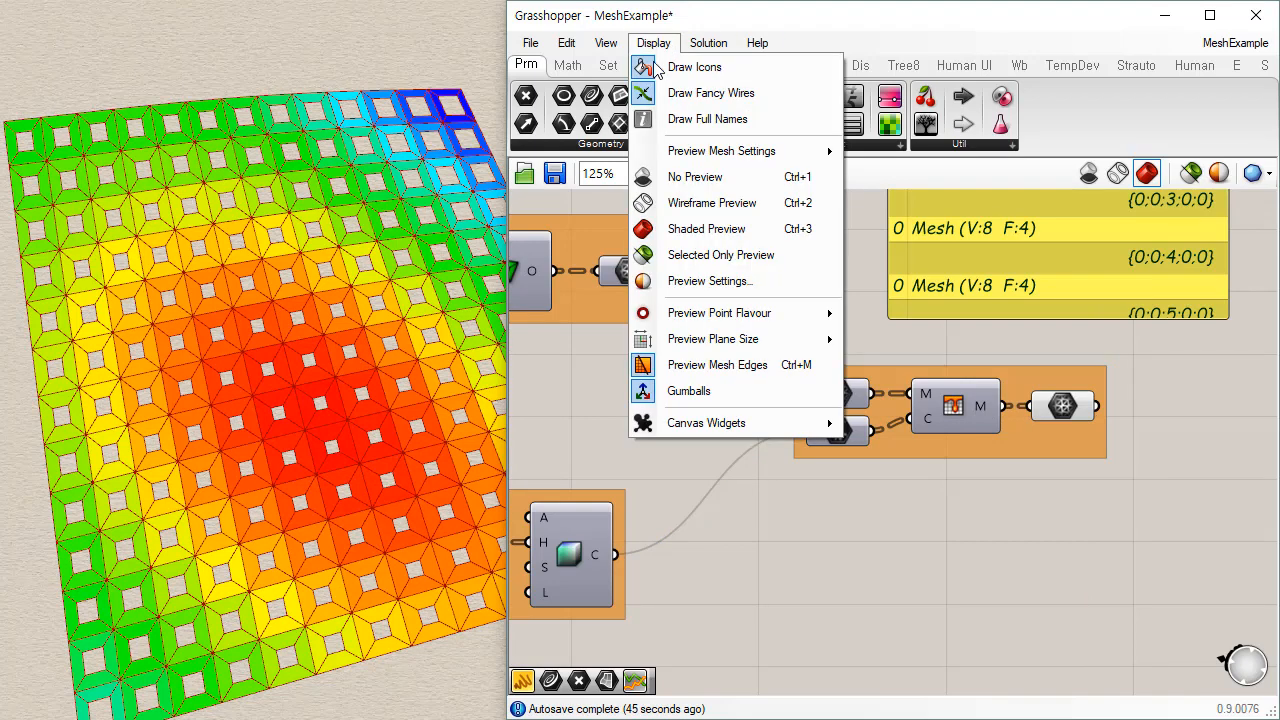
pyautogui.click(716, 367)
# - Examine how the mesh and colour parameters feed the M and C inputs and produce the final coloured mesh
pyautogui.scroll(-3, 809, 497)
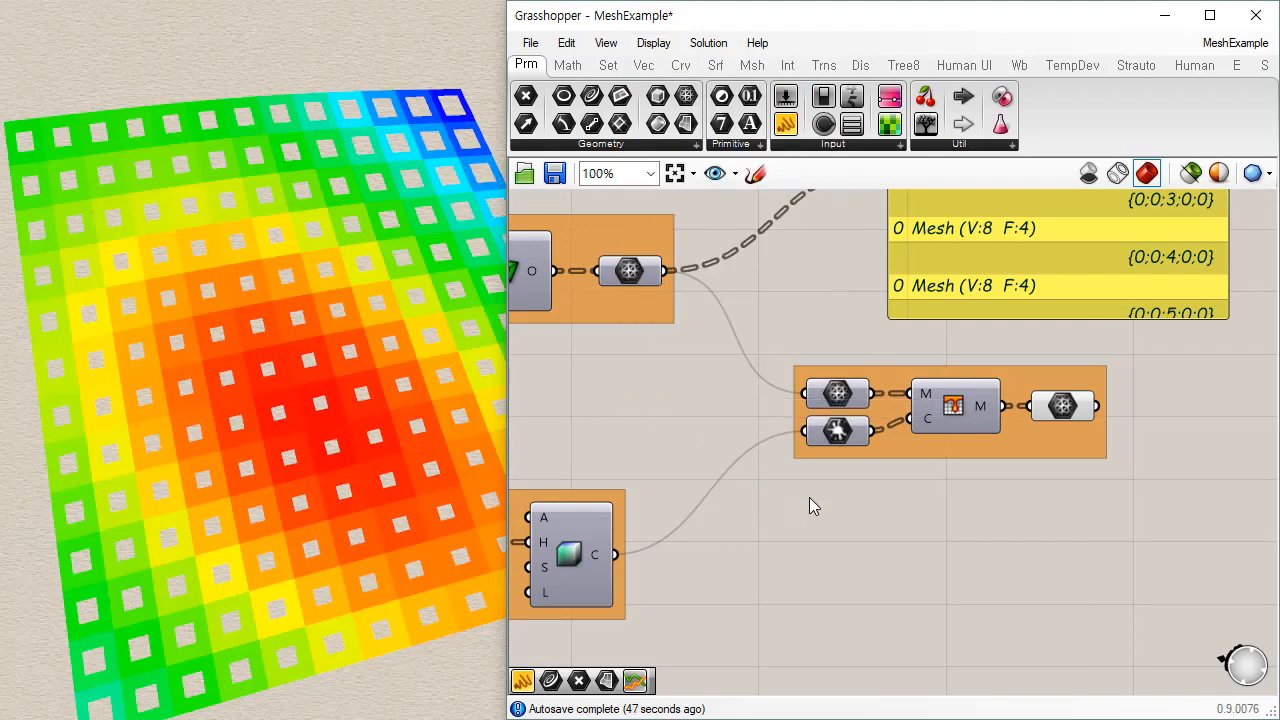
pyautogui.scroll(4, 873, 462)
pyautogui.scroll(2, 916, 463)
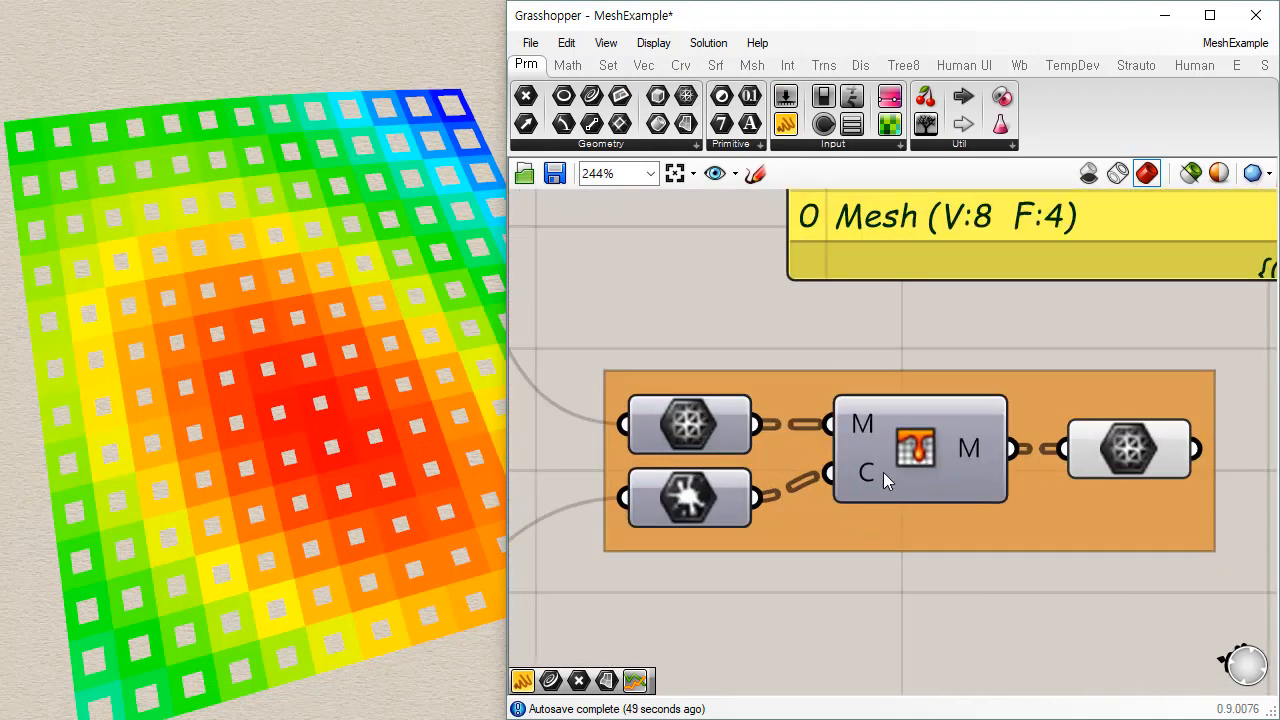
pyautogui.click(697, 437)
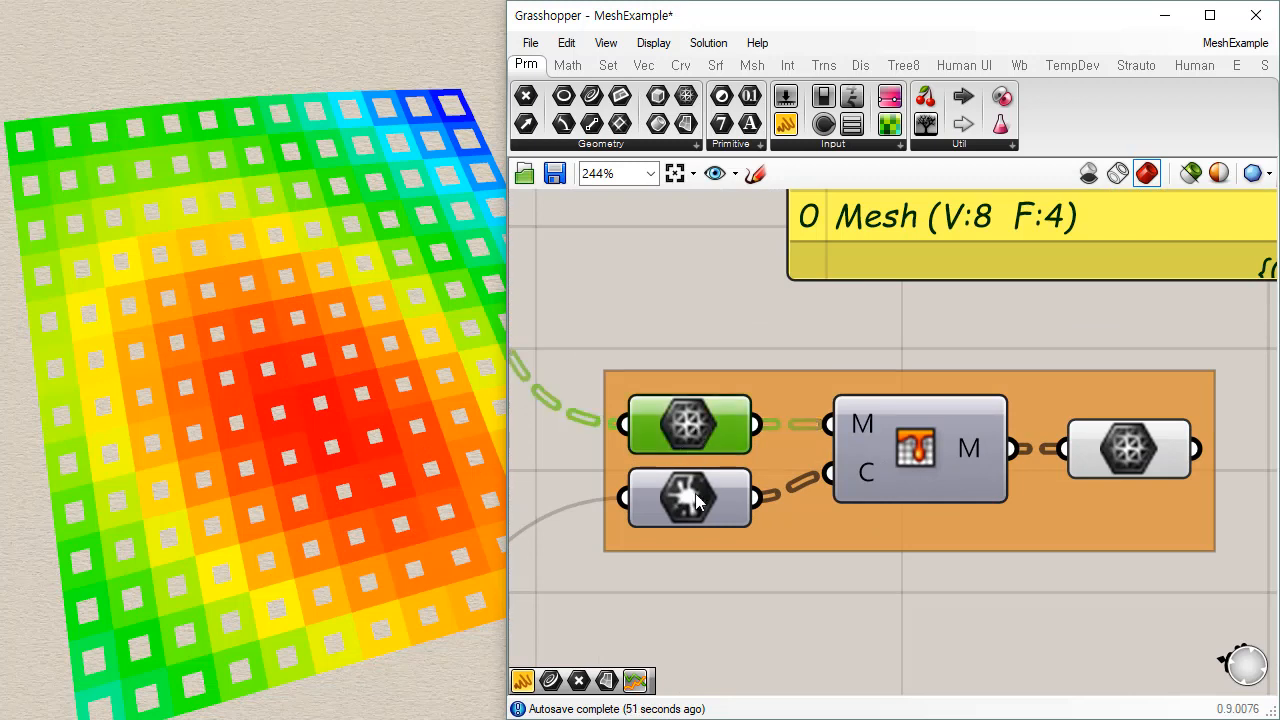
pyautogui.click(1137, 456)
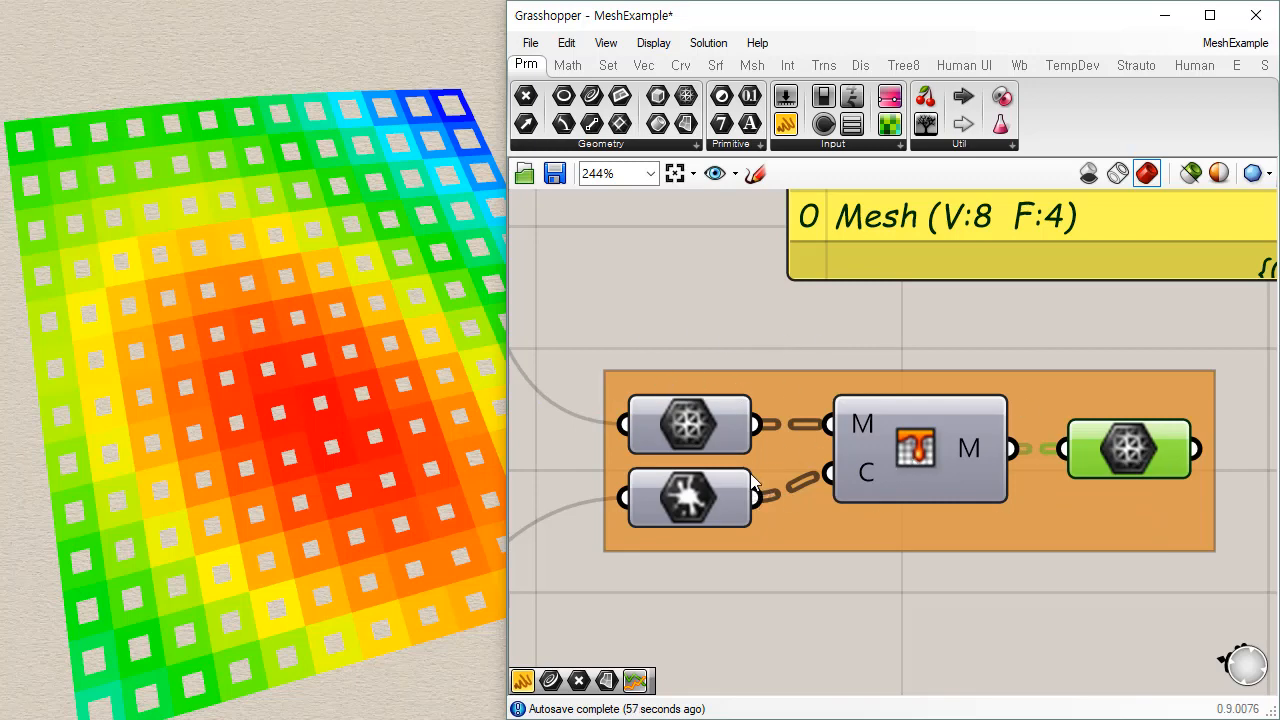
pyautogui.scroll(-5, 1054, 482)
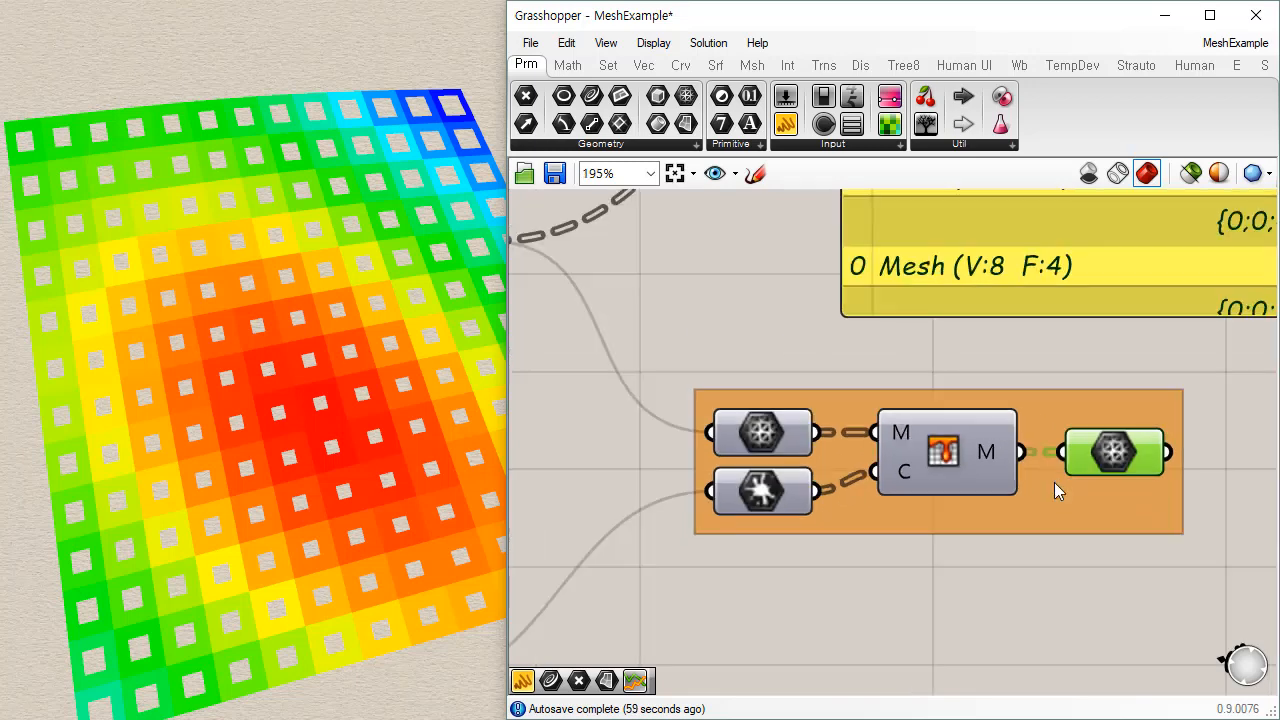
pyautogui.scroll(3, 976, 541)
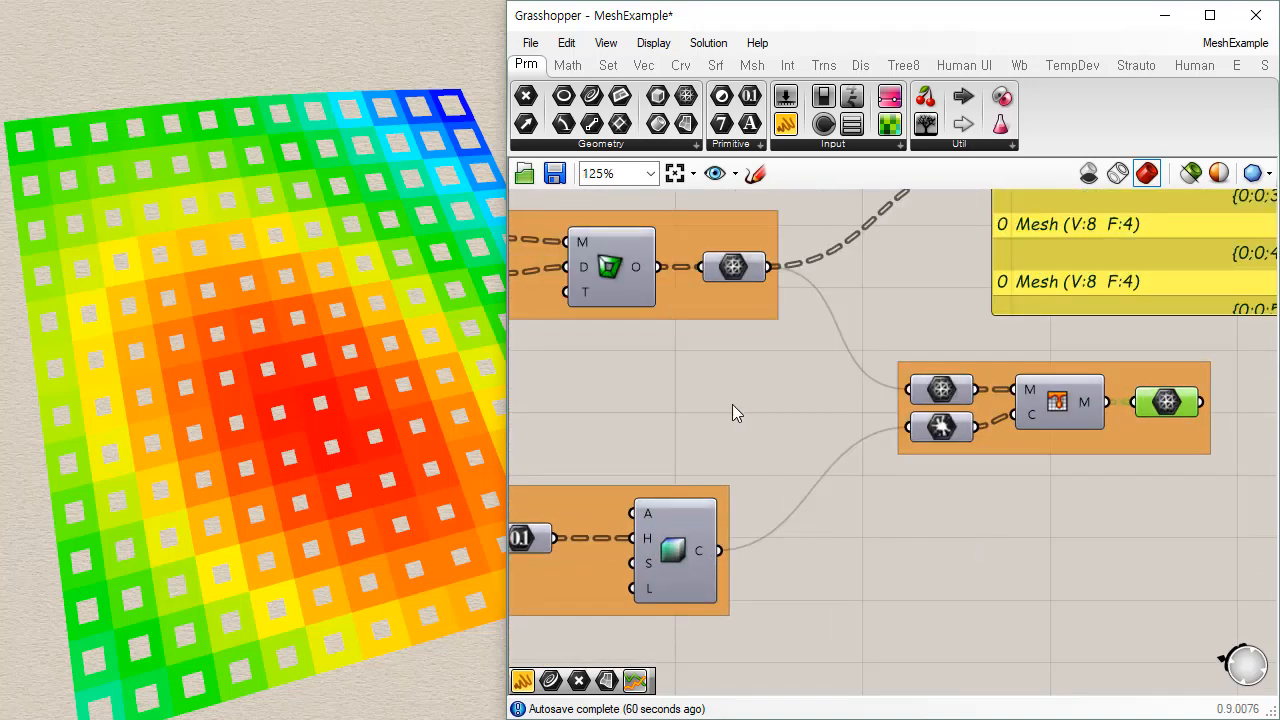
# - Restrict the preview to selected components and compare the frame component's input mesh, framed output mesh and distance number
pyautogui.moveTo(732, 404); pyautogui.dragTo(831, 402, button='right')
pyautogui.click(644, 280)
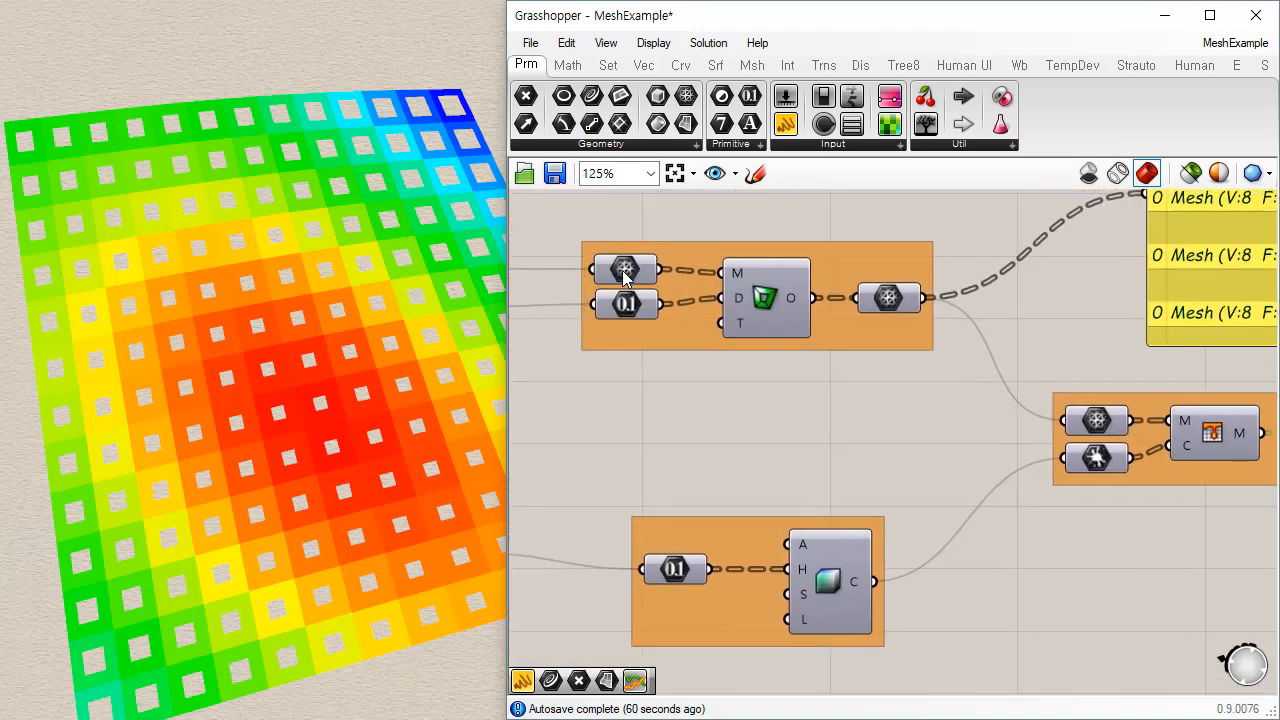
pyautogui.click(1190, 174)
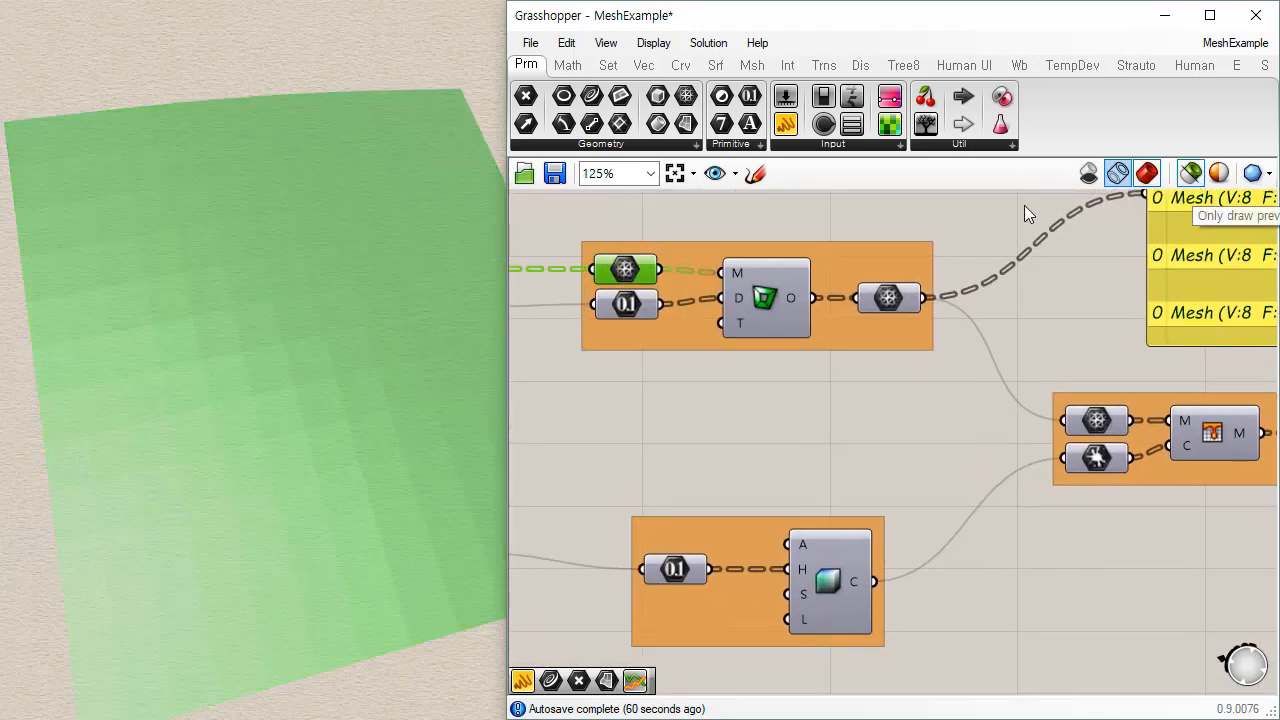
pyautogui.click(888, 298)
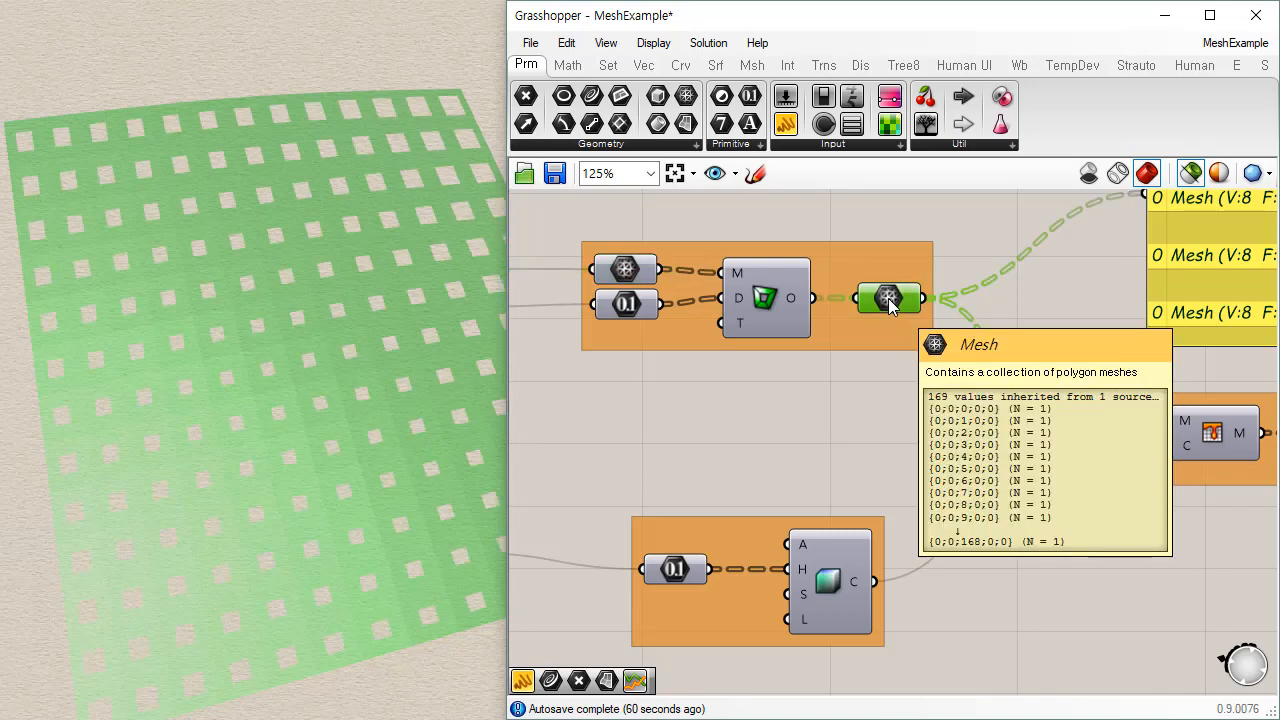
pyautogui.moveTo(624, 310)
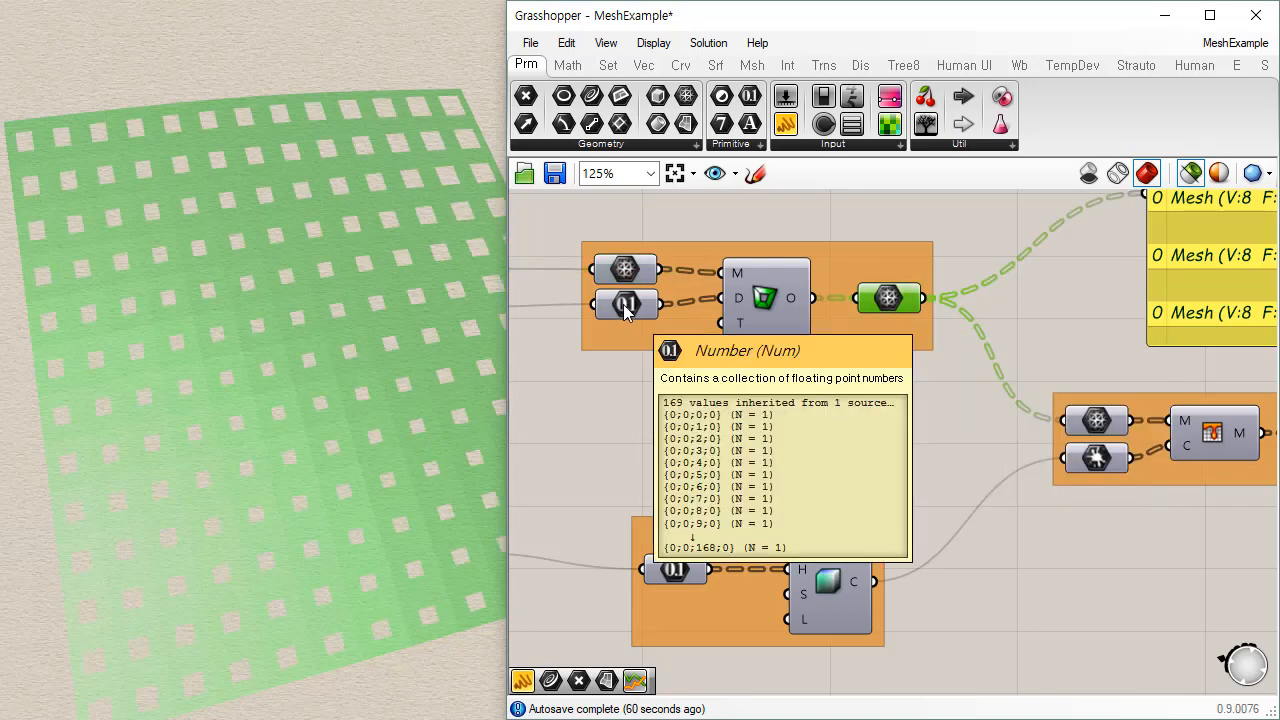
pyautogui.click(624, 306)
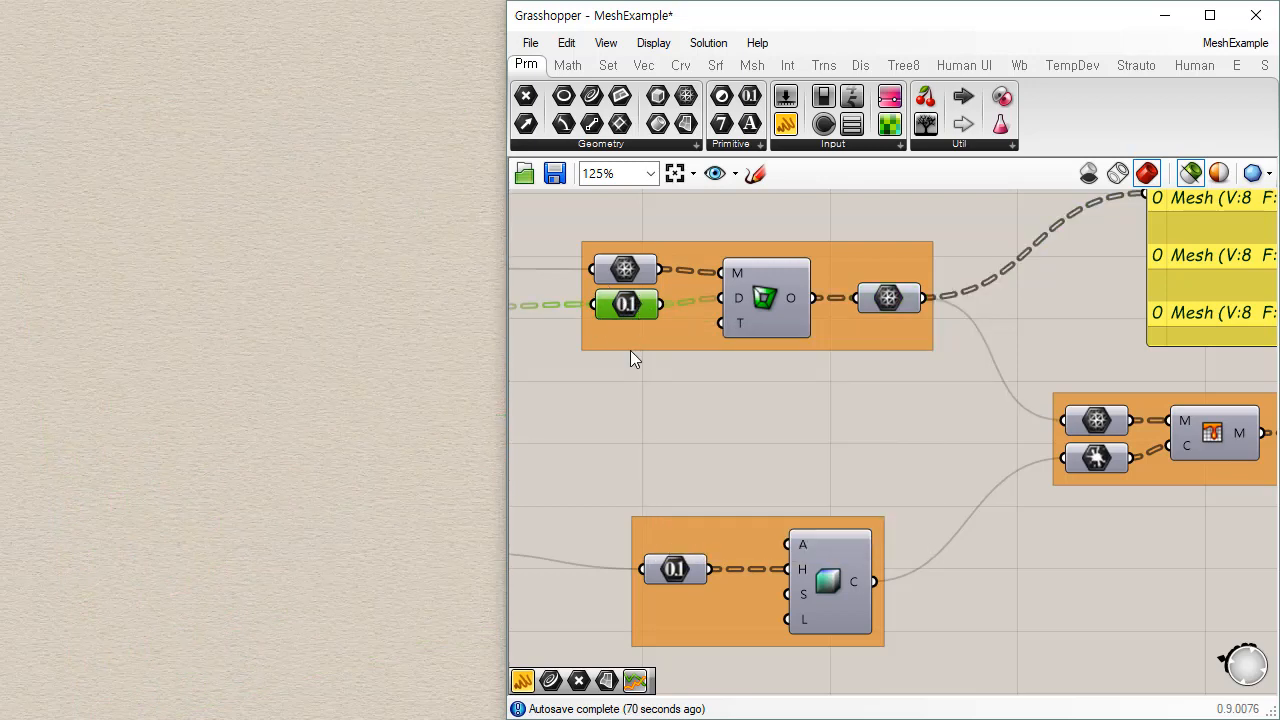
pyautogui.click(689, 425)
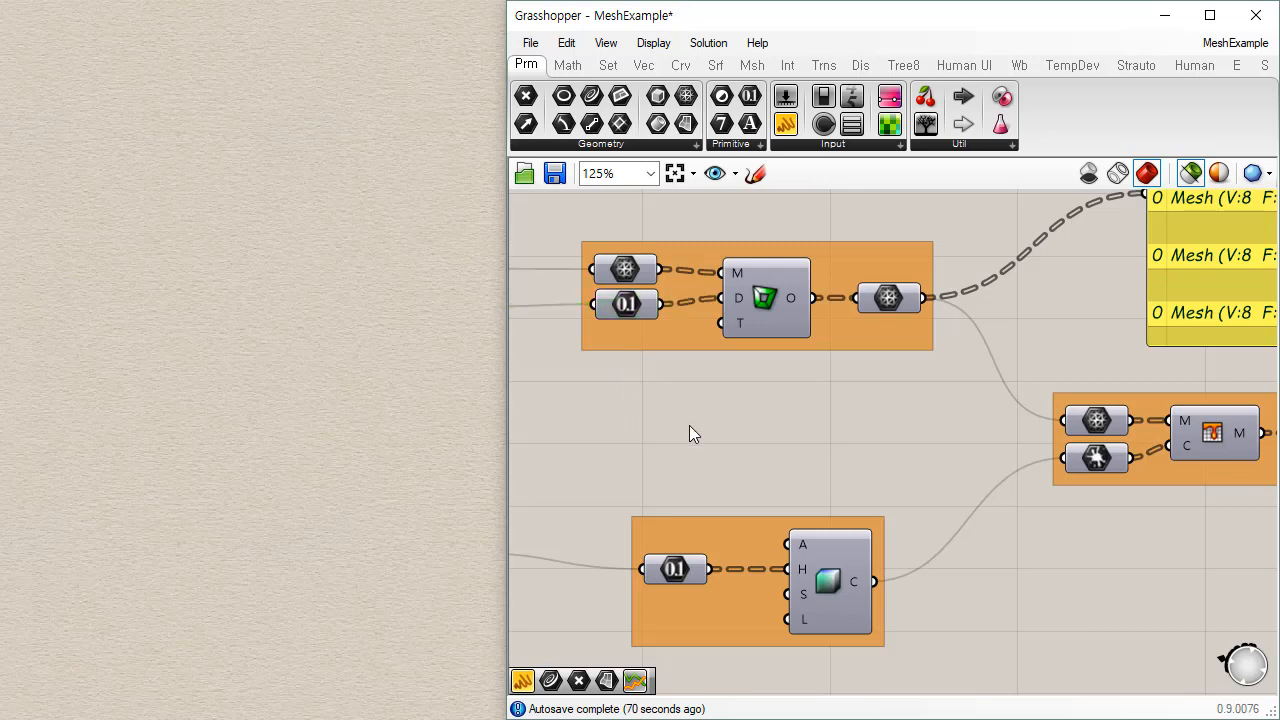
# - Trace the frame distance and the colour component's hue back through both remapping groups to the dot-product group
pyautogui.moveTo(689, 425); pyautogui.dragTo(717, 379, button='right')
pyautogui.click(776, 490)
pyautogui.click(712, 258)
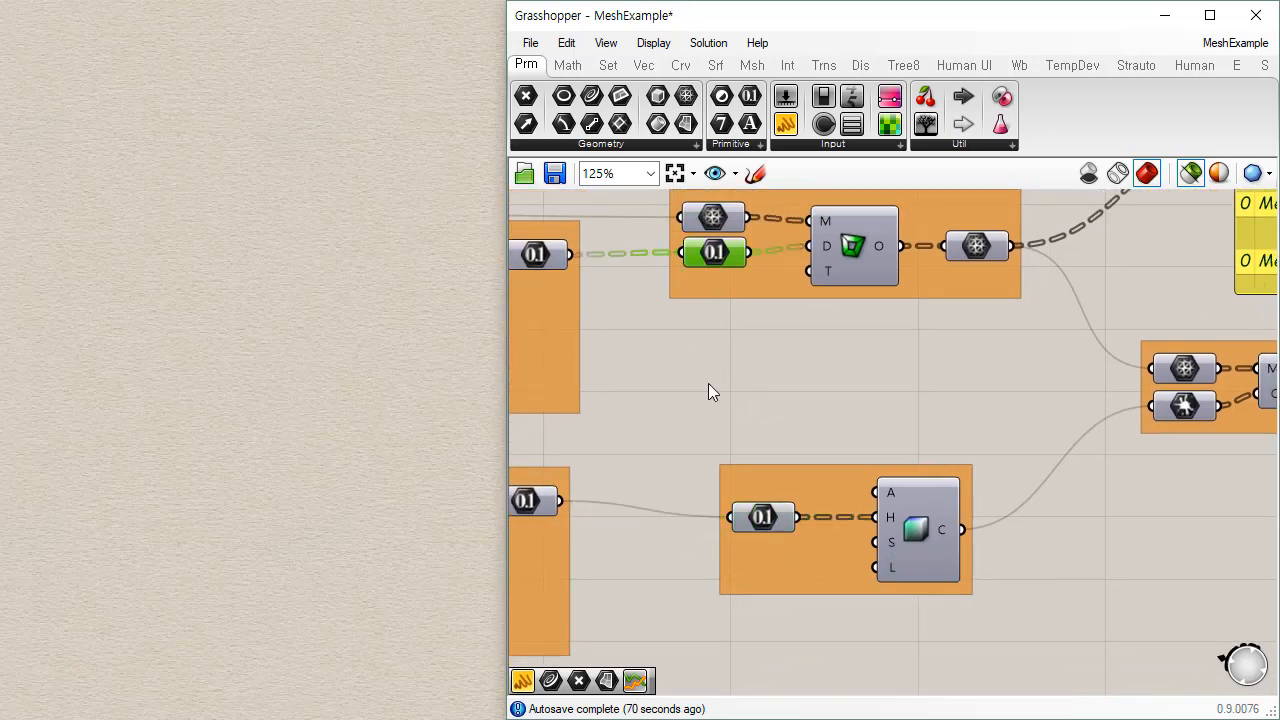
pyautogui.click(928, 538)
pyautogui.scroll(-4, 1029, 473)
pyautogui.moveTo(638, 437); pyautogui.dragTo(857, 371, button='right')
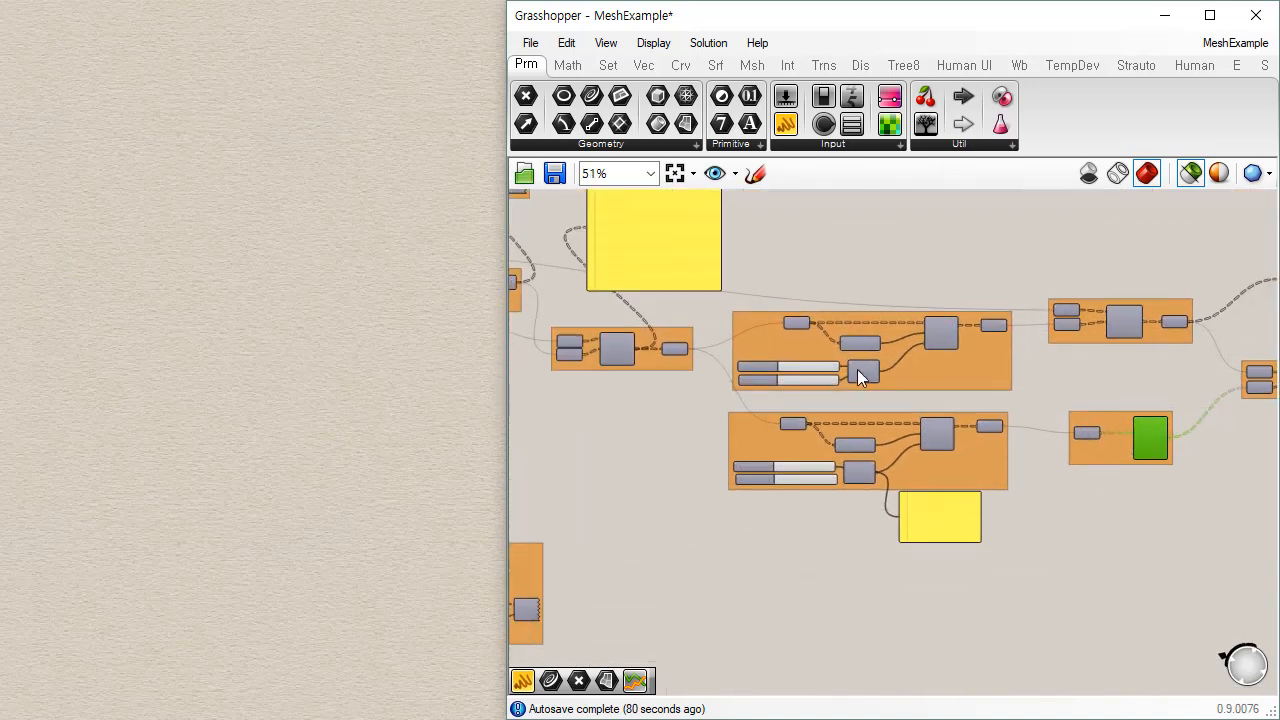
pyautogui.scroll(4, 911, 390)
pyautogui.scroll(-4, 993, 420)
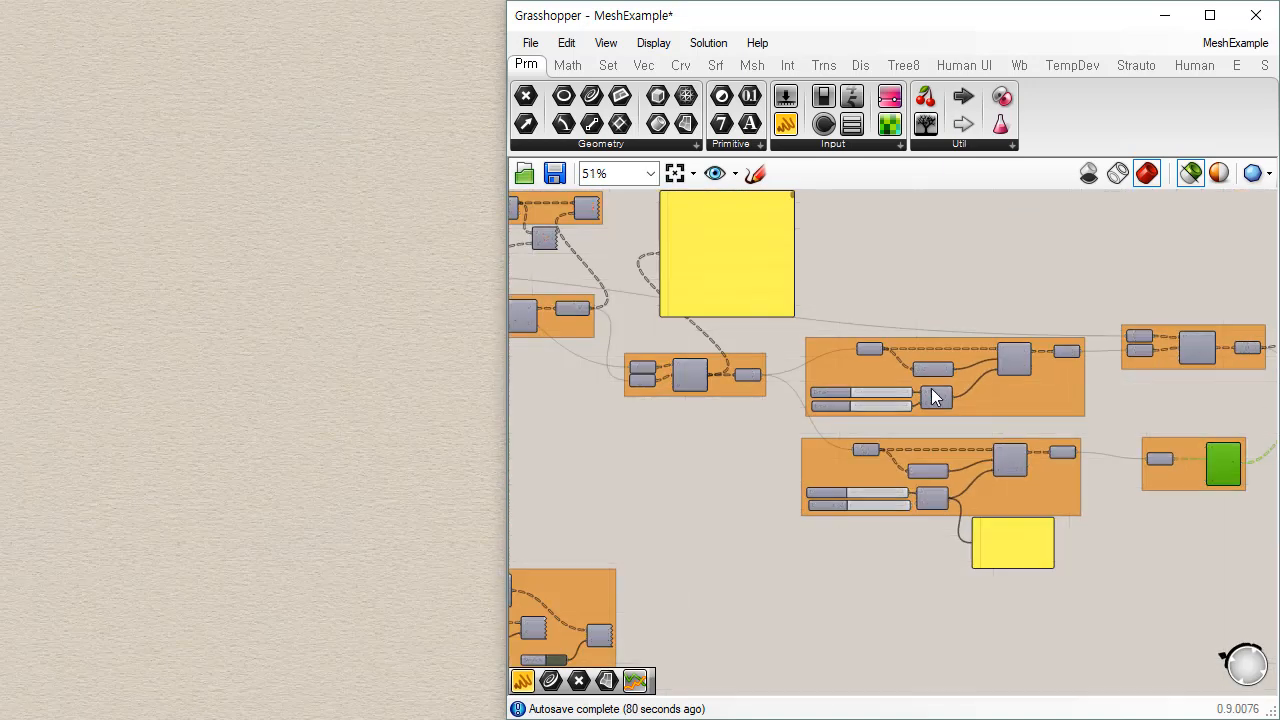
pyautogui.scroll(3, 930, 386)
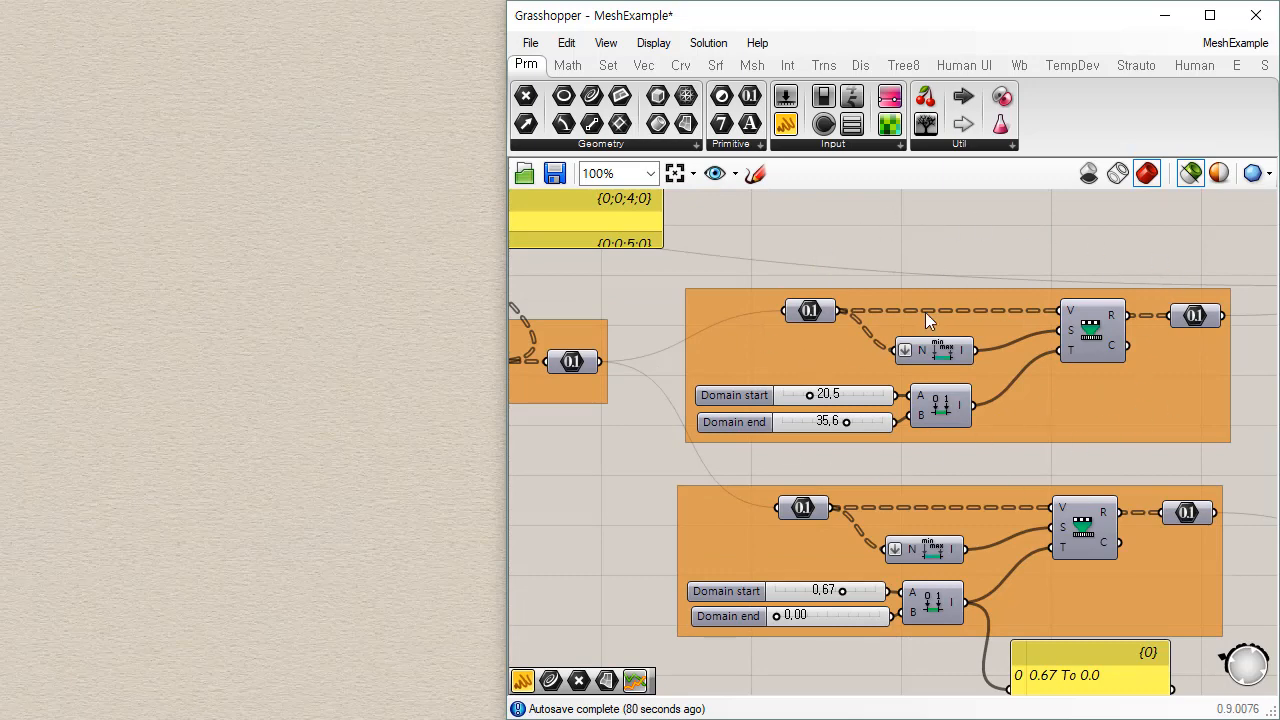
pyautogui.moveTo(708, 417); pyautogui.dragTo(1032, 442, button='right')
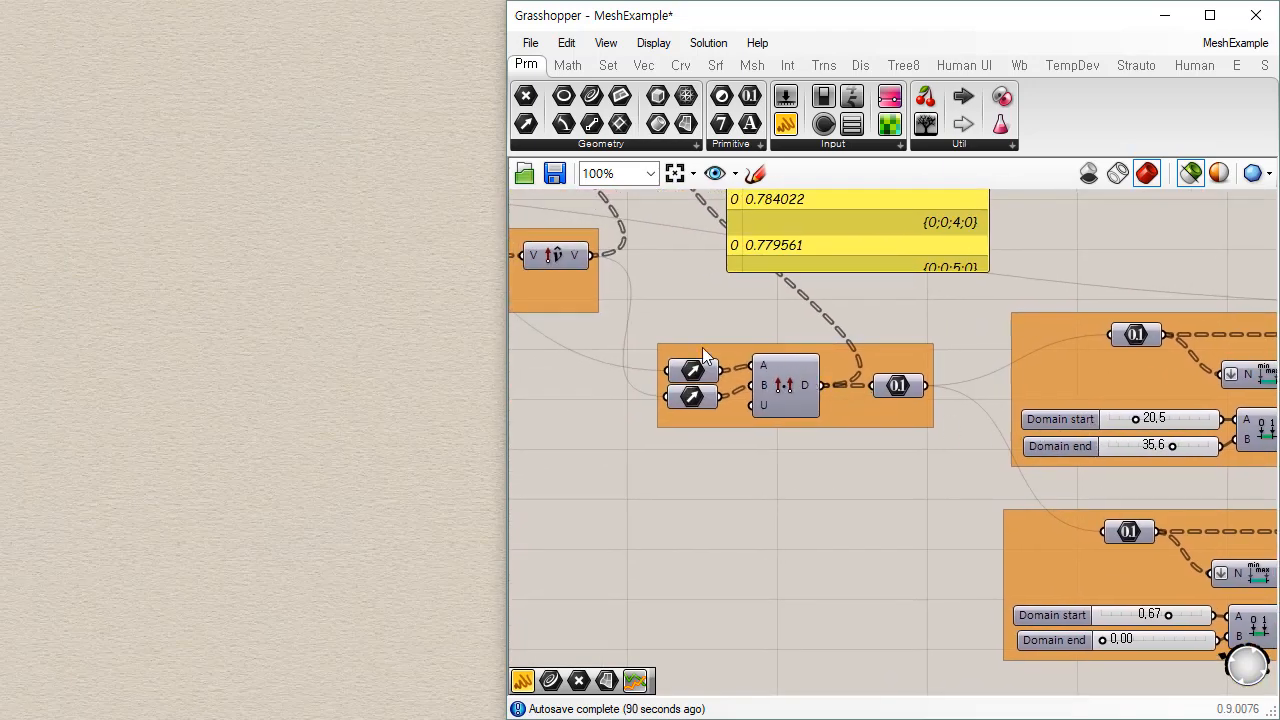
# - Shift both vector parameters in the dot-product group slightly to line up with the A and B inputs, and review their connections
pyautogui.scroll(2, 696, 348)
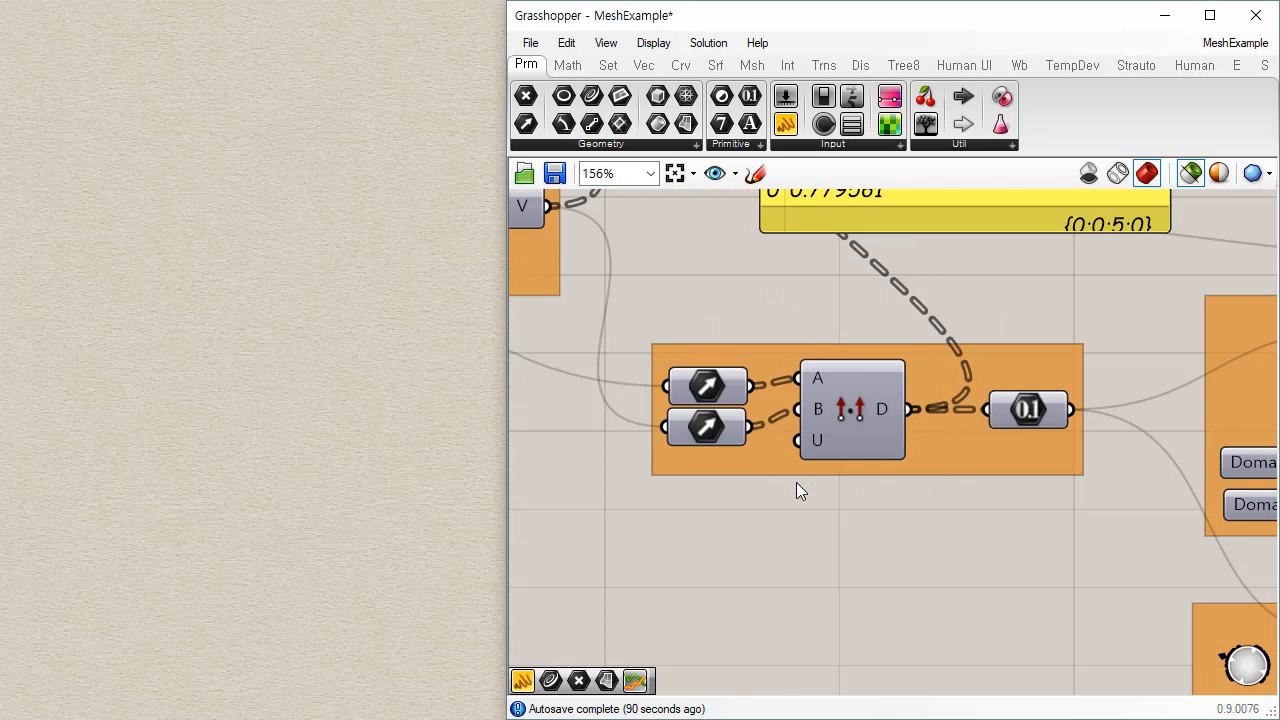
pyautogui.moveTo(654, 323); pyautogui.dragTo(778, 505)
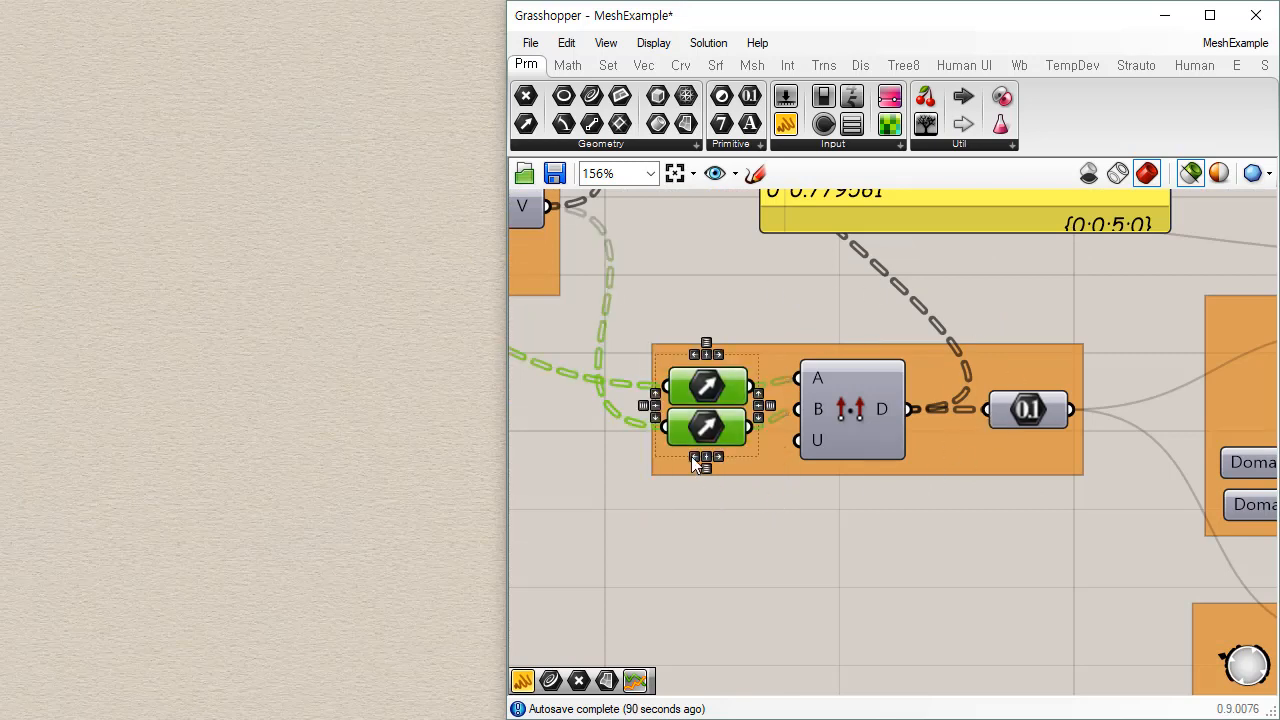
pyautogui.moveTo(709, 389); pyautogui.dragTo(703, 378)
pyautogui.click(890, 547)
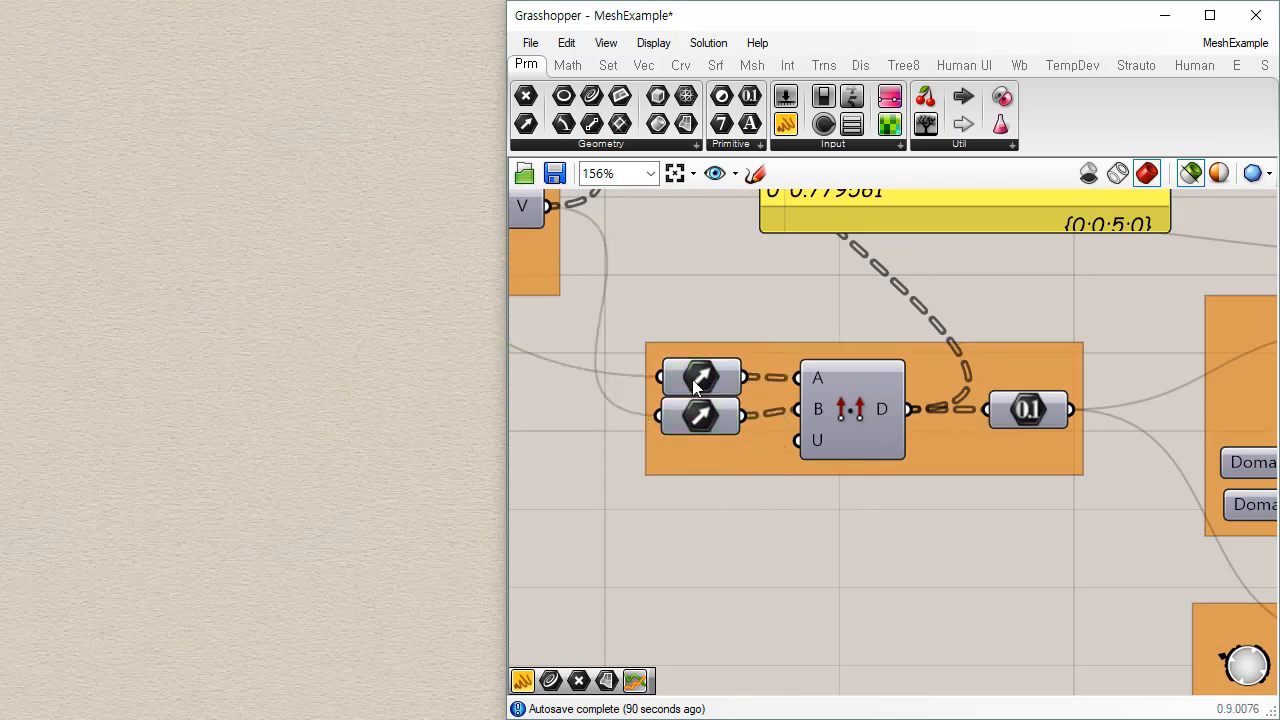
pyautogui.click(701, 378)
pyautogui.click(708, 411)
pyautogui.click(870, 415)
# - Preview both vector display components together to compare the vector pairs, and highlight the dot-product number feeding the two remapping groups
pyautogui.scroll(-4, 860, 412)
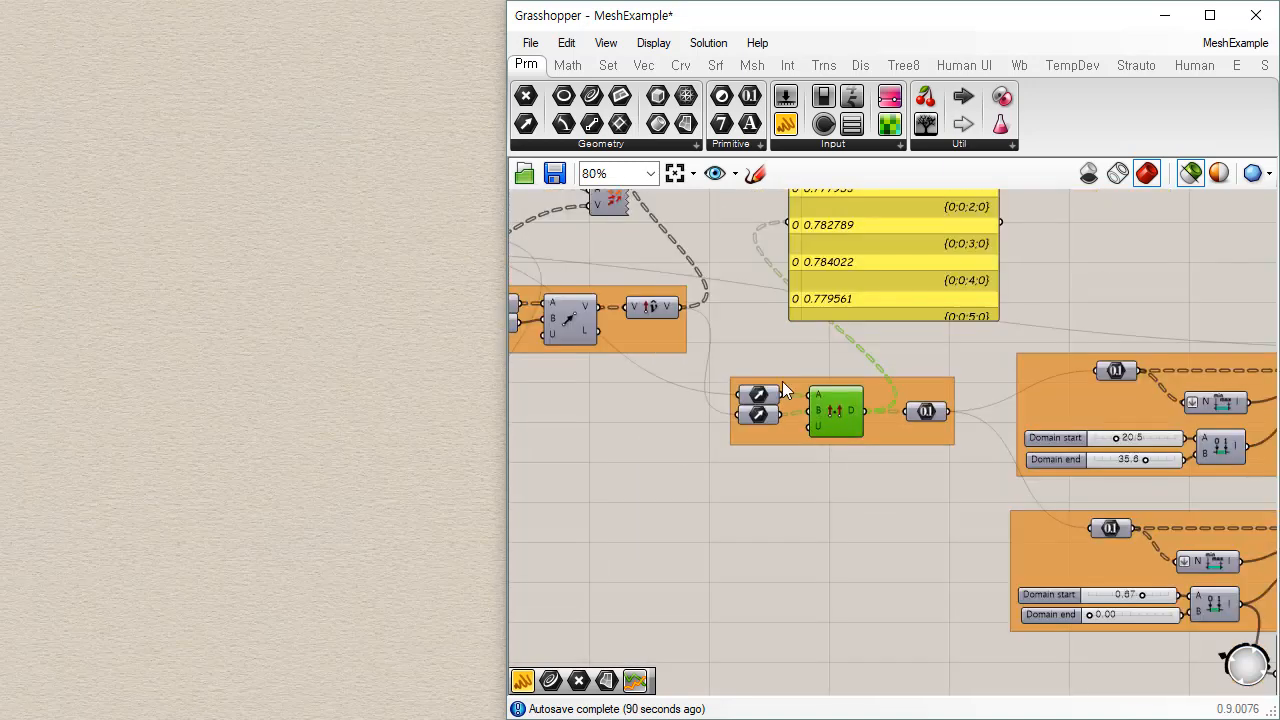
pyautogui.moveTo(782, 381); pyautogui.dragTo(899, 483, button='right')
pyautogui.click(849, 302)
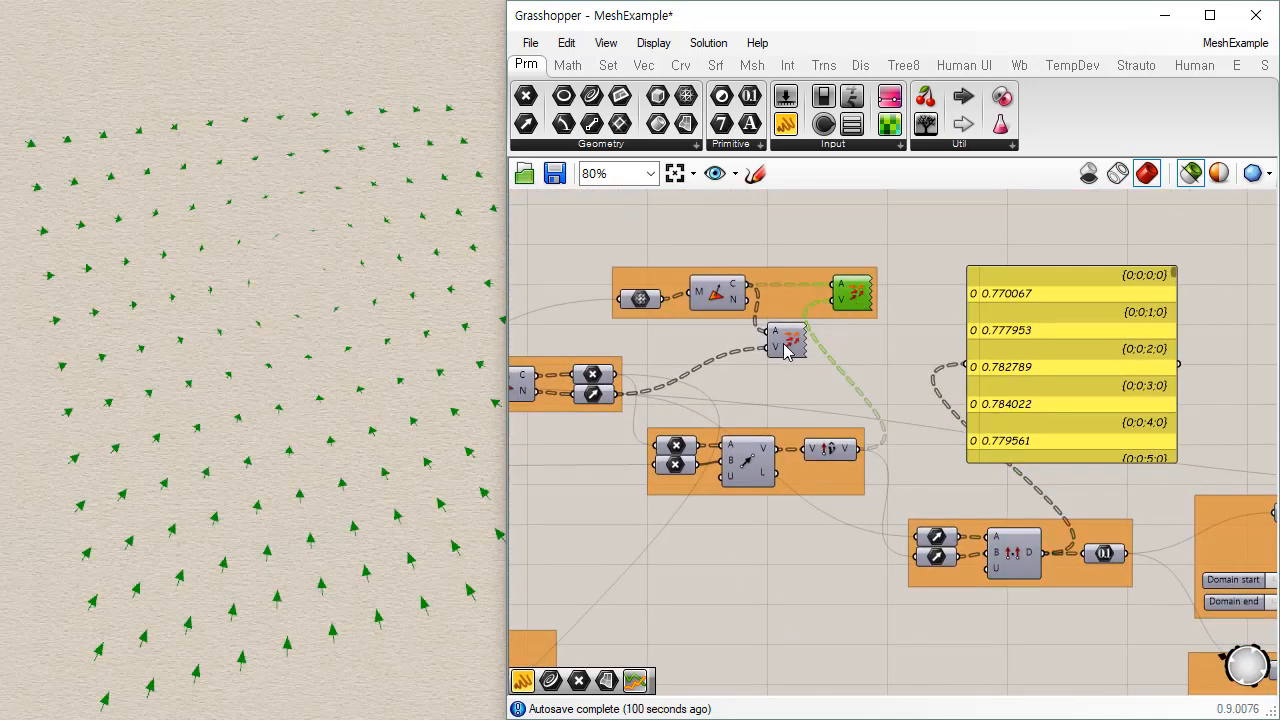
pyautogui.keyDown('shift'); pyautogui.click(784, 345); pyautogui.keyUp('shift')
pyautogui.moveTo(280, 623); pyautogui.dragTo(375, 593, button='right')
pyautogui.moveTo(1107, 531); pyautogui.dragTo(1042, 497, button='right')
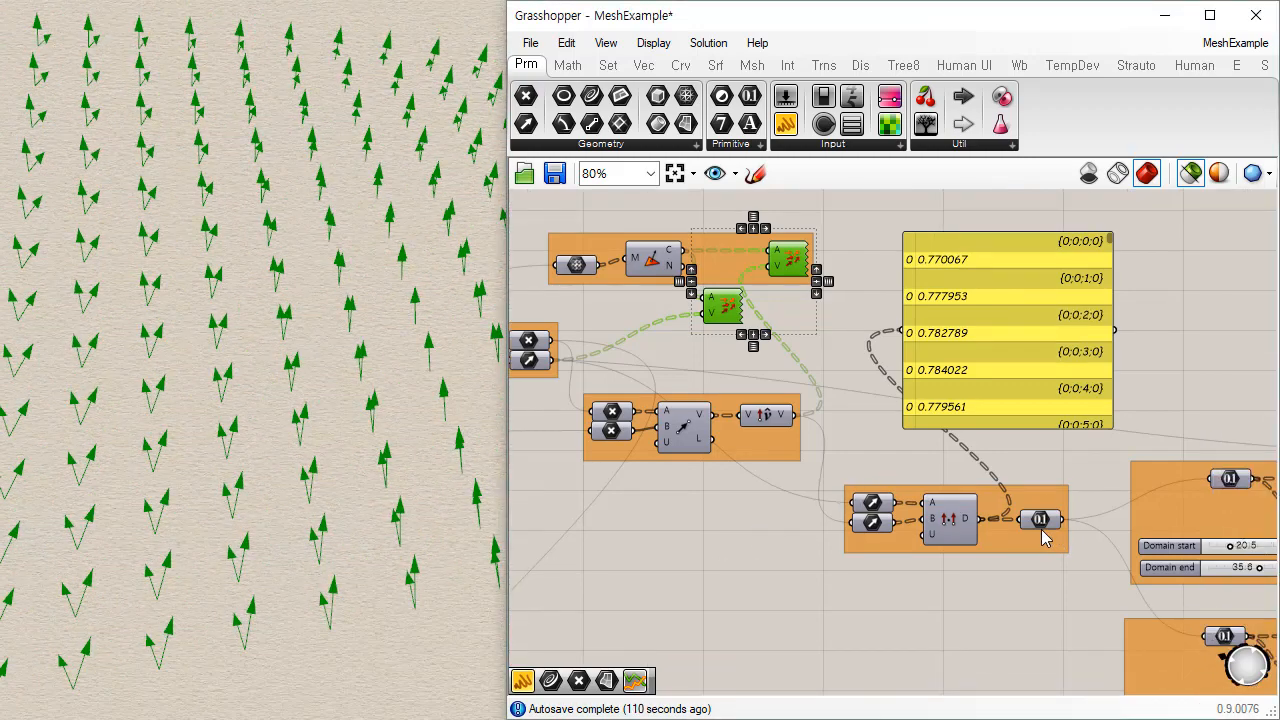
pyautogui.scroll(1, 1042, 529)
pyautogui.click(1041, 518)
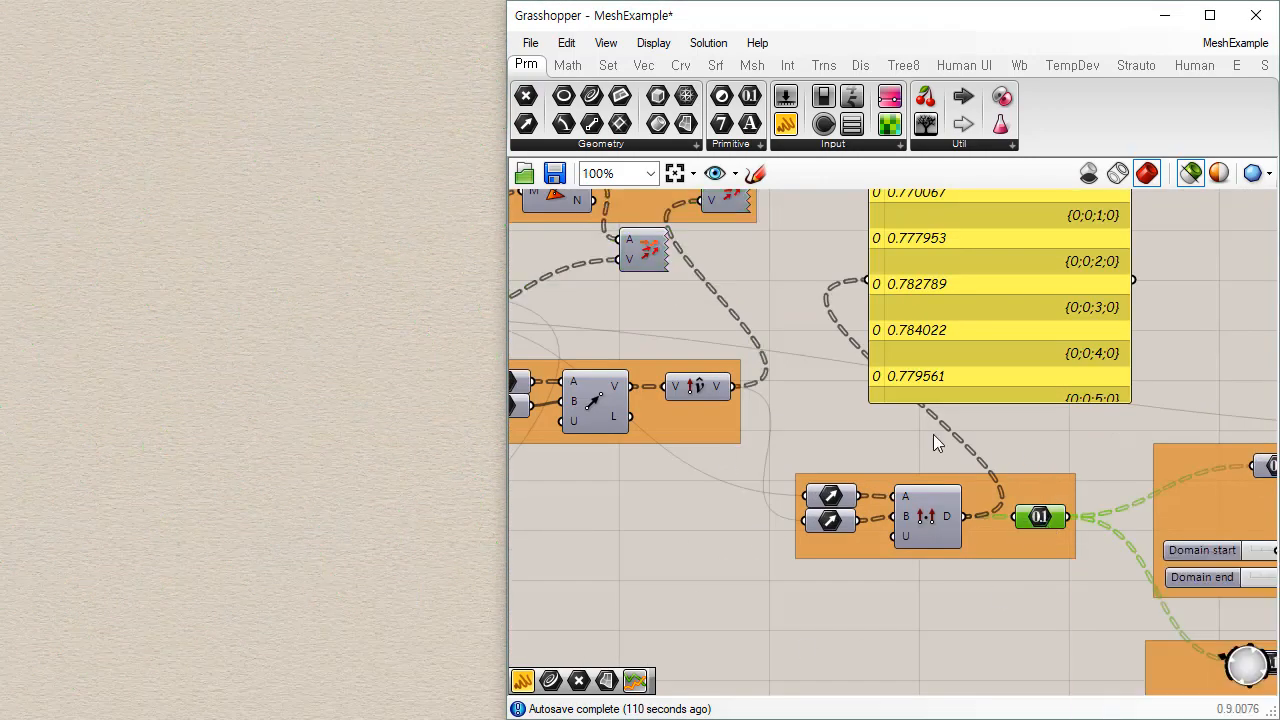
# - Trace the two-point vector group's input points and its unitized vector through to the dot-product group
pyautogui.moveTo(649, 458); pyautogui.dragTo(877, 551, button='right')
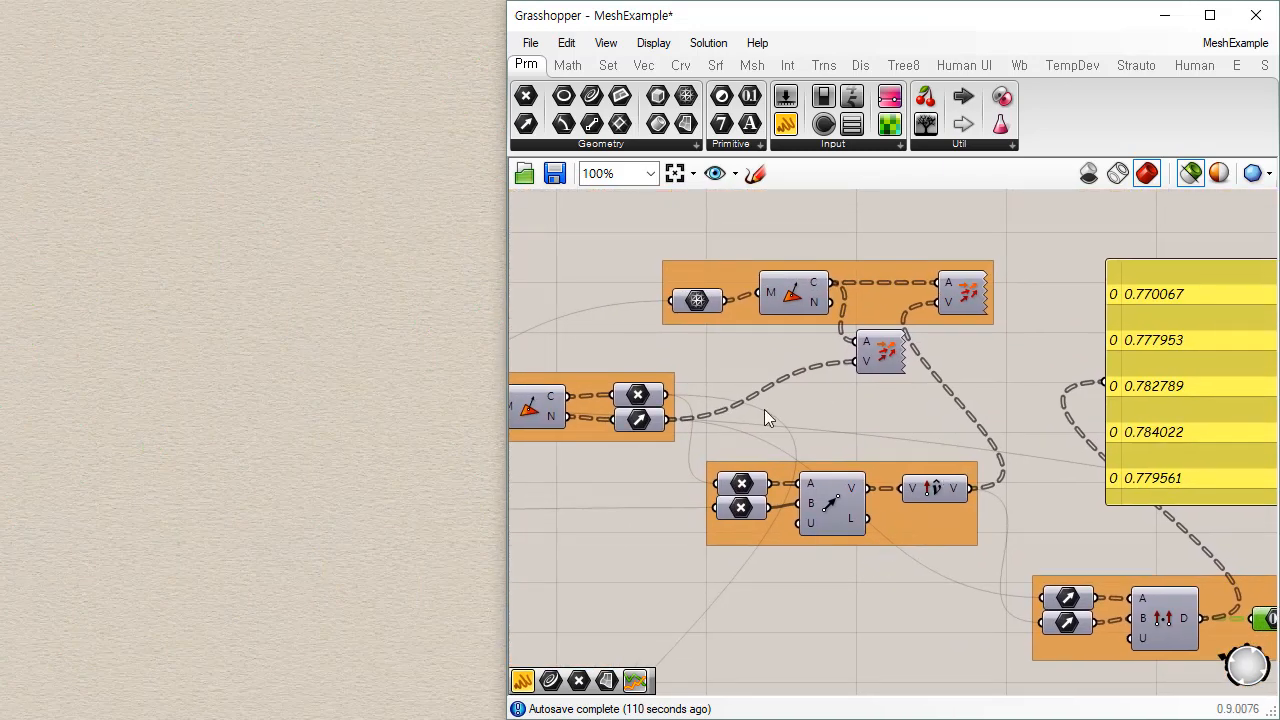
pyautogui.click(745, 490)
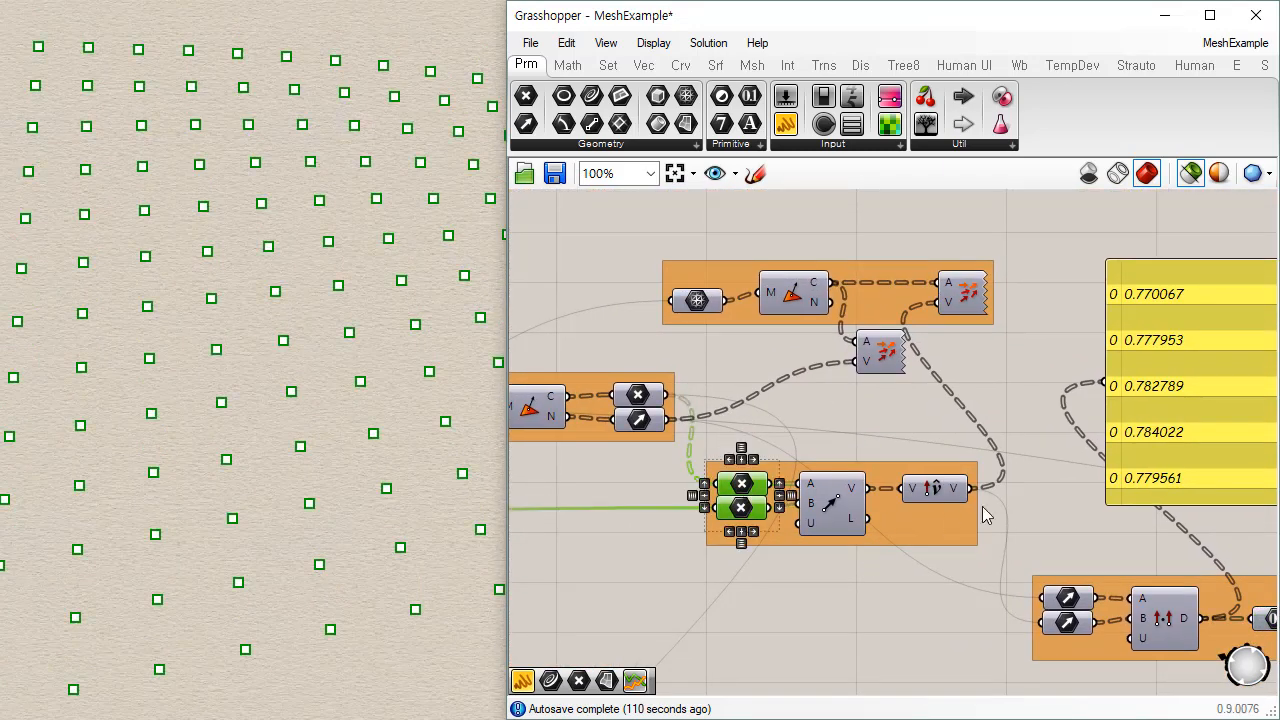
pyautogui.click(1070, 621)
pyautogui.keyDown('shift'); pyautogui.click(945, 489); pyautogui.keyUp('shift')
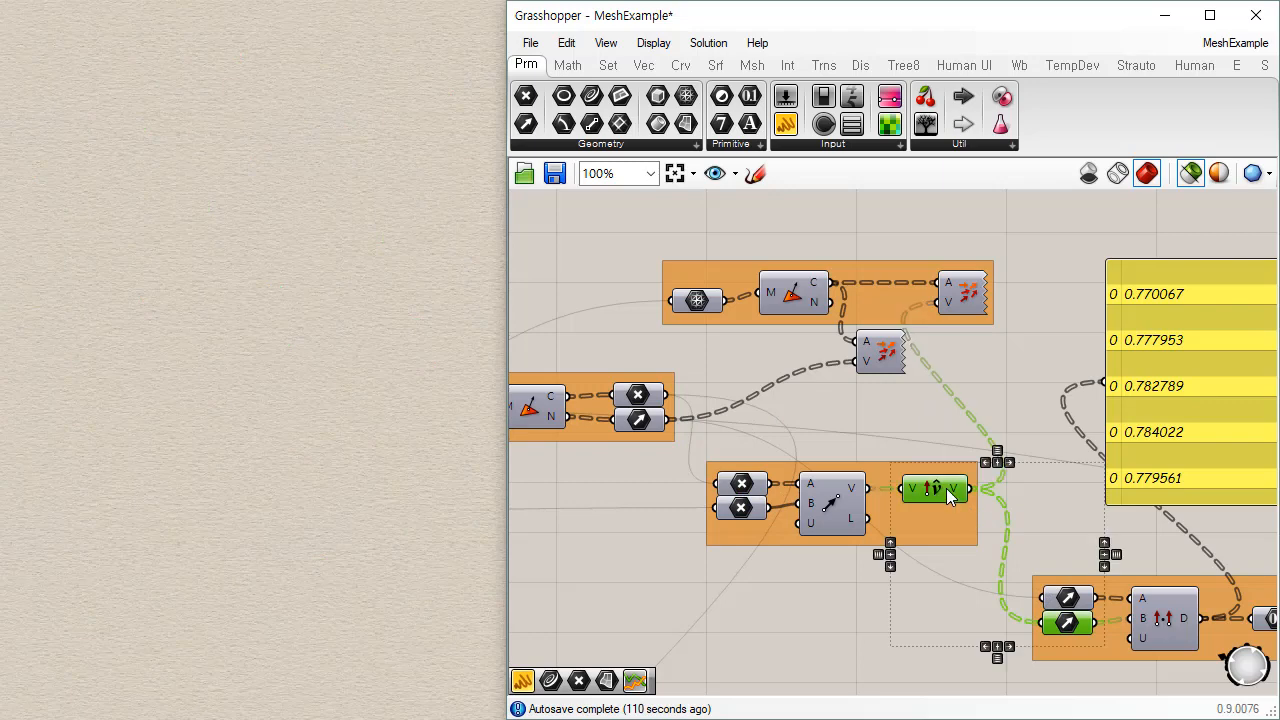
# - Preview the two vector display components in turn to compare the unitized direction vectors with the face normals
pyautogui.click(950, 283)
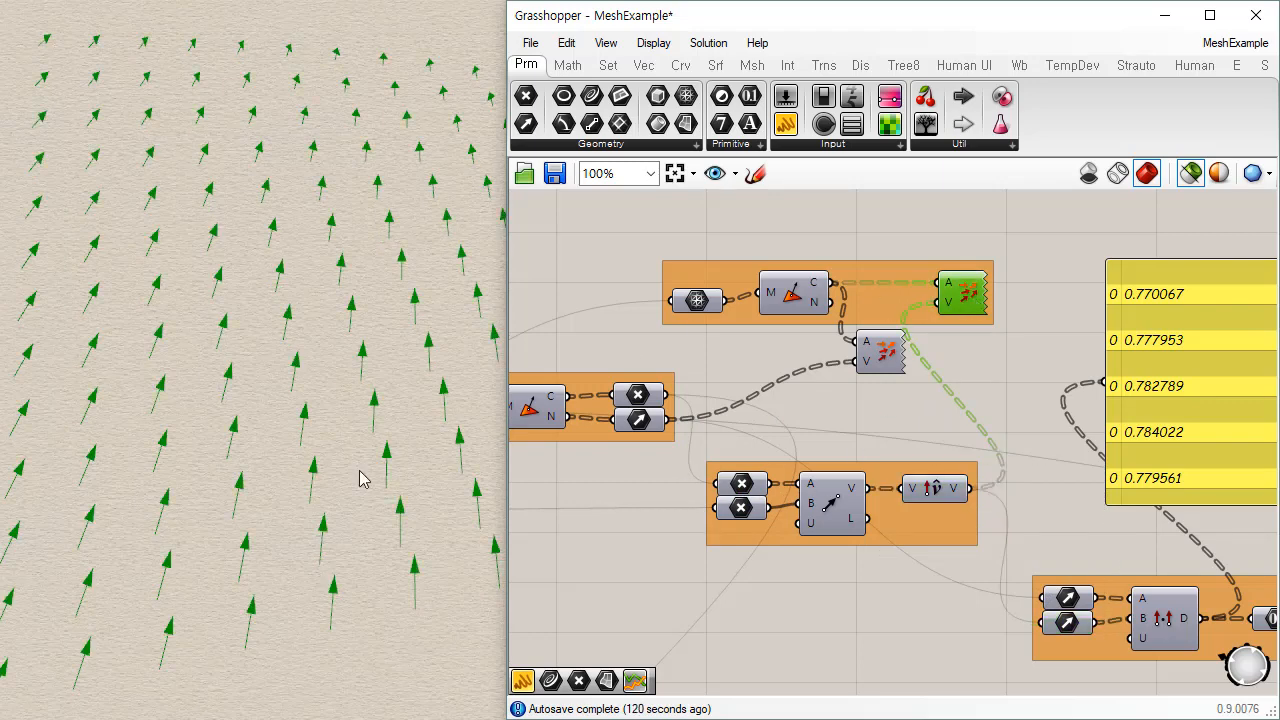
pyautogui.moveTo(360, 397); pyautogui.dragTo(370, 457, button='right')
pyautogui.moveTo(742, 428); pyautogui.dragTo(966, 418, button='right')
pyautogui.click(1100, 338)
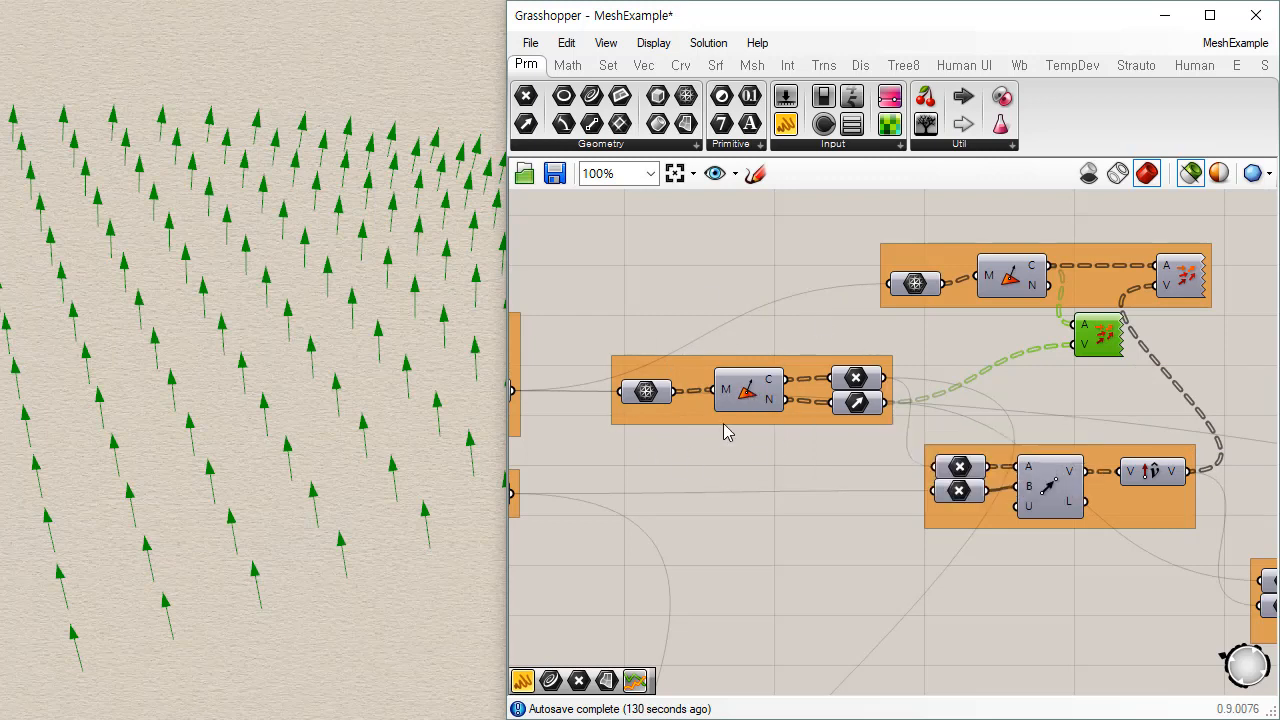
# - Preview the source surface and the exploded mesh faces in the first group of the definition
pyautogui.moveTo(726, 434); pyautogui.dragTo(1162, 495, button='right')
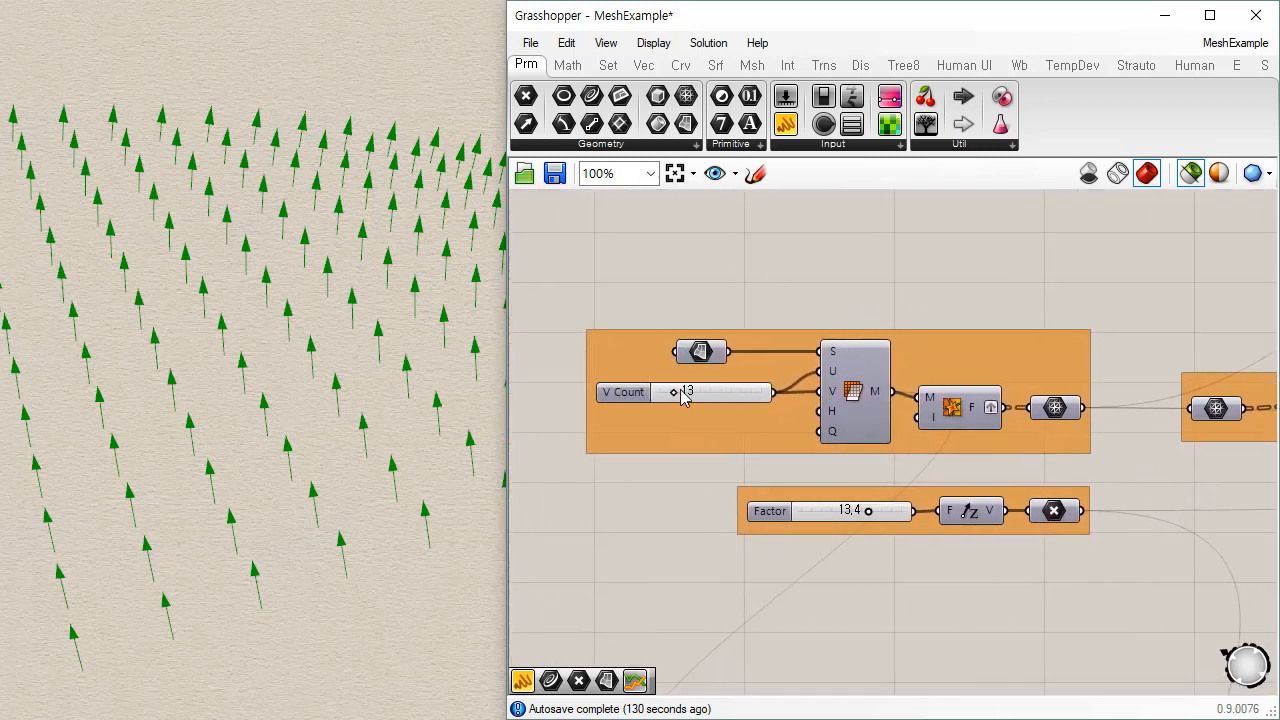
pyautogui.click(704, 354)
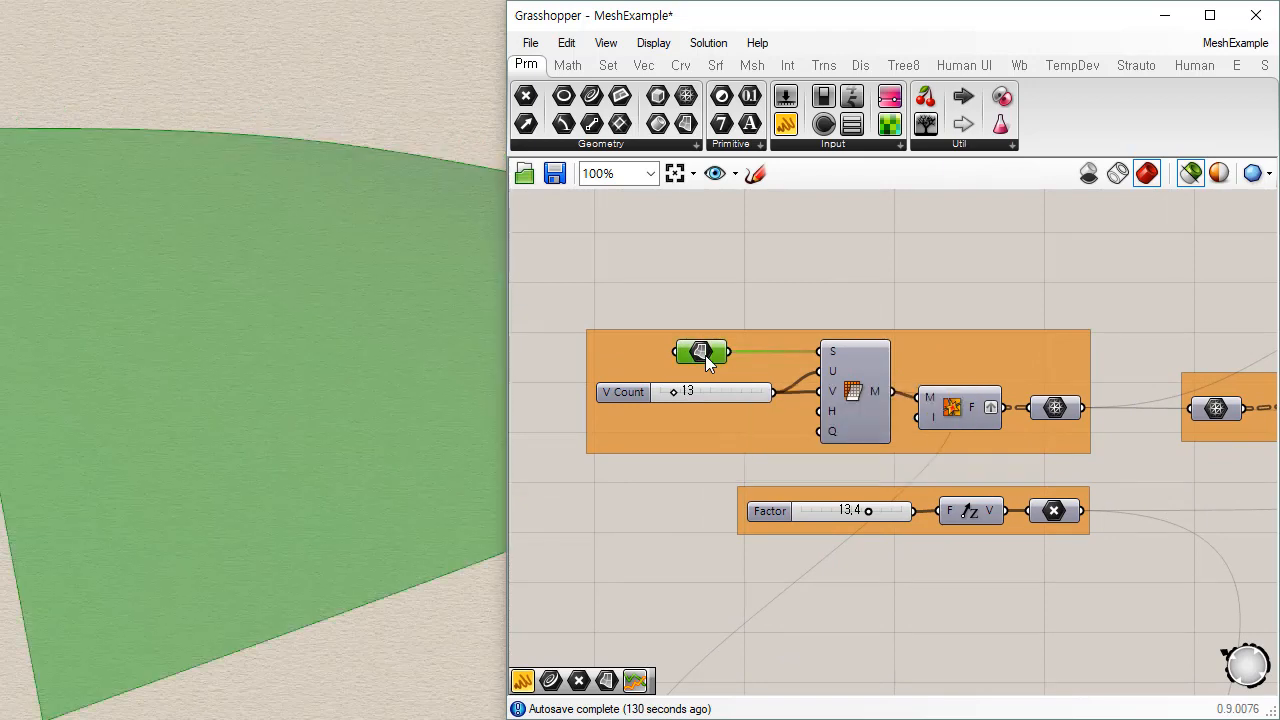
pyautogui.scroll(-3, 361, 414)
pyautogui.keyDown('shift'); pyautogui.moveTo(344, 434); pyautogui.dragTo(420, 515, button='right'); pyautogui.keyUp('shift')
pyautogui.click(1068, 409)
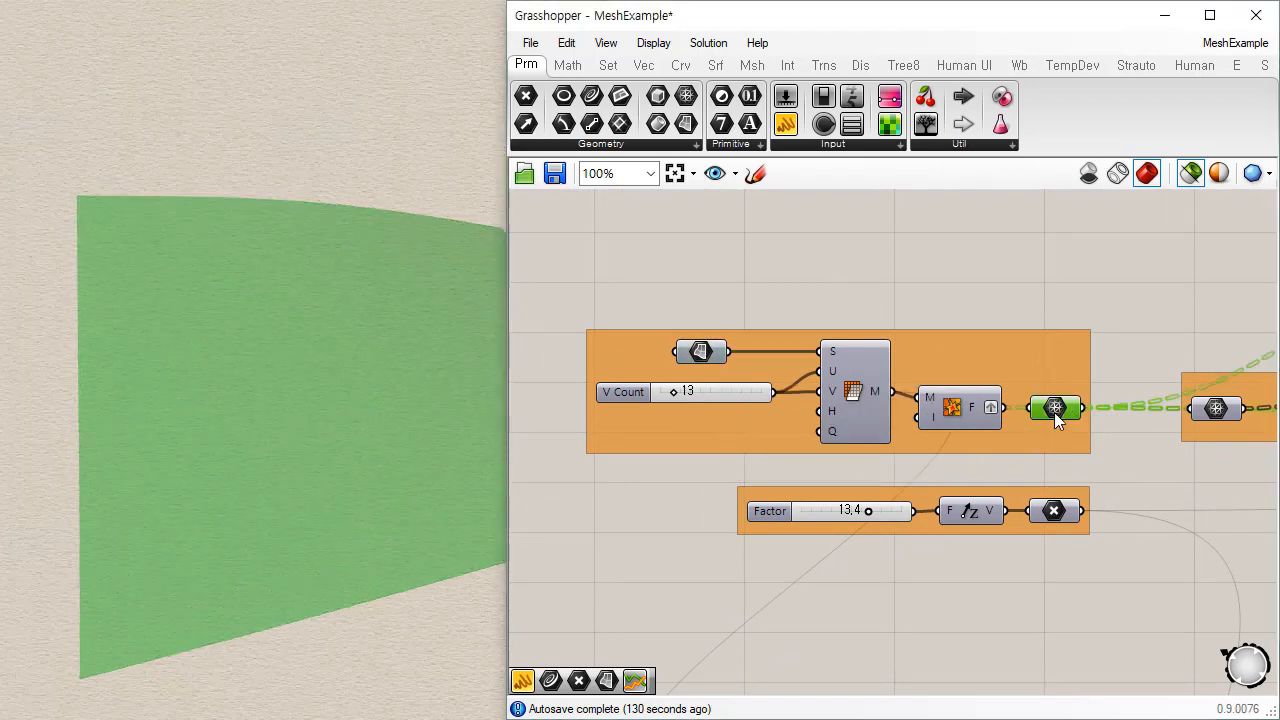
# - Turn on mesh edges in the preview and examine the panel grid on the surface
pyautogui.click(606, 43)
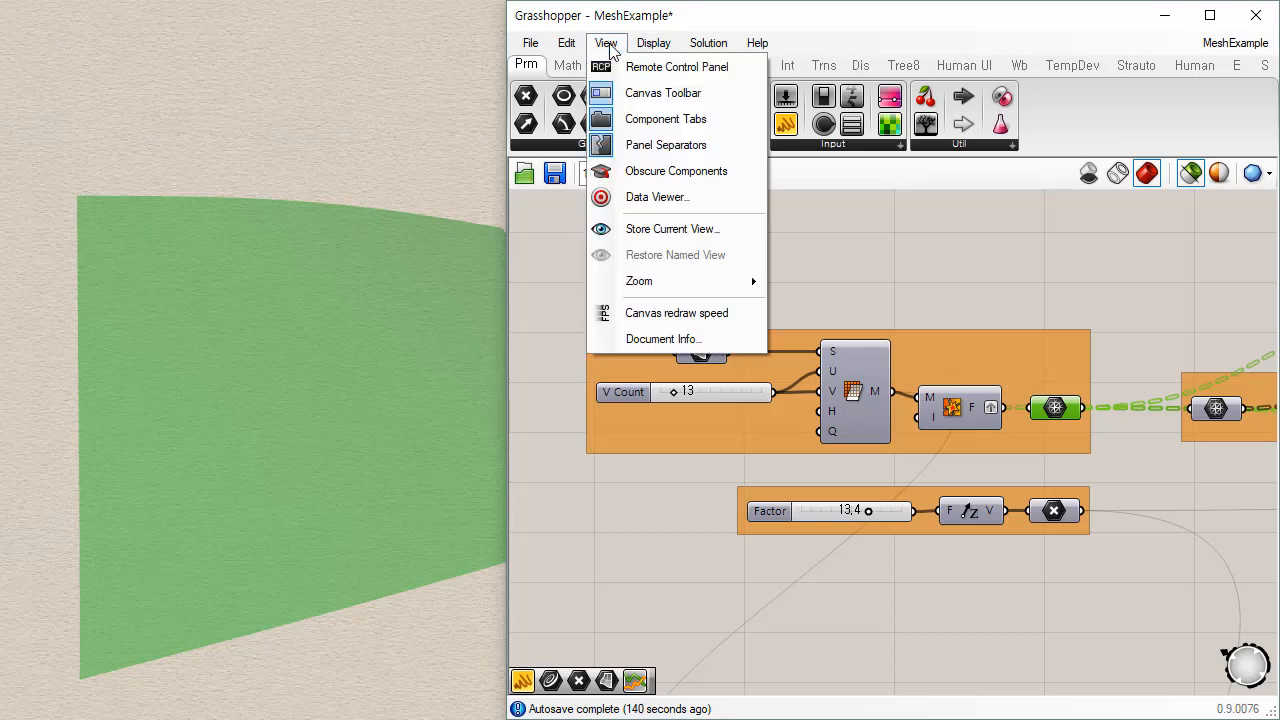
pyautogui.moveTo(653, 43)
pyautogui.click(690, 280)
pyautogui.moveTo(352, 422); pyautogui.dragTo(325, 521, button='right')
pyautogui.keyDown('shift'); pyautogui.moveTo(373, 469); pyautogui.dragTo(380, 628, button='right'); pyautogui.keyUp('shift')
pyautogui.scroll(3, 385, 640)
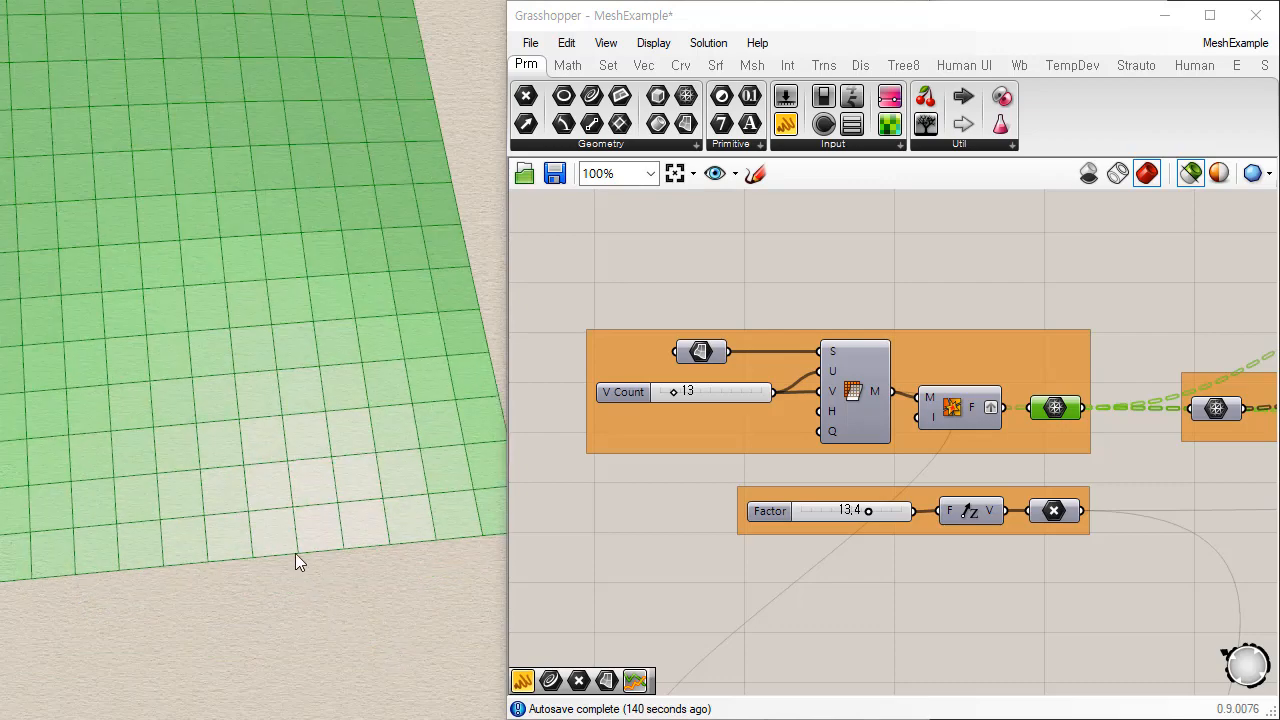
pyautogui.scroll(-3, 365, 637)
pyautogui.keyDown('shift'); pyautogui.moveTo(295, 553); pyautogui.dragTo(343, 576, button='right'); pyautogui.keyUp('shift')
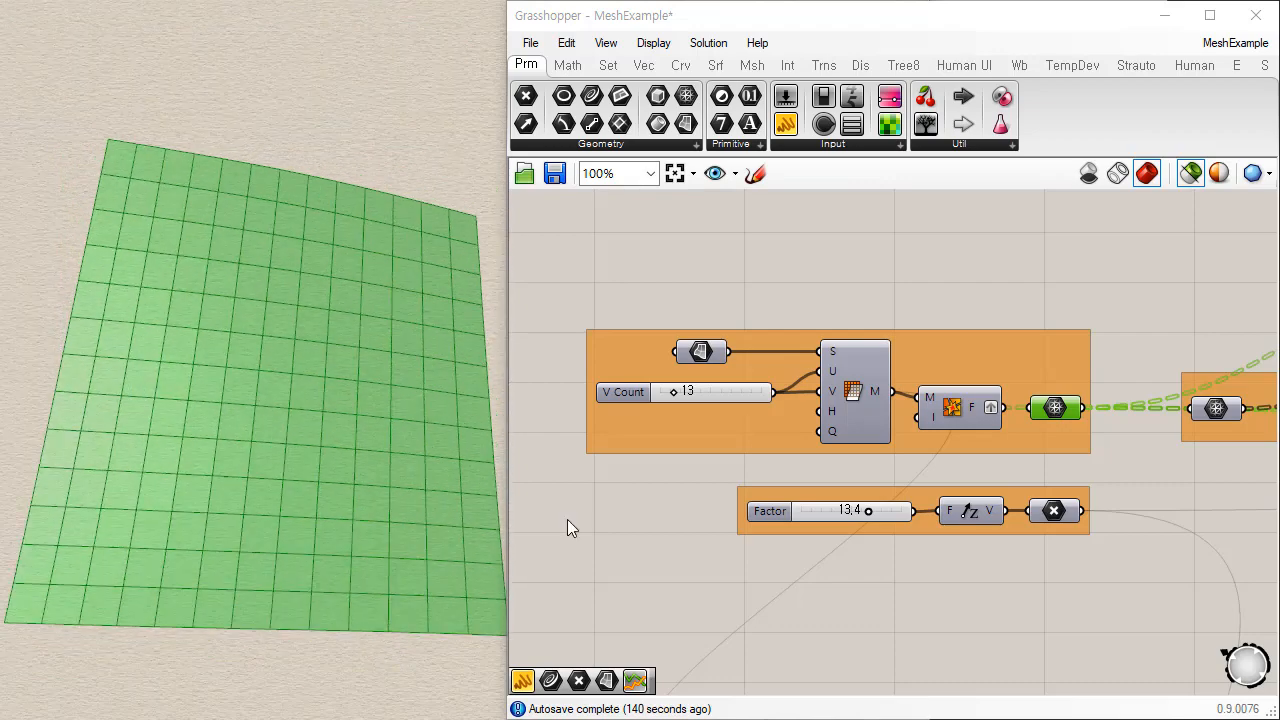
# - Review the mesh surface and mesh explode components, and preview the face centres from the face normals component
pyautogui.moveTo(864, 446); pyautogui.dragTo(786, 342, button='right')
pyautogui.click(774, 295)
pyautogui.click(874, 300)
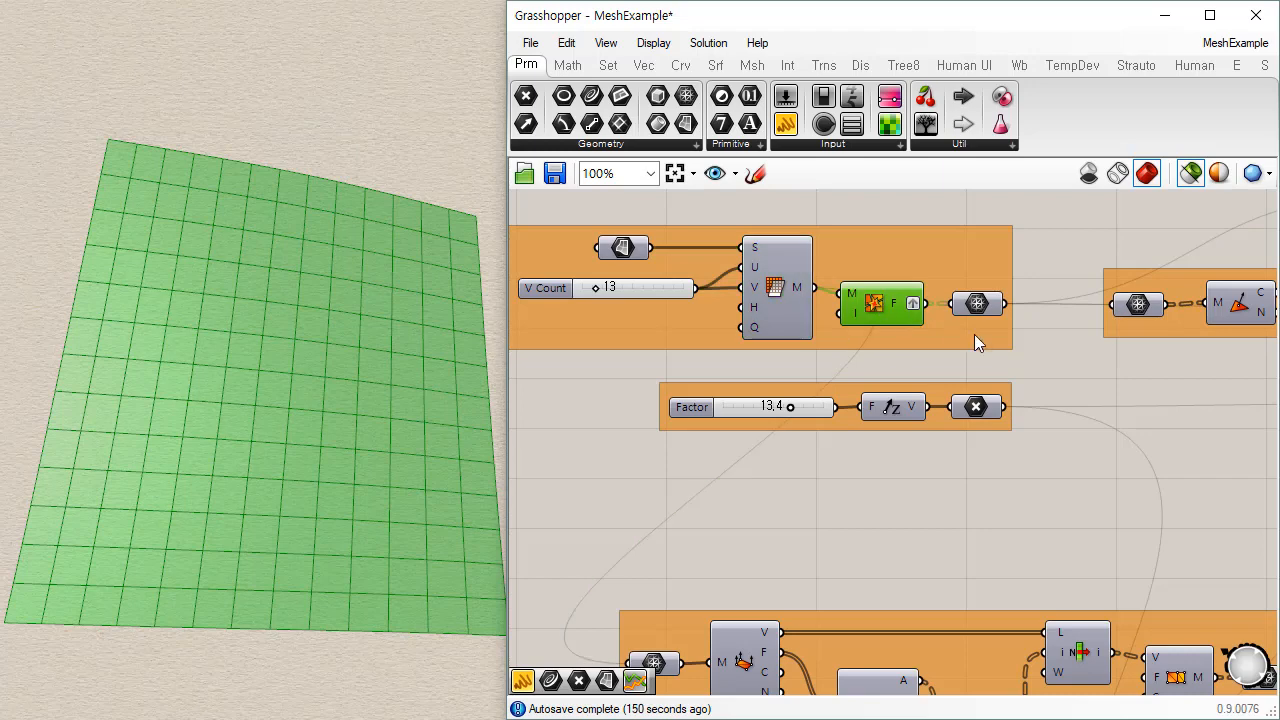
pyautogui.click(974, 334)
pyautogui.moveTo(1024, 367); pyautogui.dragTo(596, 349, button='right')
pyautogui.click(766, 233)
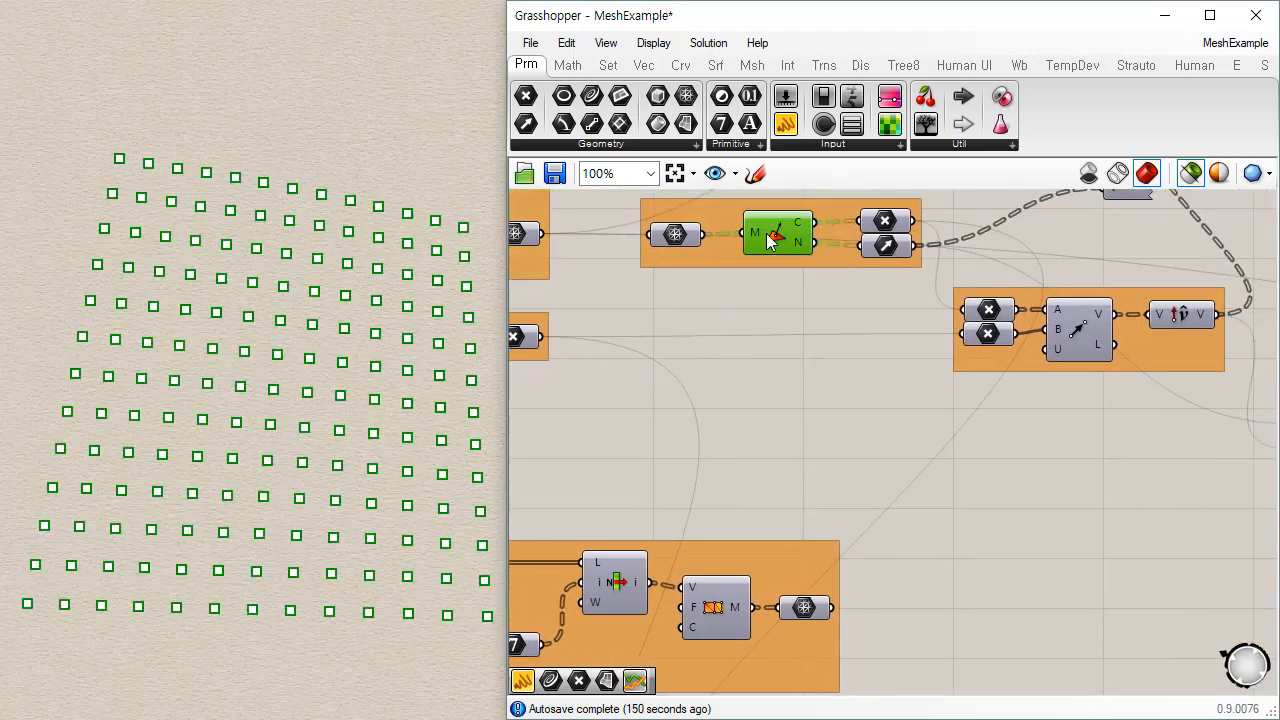
# - Follow the two-point vector group through the dot-product component to the two remapping groups
pyautogui.moveTo(924, 409); pyautogui.dragTo(705, 540, button='right')
pyautogui.moveTo(720, 403); pyautogui.dragTo(1040, 540)
pyautogui.moveTo(1023, 574); pyautogui.dragTo(674, 431, button='right')
pyautogui.moveTo(978, 580); pyautogui.dragTo(702, 491, button='right')
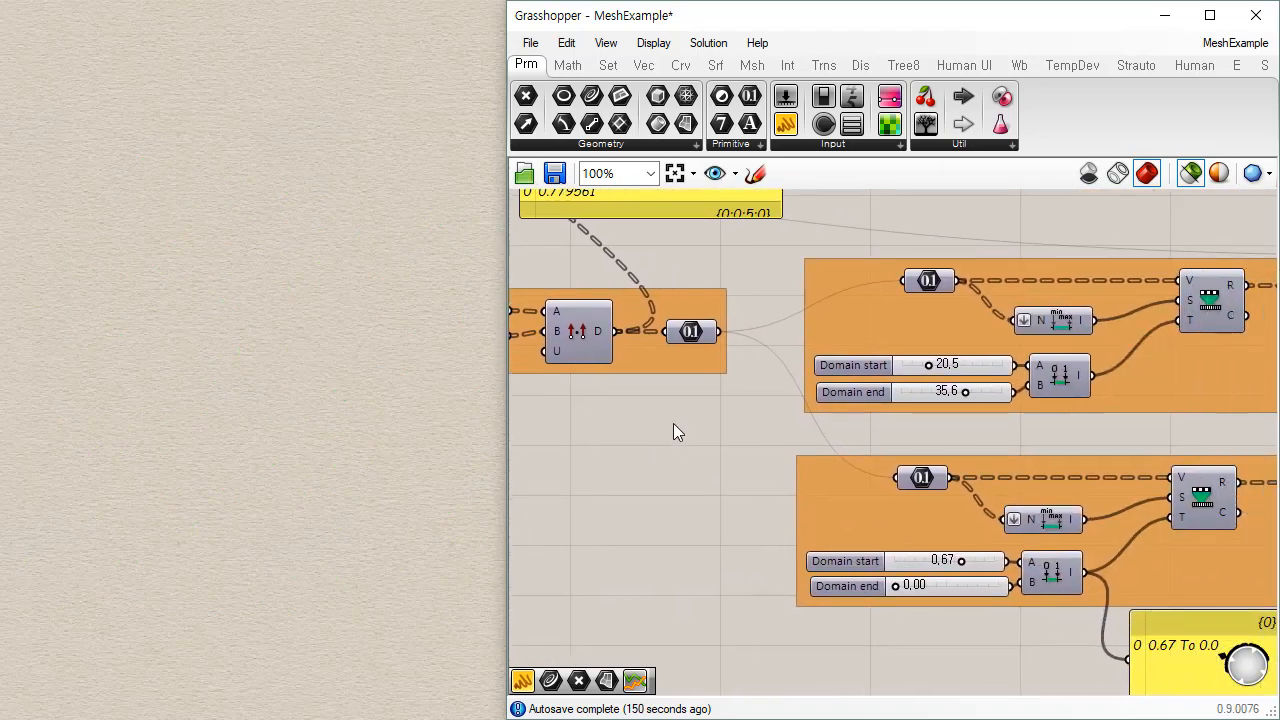
pyautogui.click(579, 348)
pyautogui.moveTo(993, 418); pyautogui.dragTo(823, 414, button='right')
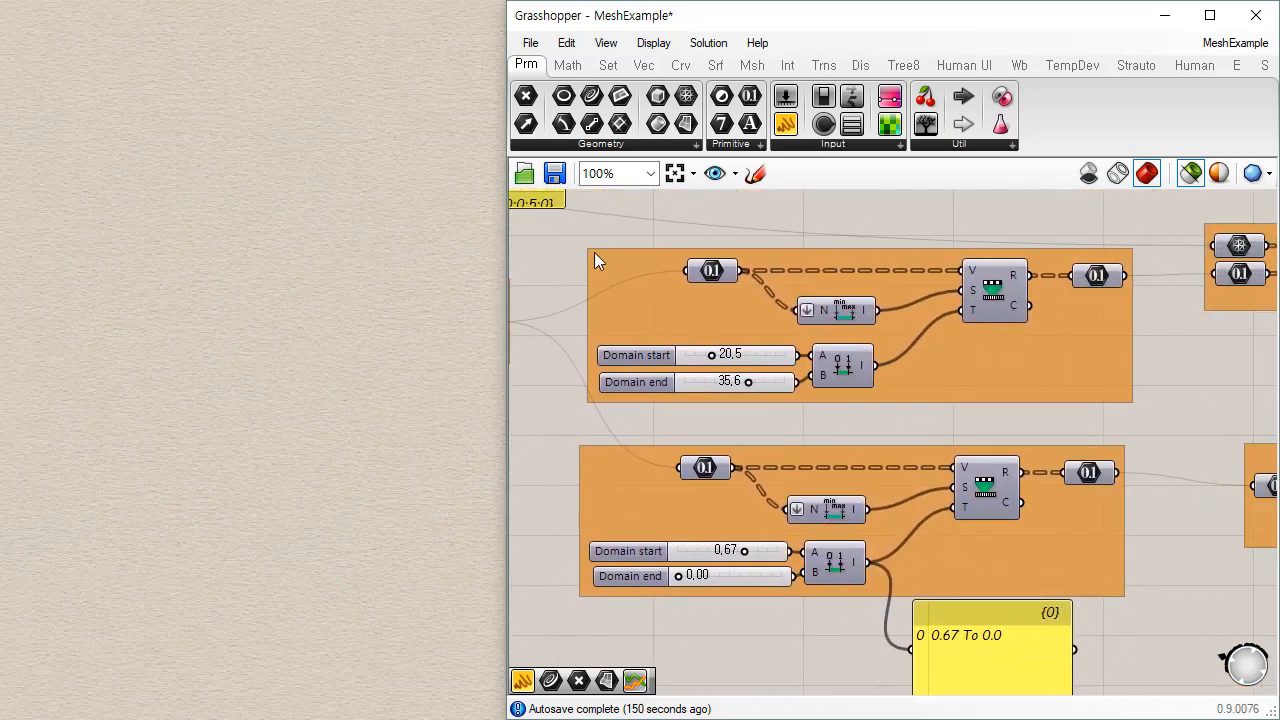
# - Review the frame distance's remapping group, highlighting its Bounds and Remap components, and follow its output to the frame component
pyautogui.moveTo(819, 332); pyautogui.dragTo(1176, 437)
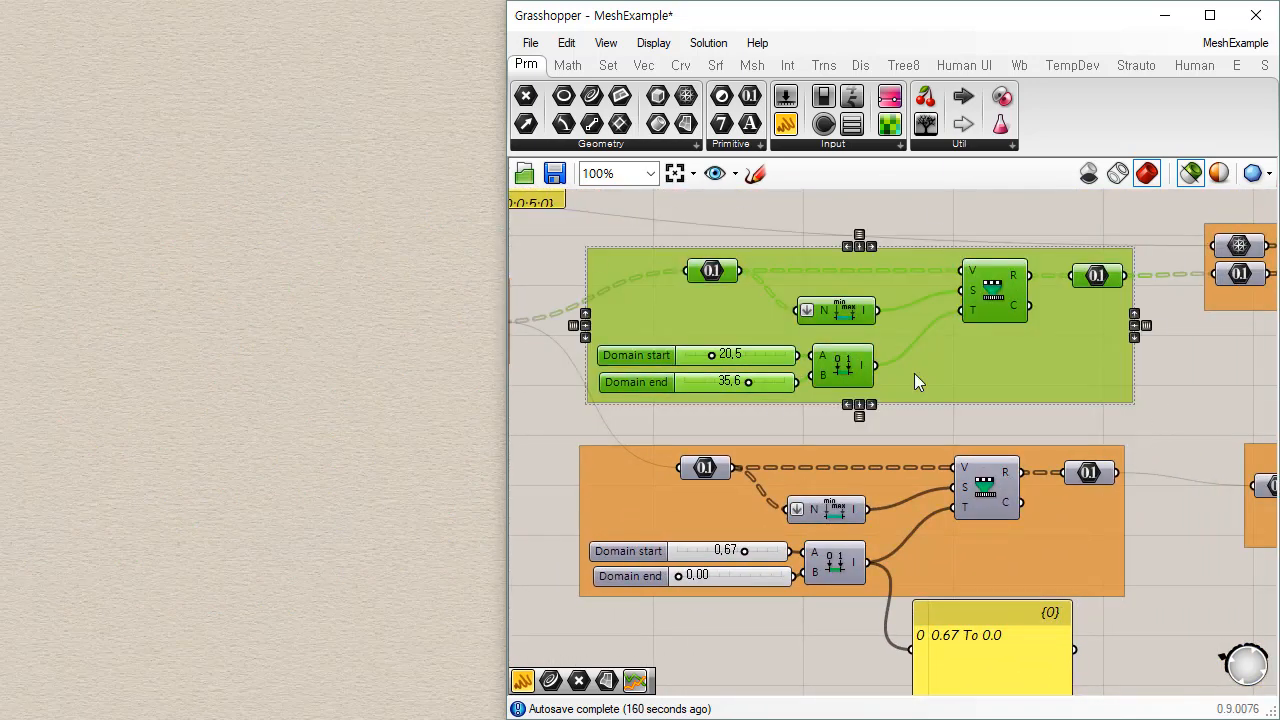
pyautogui.click(845, 312)
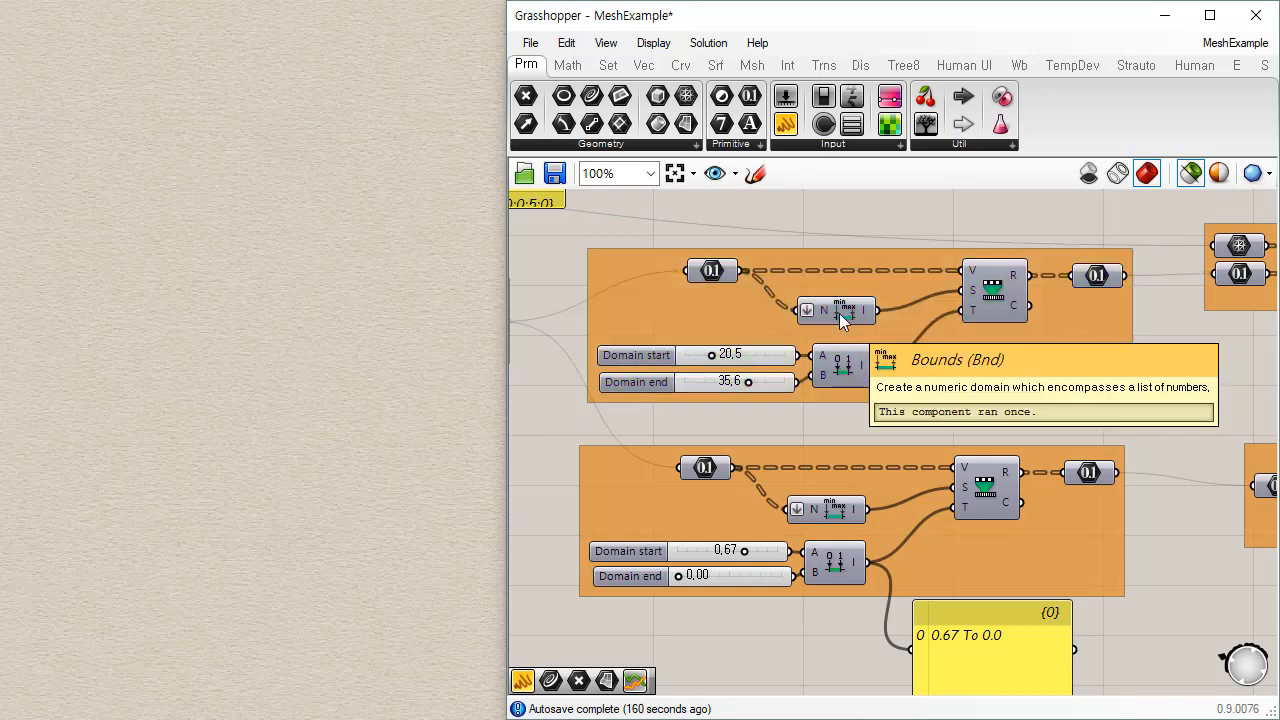
pyautogui.click(1003, 274)
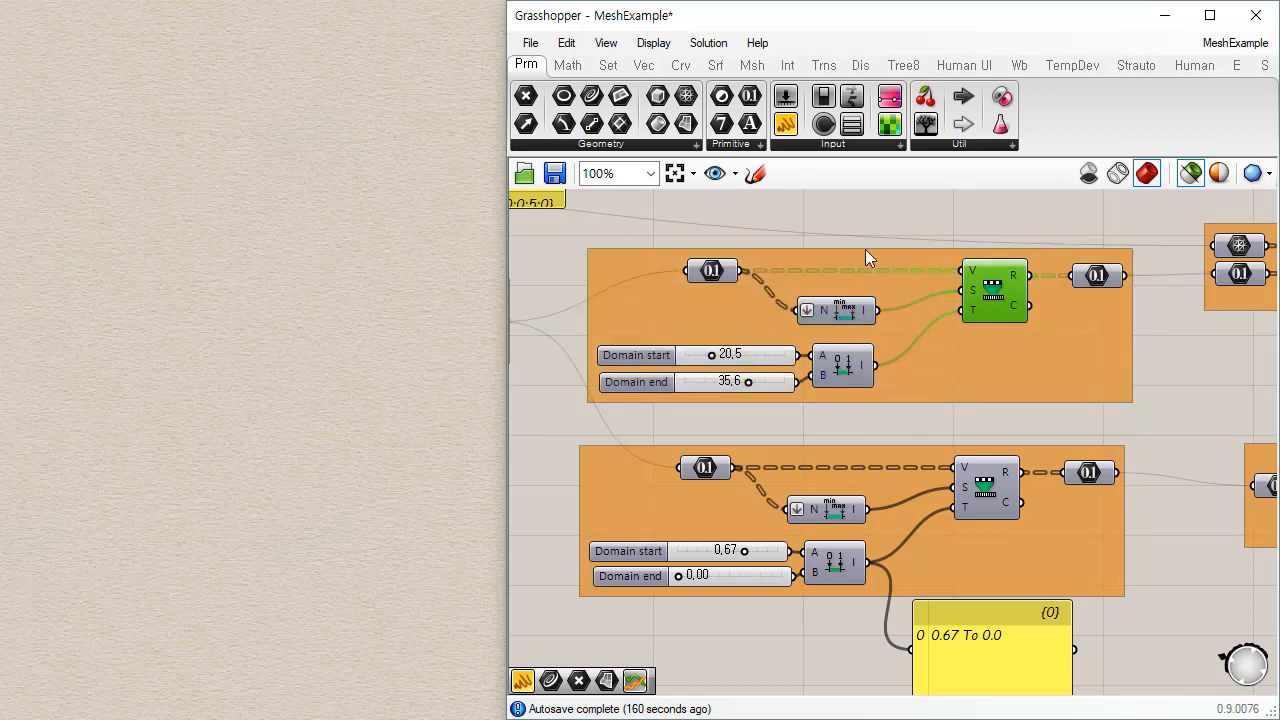
pyautogui.moveTo(1138, 450); pyautogui.dragTo(851, 430, button='right')
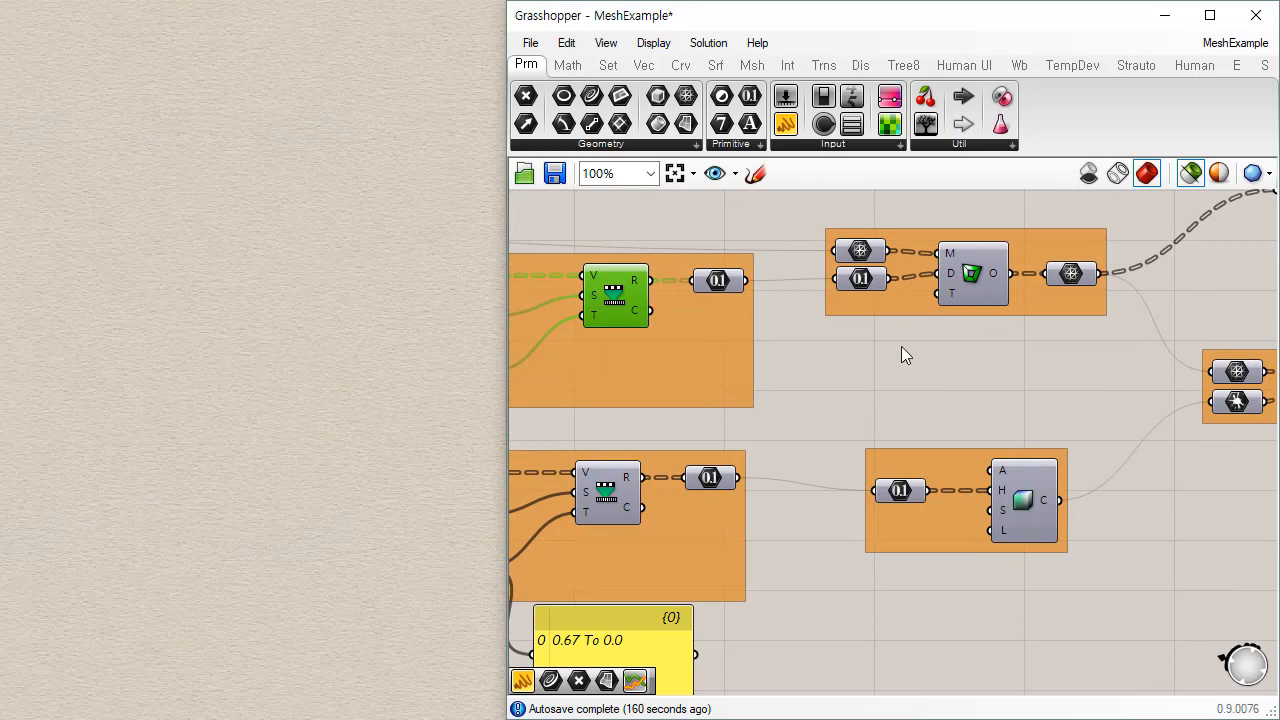
pyautogui.moveTo(696, 387); pyautogui.dragTo(996, 372, button='right')
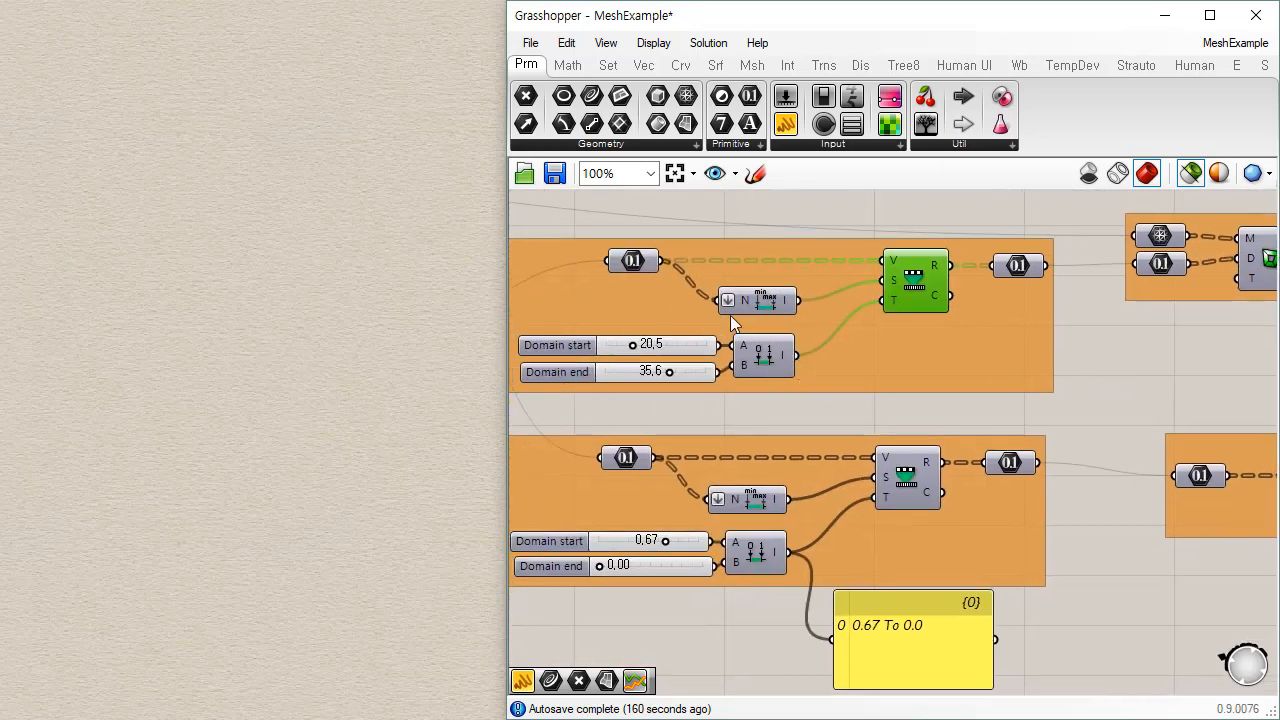
pyautogui.moveTo(1088, 351); pyautogui.dragTo(668, 269, button='right')
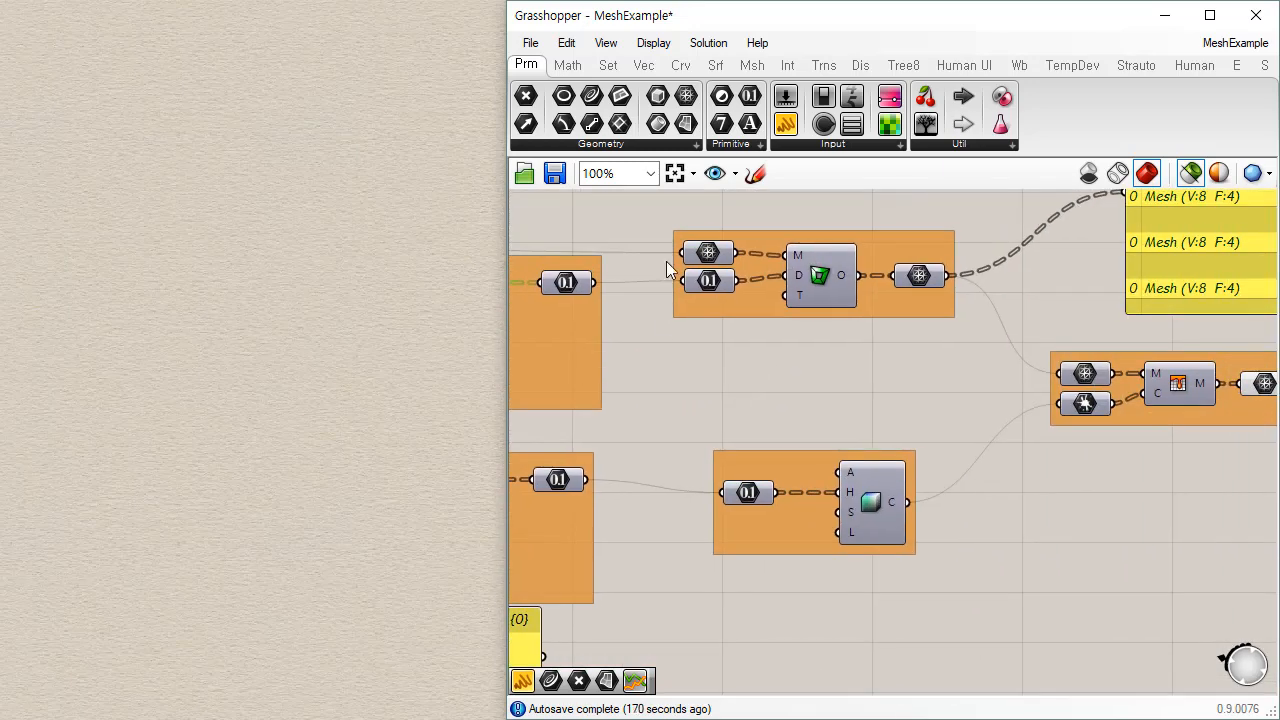
# - Preview the frame group's output mesh, and highlight the mesh colours group and its final coloured mesh
pyautogui.moveTo(662, 208); pyautogui.dragTo(993, 344)
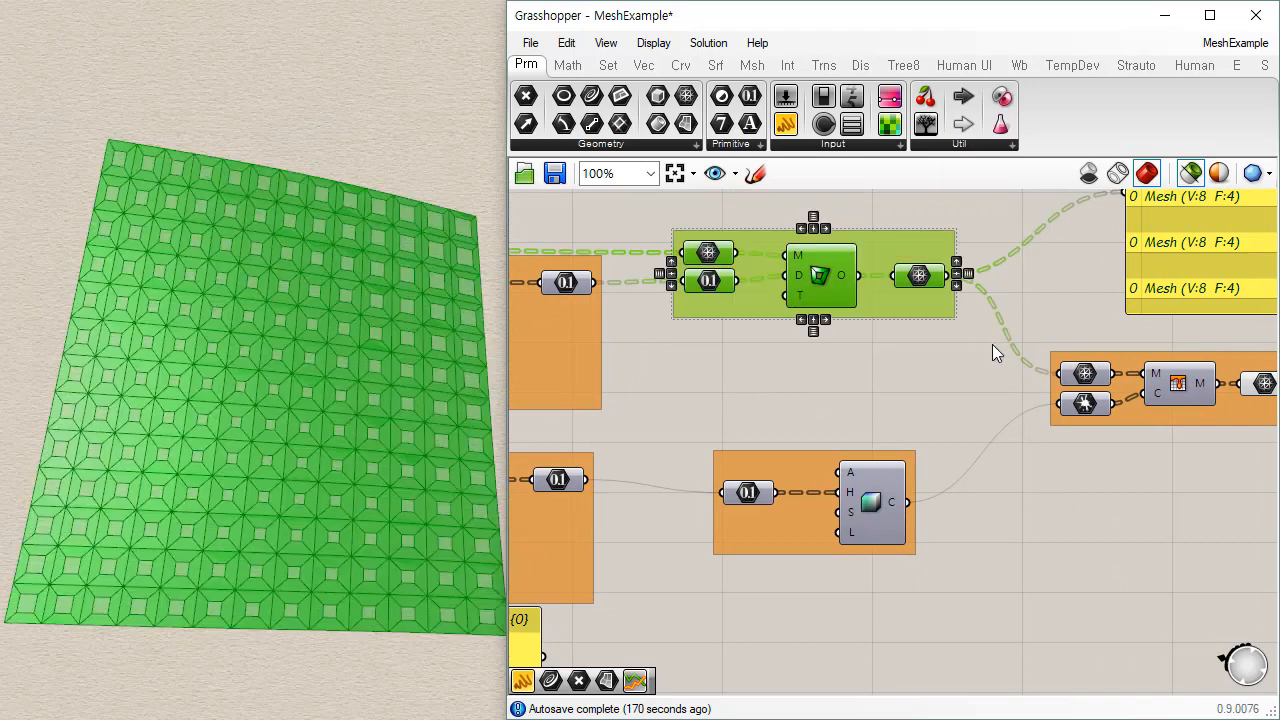
pyautogui.click(962, 420)
pyautogui.moveTo(1071, 426); pyautogui.dragTo(851, 414, button='right')
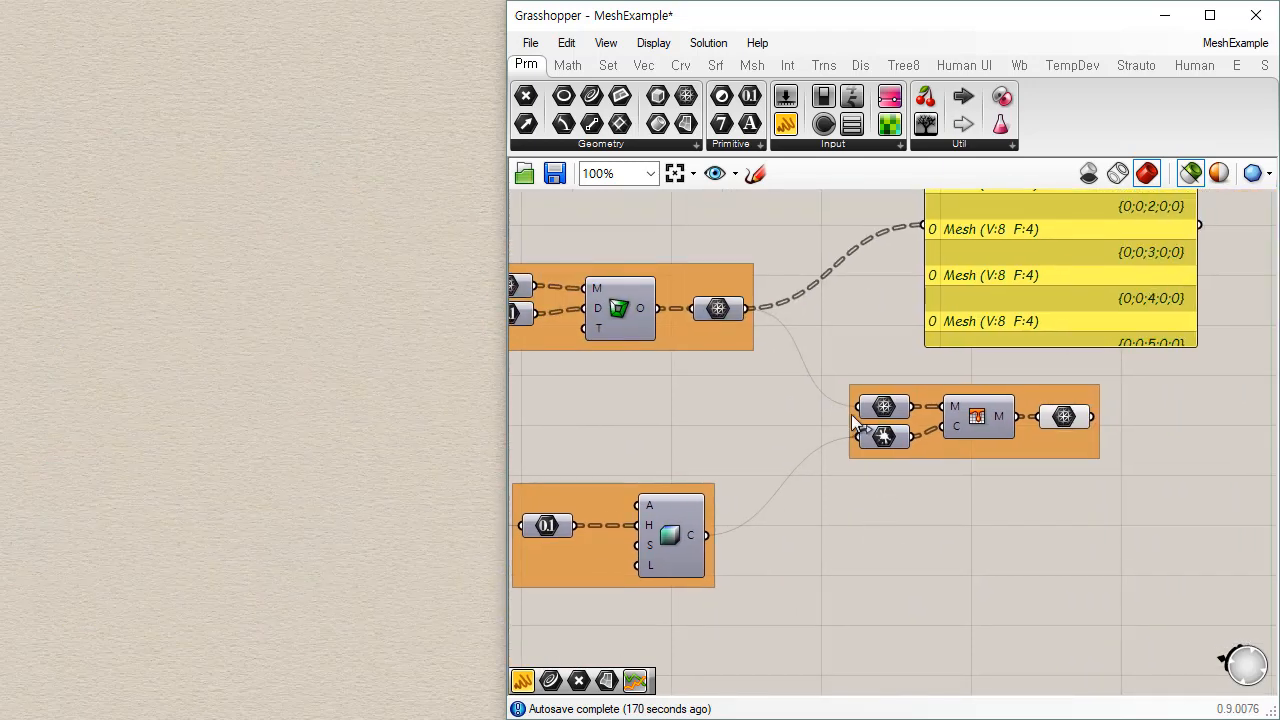
pyautogui.moveTo(806, 346); pyautogui.dragTo(1138, 518)
pyautogui.click(1145, 562)
pyautogui.click(1069, 416)
pyautogui.click(1137, 444)
# - Turn off the selected-only preview and hide the mesh edges on the coloured panels
pyautogui.click(1195, 181)
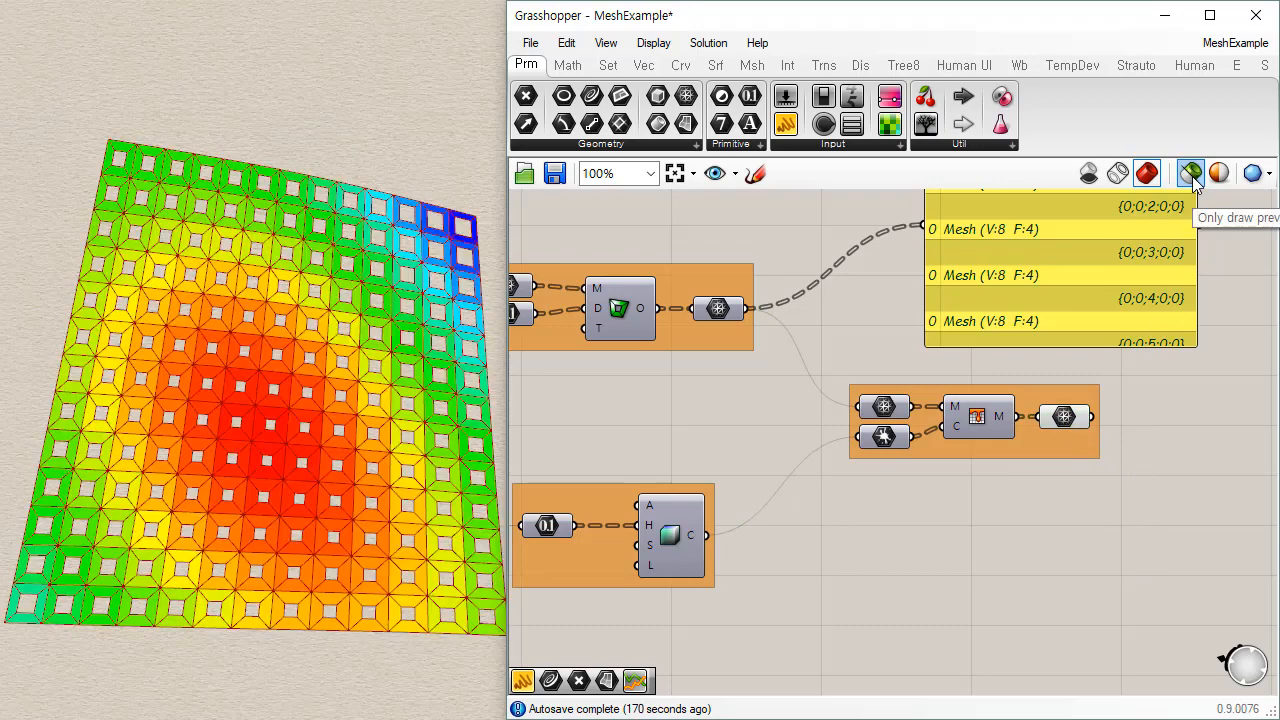
pyautogui.moveTo(397, 572); pyautogui.dragTo(528, 518, button='right')
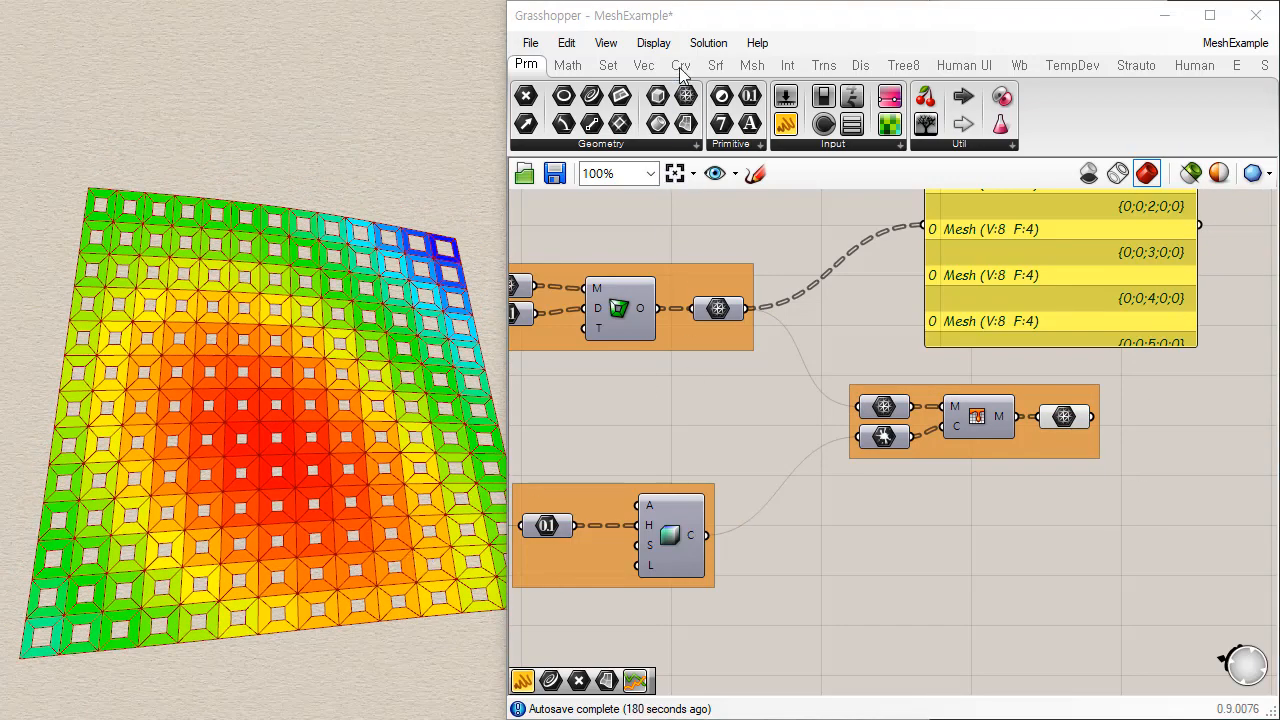
pyautogui.click(653, 43)
pyautogui.click(696, 367)
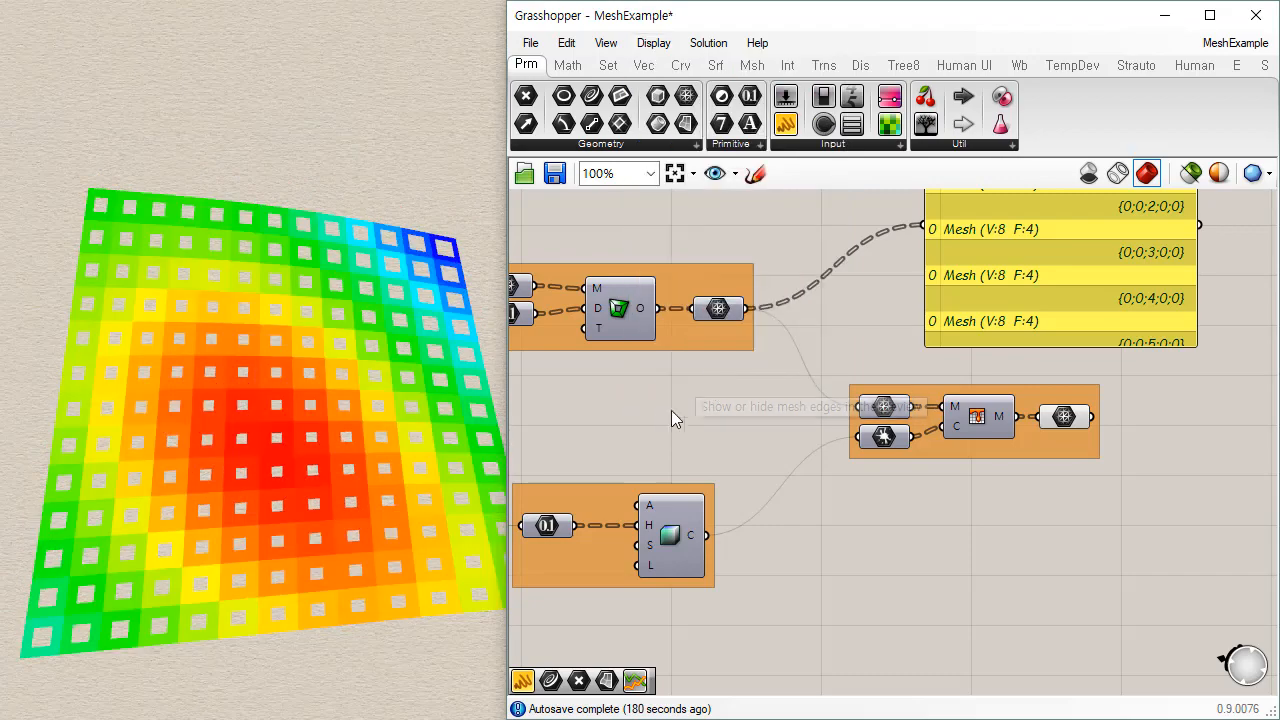
# - Raise the V Count slider to 56 and inspect the denser panel pattern
pyautogui.moveTo(657, 428); pyautogui.dragTo(1058, 371, button='right')
pyautogui.scroll(-6, 1060, 380)
pyautogui.moveTo(681, 402); pyautogui.dragTo(1142, 393, button='right')
pyautogui.scroll(10, 915, 378)
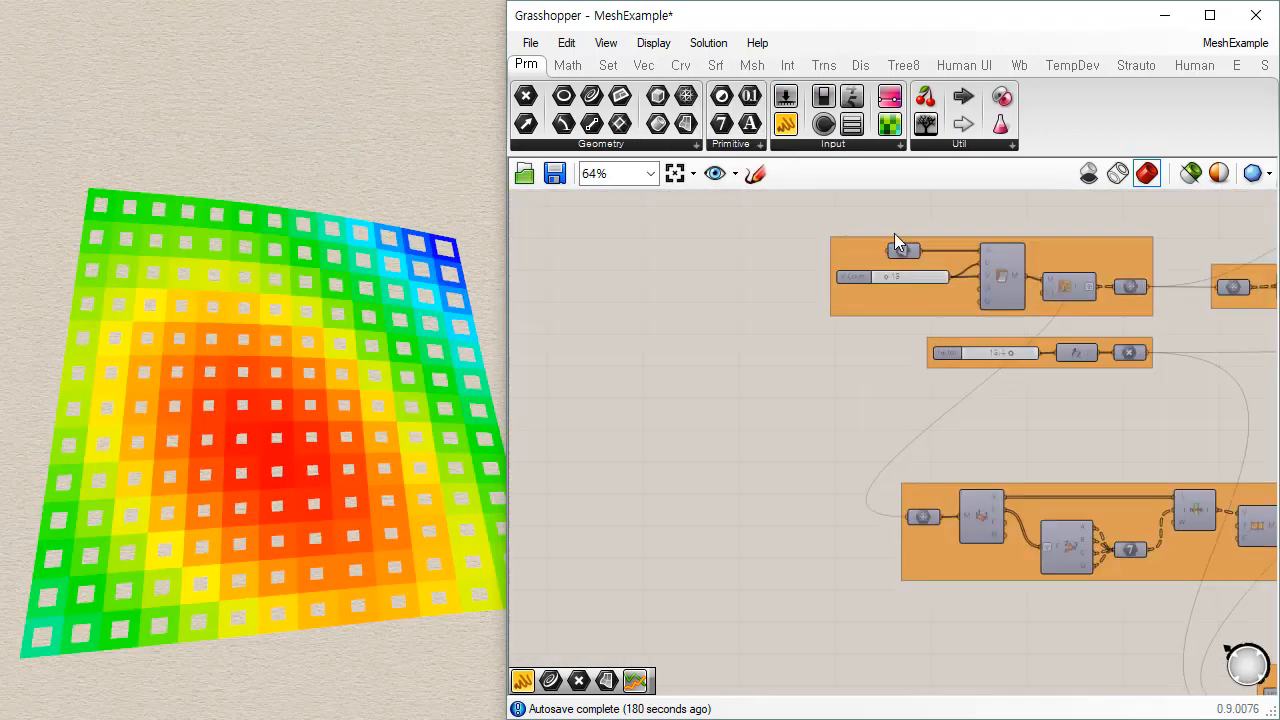
pyautogui.moveTo(849, 353); pyautogui.dragTo(960, 353)
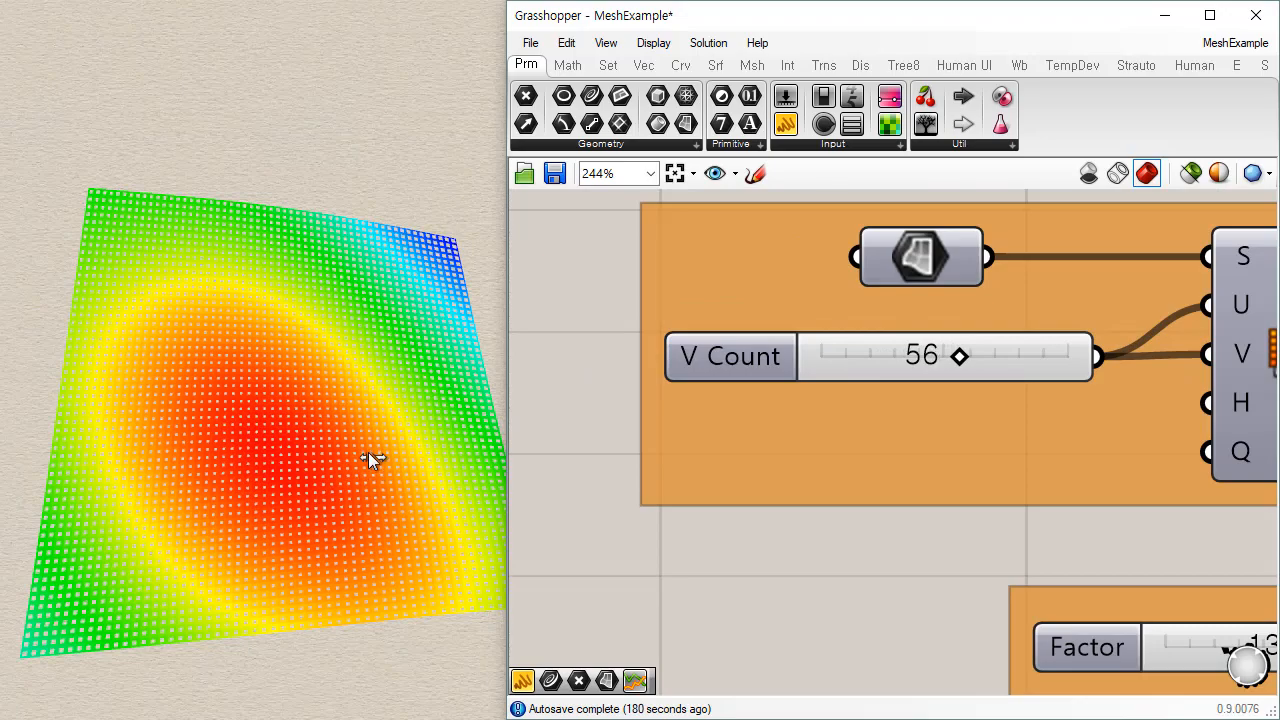
pyautogui.moveTo(371, 457); pyautogui.dragTo(329, 515, button='right')
pyautogui.moveTo(350, 594); pyautogui.dragTo(386, 514, button='right')
# - Set the V Count slider to exactly 33 and inspect the updated coloured pattern
pyautogui.doubleClick(883, 353)
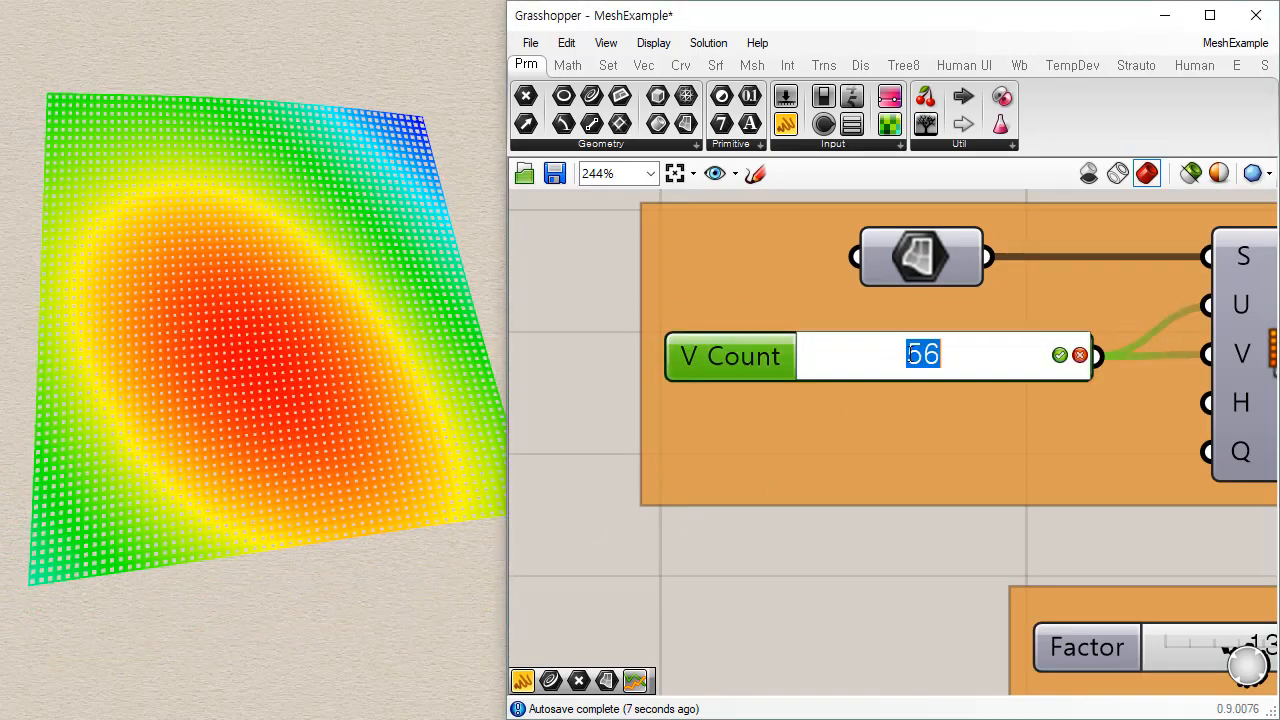
pyautogui.write('33')
pyautogui.press('Return')
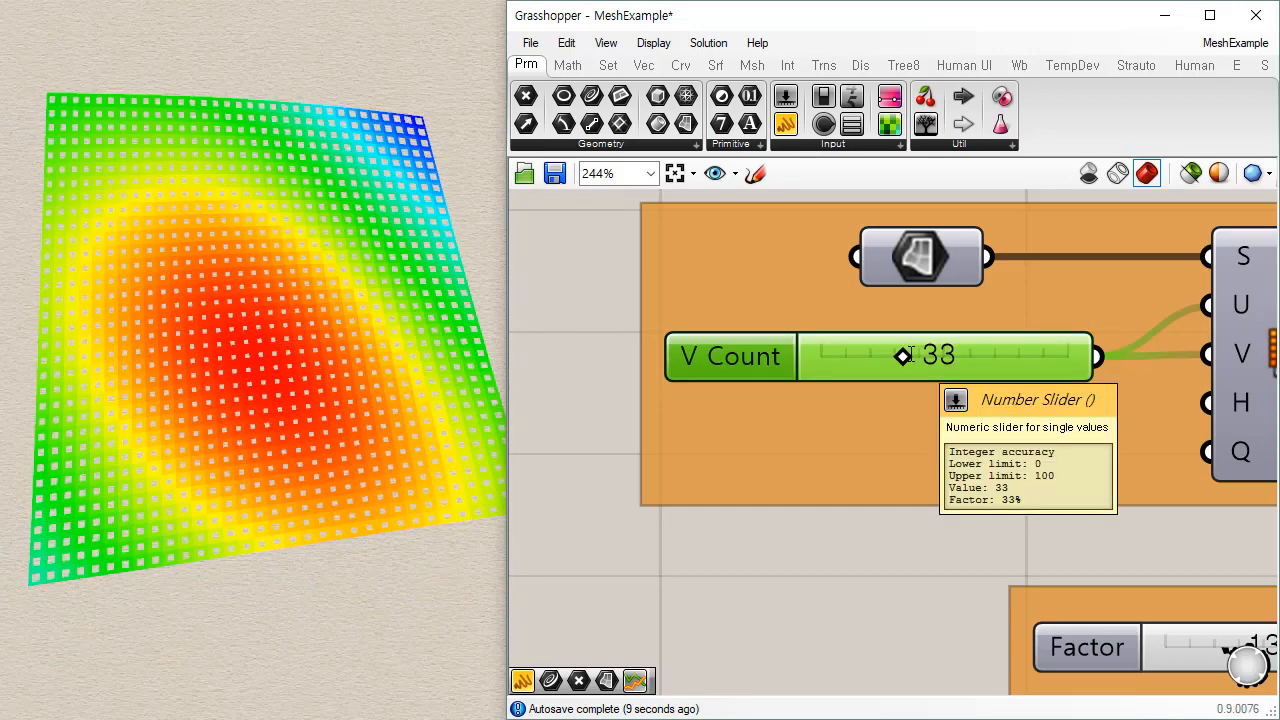
pyautogui.moveTo(366, 519); pyautogui.dragTo(358, 568, button='right')
pyautogui.click(857, 627)
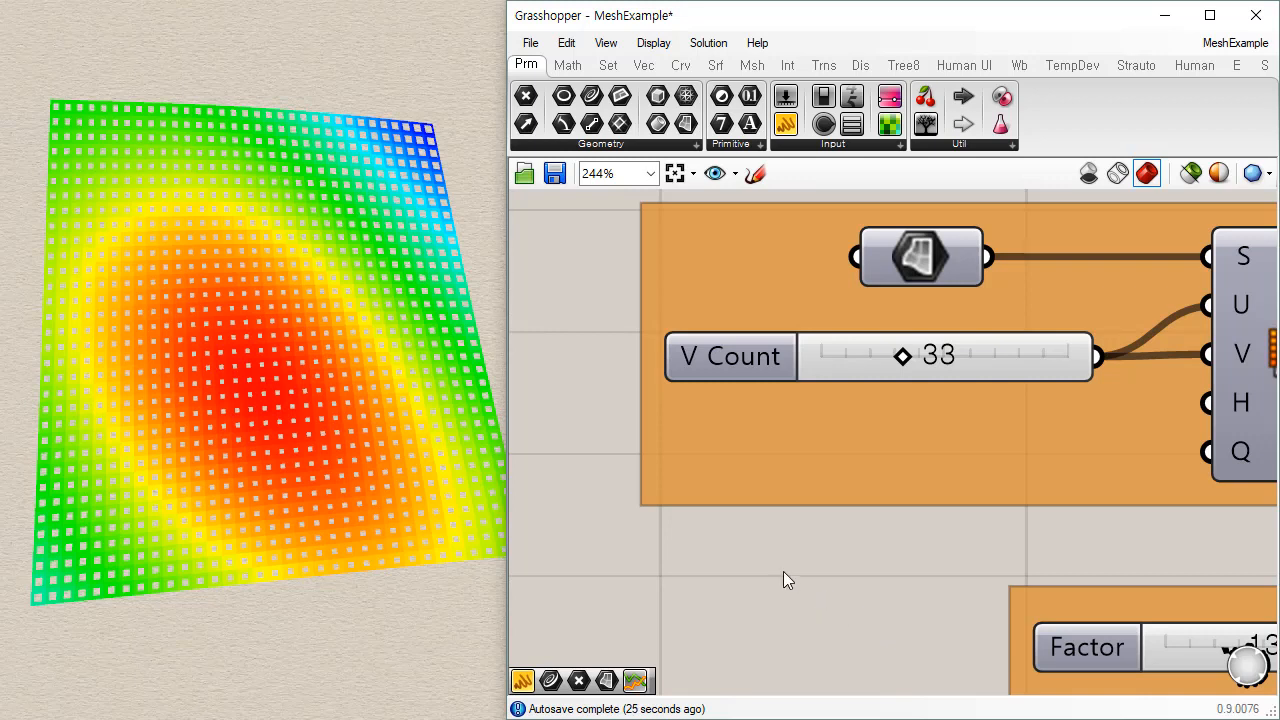
pyautogui.moveTo(1168, 279); pyautogui.dragTo(1126, 320, button='right')
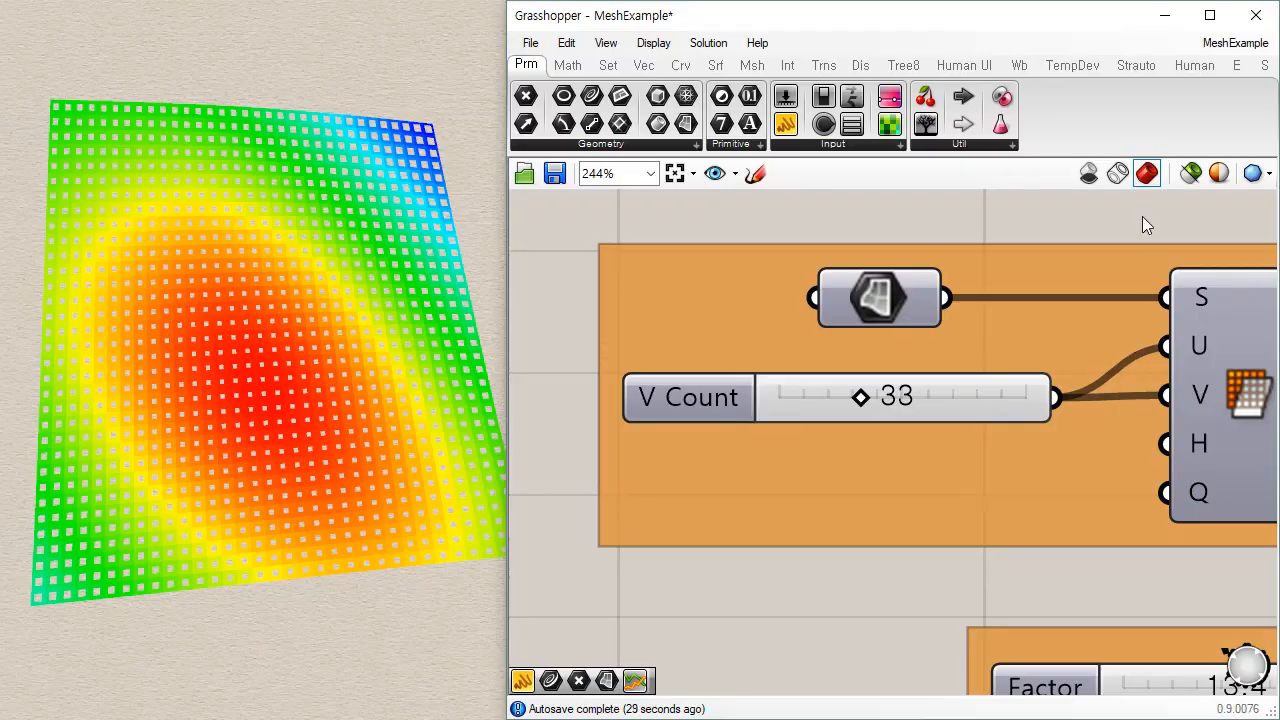